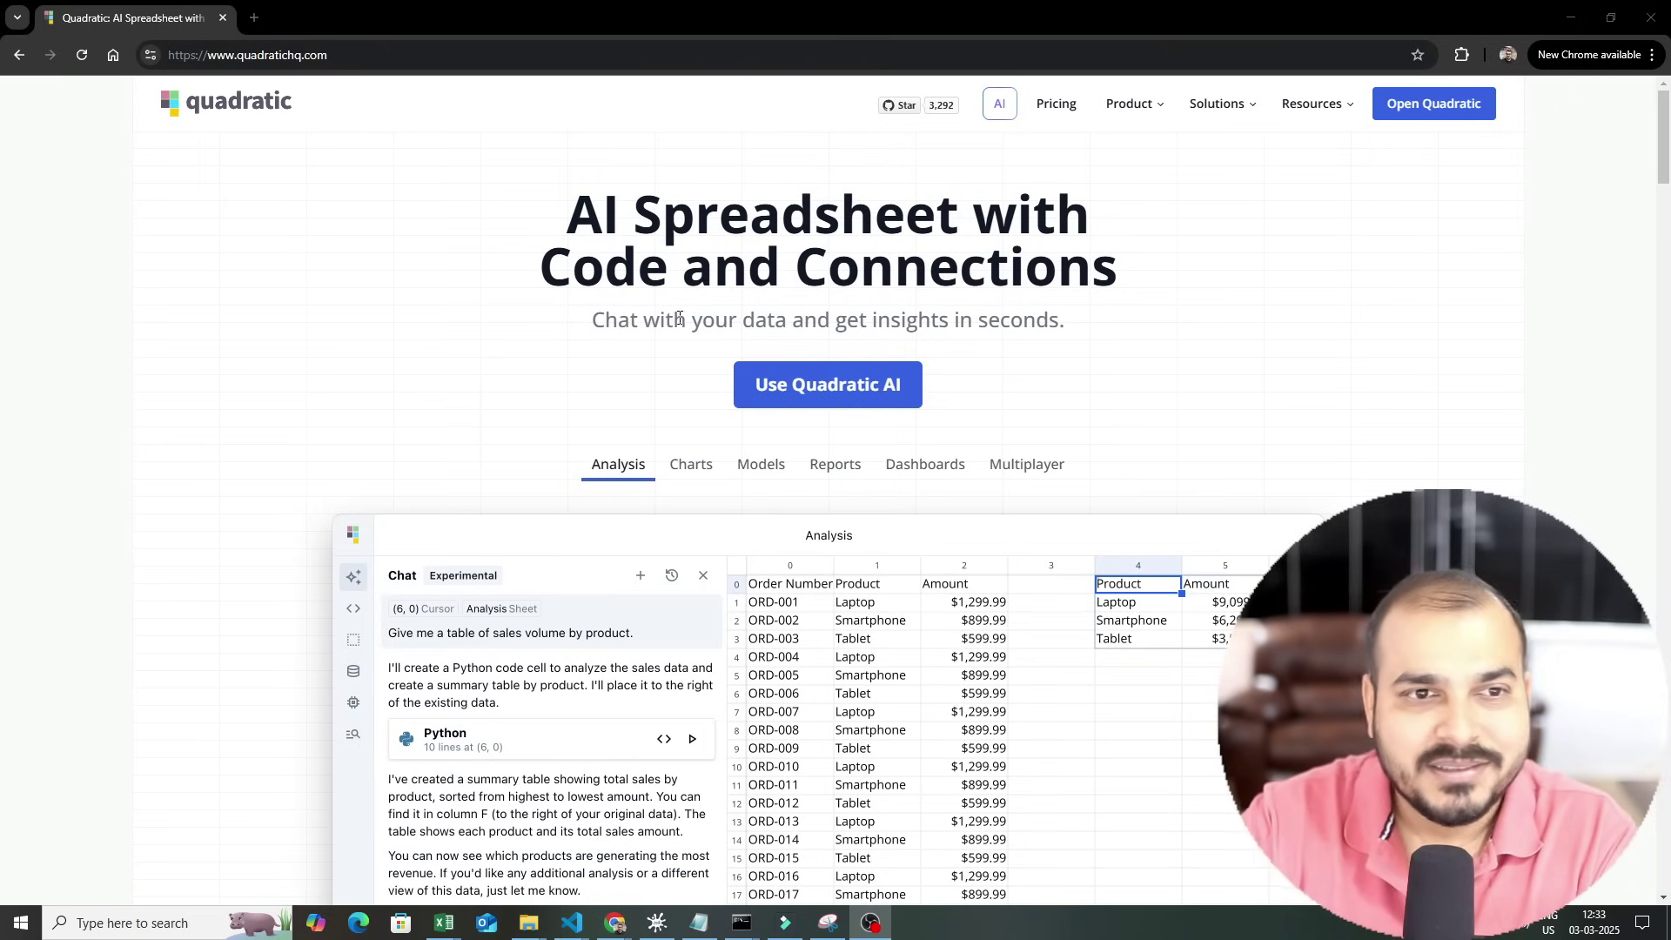
Examine the Quadratic homepage's headline, tagline and Analysis demo
scroll(783, 508, down, 3)
scroll(609, 348, up, 3)
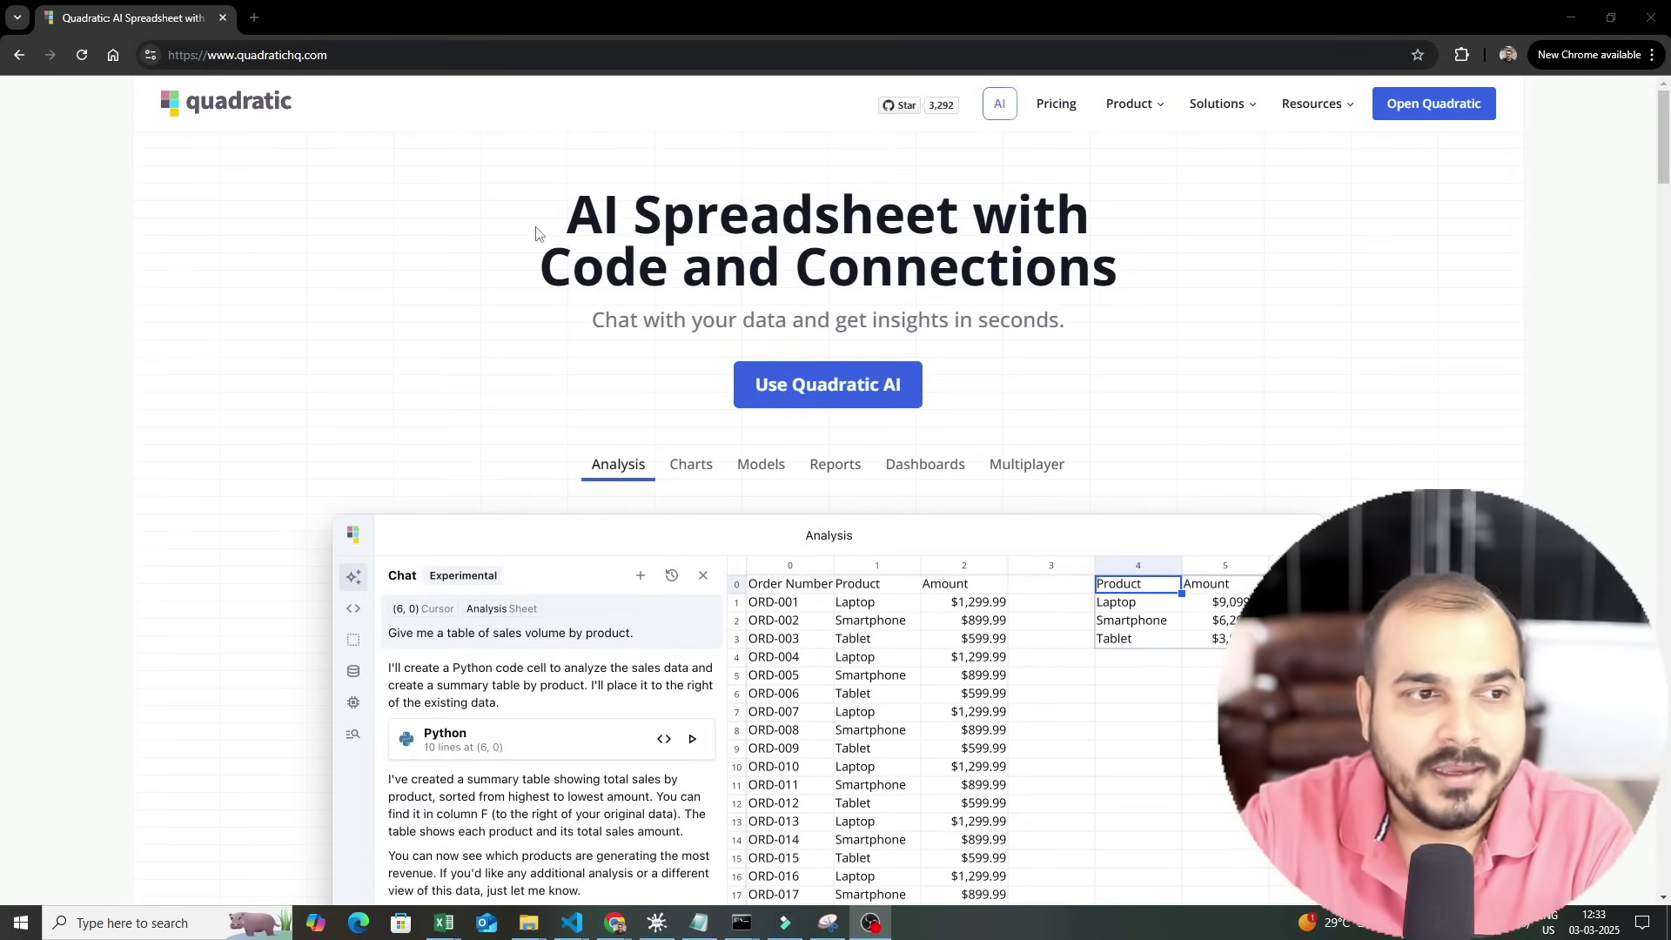
drag(564, 228, 1107, 245)
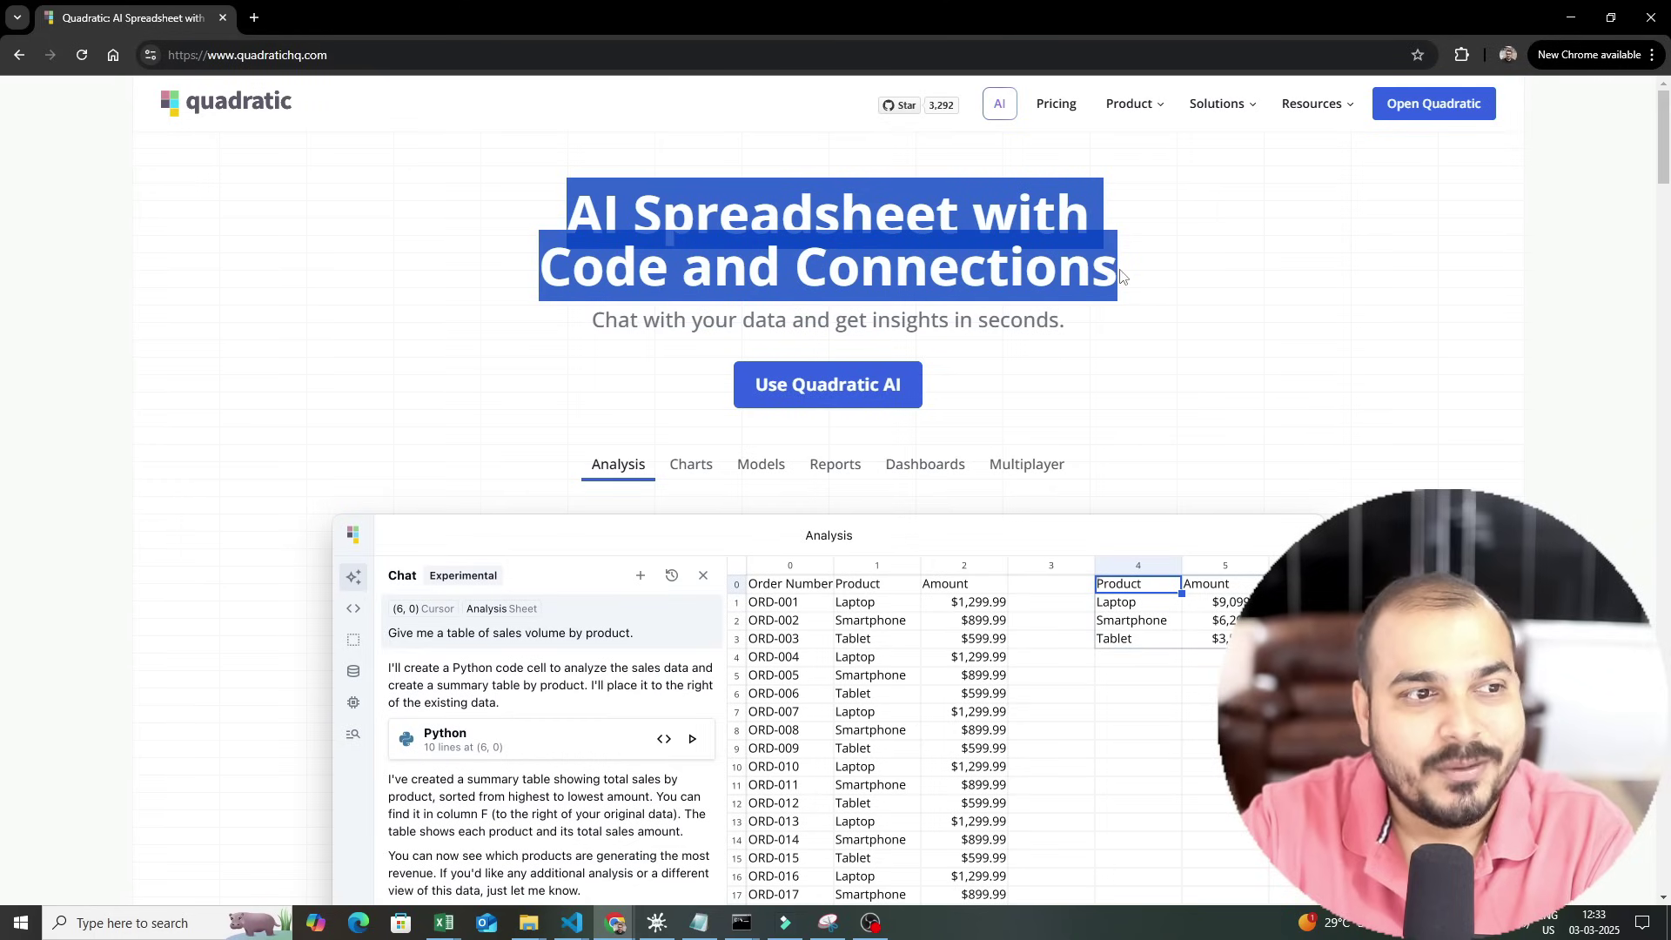
double_click(801, 202)
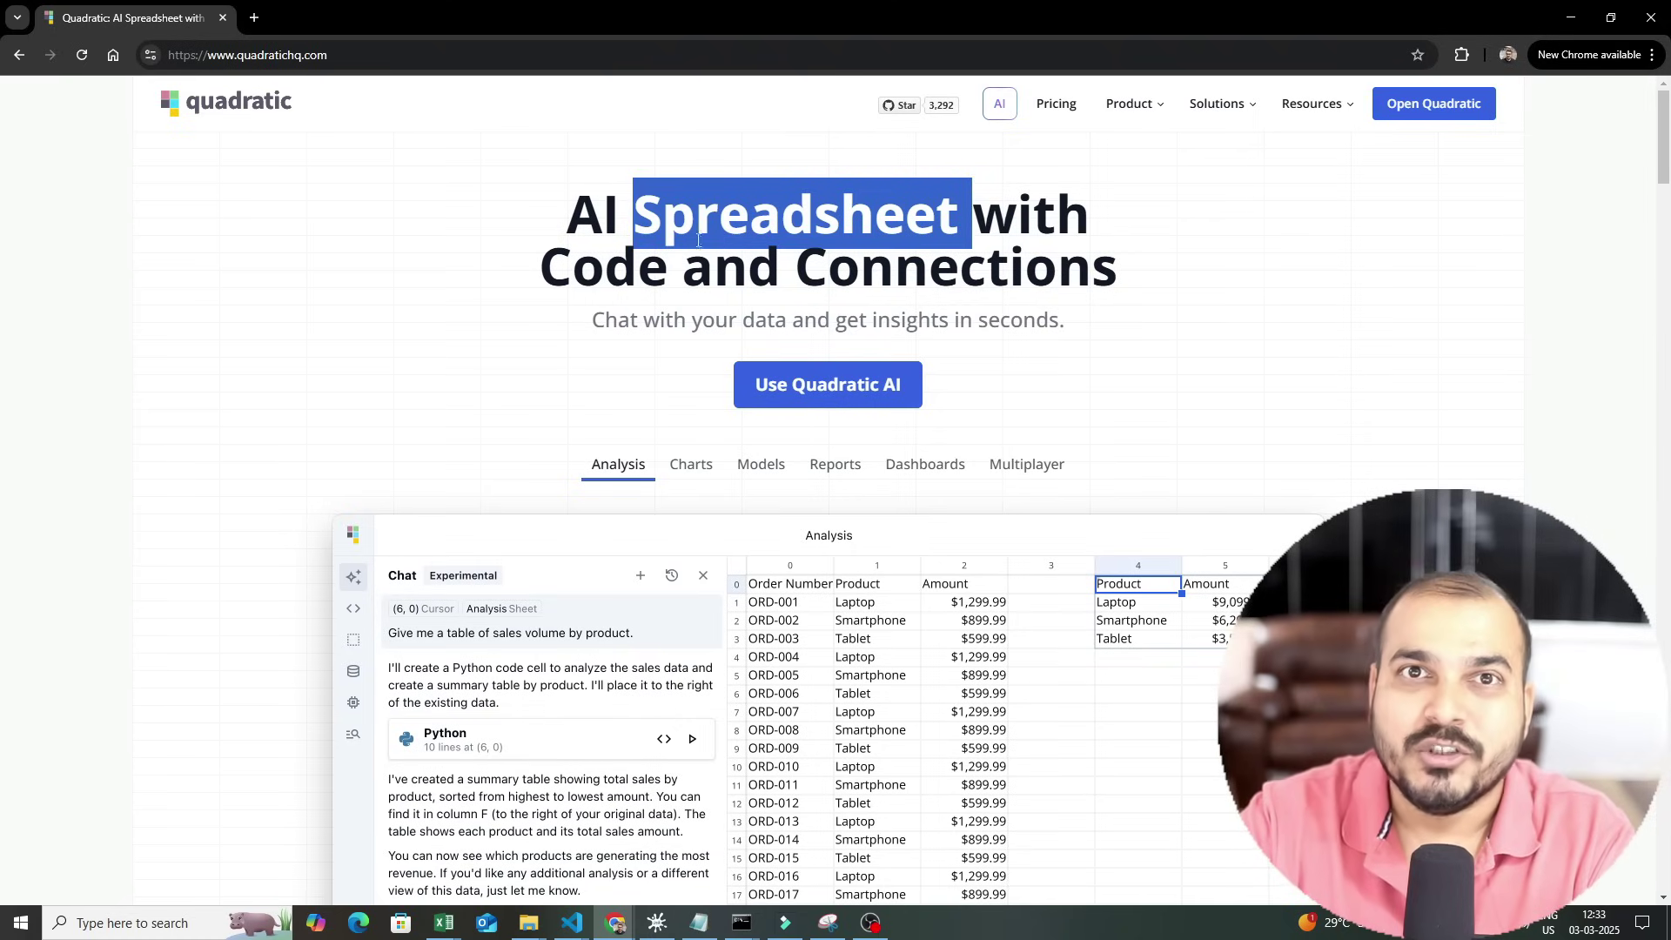
double_click(597, 272)
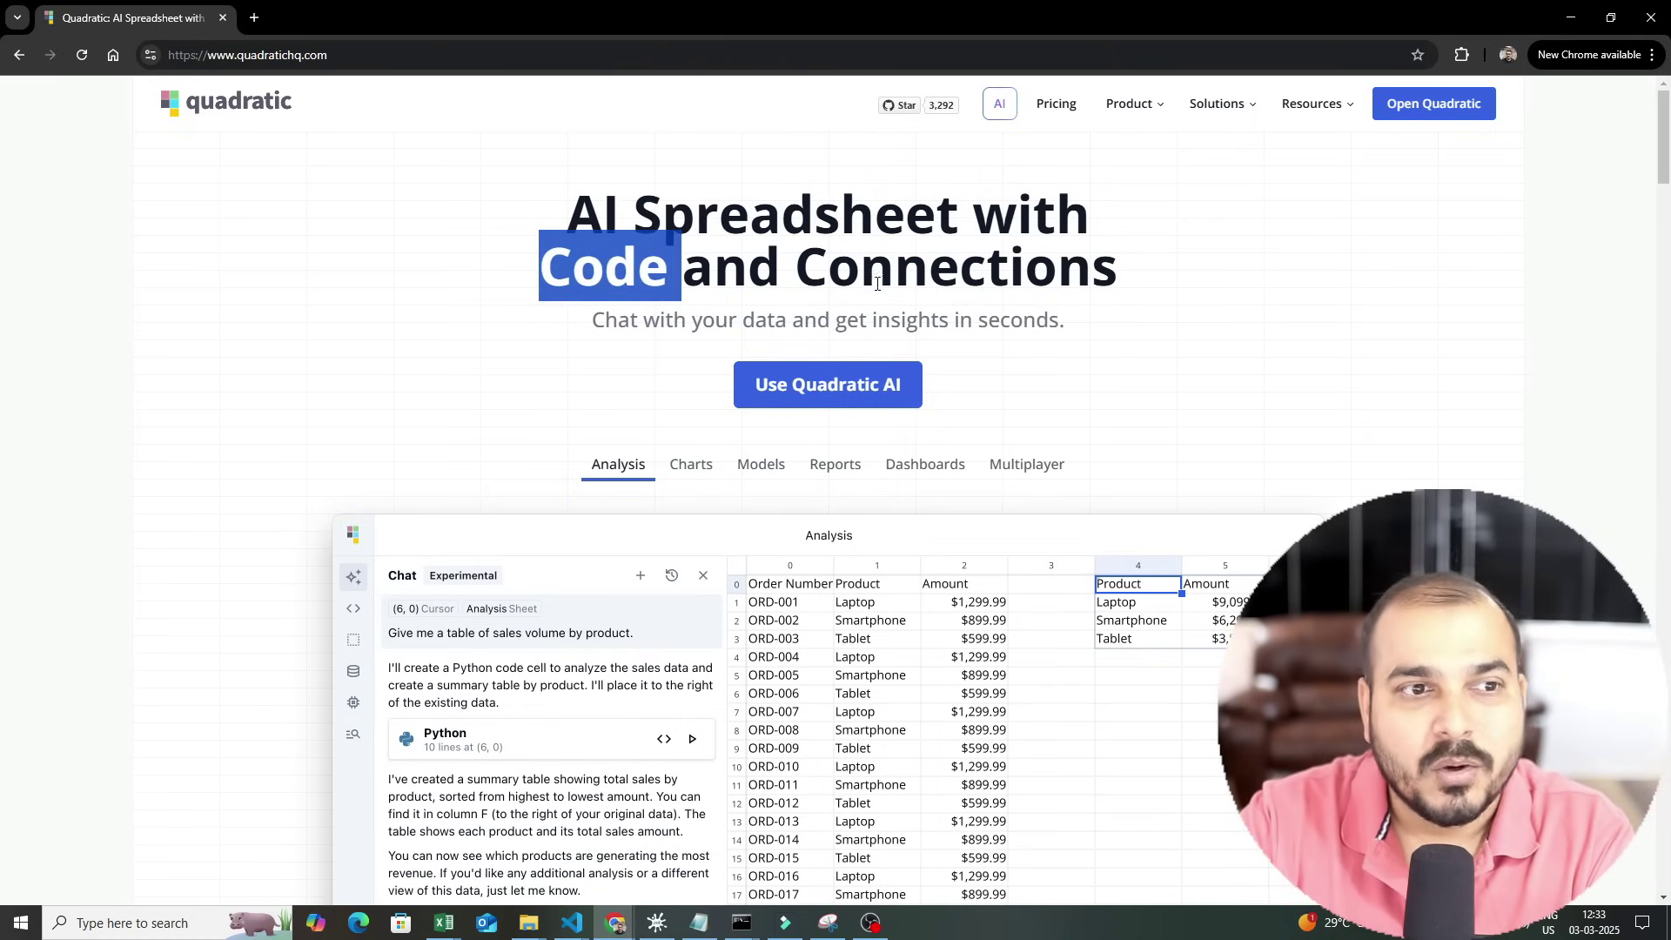
drag(814, 272, 1121, 298)
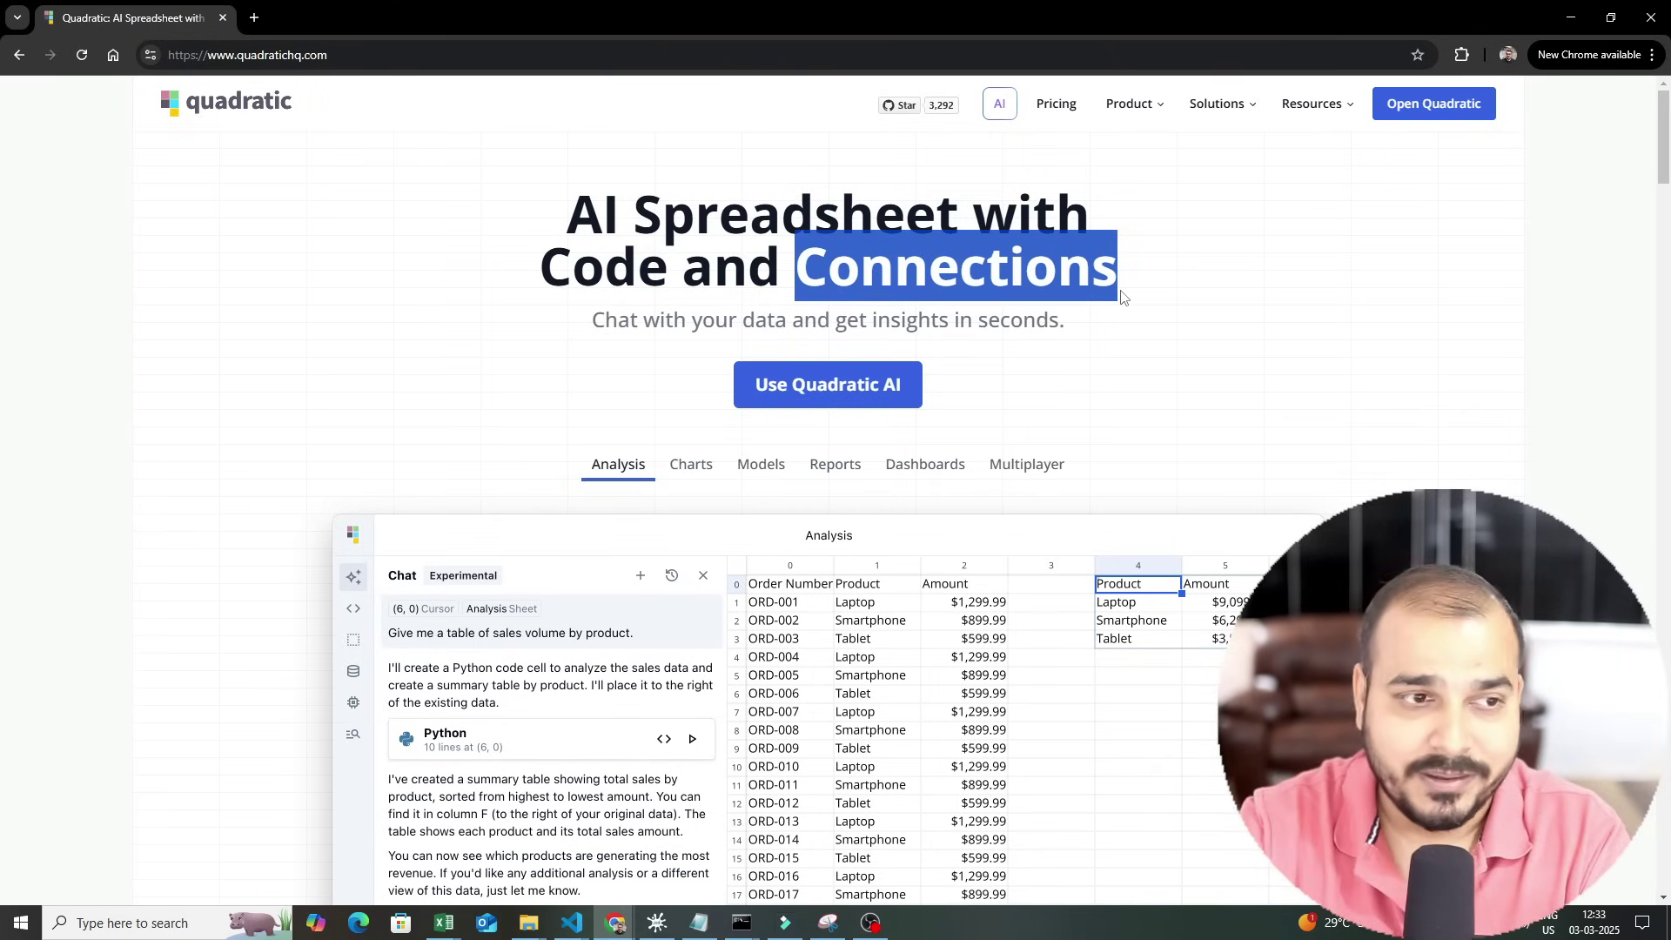
scroll(440, 341, down, 1)
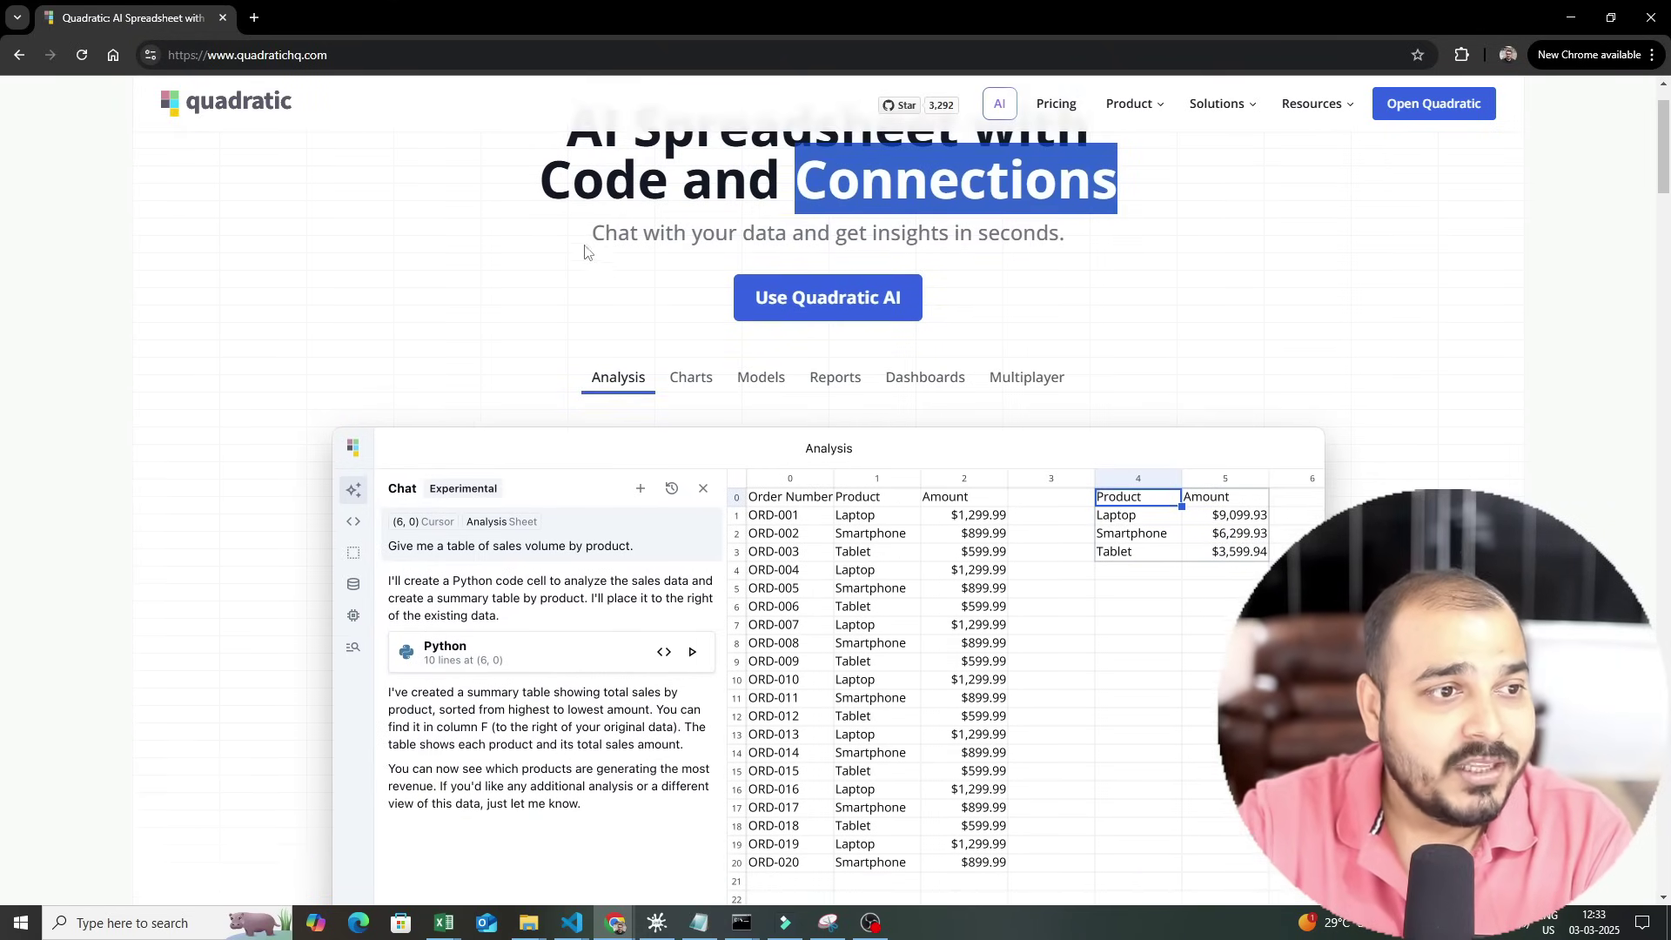
drag(585, 253, 1099, 251)
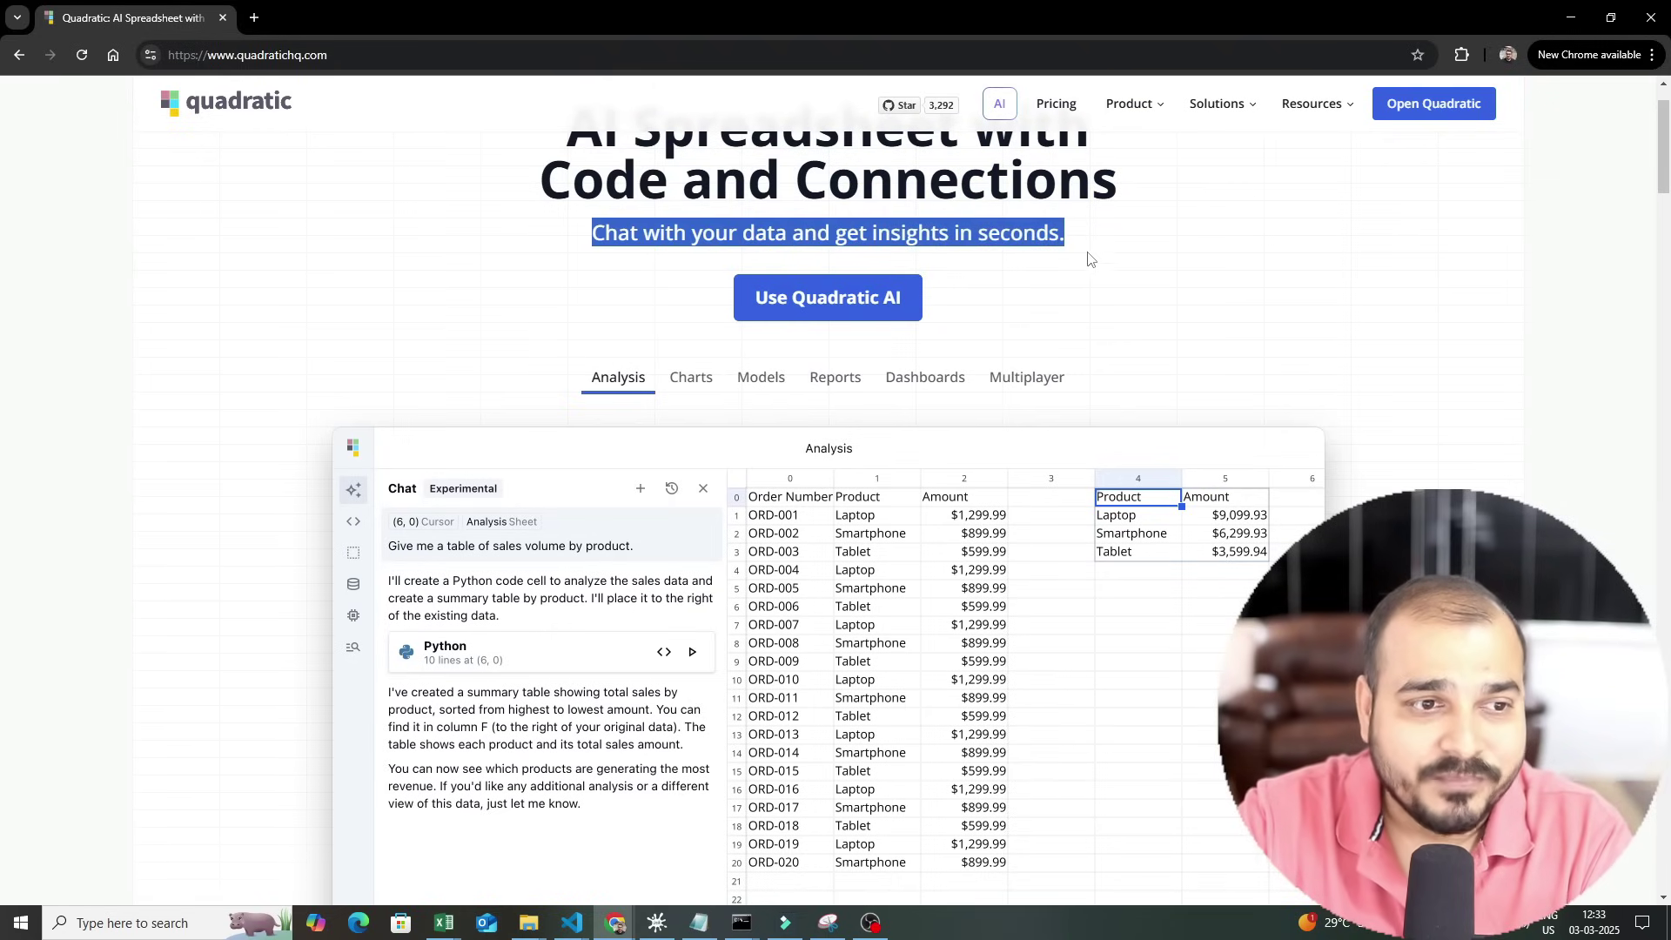
scroll(554, 348, down, 2)
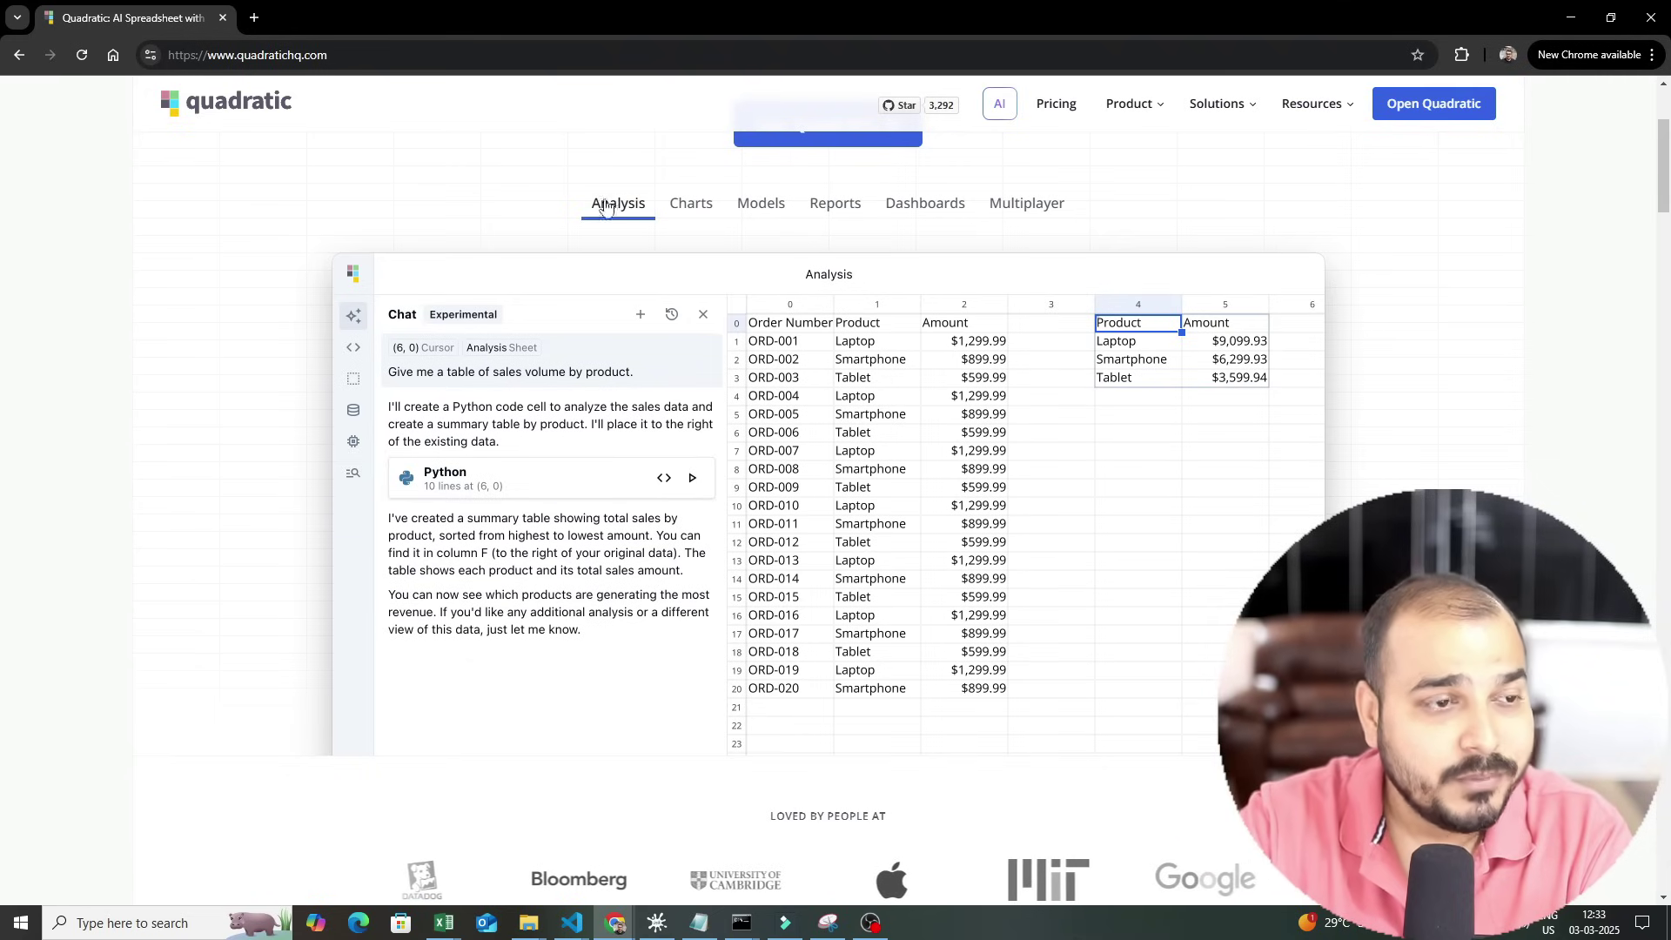
scroll(497, 453, up, 3)
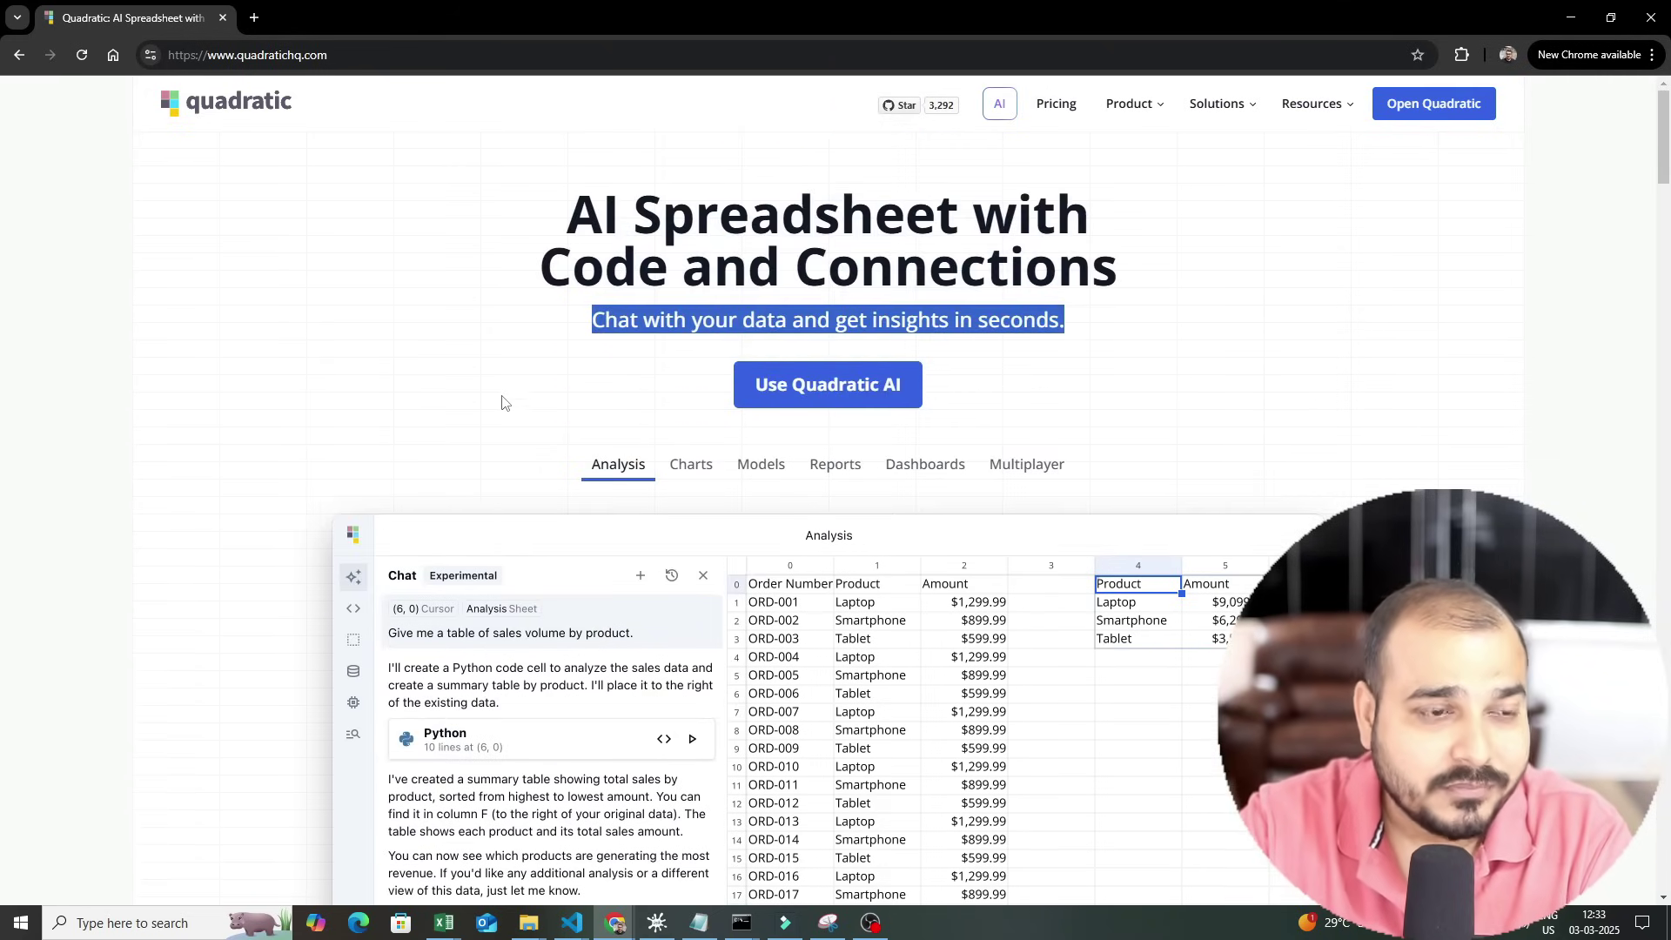
scroll(500, 401, down, 3)
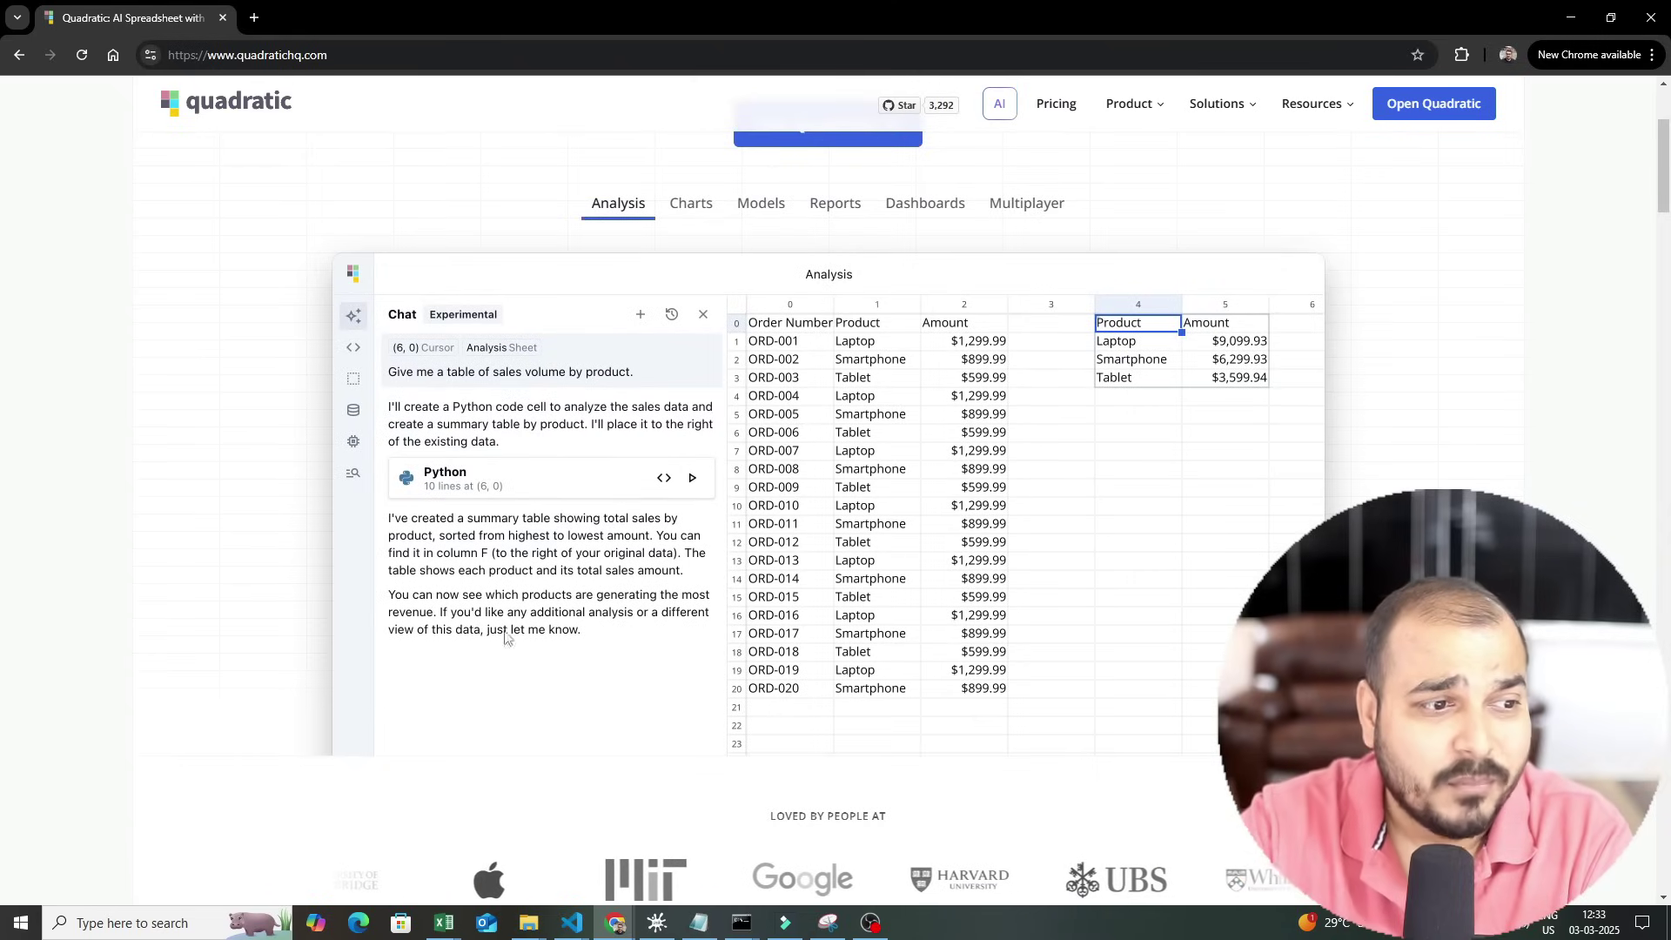
scroll(470, 521, up, 1)
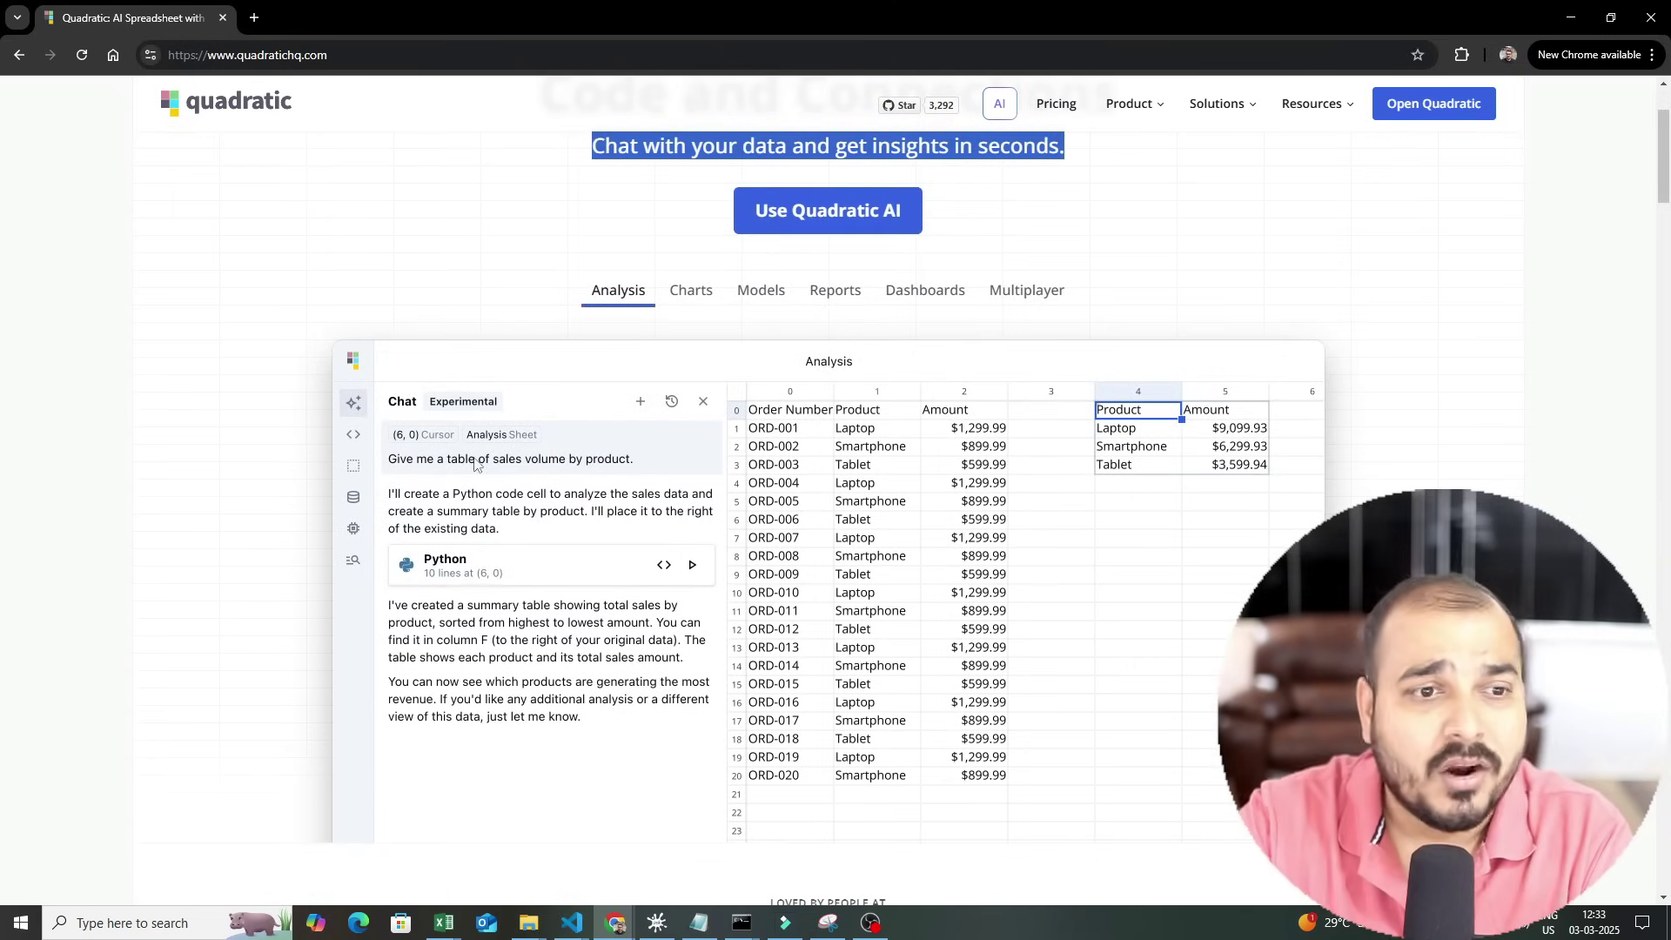
View the homepage's Charts, Models, Reports, Dashboards and Multiplayer demos one after another
click(685, 298)
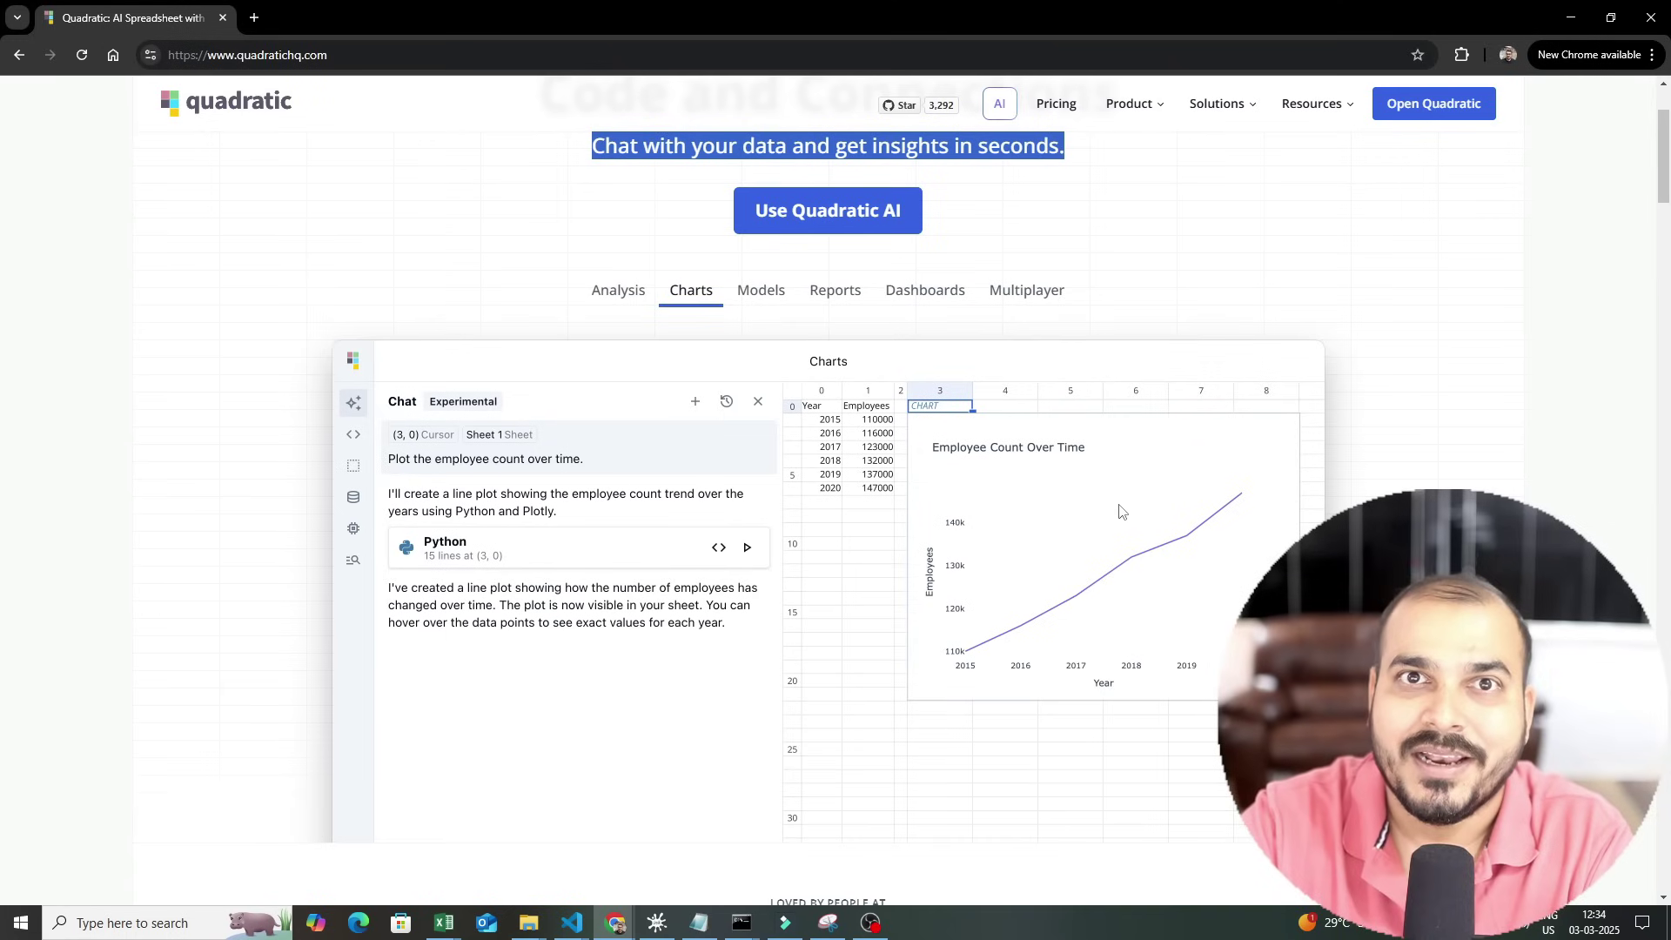
click(763, 291)
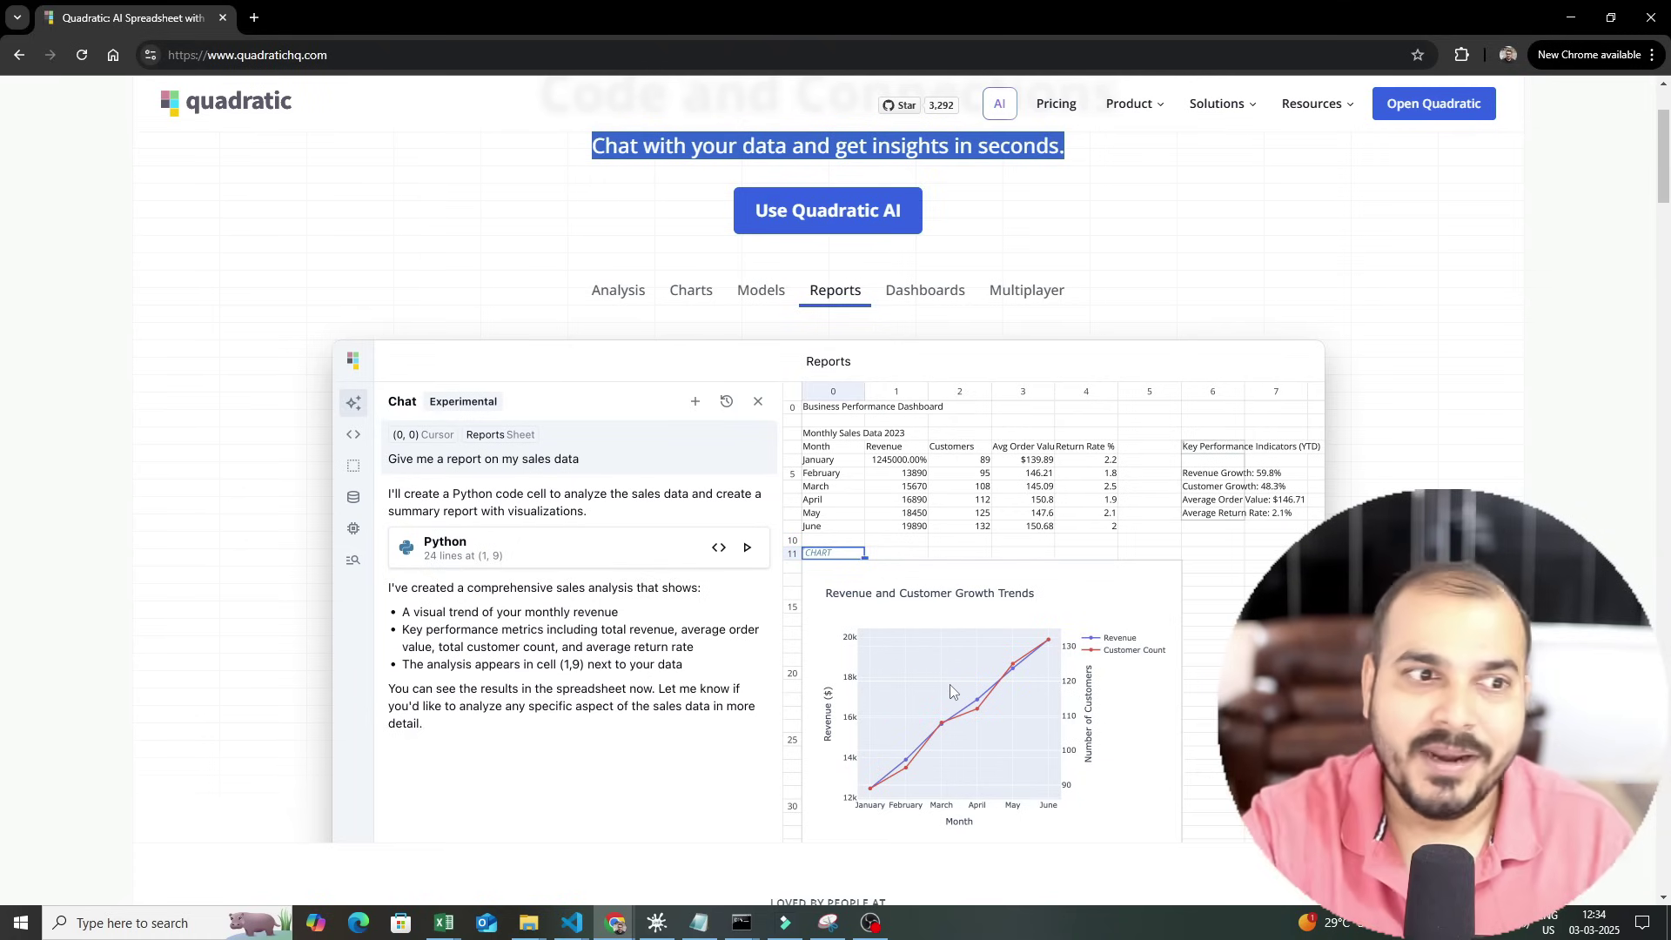
click(924, 291)
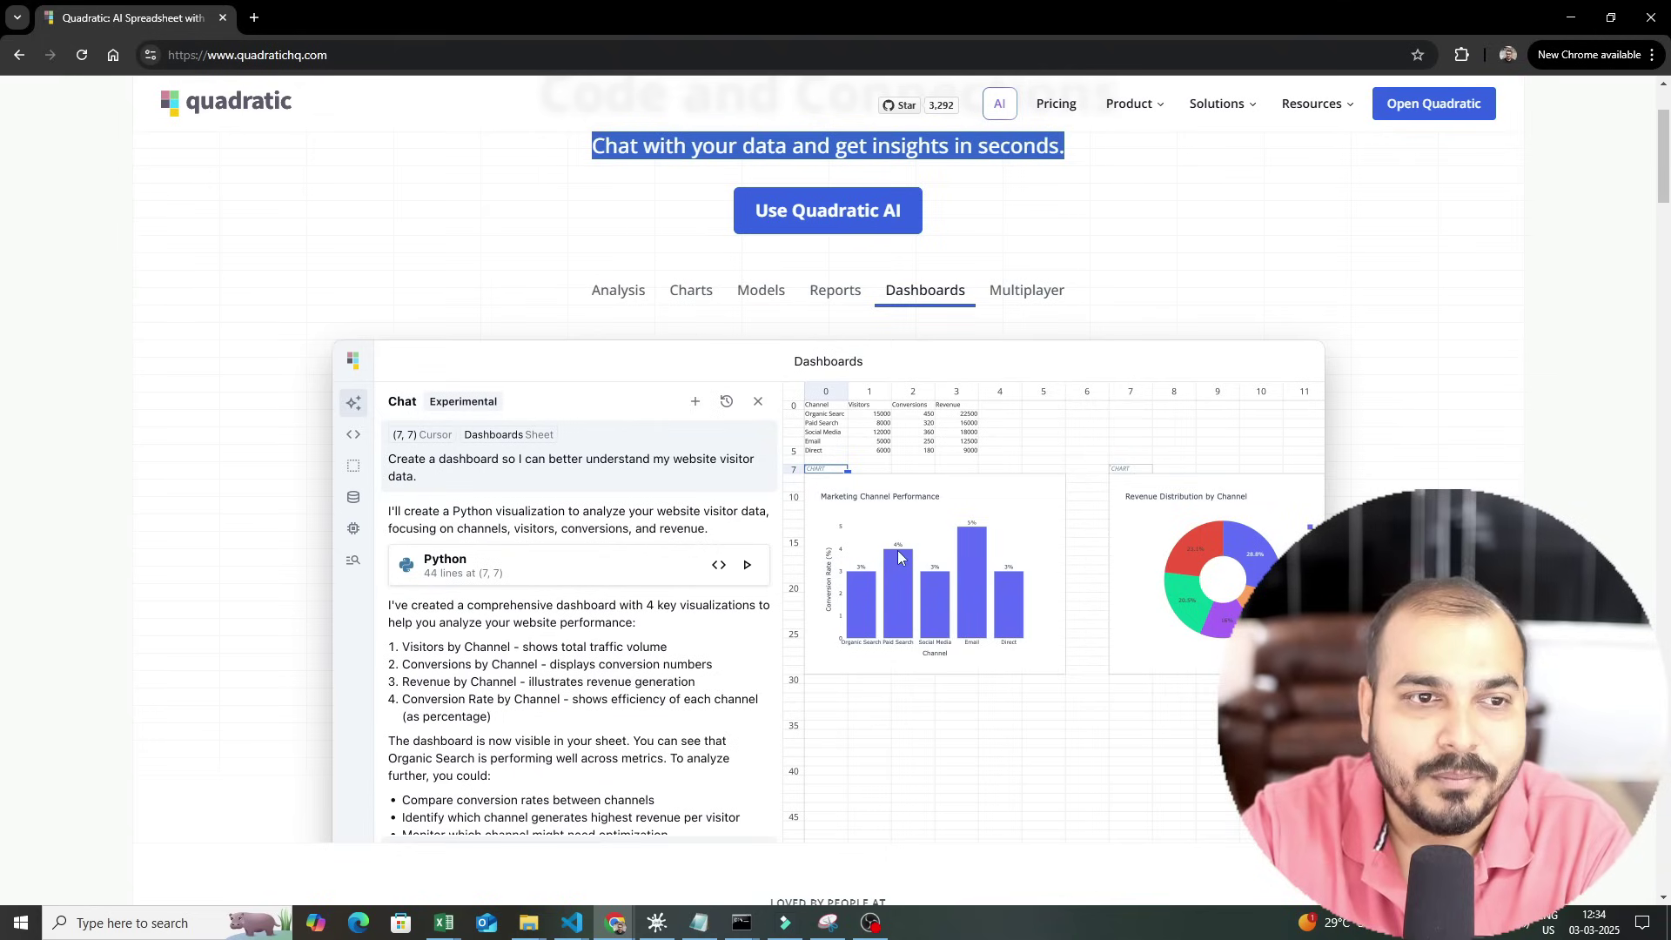
click(1025, 294)
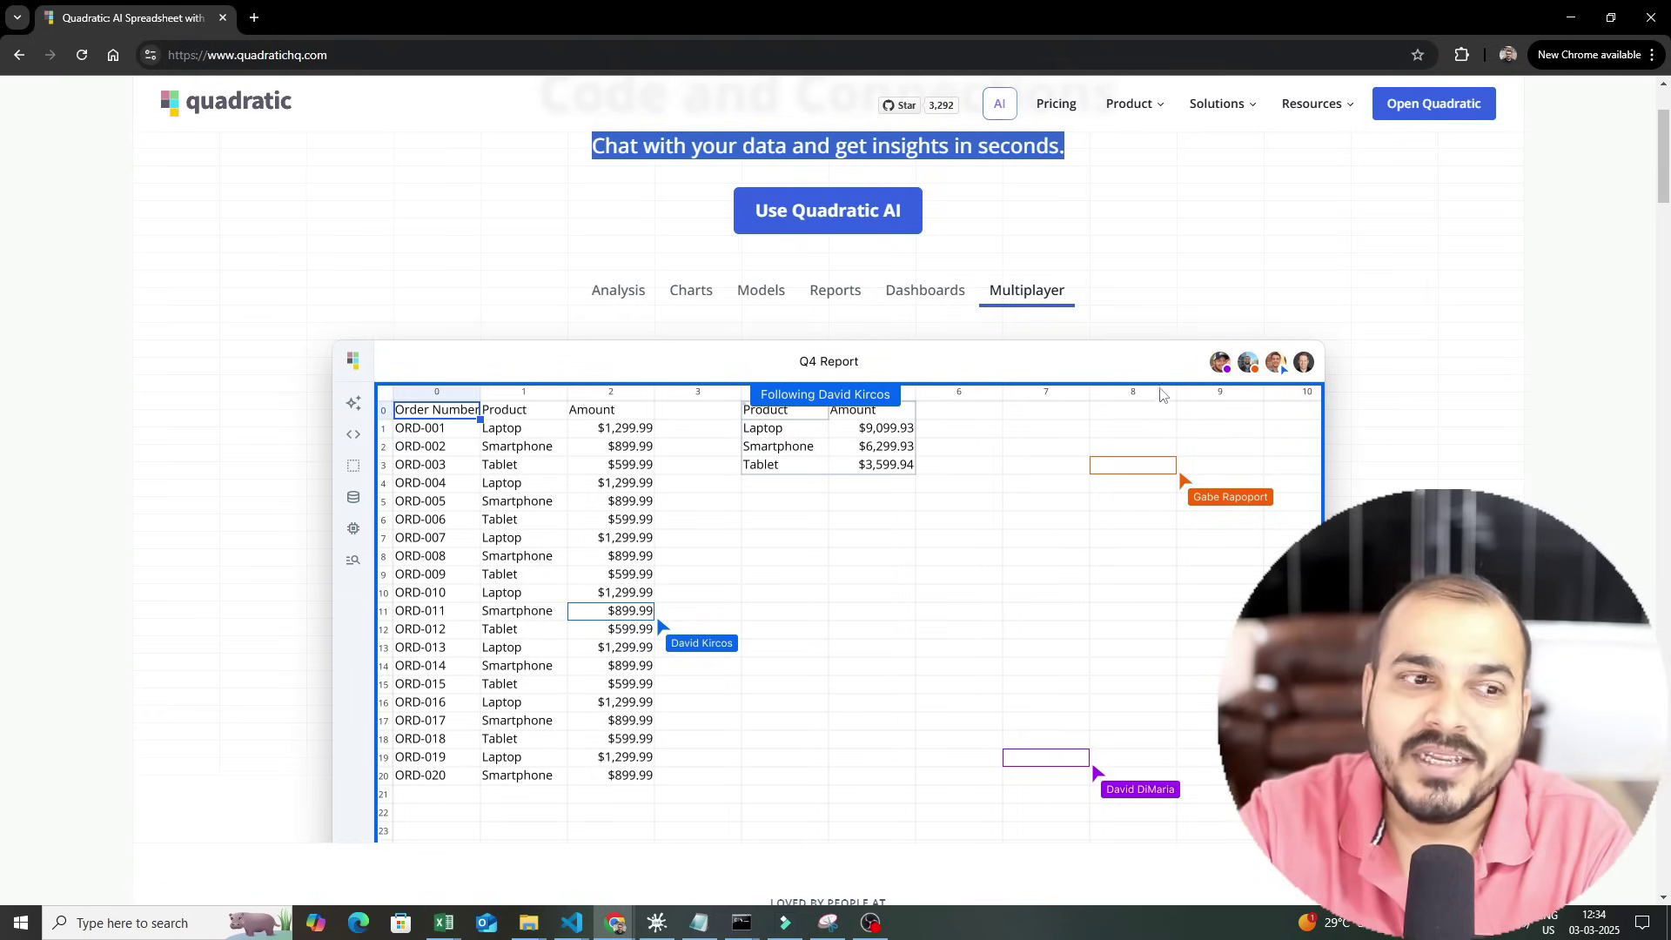
scroll(1163, 480, down, 1)
scroll(1163, 480, down, 1)
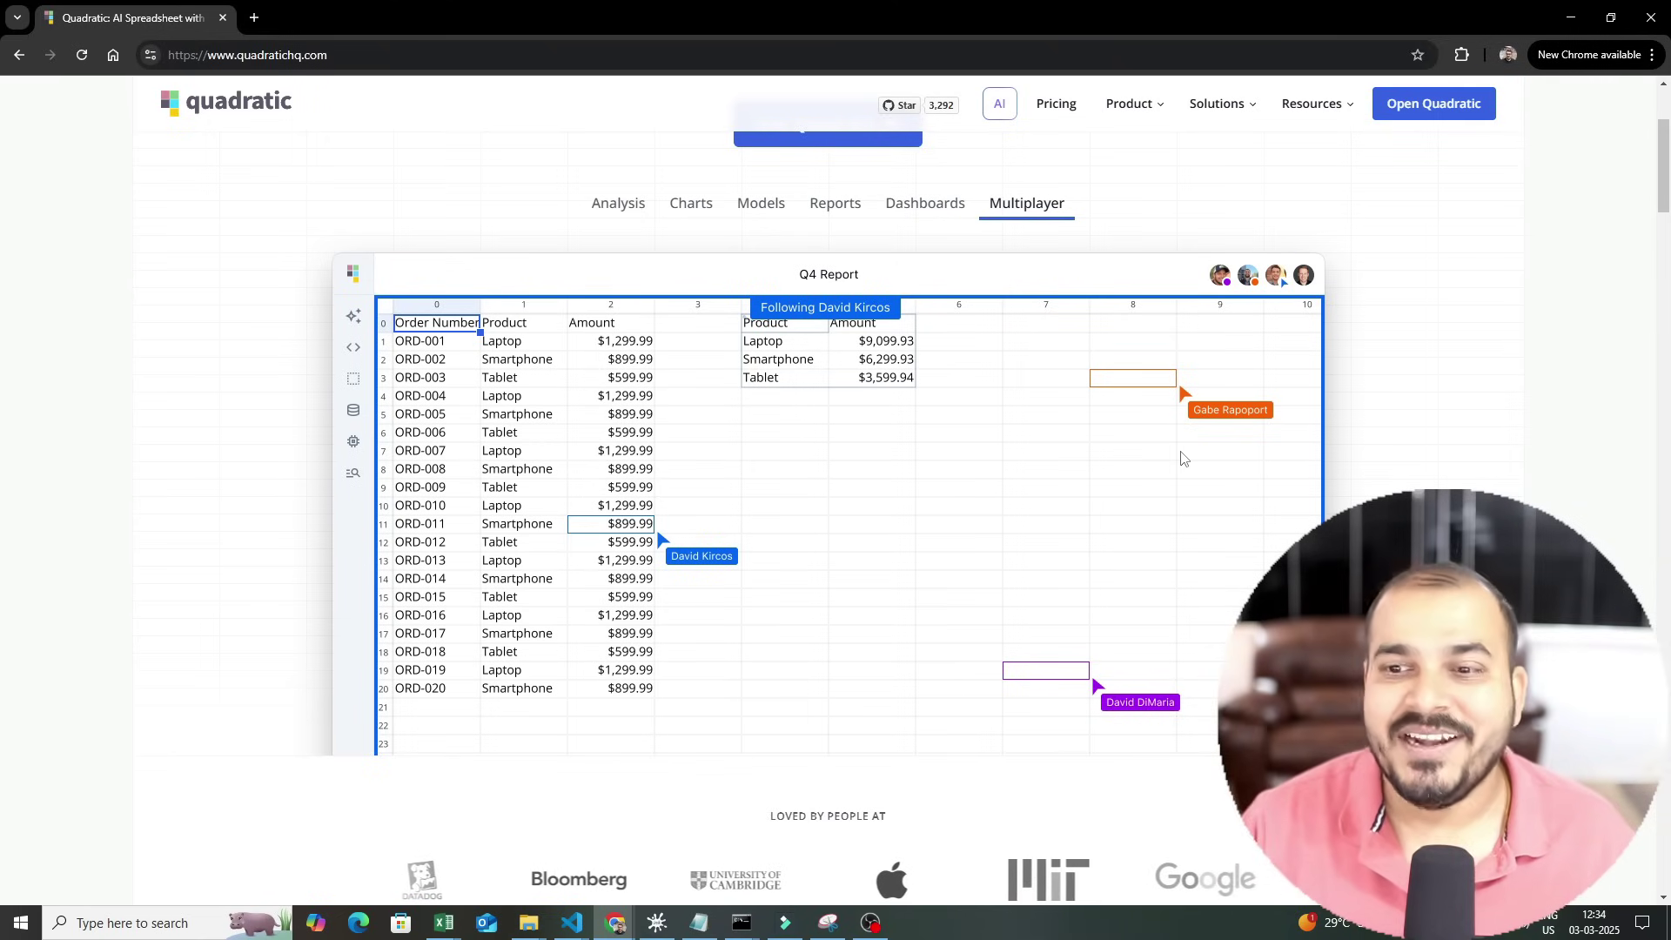
scroll(1038, 601, up, 3)
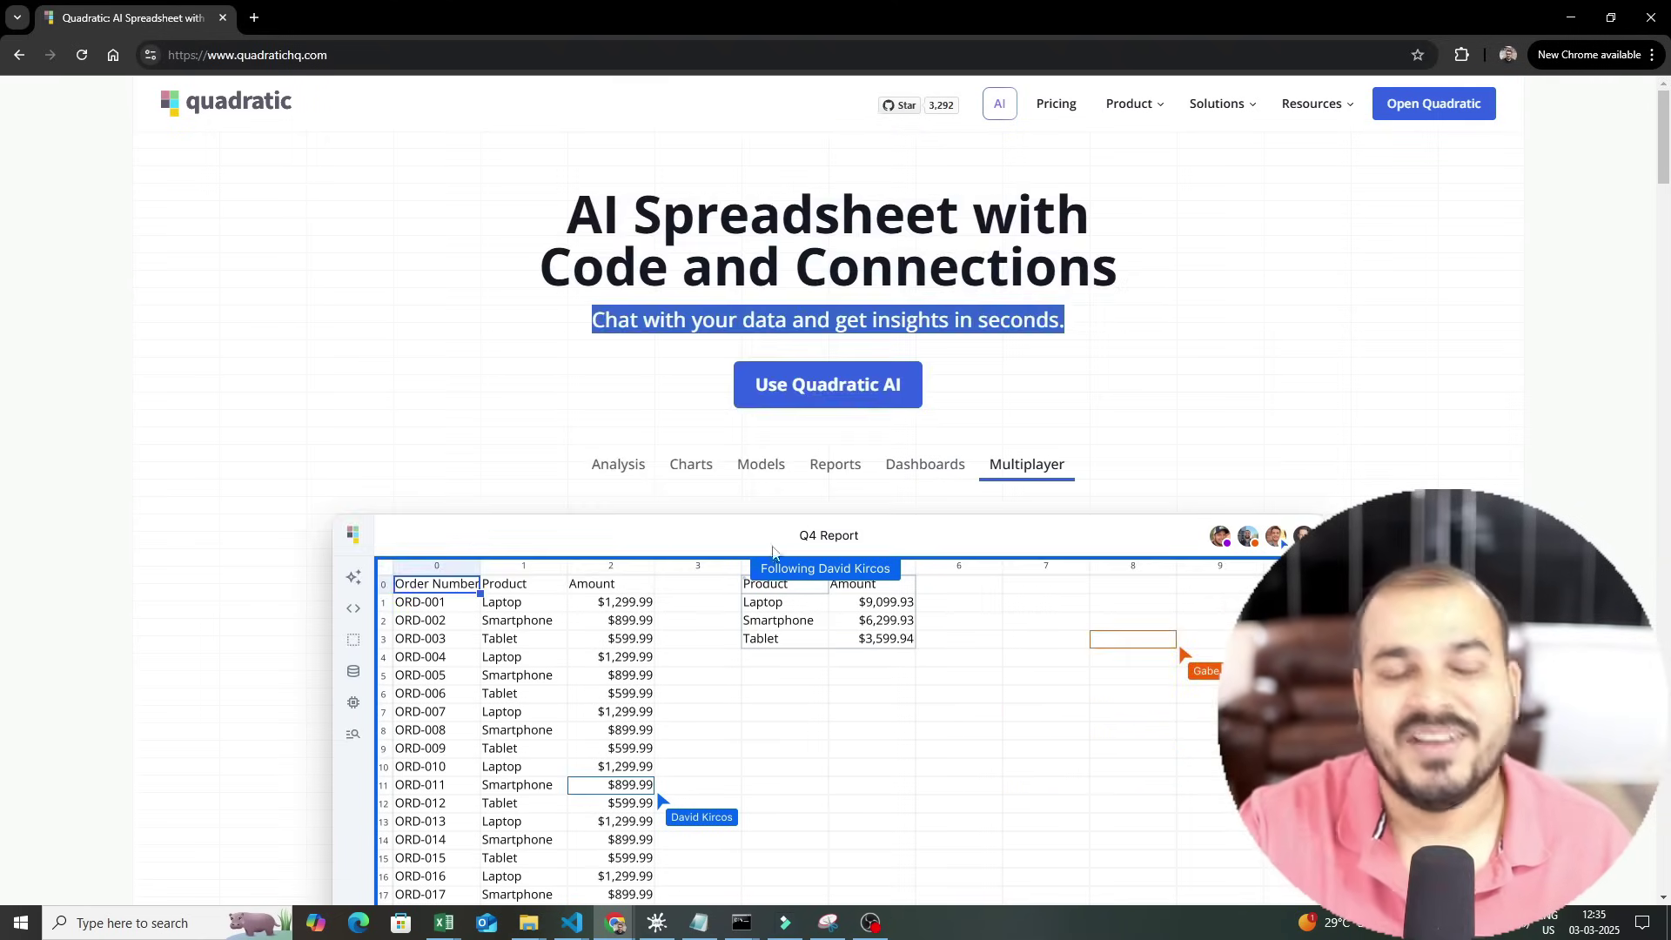
scroll(775, 554, down, 3)
scroll(780, 598, up, 2)
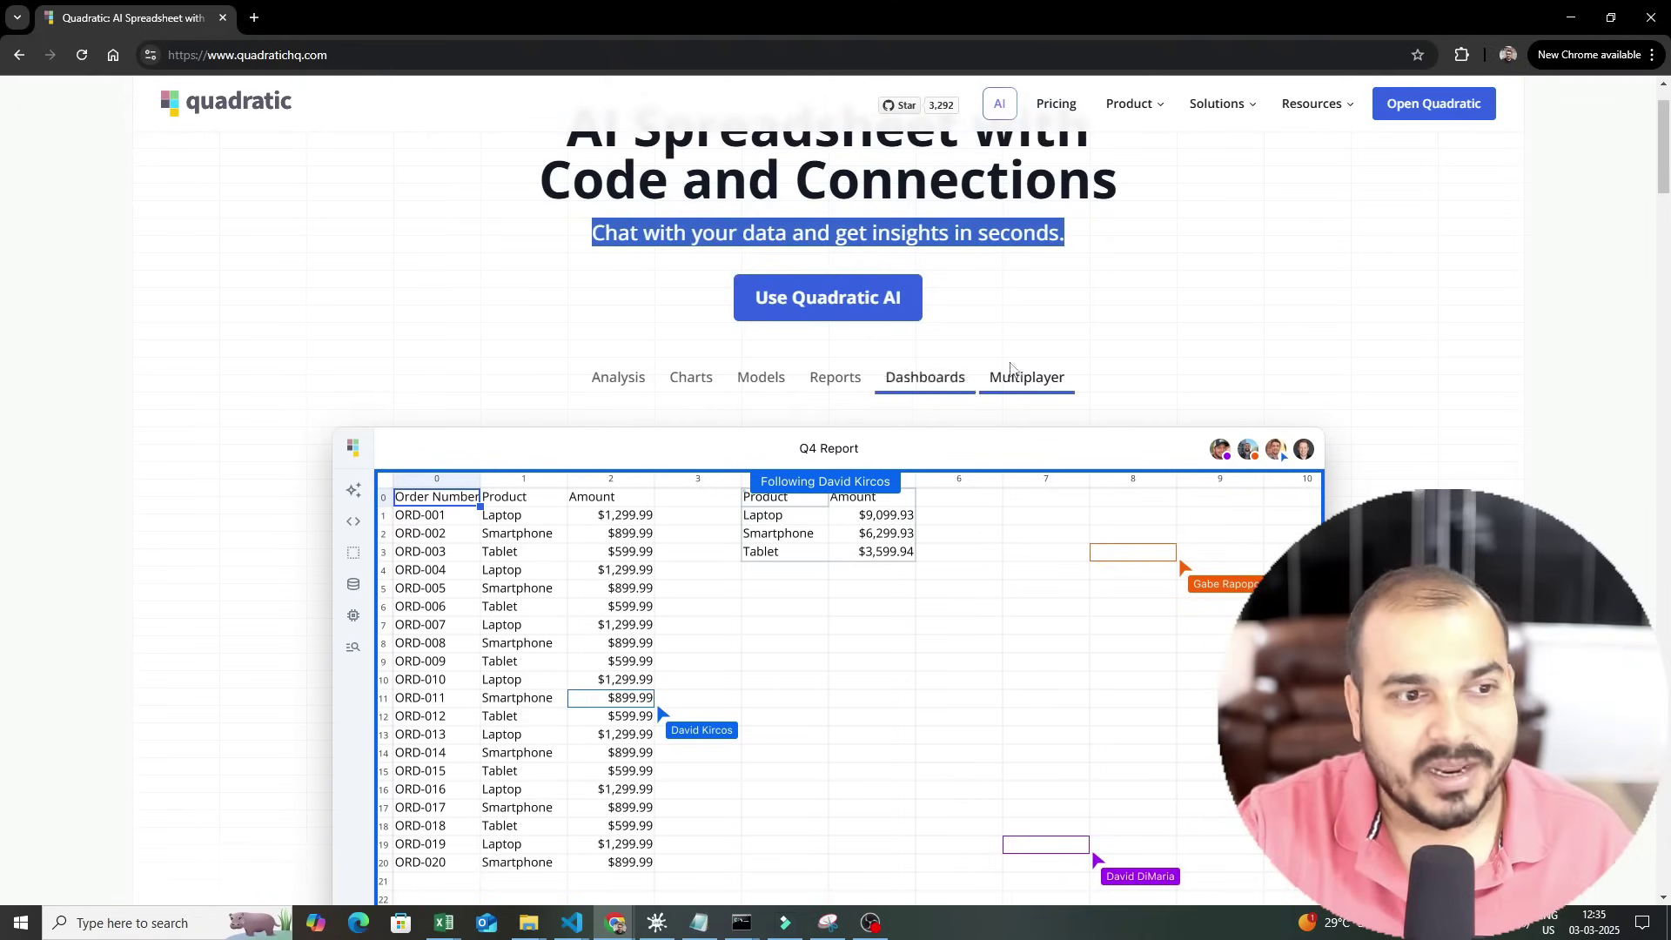
scroll(753, 650, down, 1)
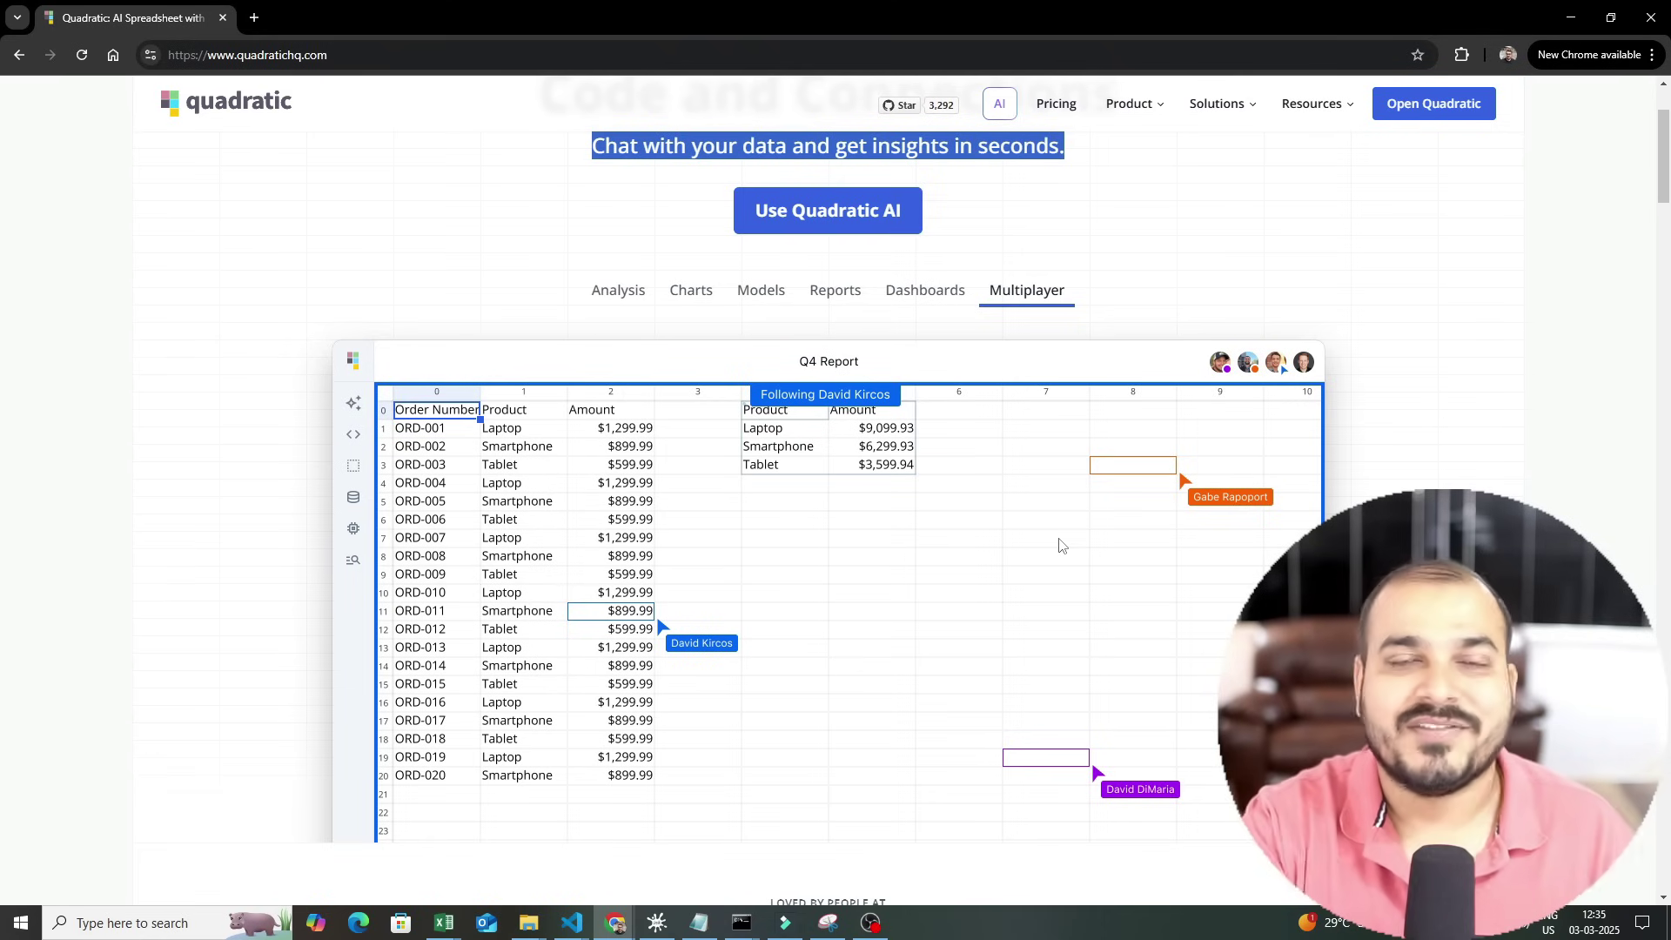
Examine the homepage sections on faster insights, creating charts with AI and simplifying database queries
scroll(1061, 546, down, 9)
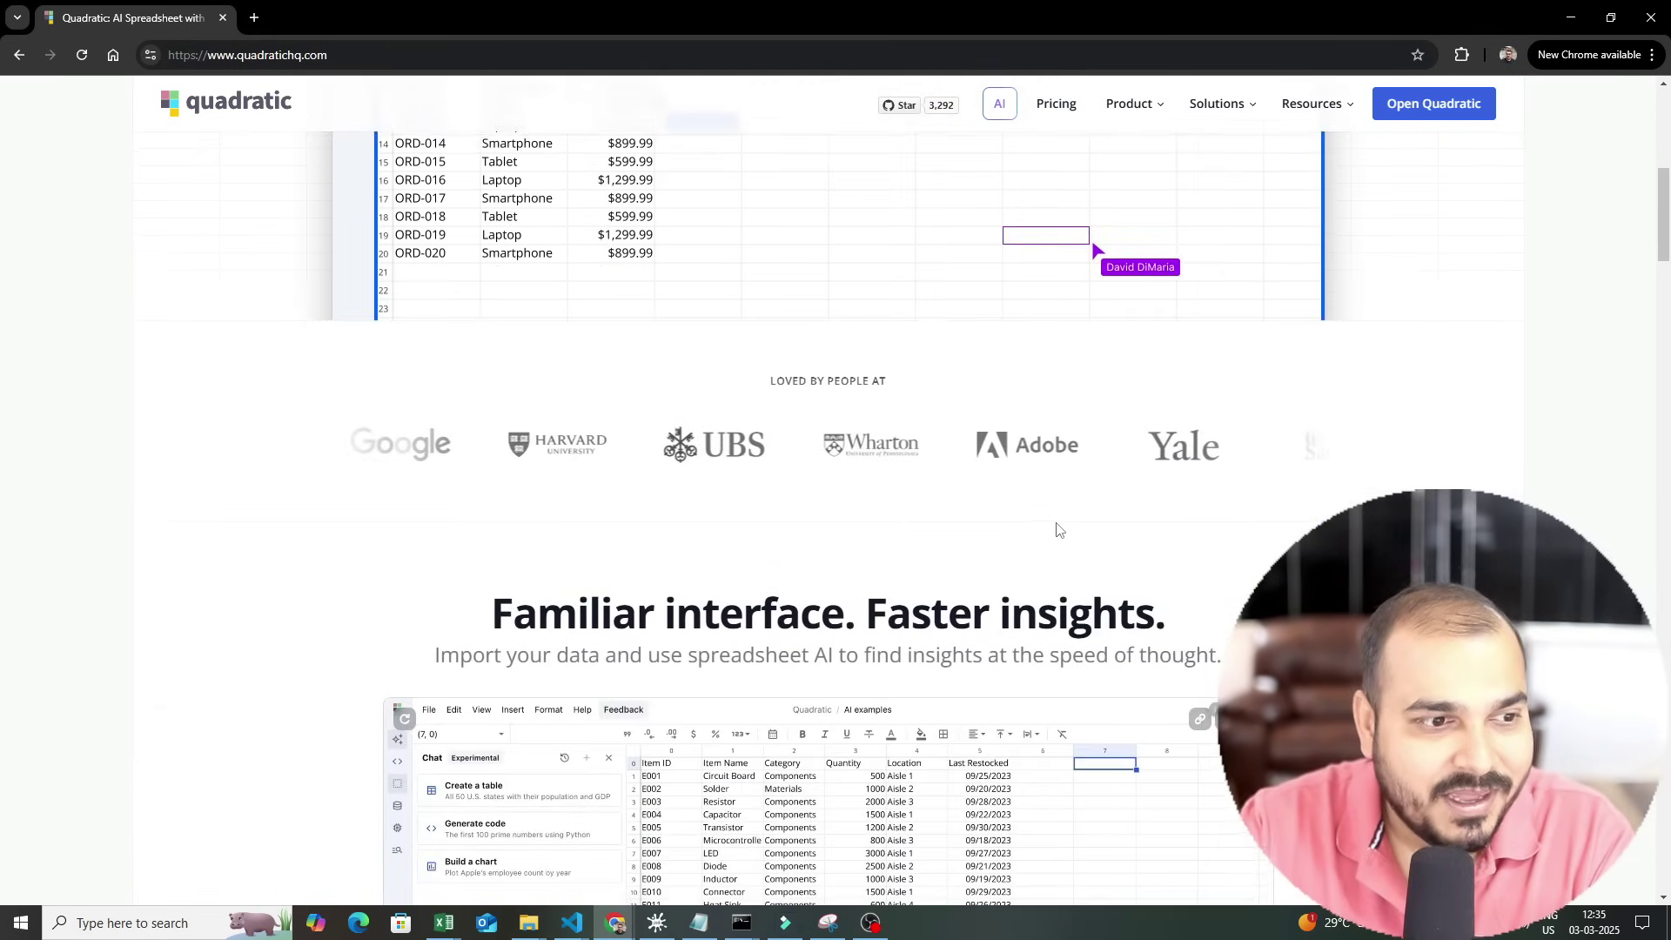
scroll(1056, 529, down, 1)
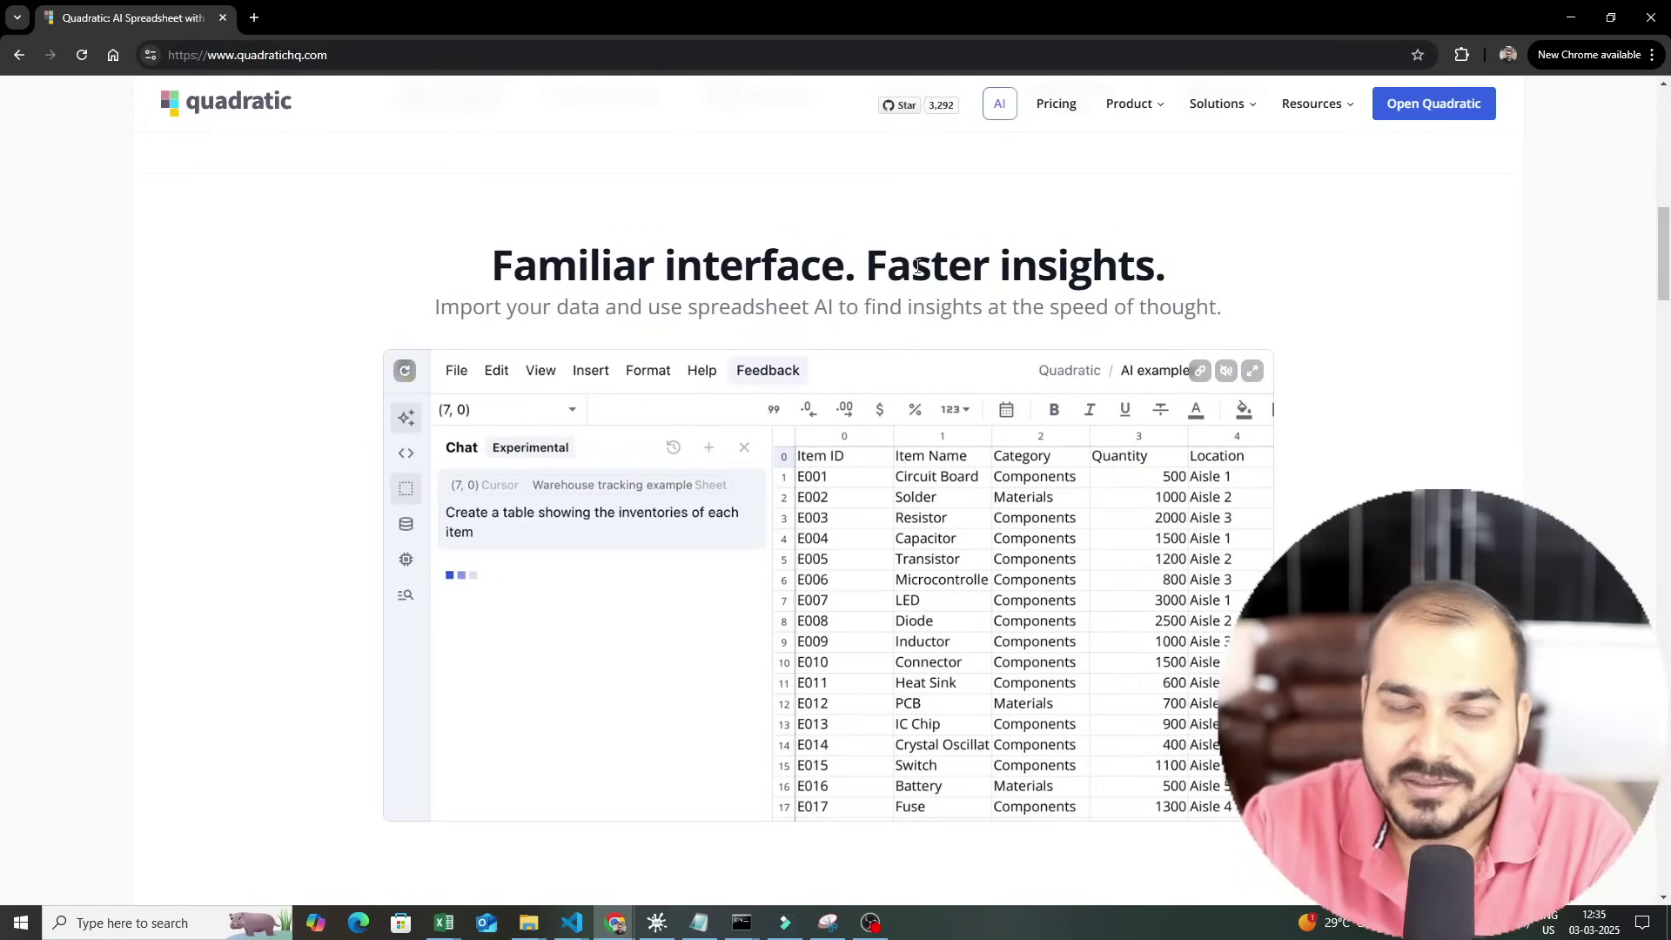
scroll(966, 365, down, 5)
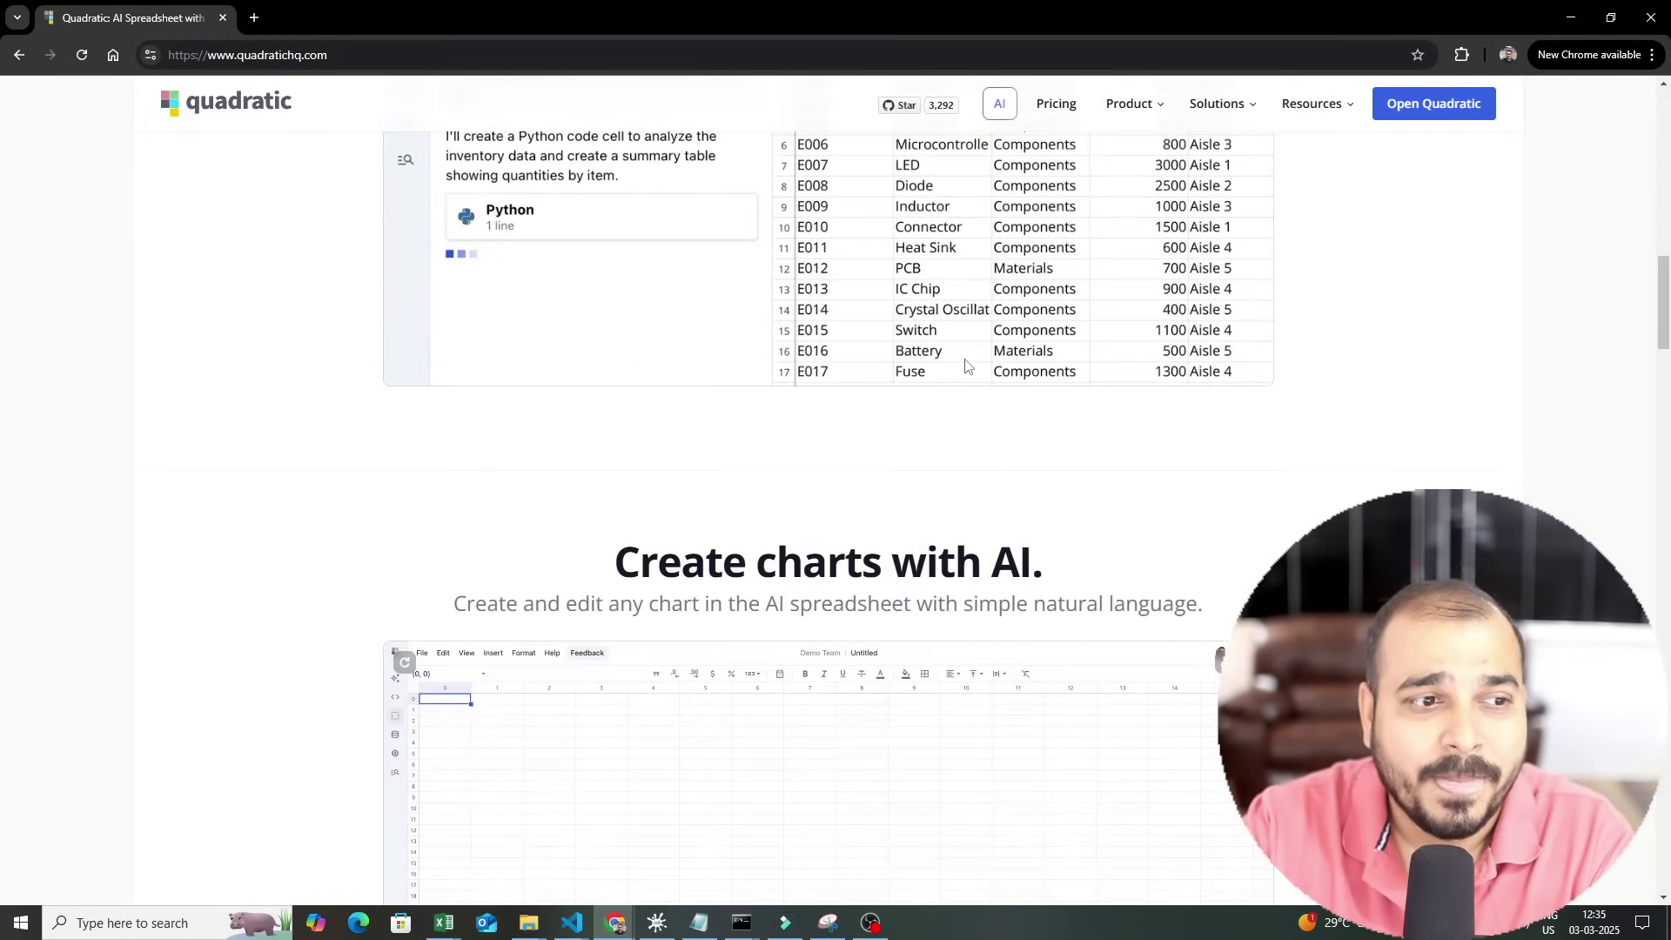
scroll(966, 366, up, 5)
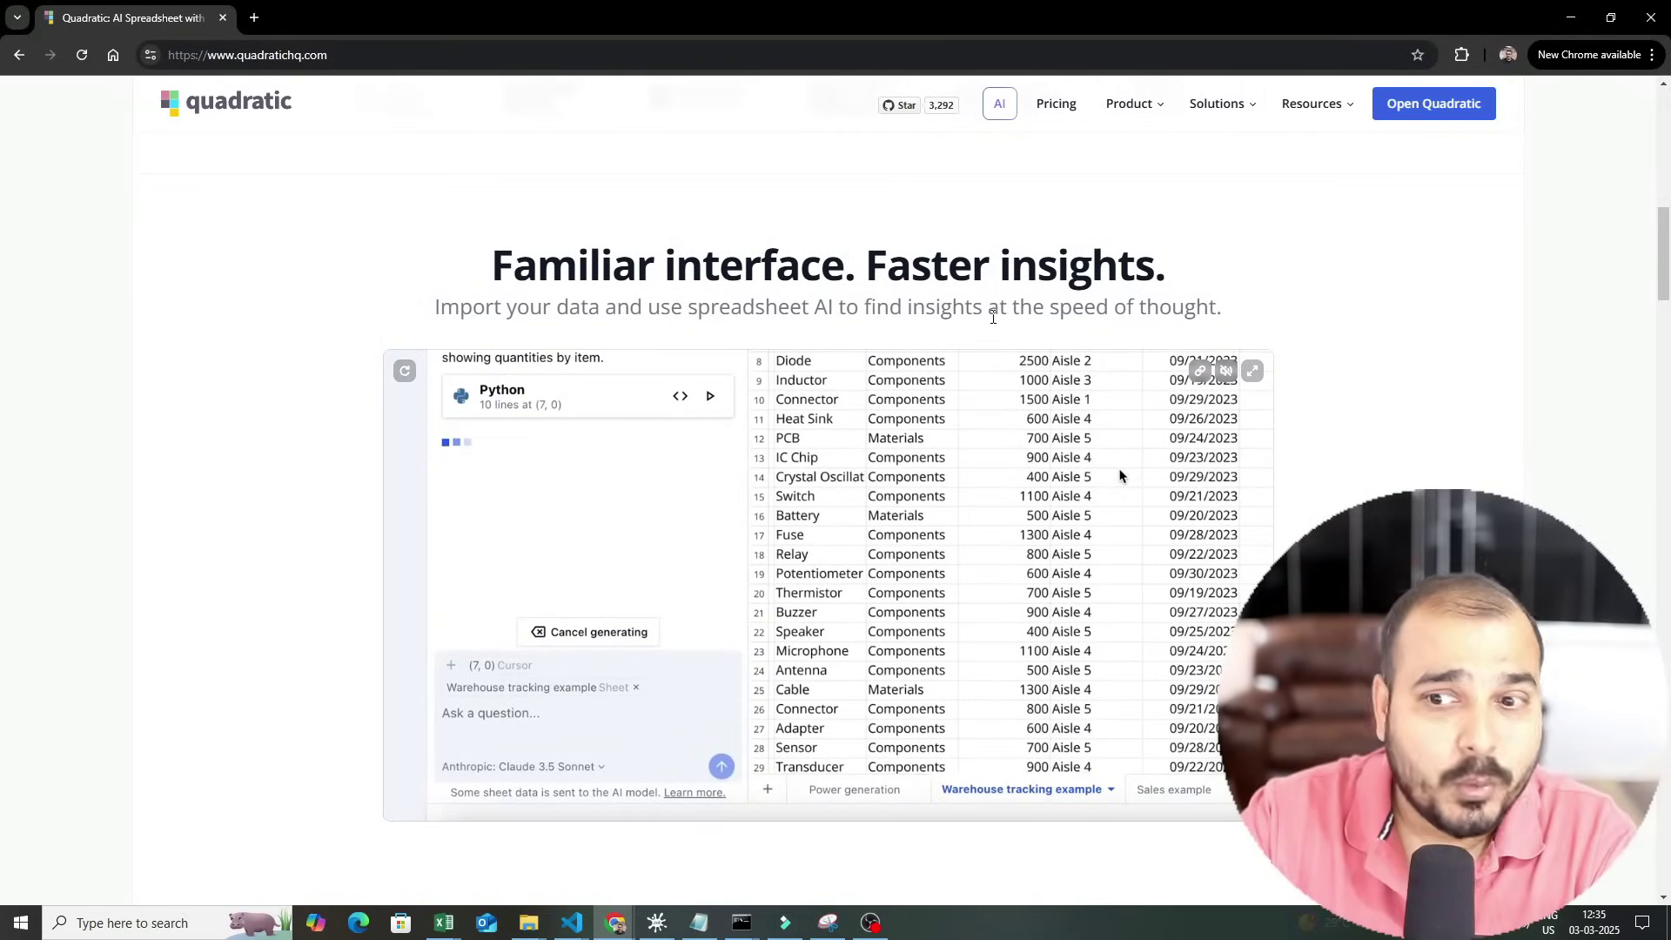
scroll(1003, 381, down, 1)
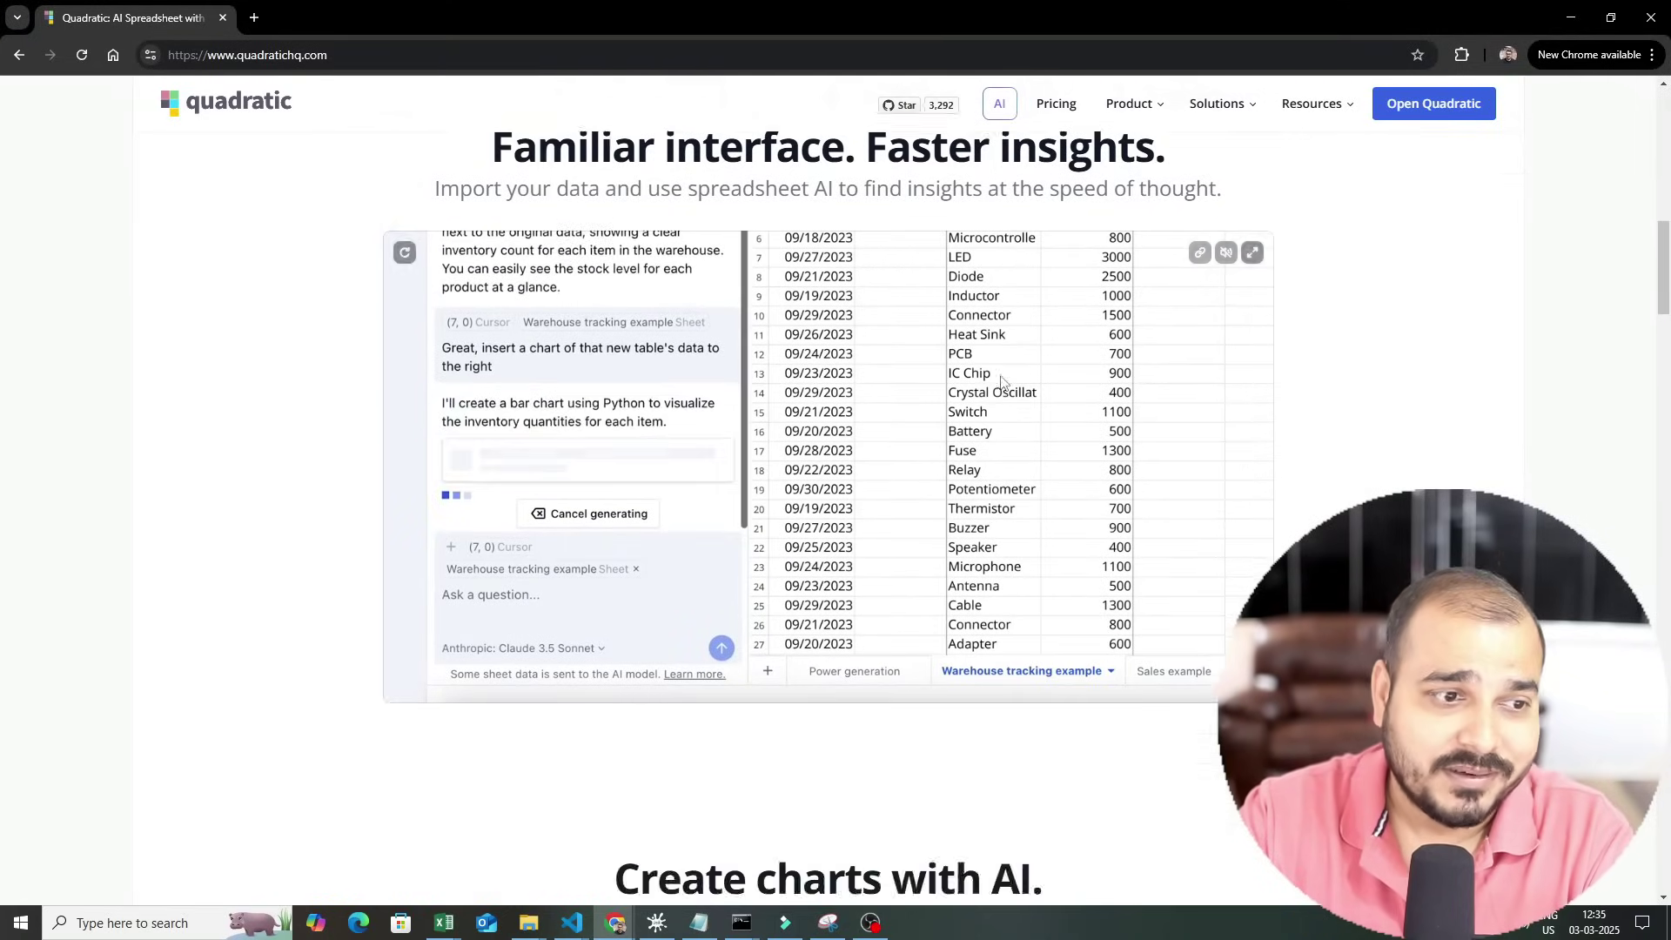
scroll(1003, 381, down, 12)
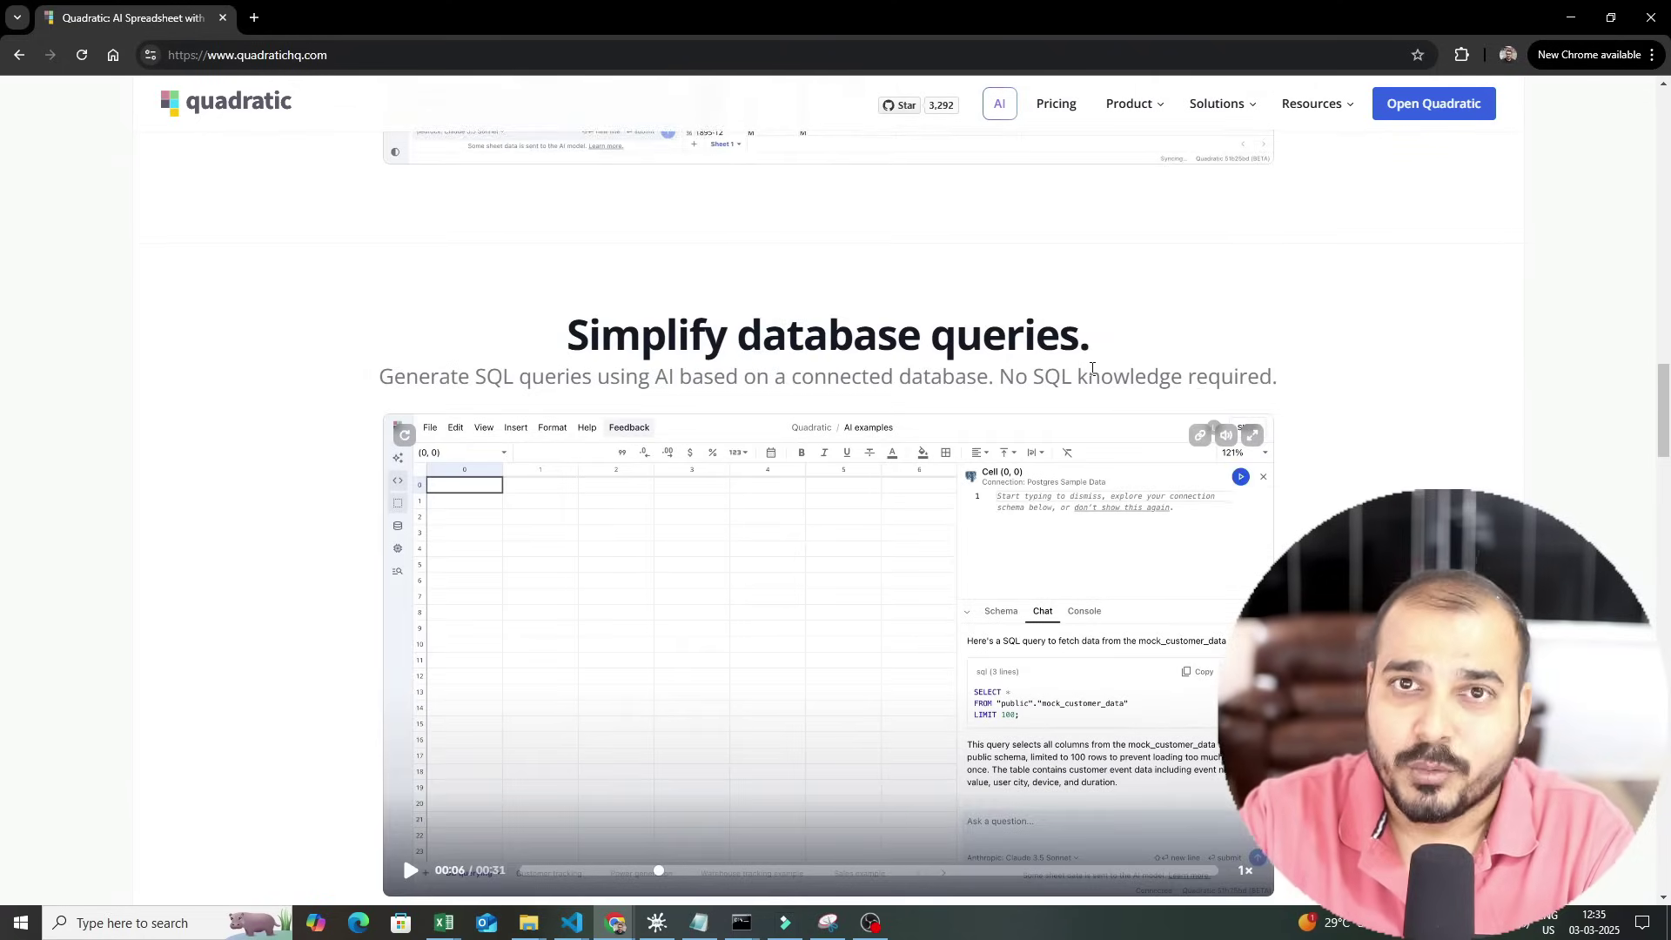
scroll(1088, 387, down, 6)
scroll(1088, 394, up, 20)
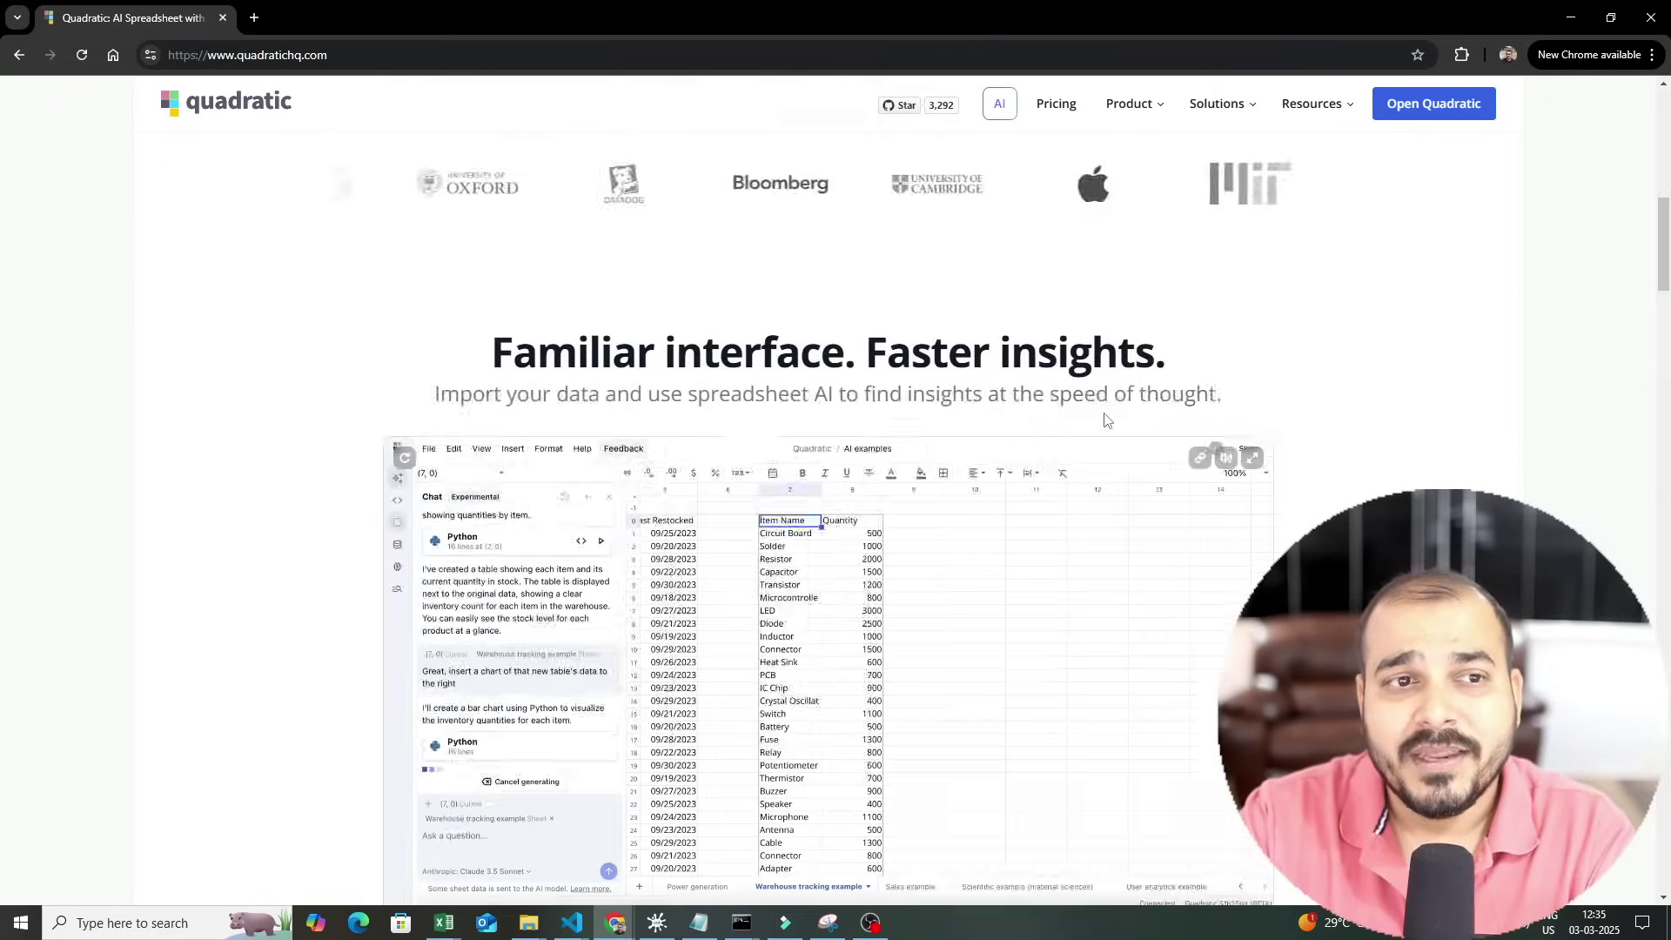
scroll(962, 343, up, 4)
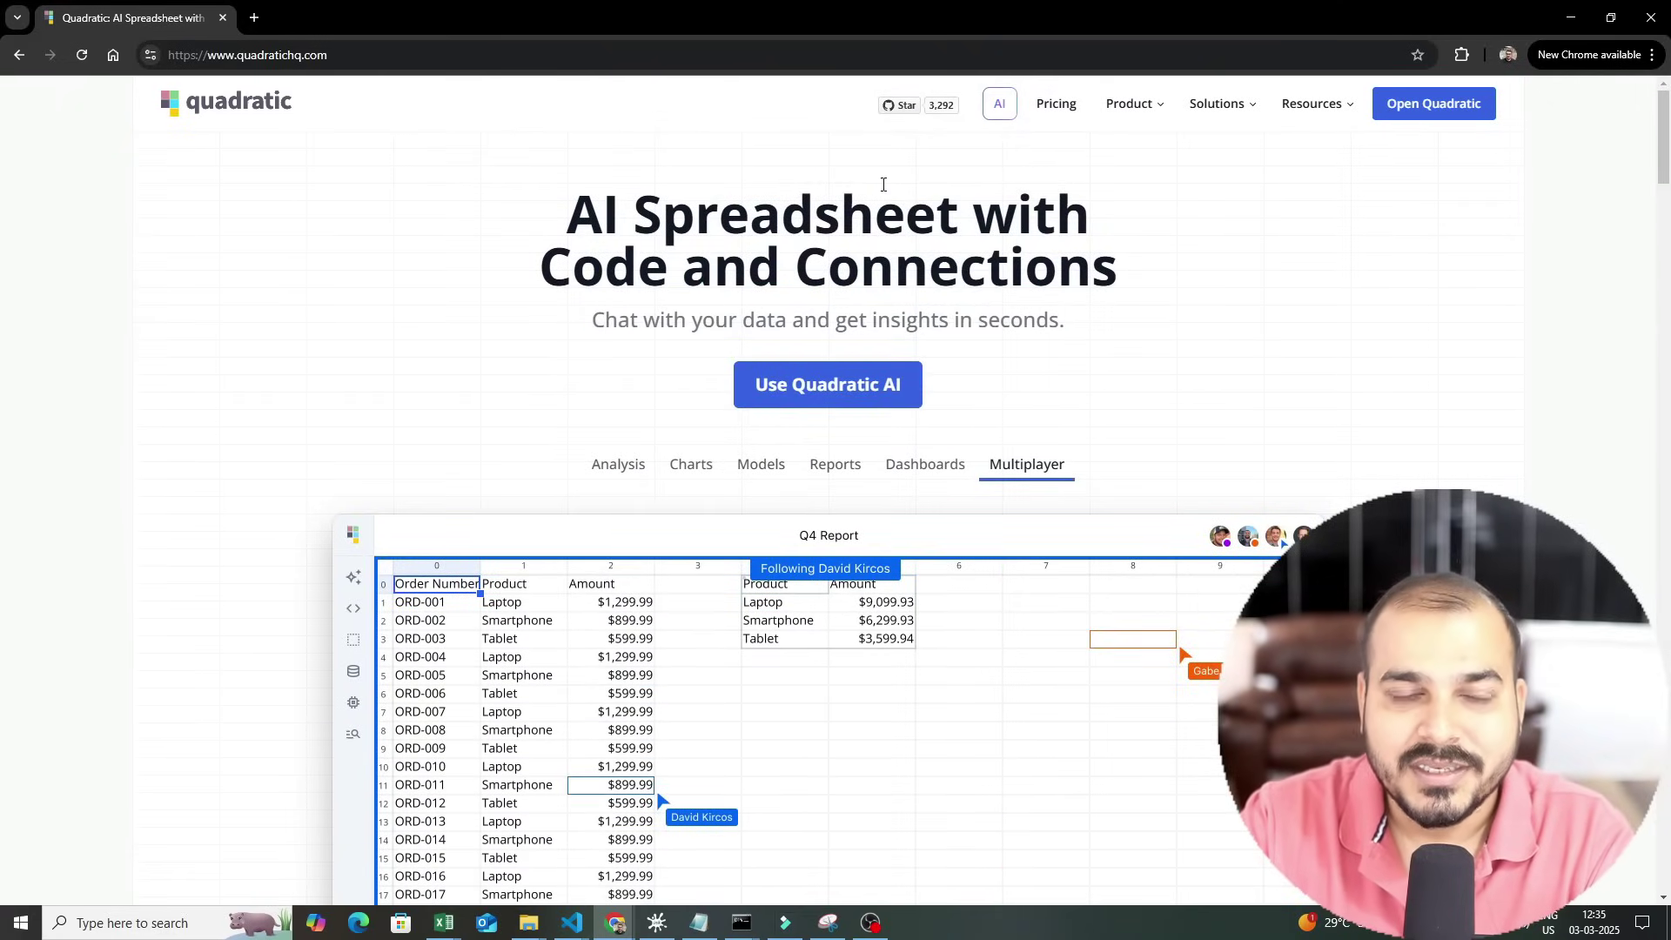
Open the Quadratic web app and create a new blank file in the team files
click(1391, 122)
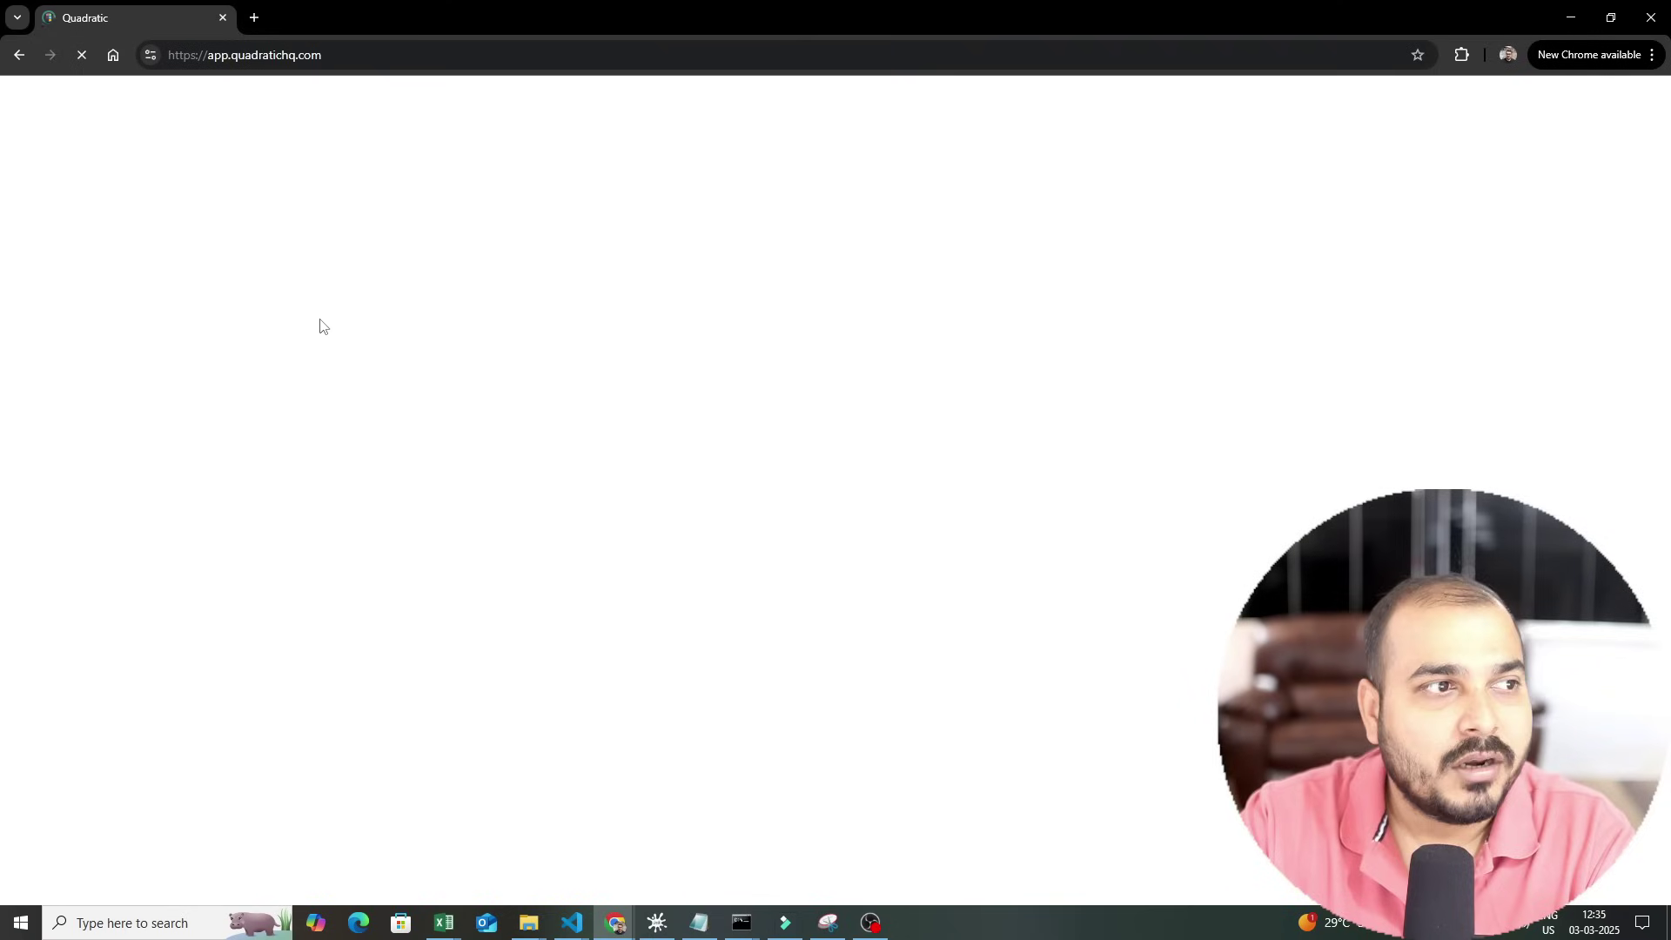
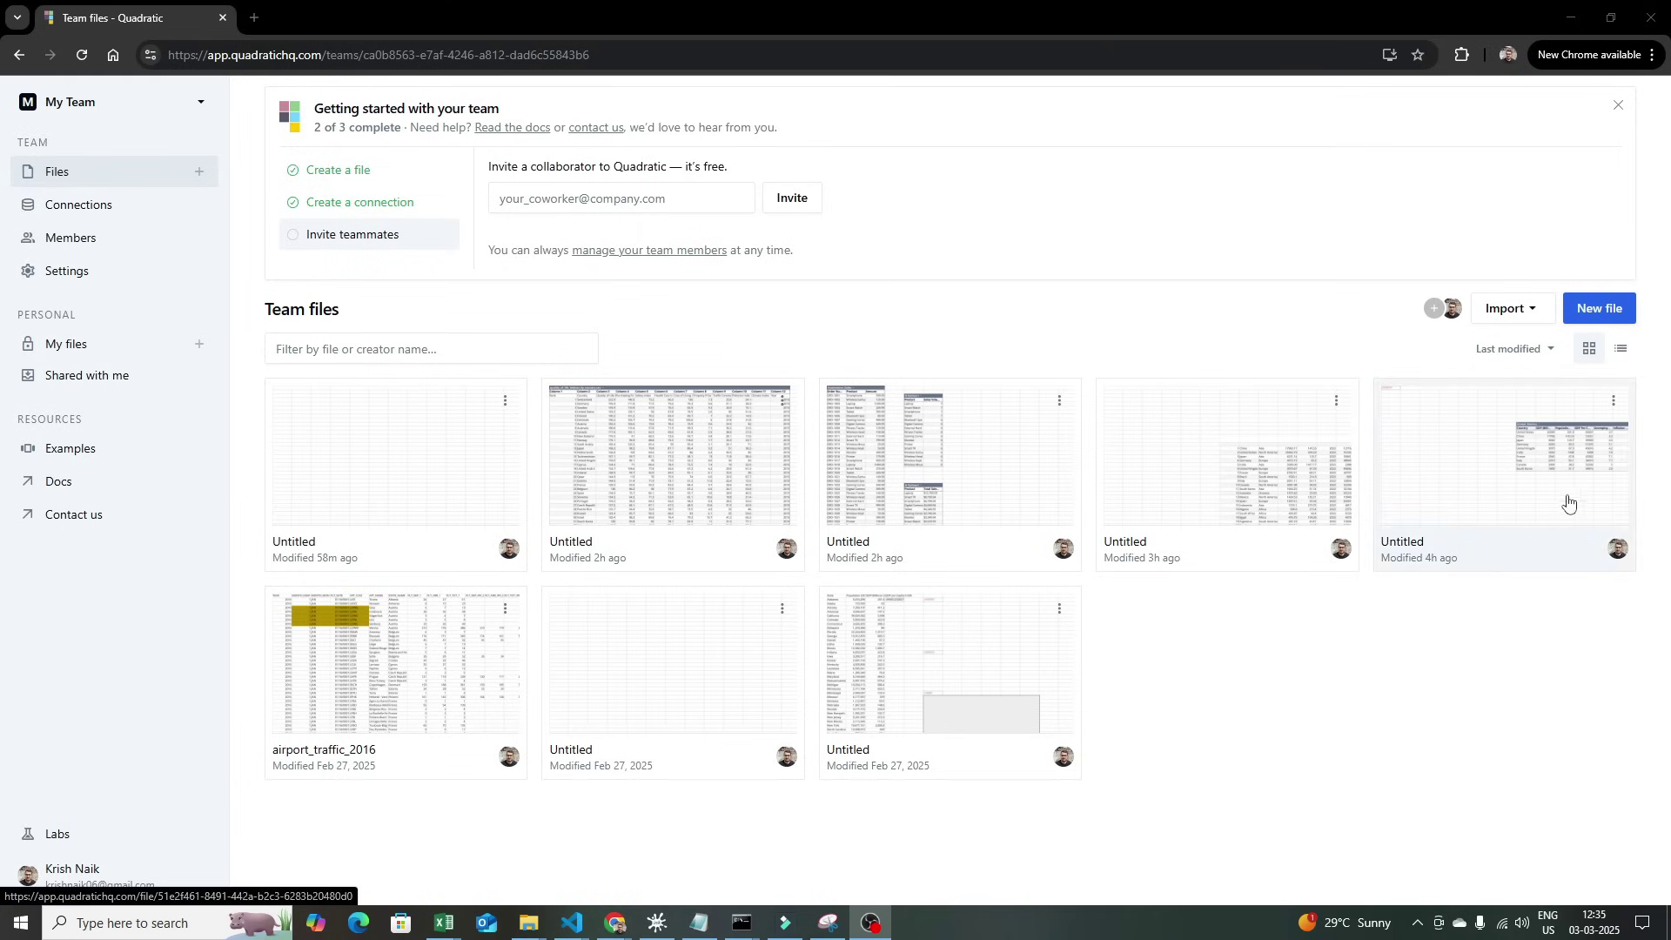
click(1601, 315)
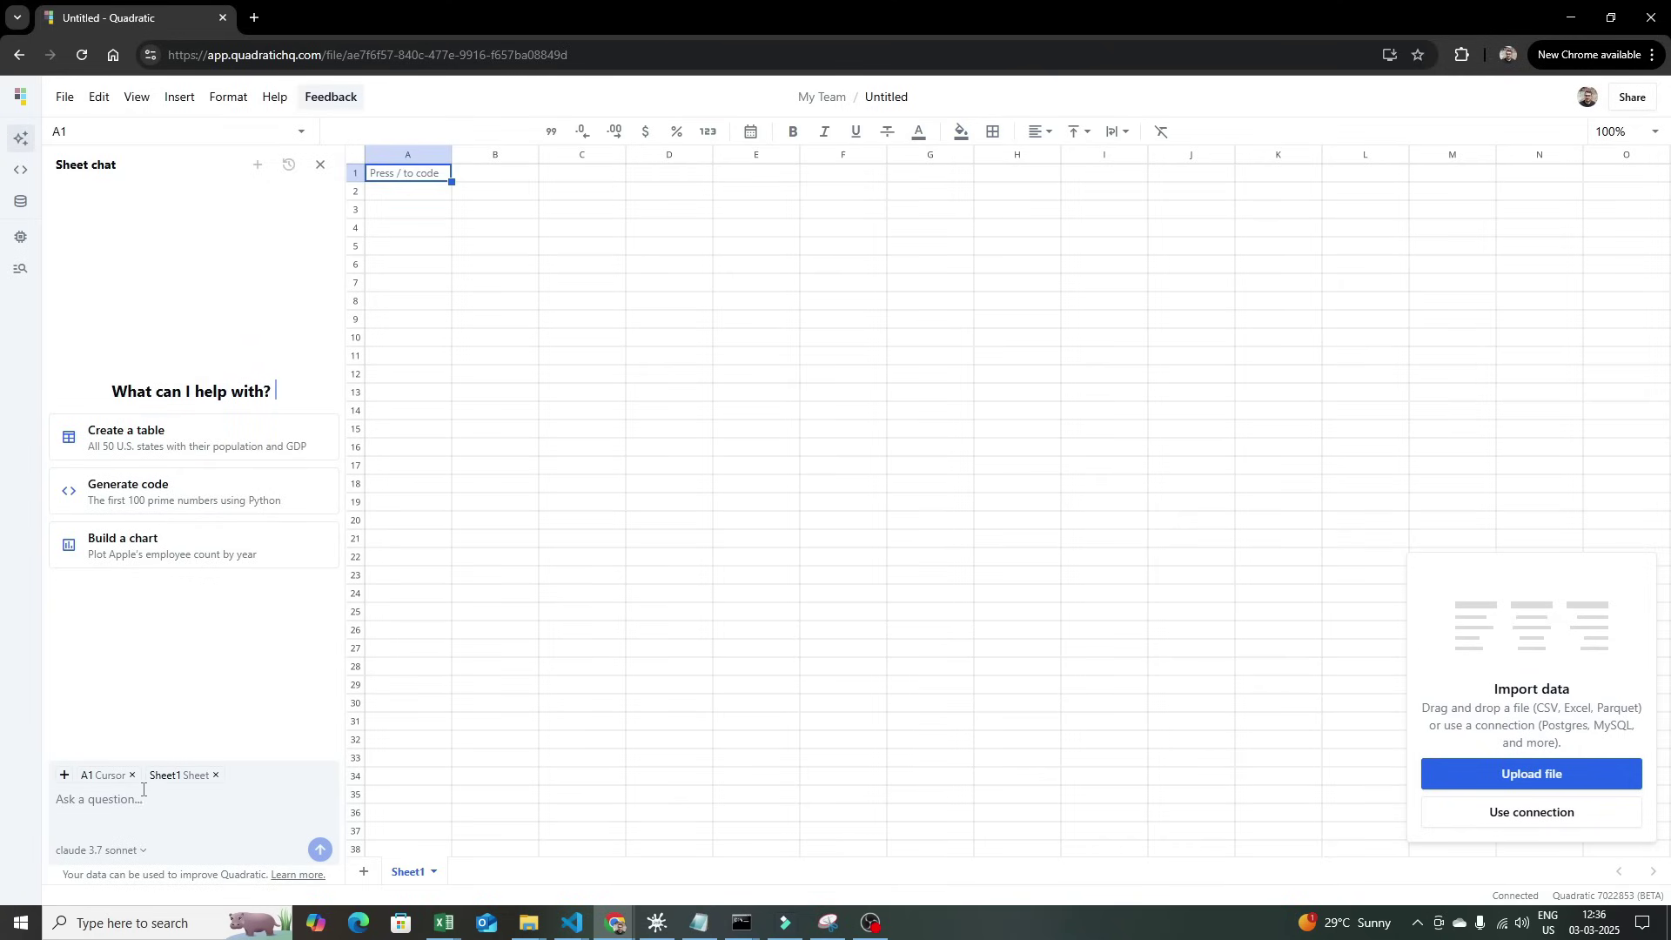
Examine which AI models the sheet chat offers, keeping claude 3.7 sonnet selected
click(142, 852)
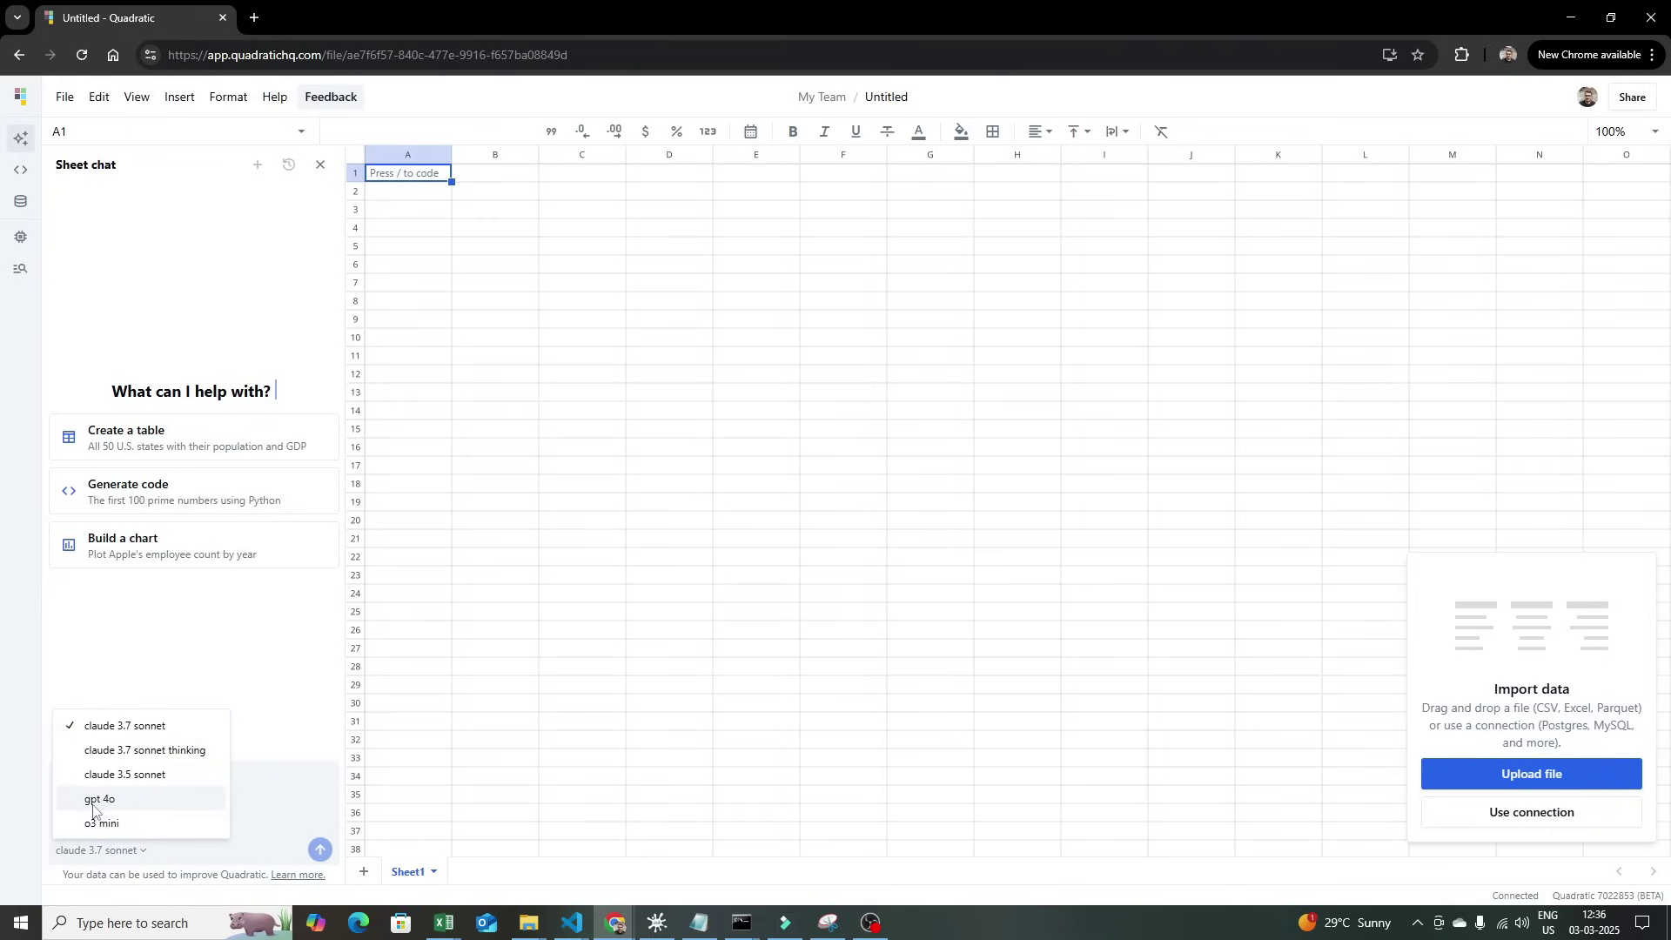
click(296, 805)
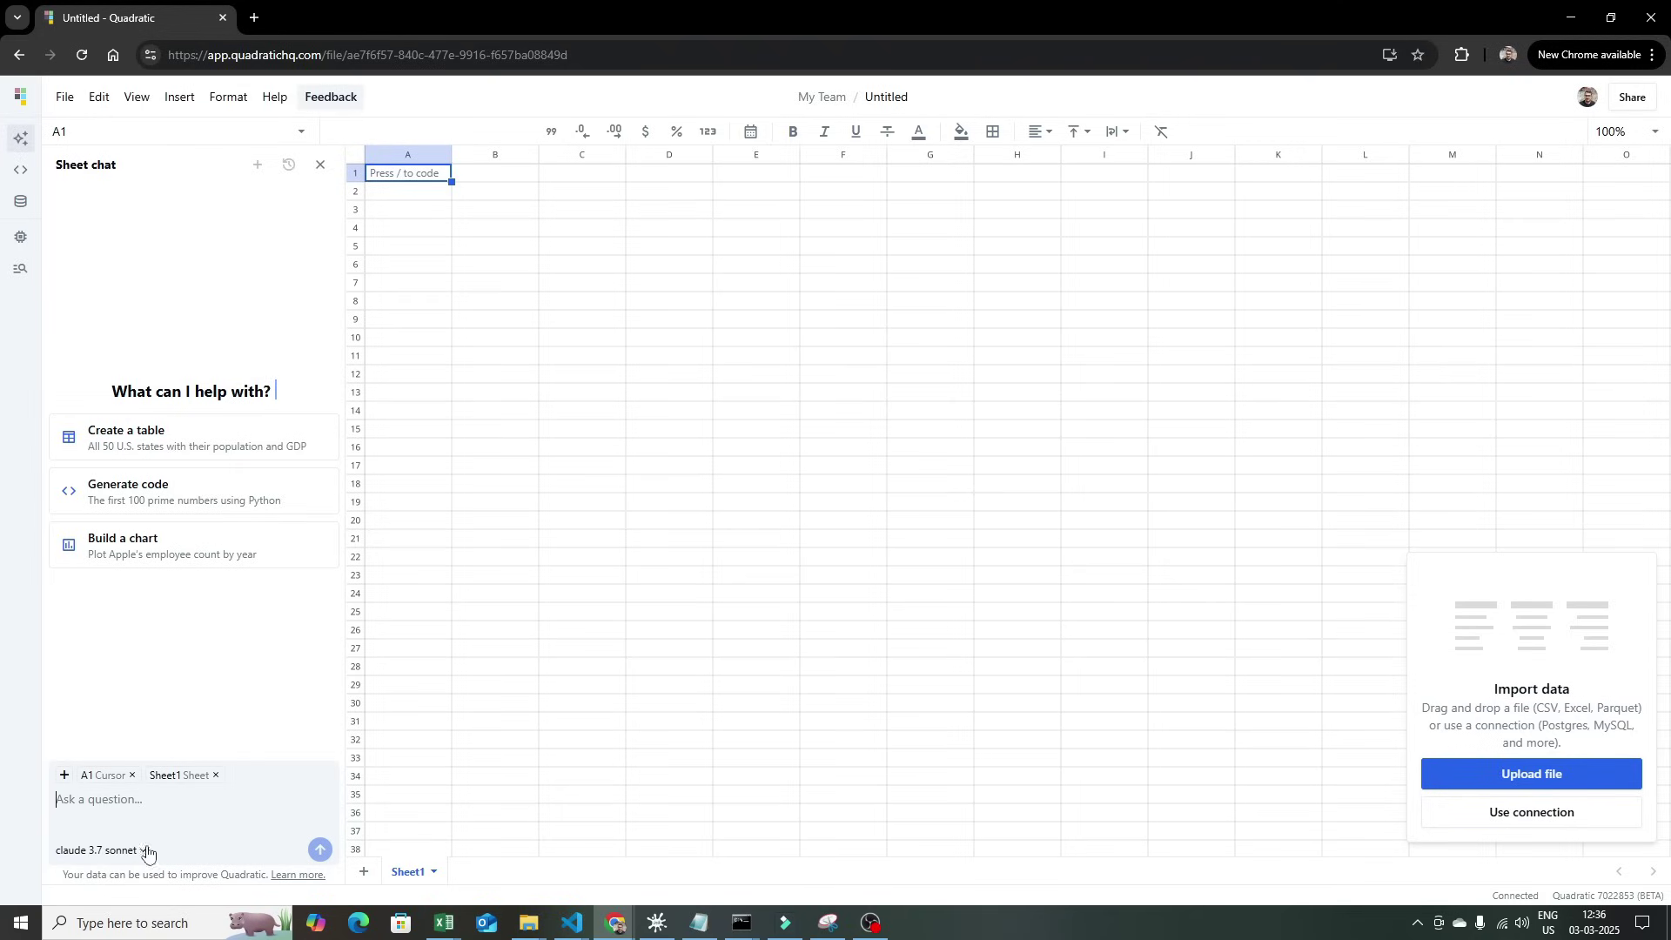
click(1537, 774)
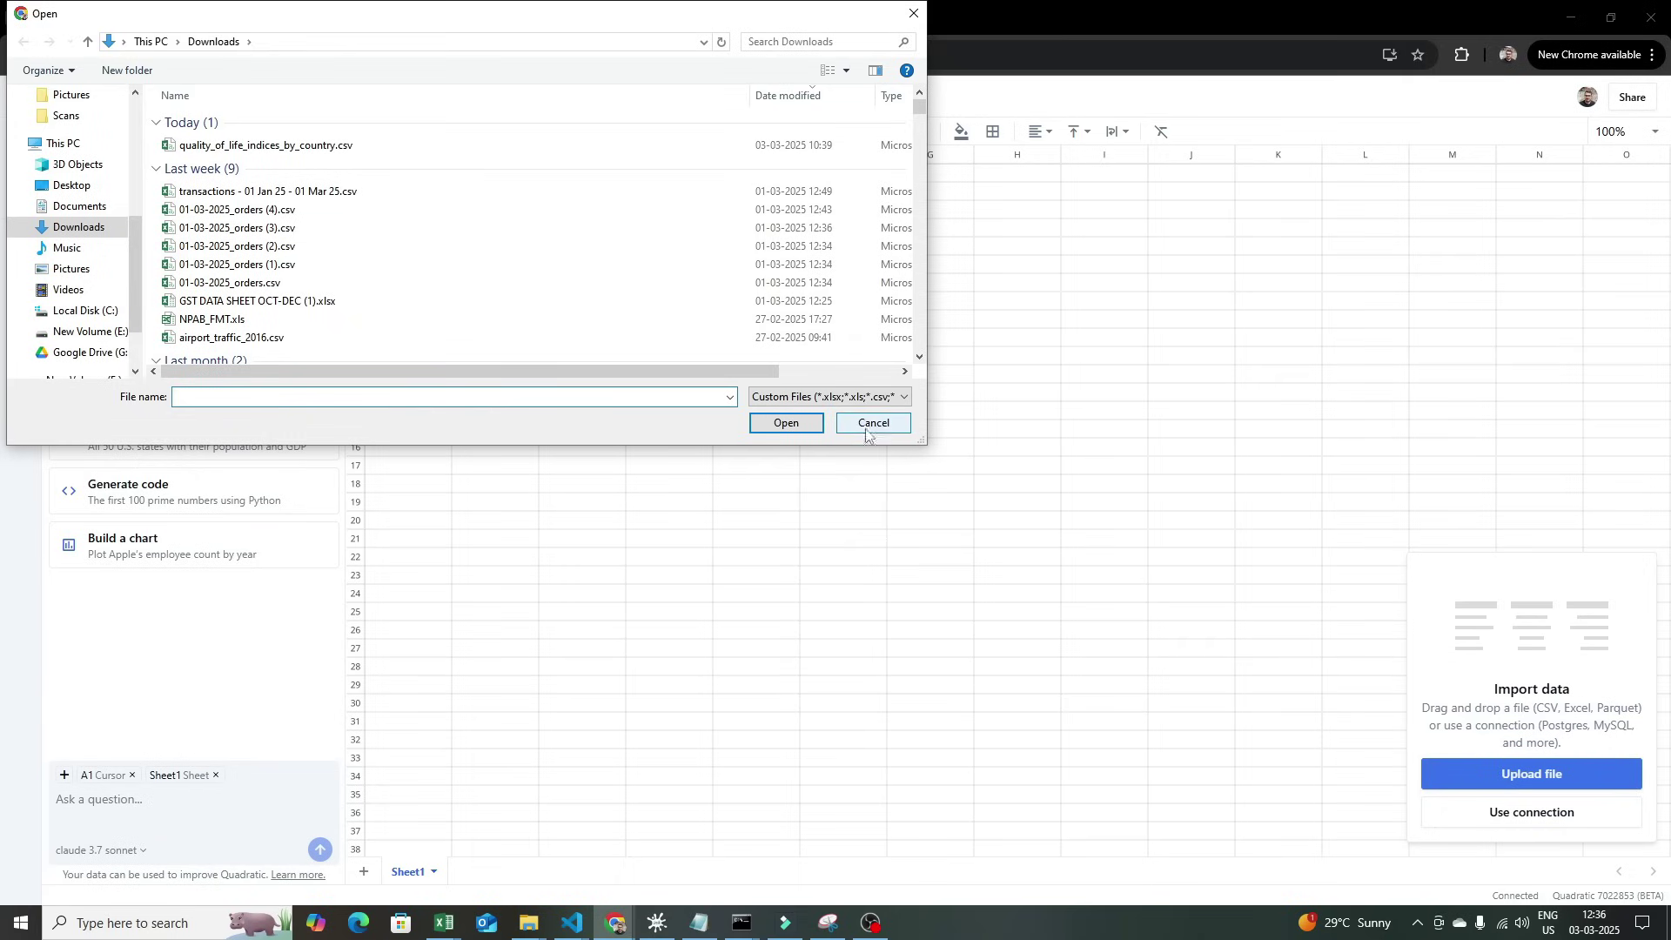
click(353, 149)
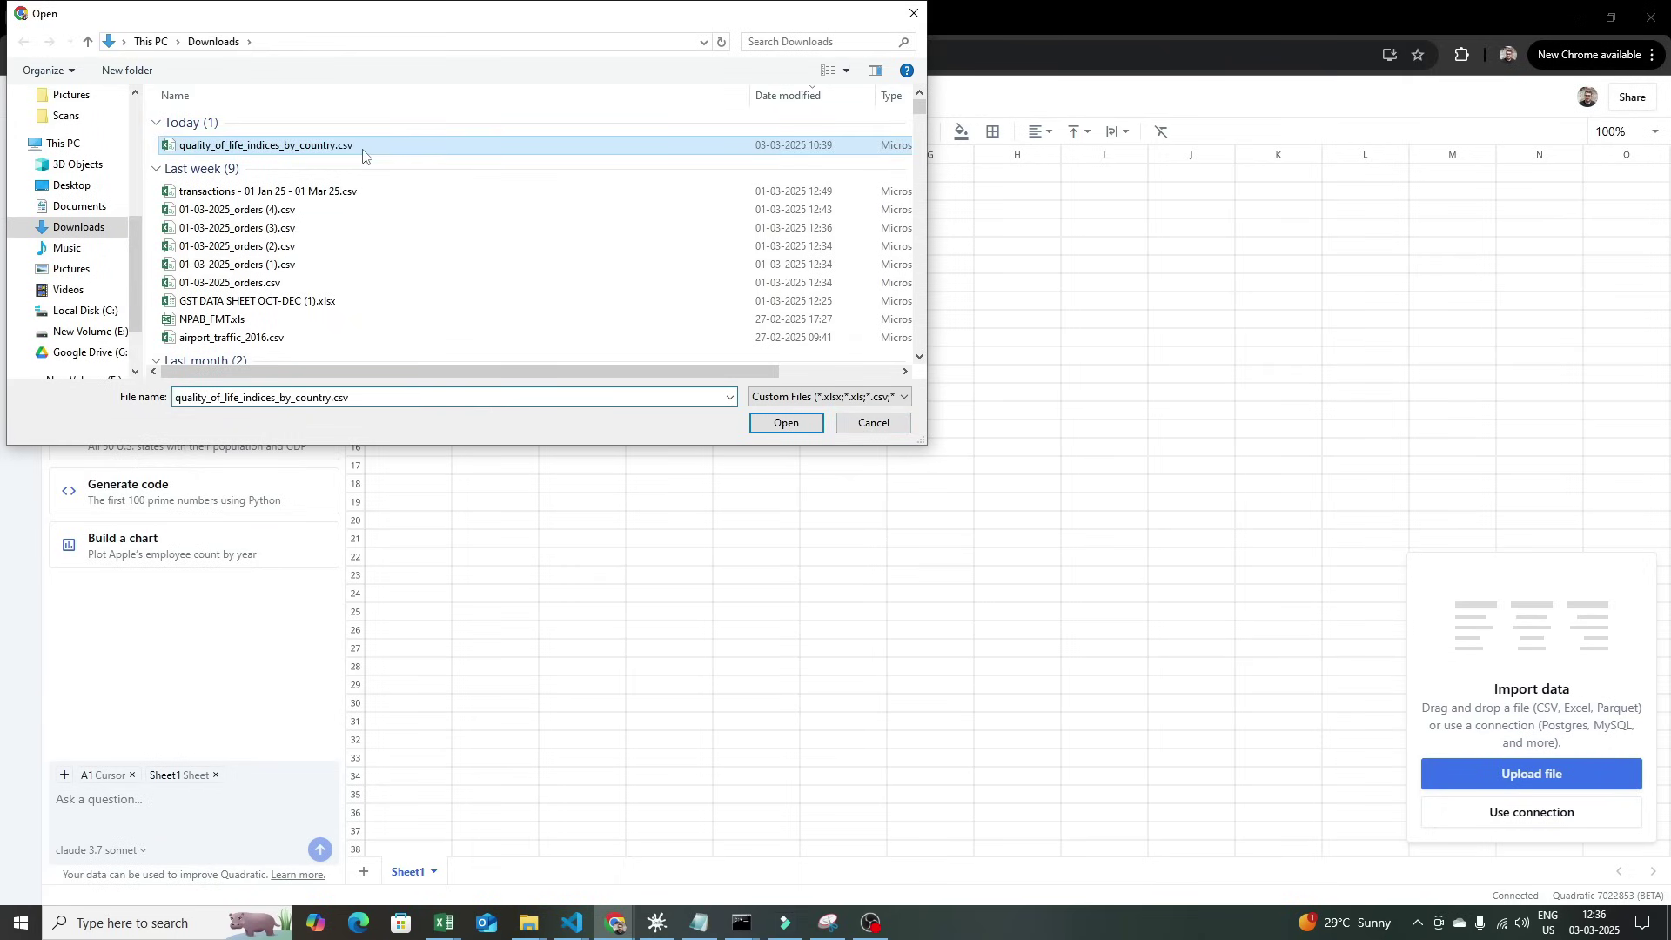
click(892, 426)
Examine the available cell connections and the team connections manager with its supported database types, then leave it without adding one
click(1526, 818)
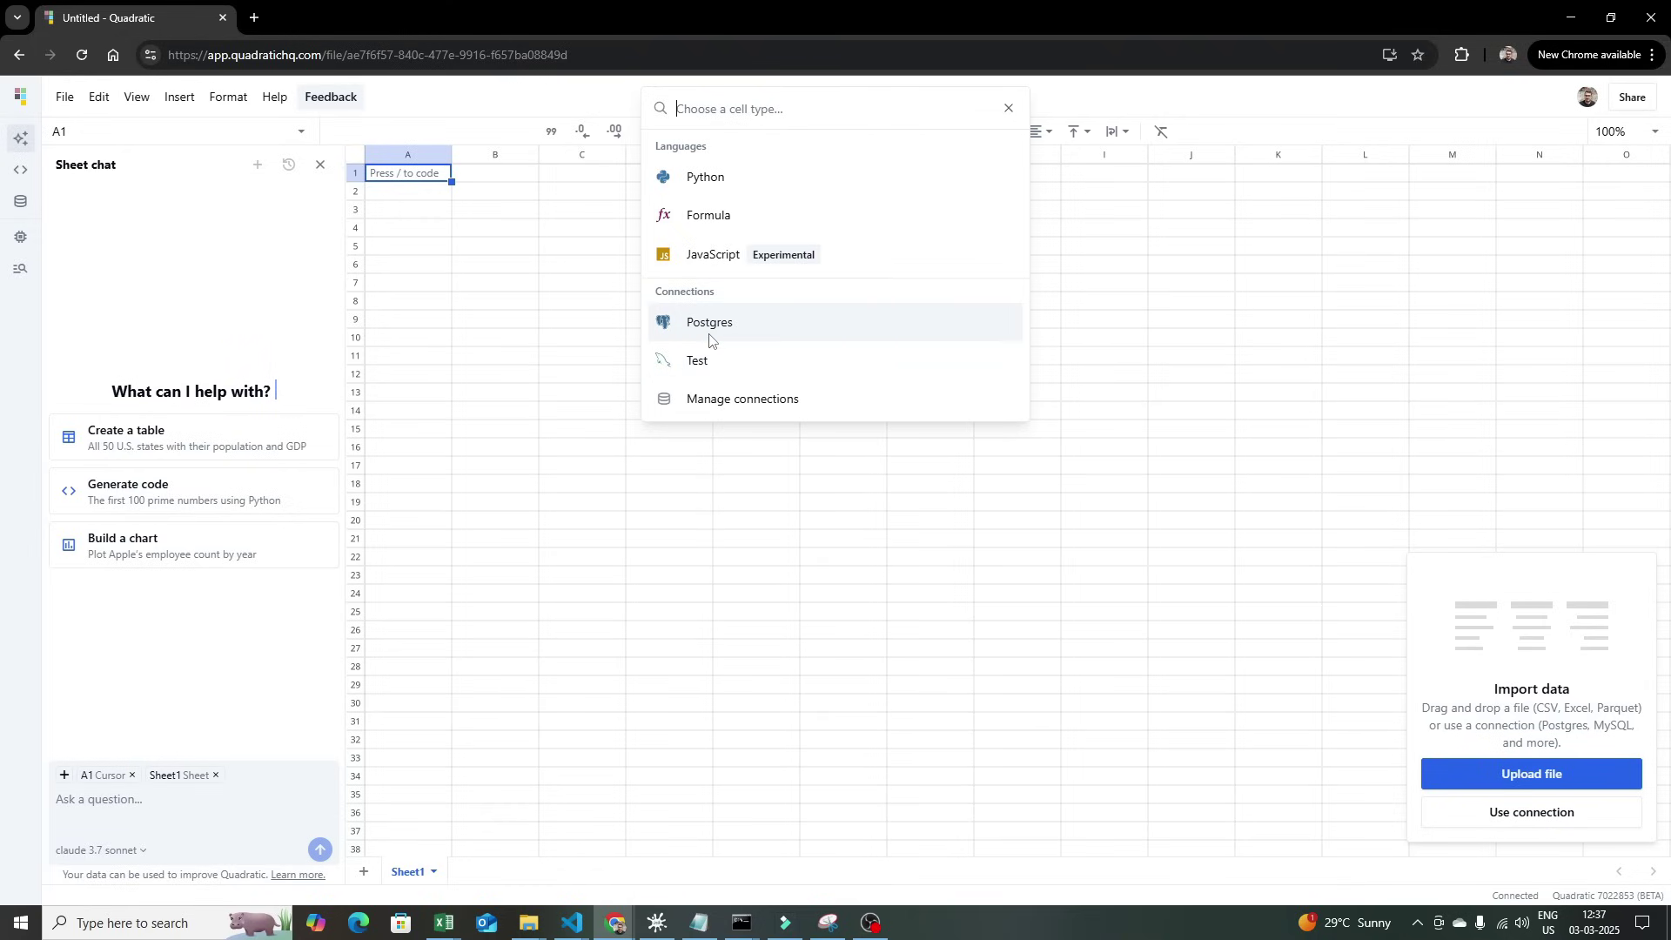
click(733, 406)
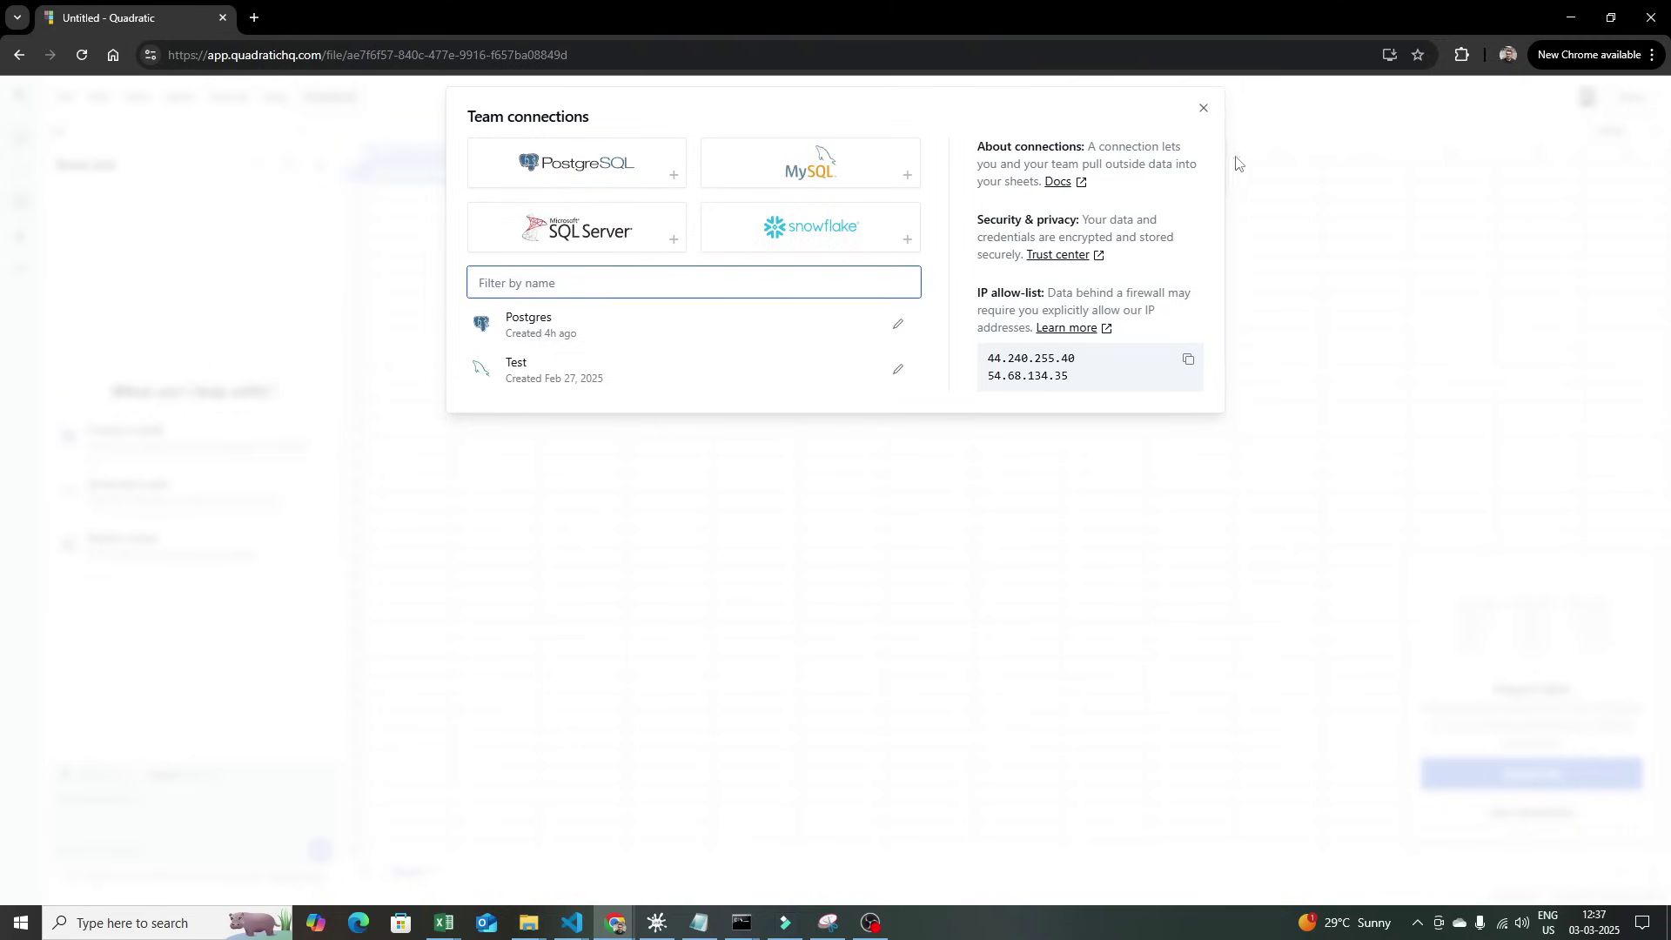
click(1205, 111)
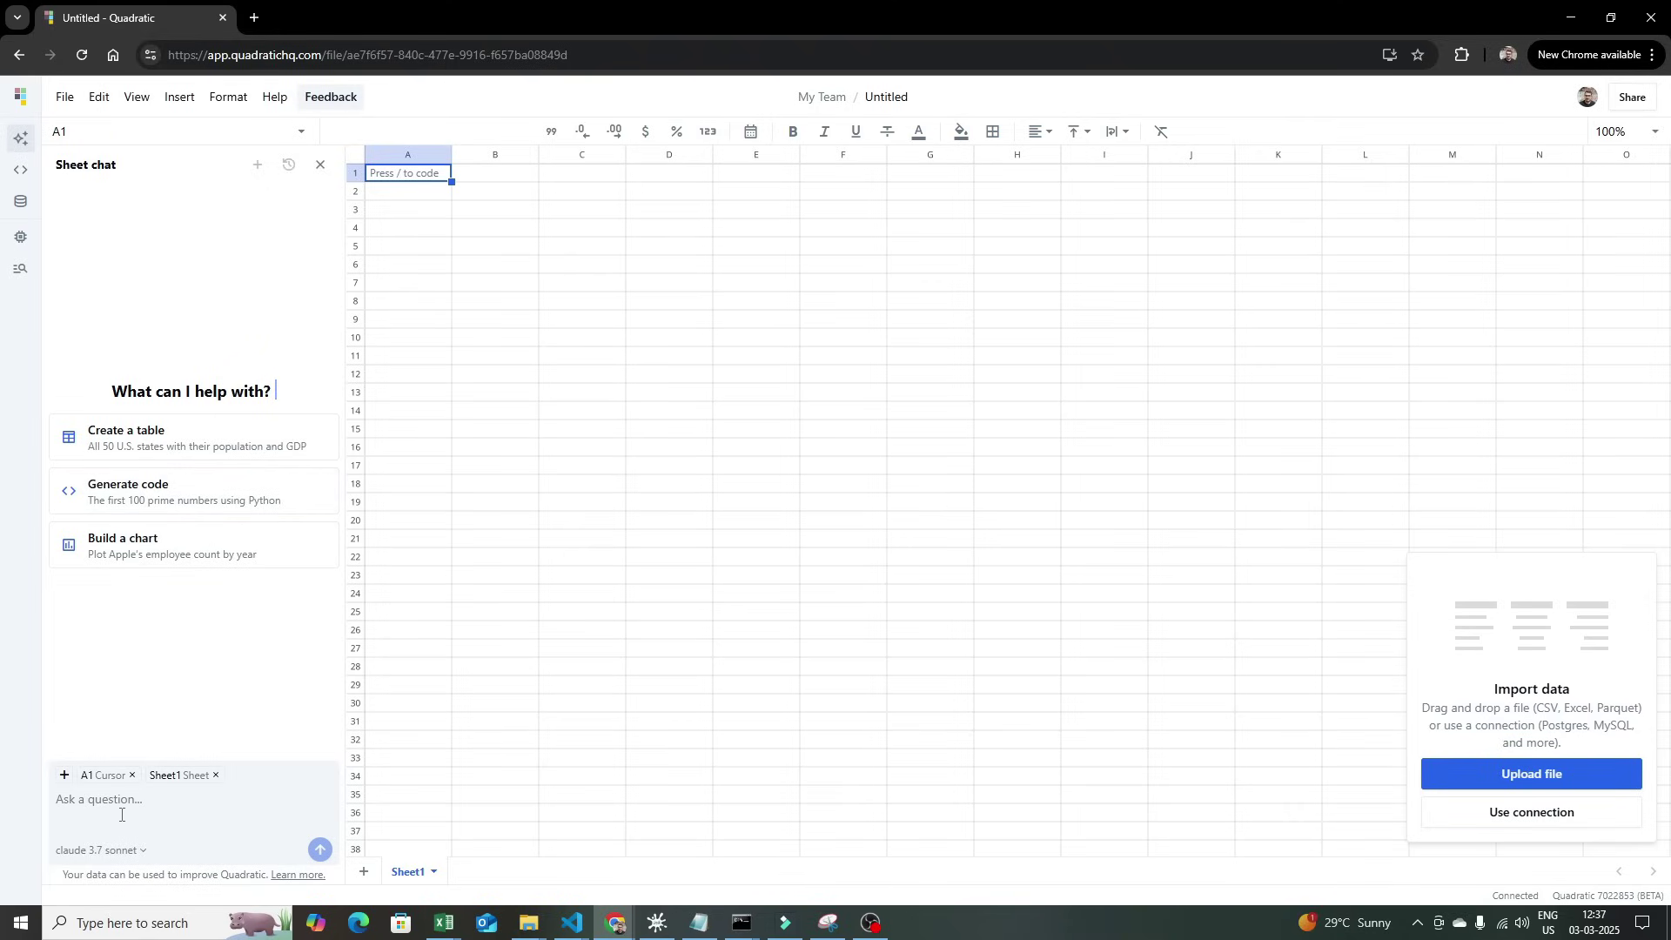
Ask the sheet chat to create an ecommerce dataset with 3 fields, order number, product and amount in USD, with around 100 records
text(hey )
text(create a exo)
text(comme)
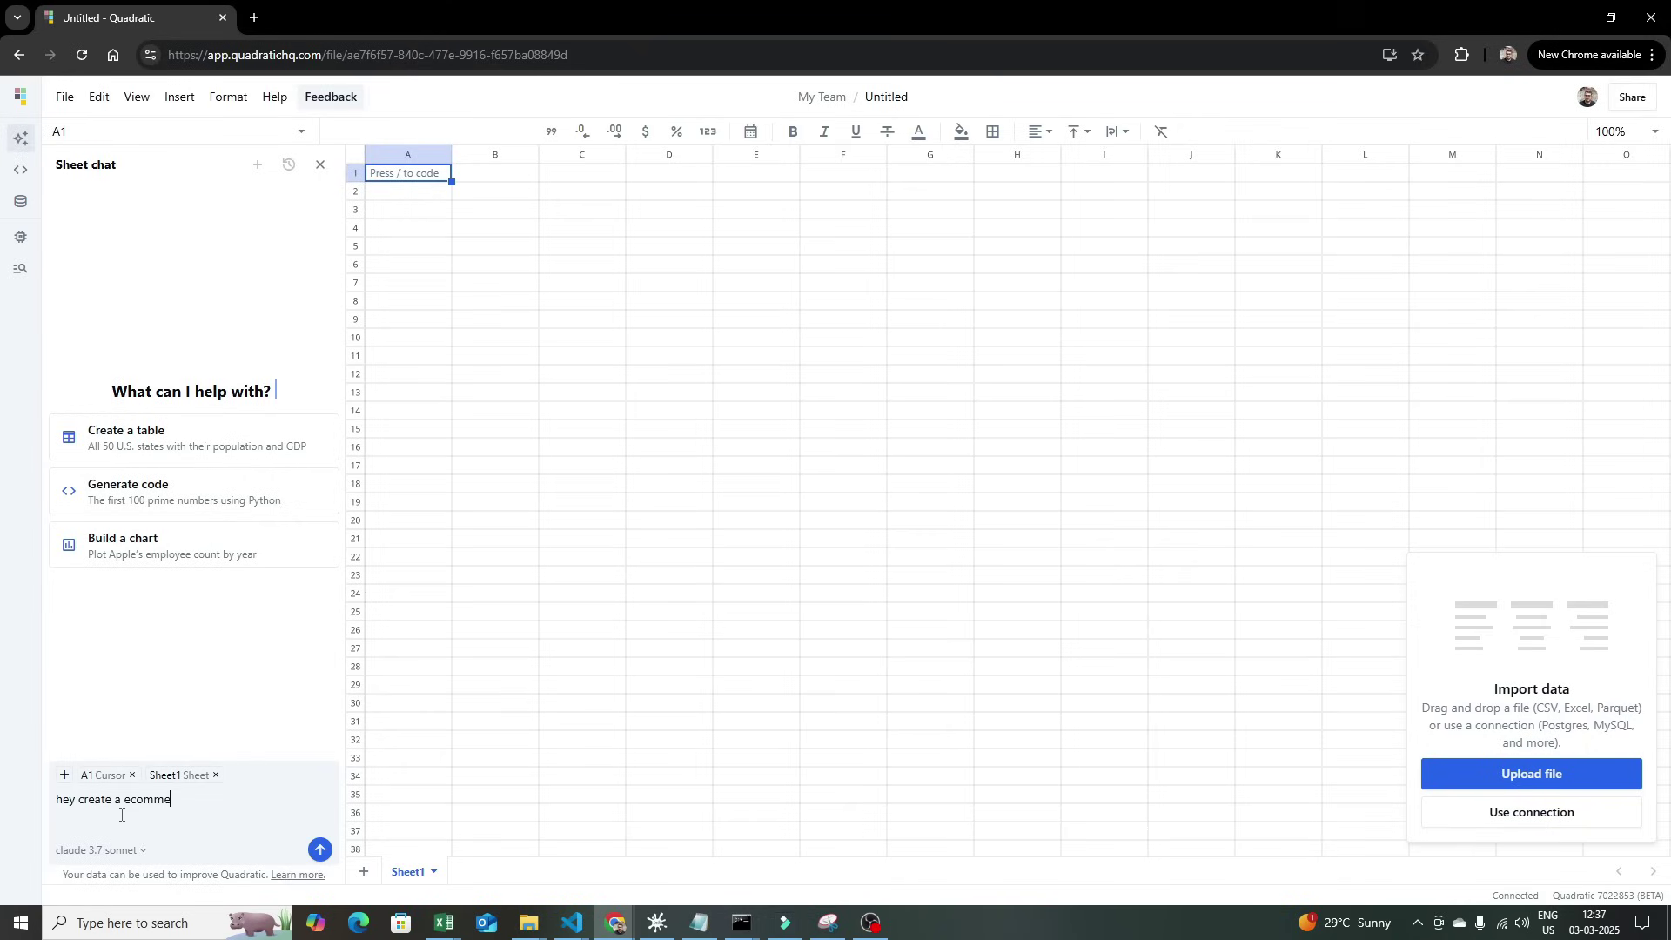
text(rce dataset with 3 fiel)
text(ds order number, pr)
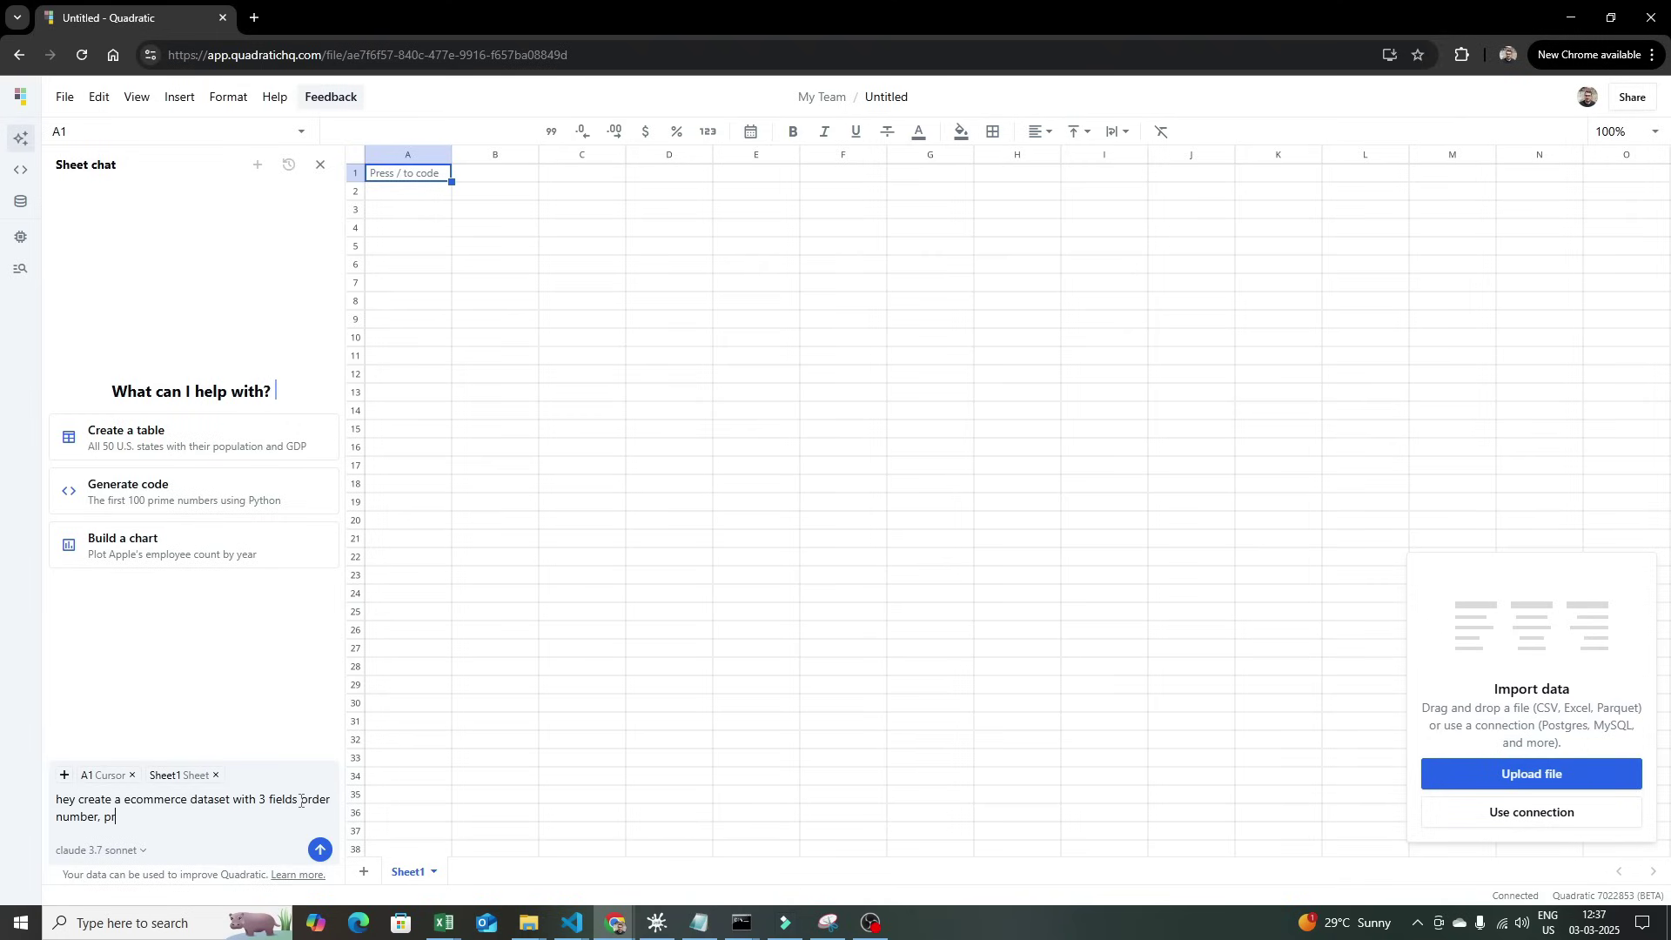
text(oduct and amount in USD. Cre)
text(ate around 100 records)
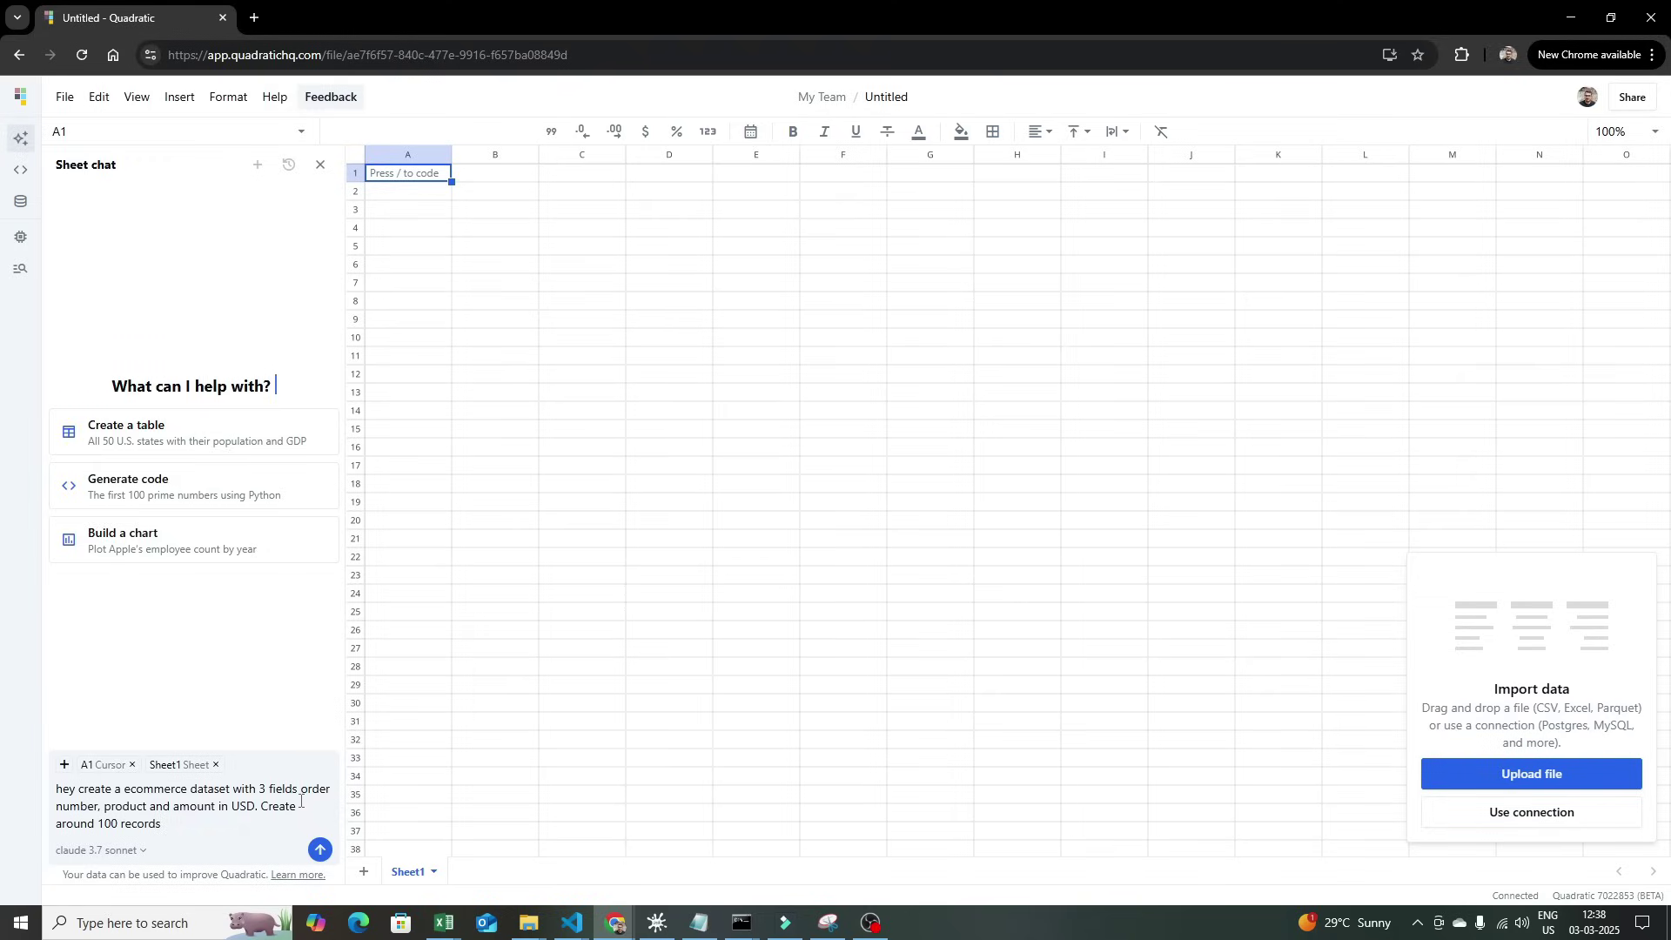
key(Return)
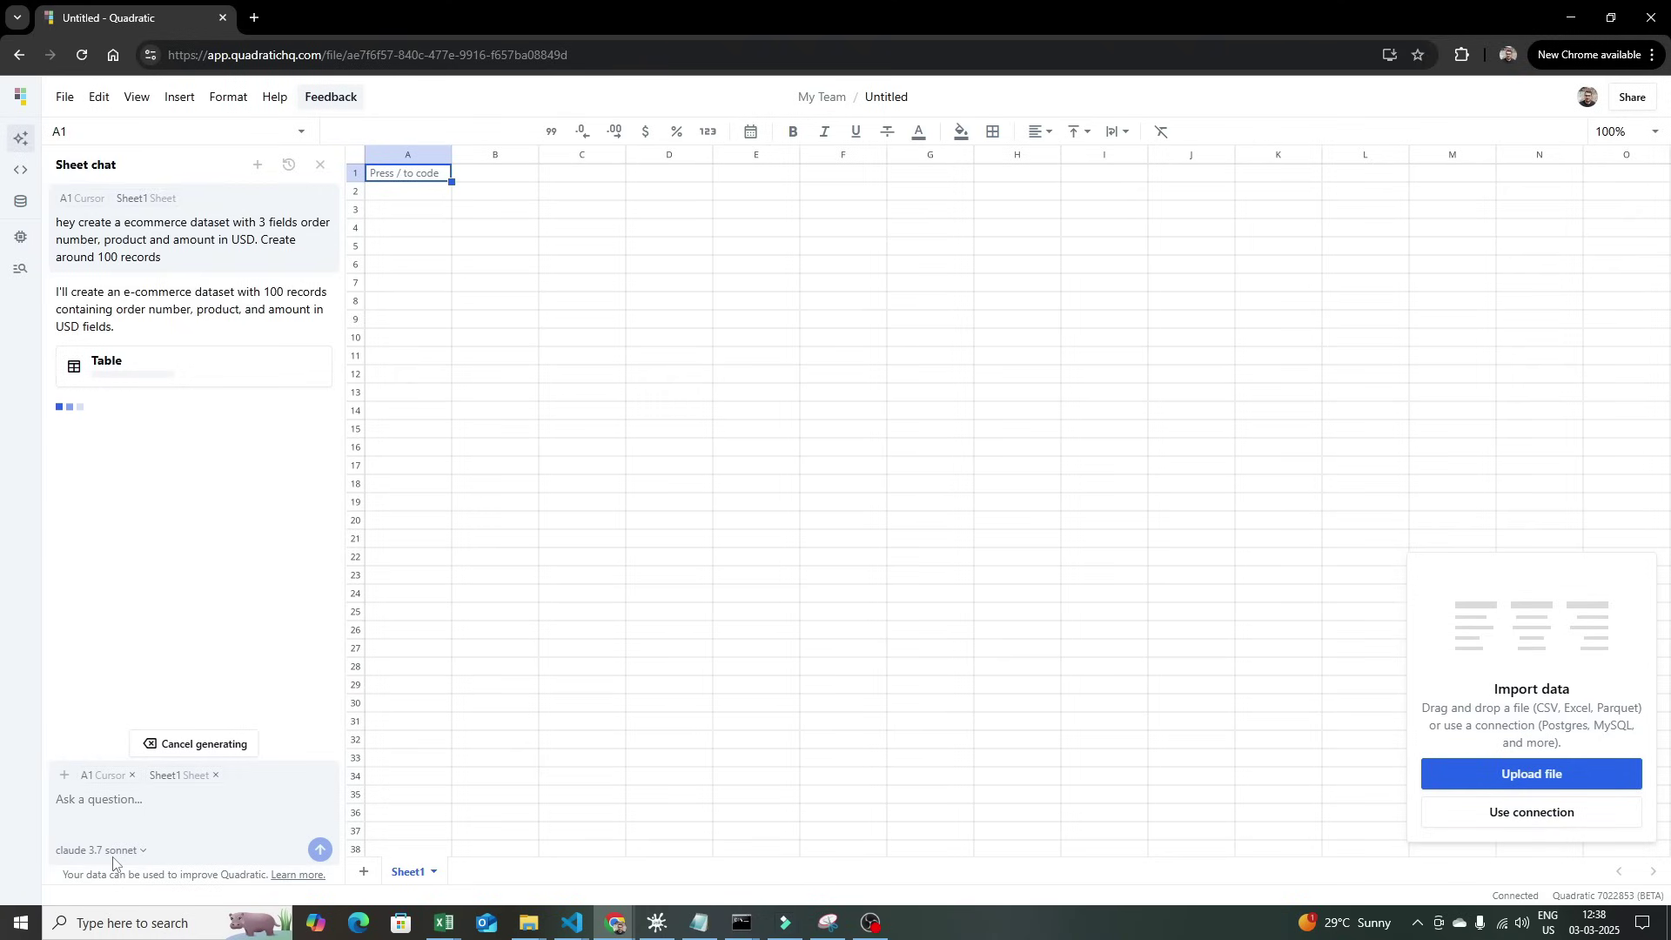
drag(57, 291, 309, 340)
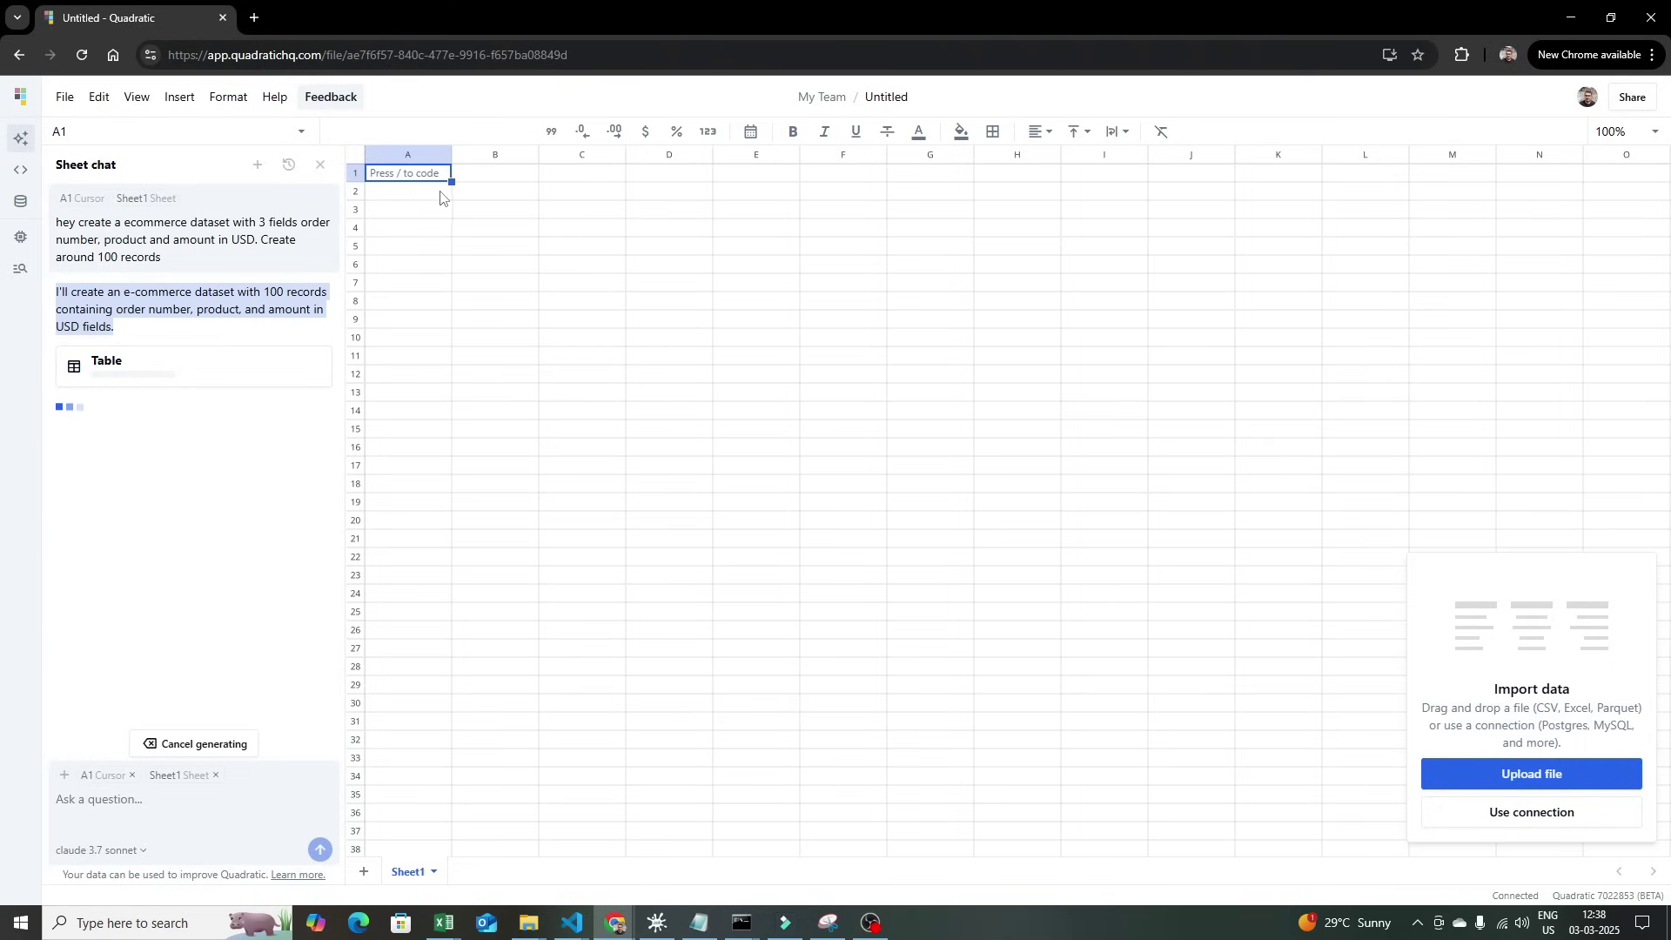
click(127, 808)
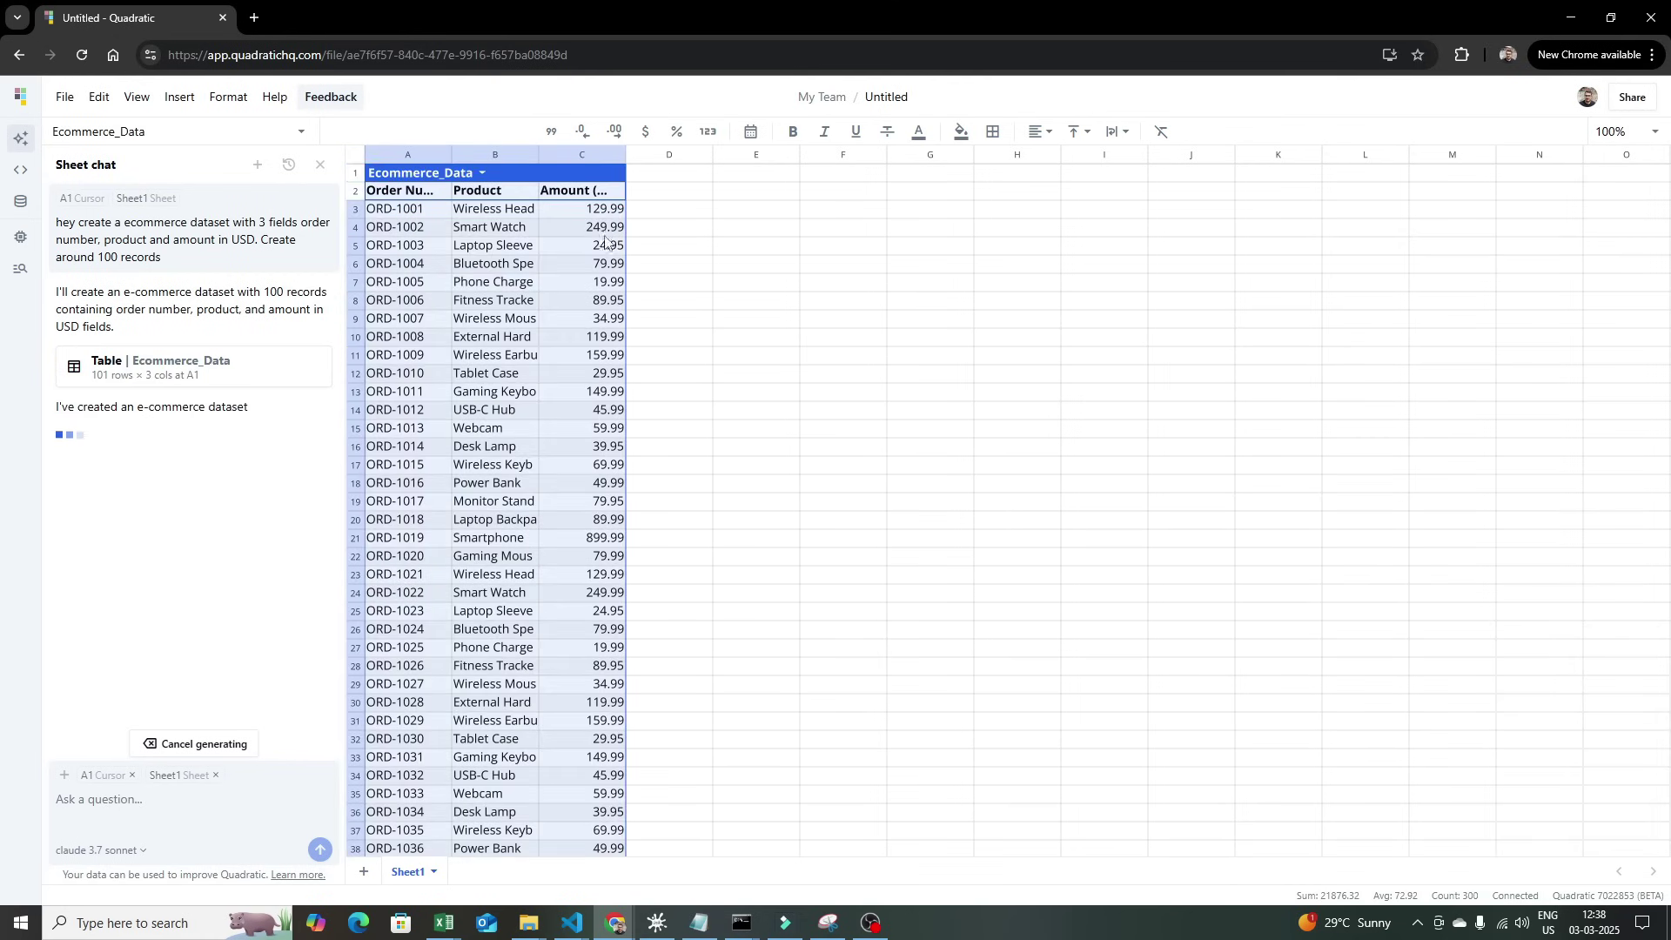
Look through the generated Ecommerce_Data table and widen columns A, B and C to show their full contents
scroll(609, 557, down, 5)
scroll(586, 568, up, 5)
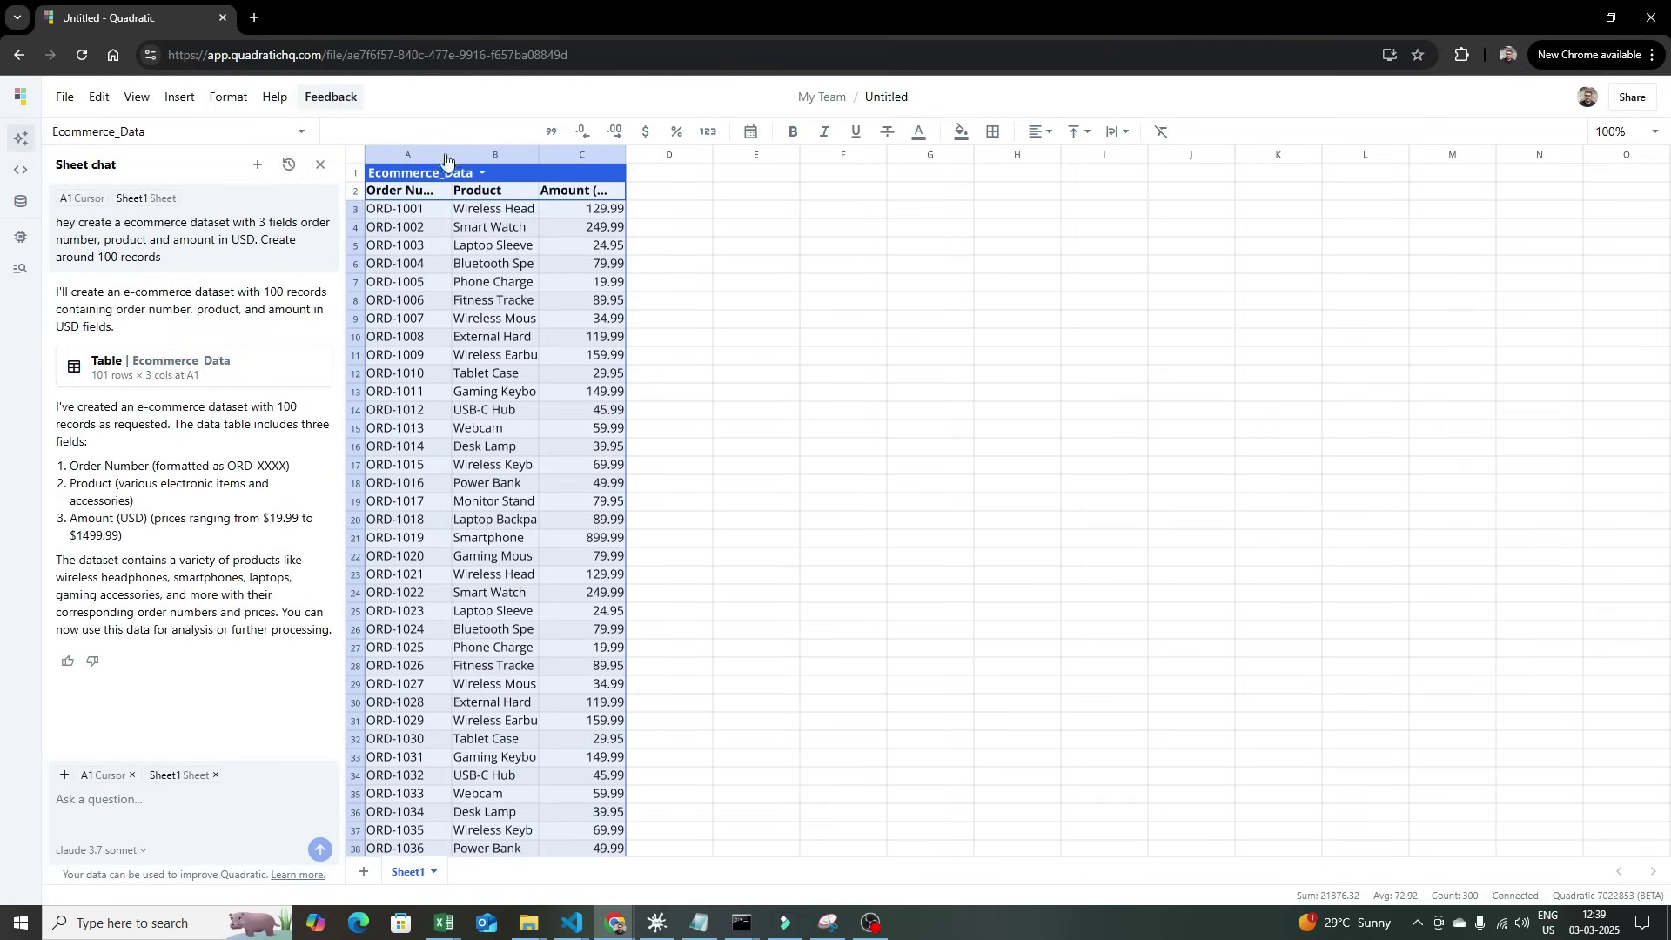
drag(452, 158, 838, 157)
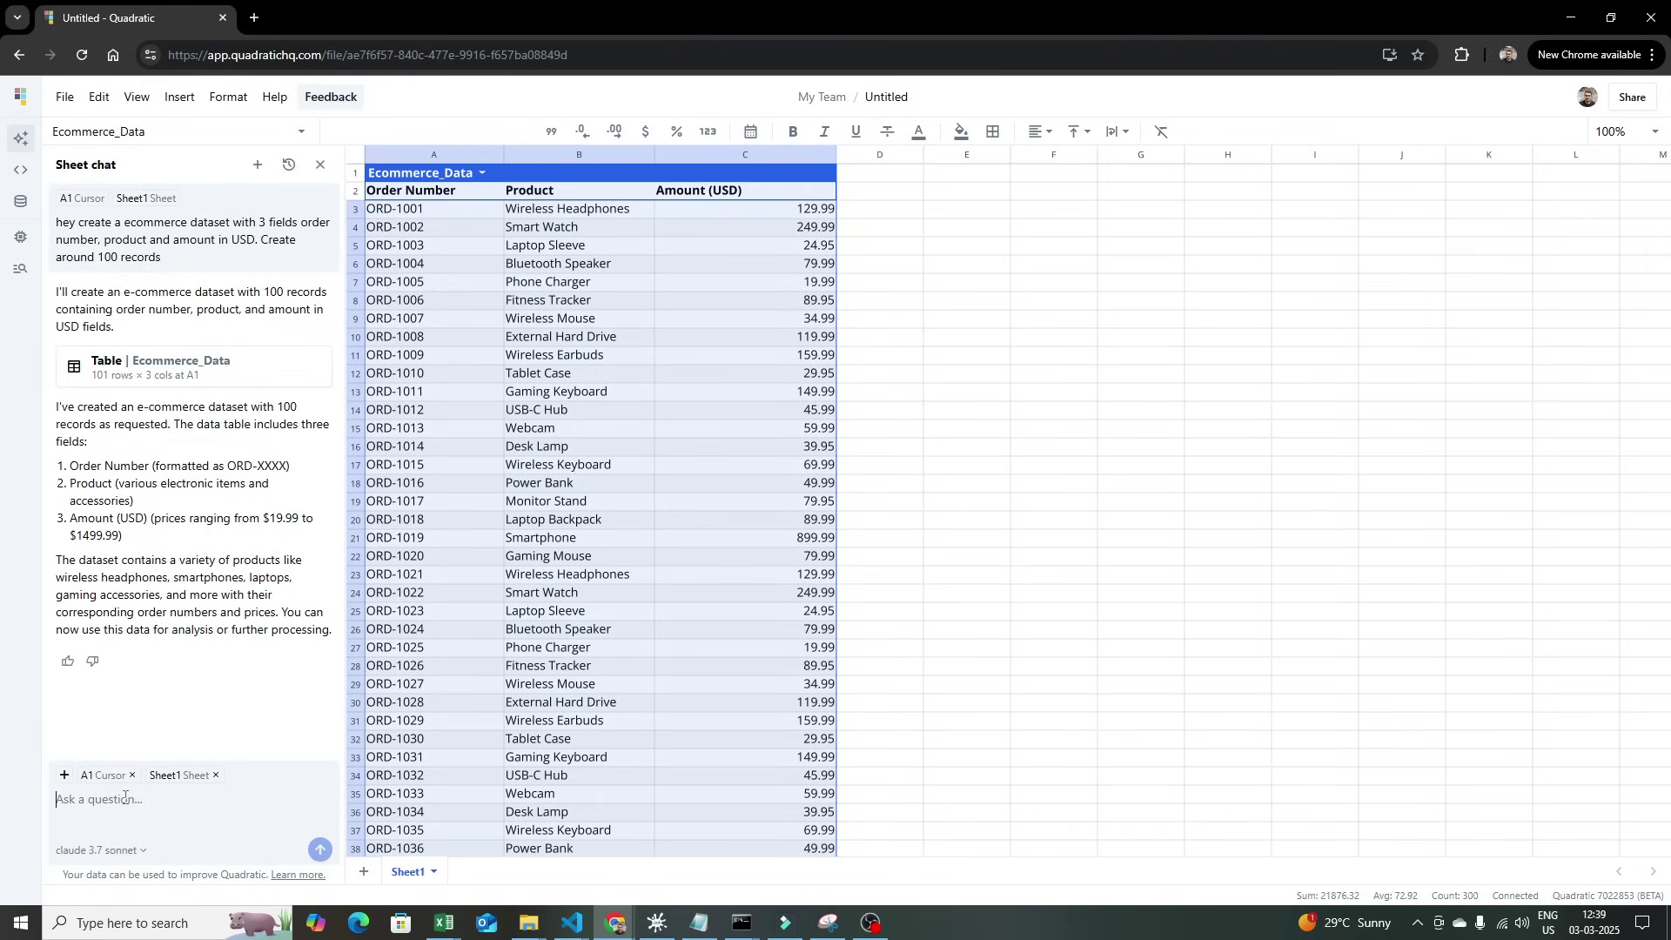
Have the sheet chat place a table of the products and their sale volume at cell E5, and widen its two columns
text(provide me the data for the pro)
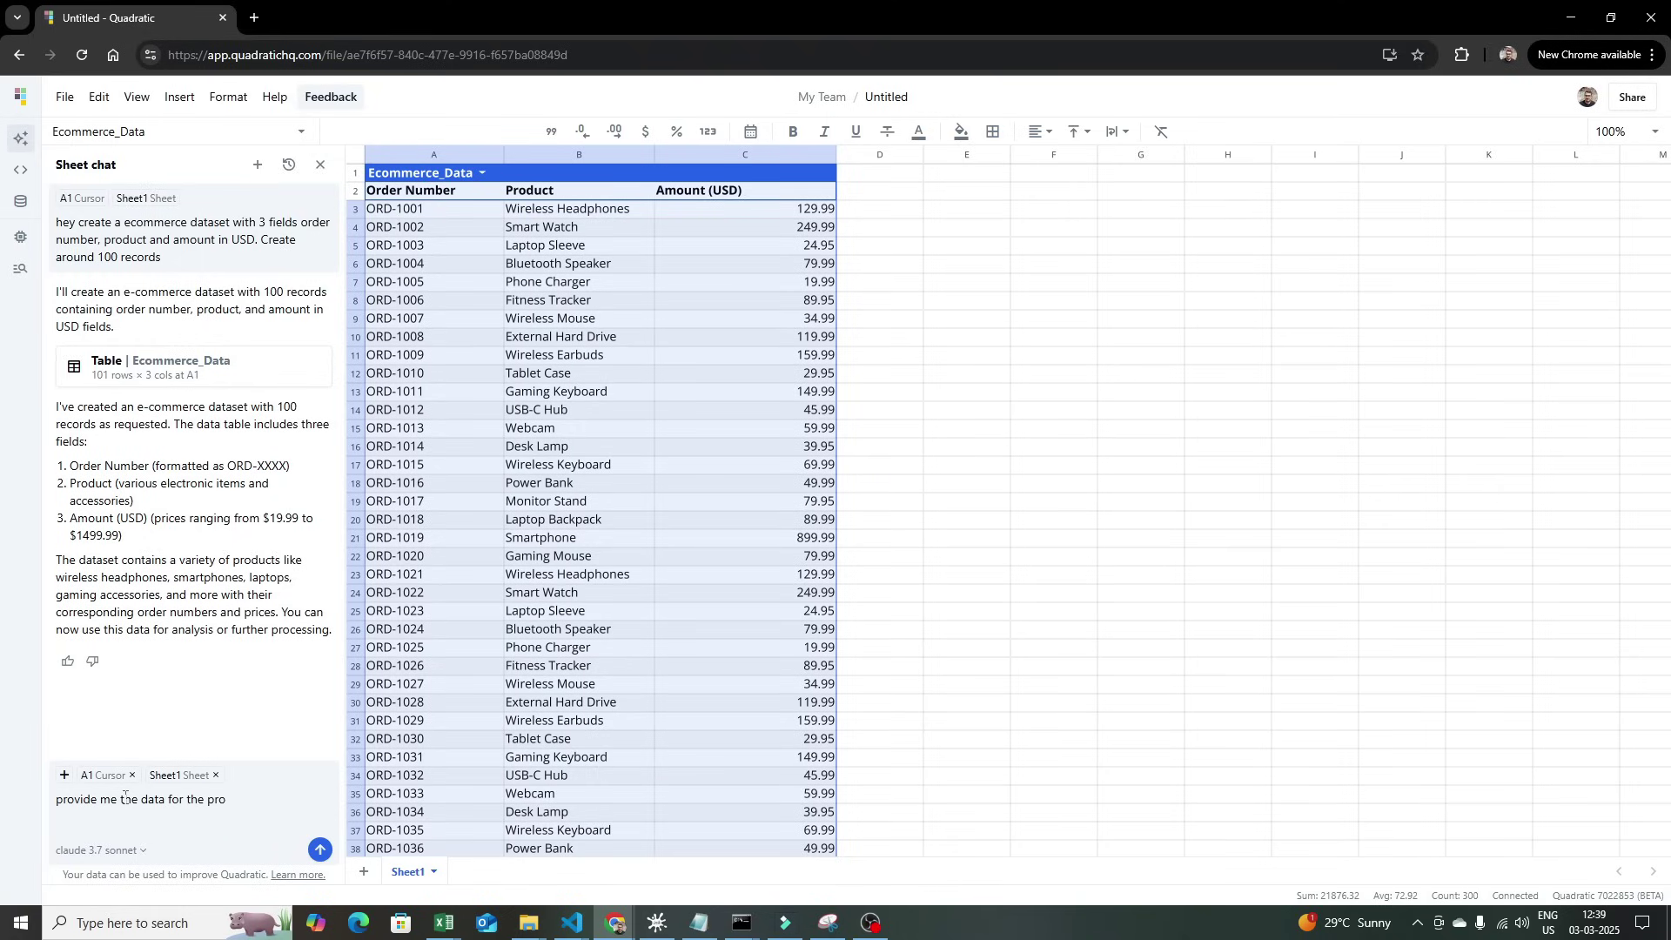
text(and its sale volume)
click(973, 230)
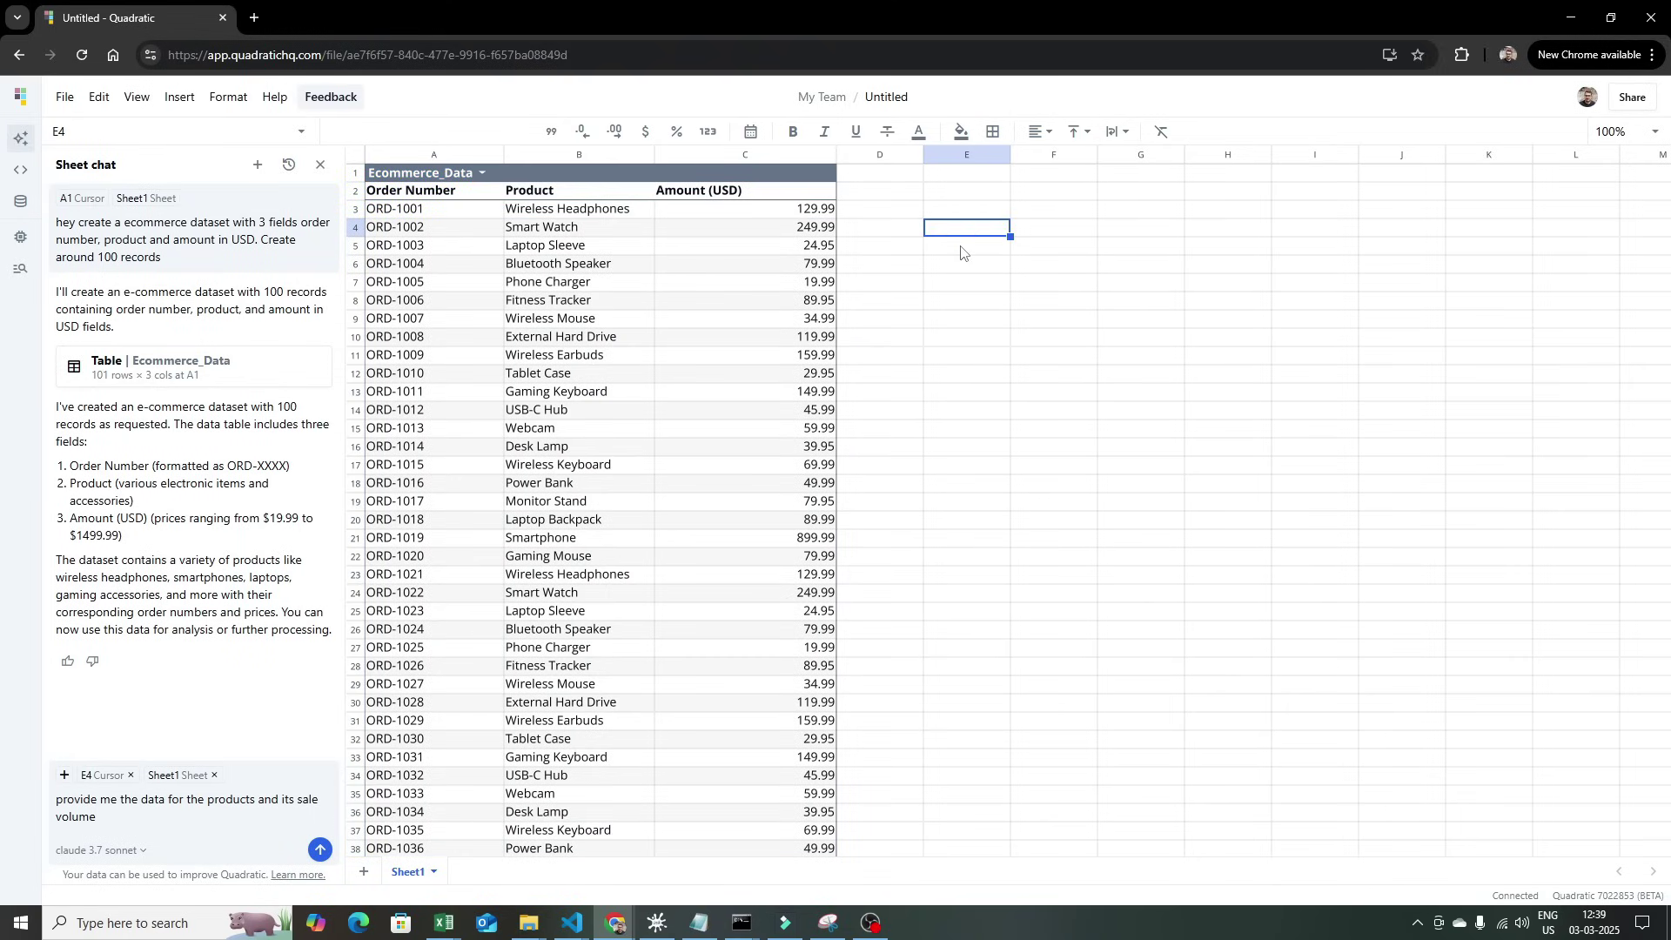
click(963, 248)
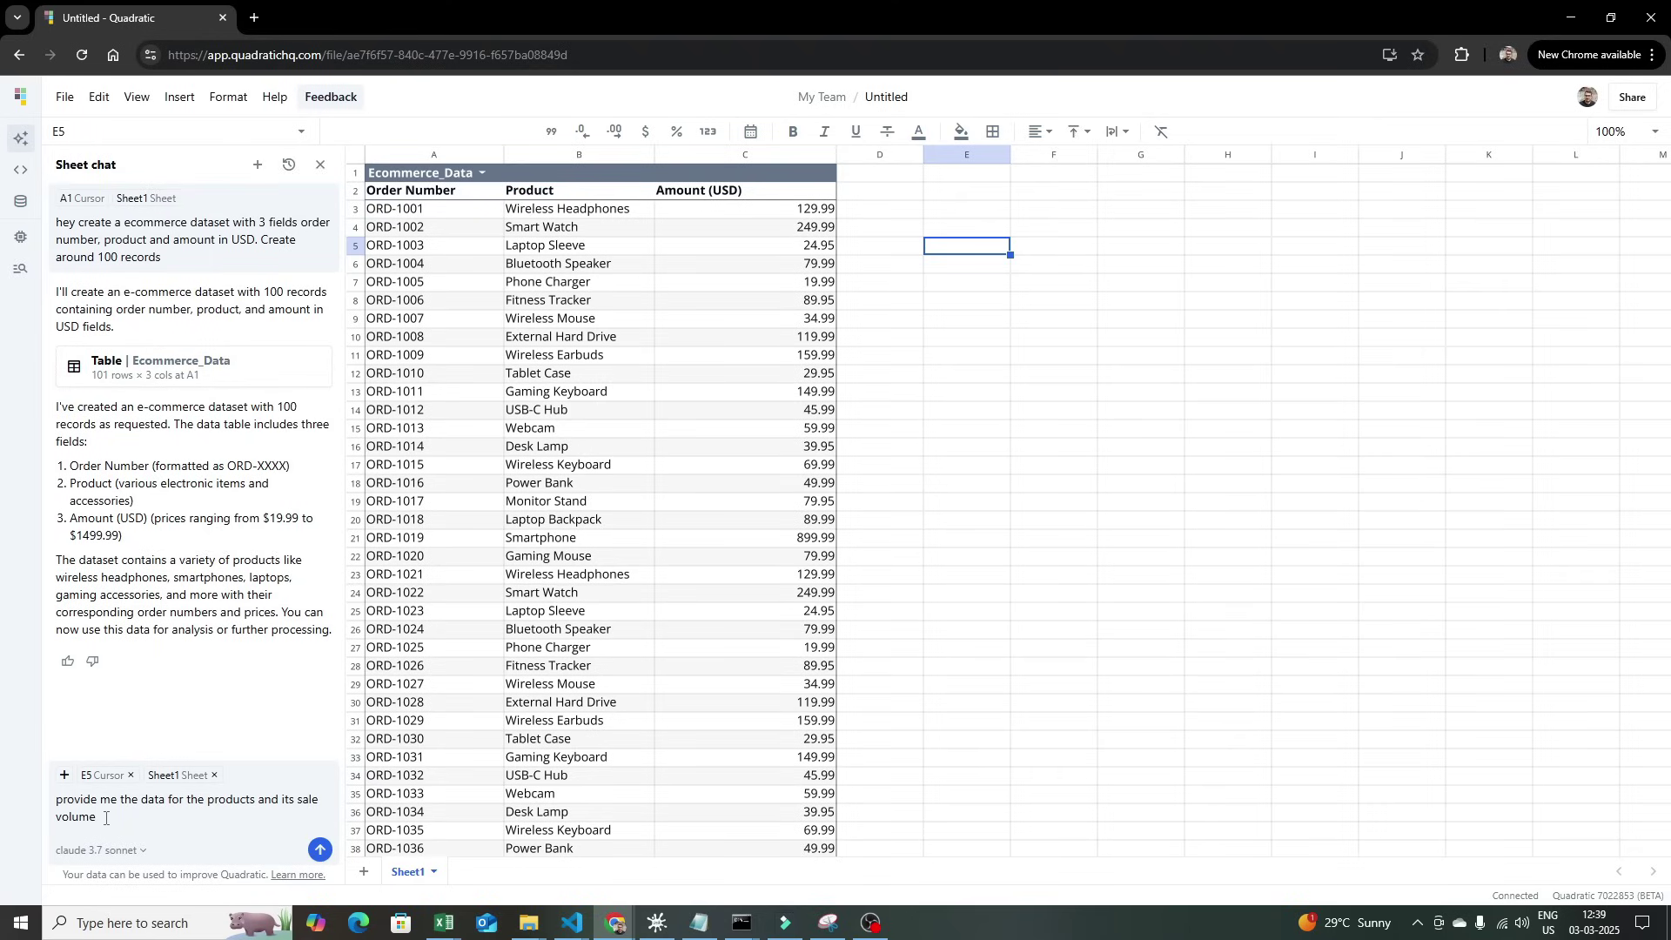
text(able)
click(320, 849)
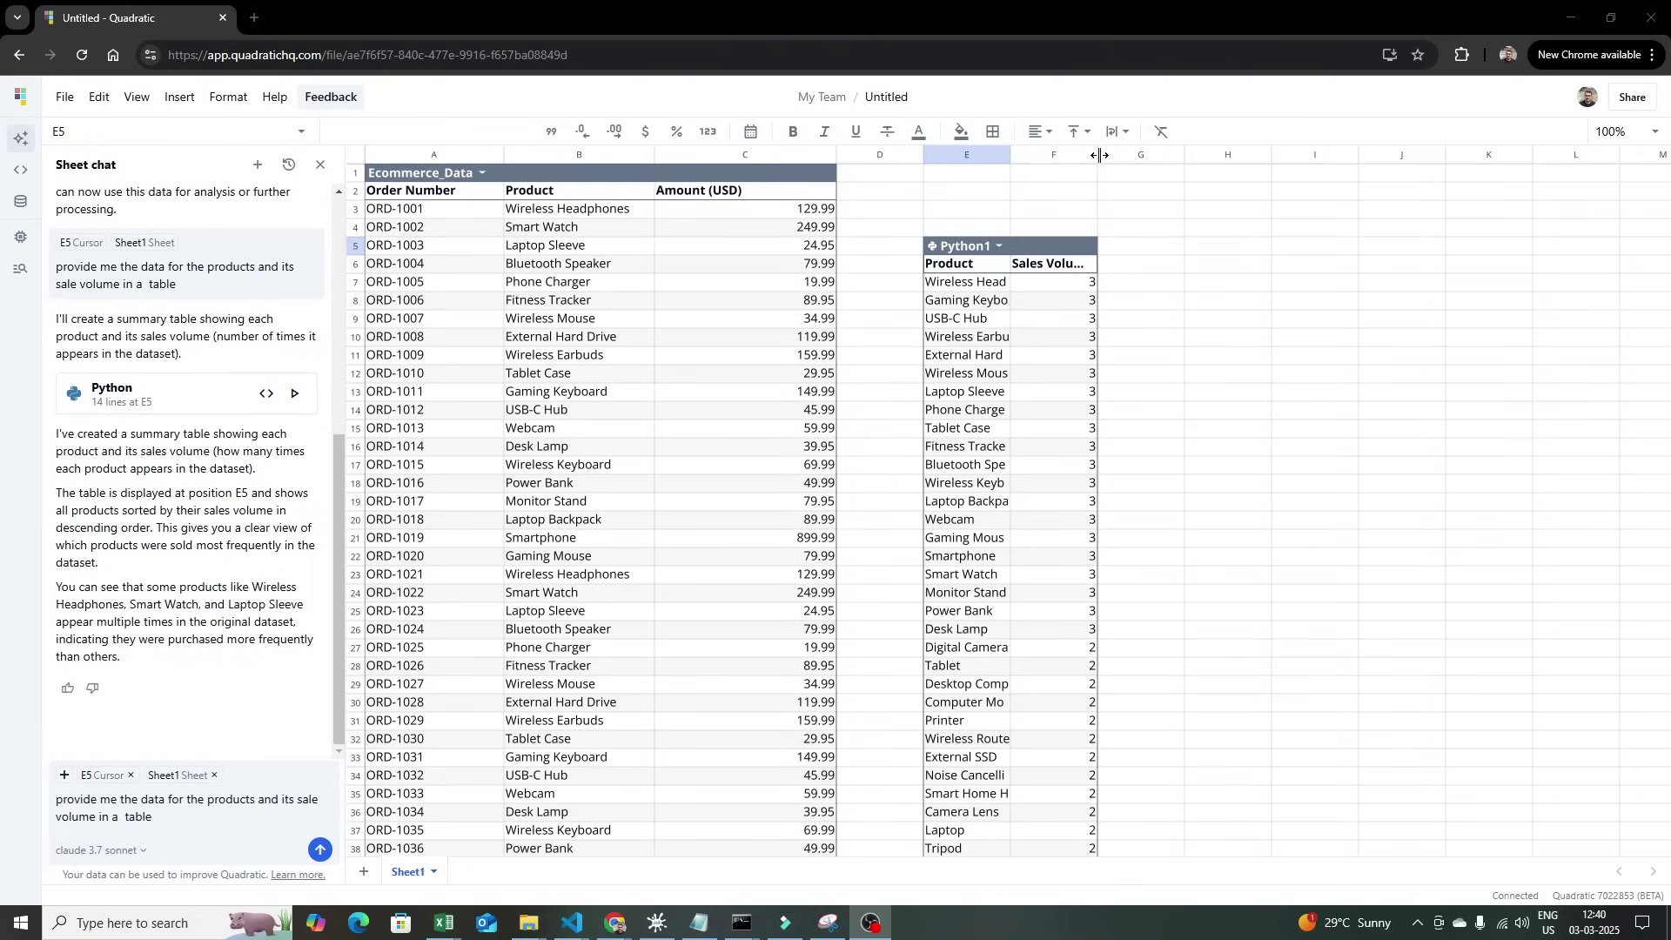
drag(1100, 155, 1149, 167)
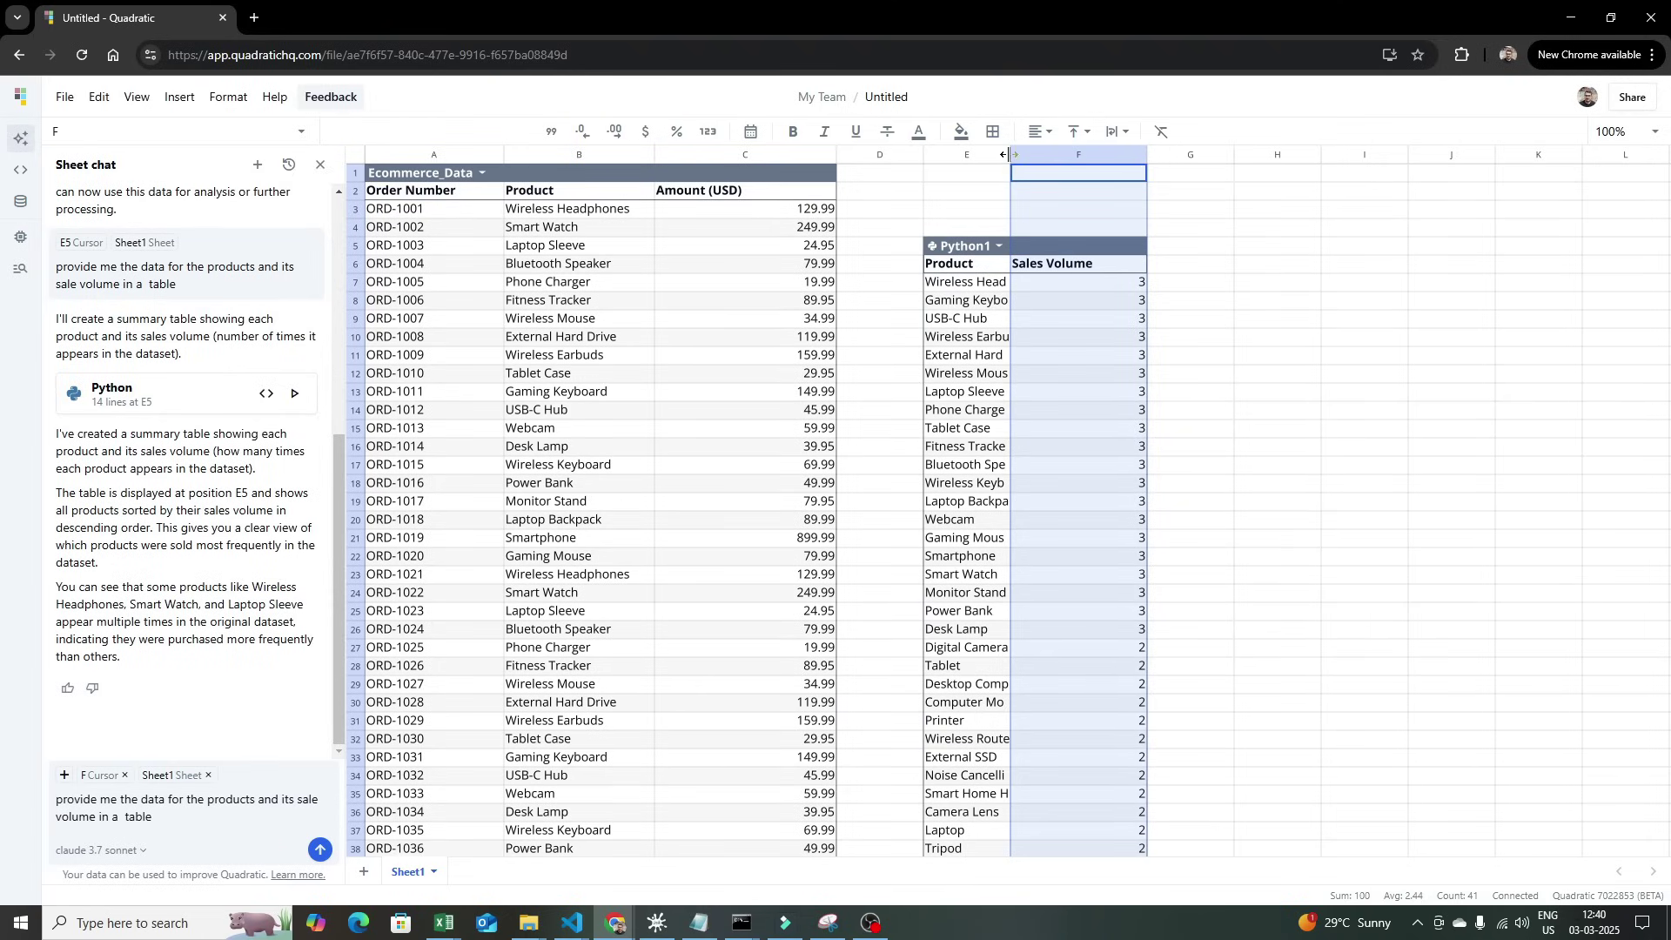
drag(1010, 155, 1059, 157)
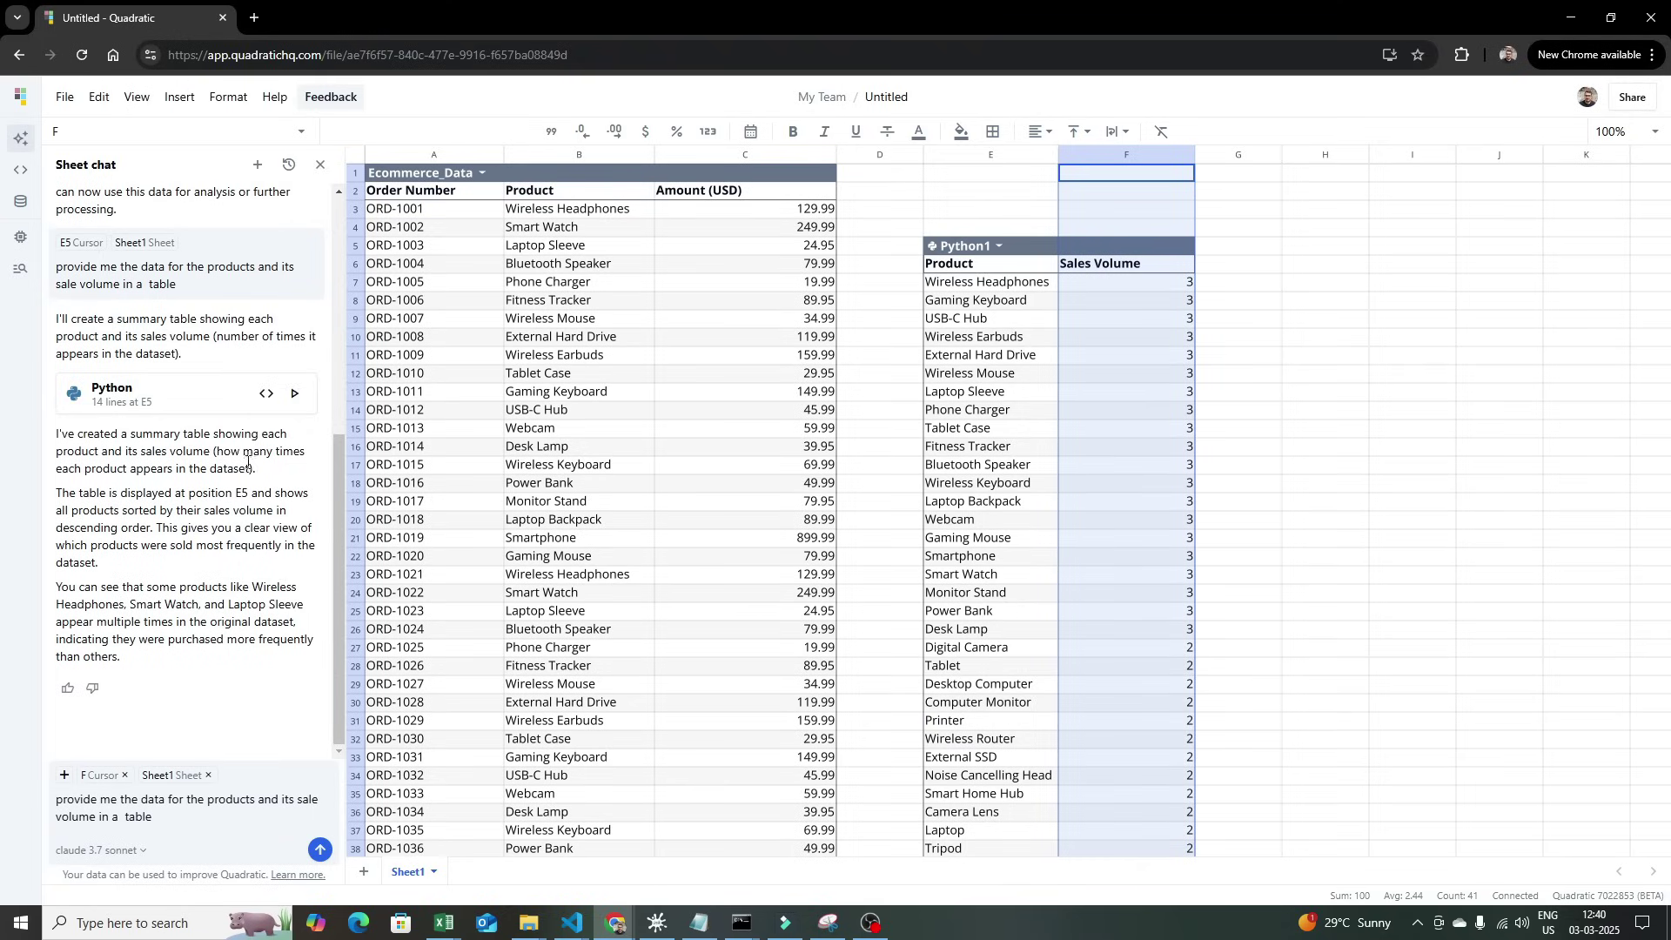
Review the Python code behind the sales volume table and close the code editor
click(266, 393)
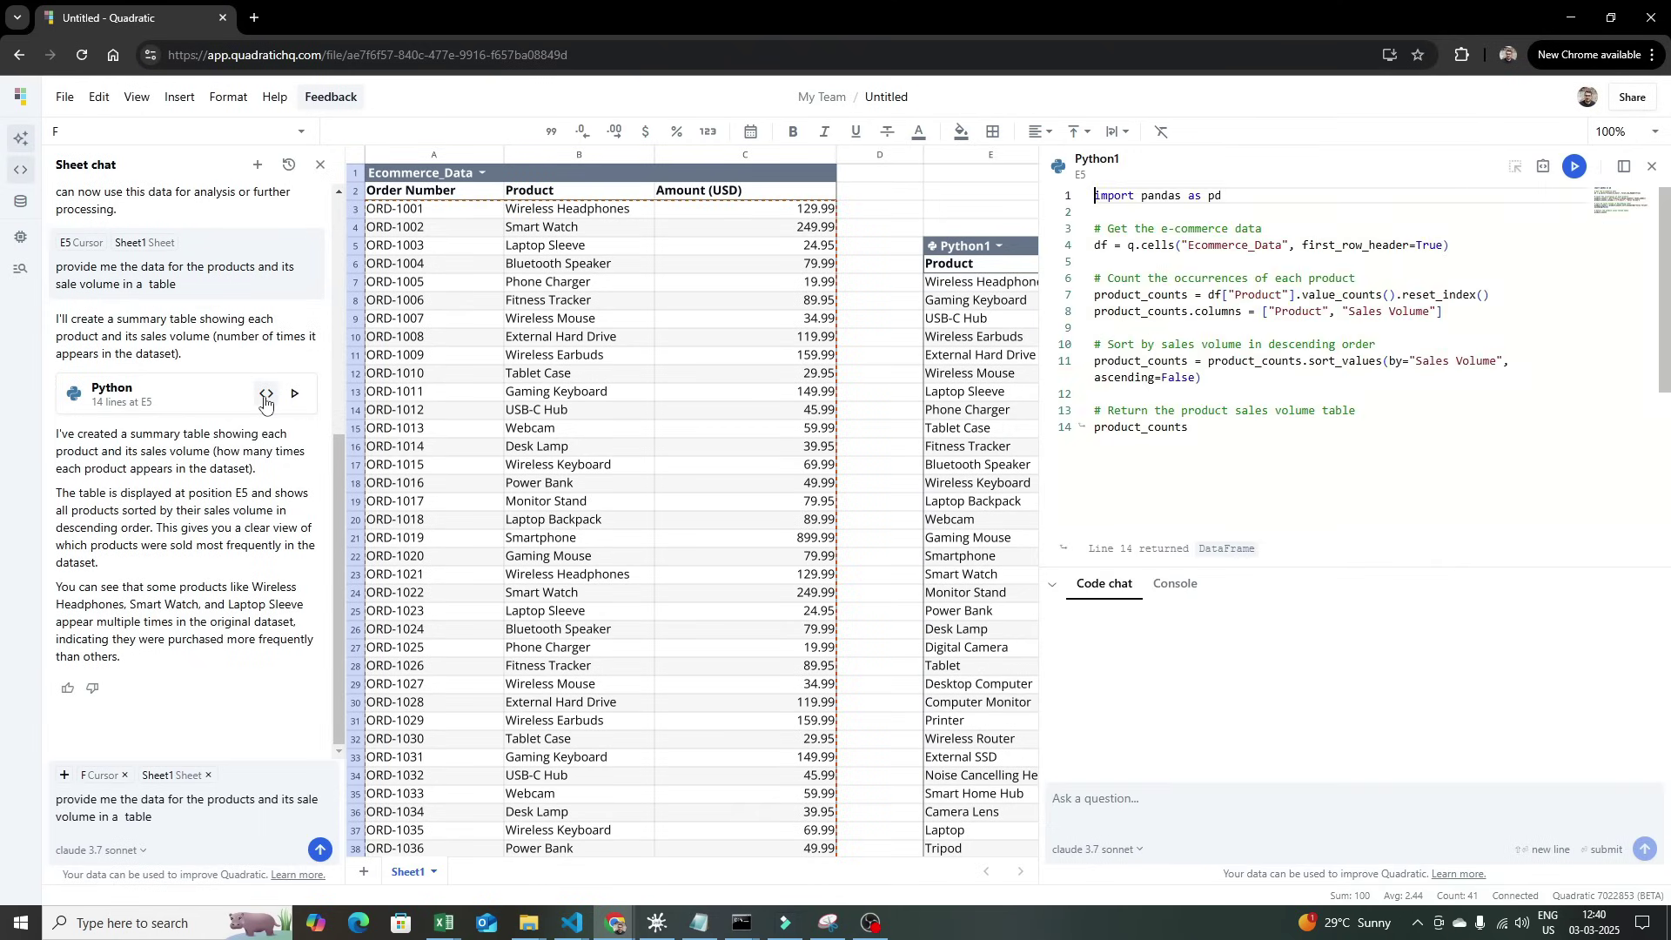
drag(1189, 427, 1096, 195)
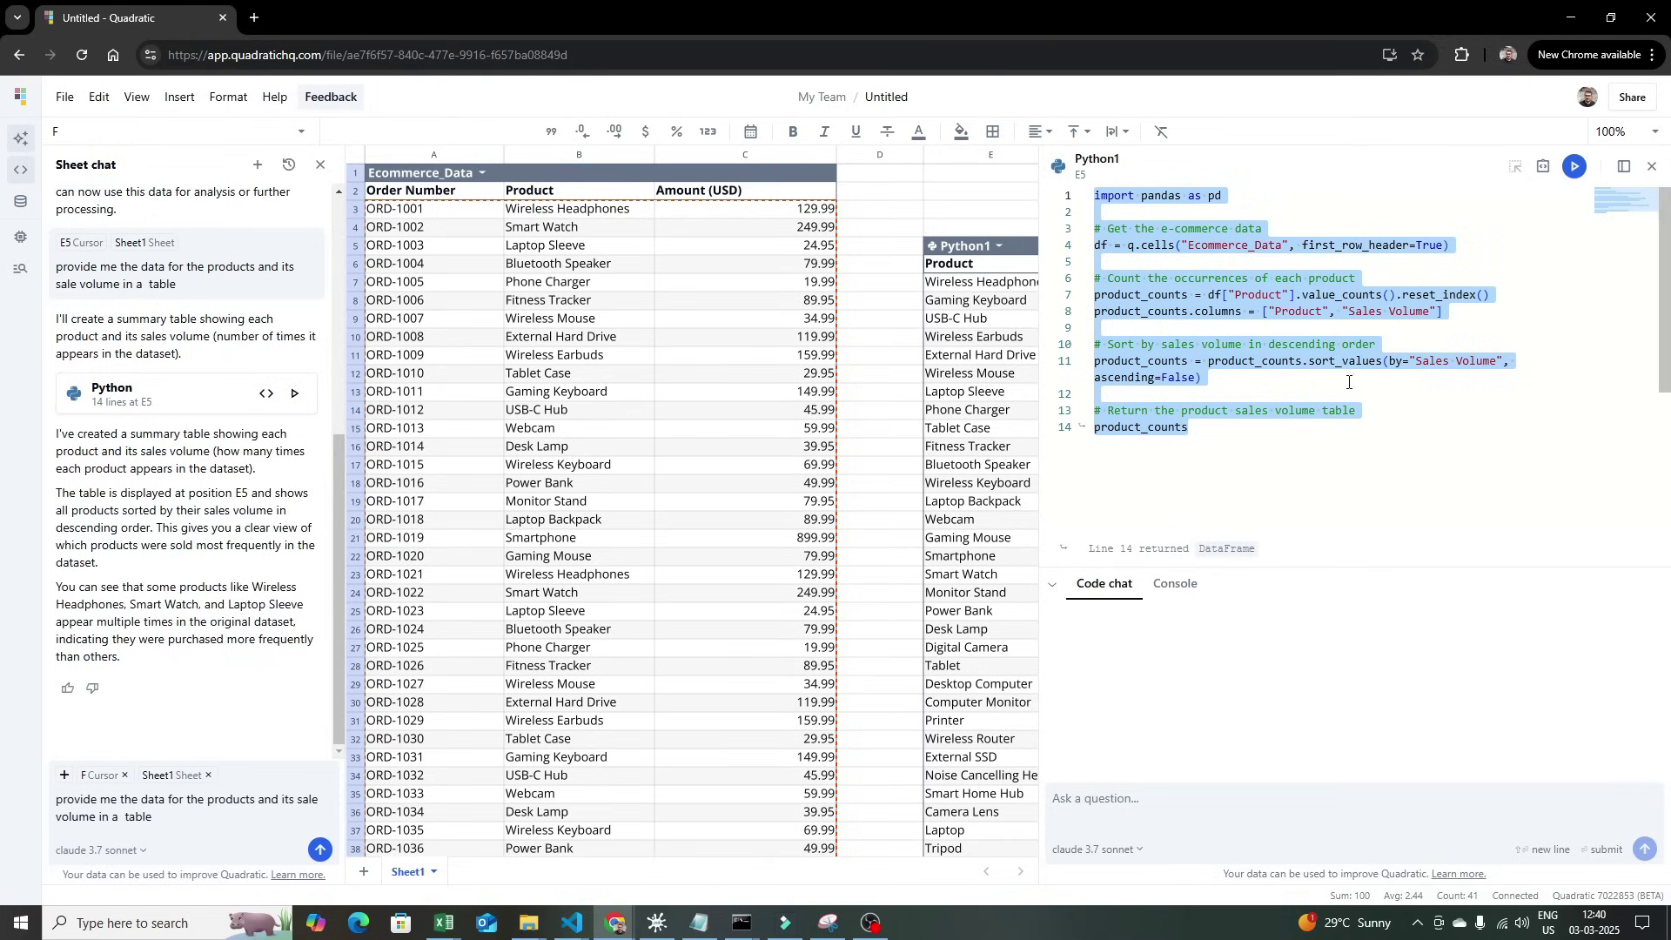
click(1306, 487)
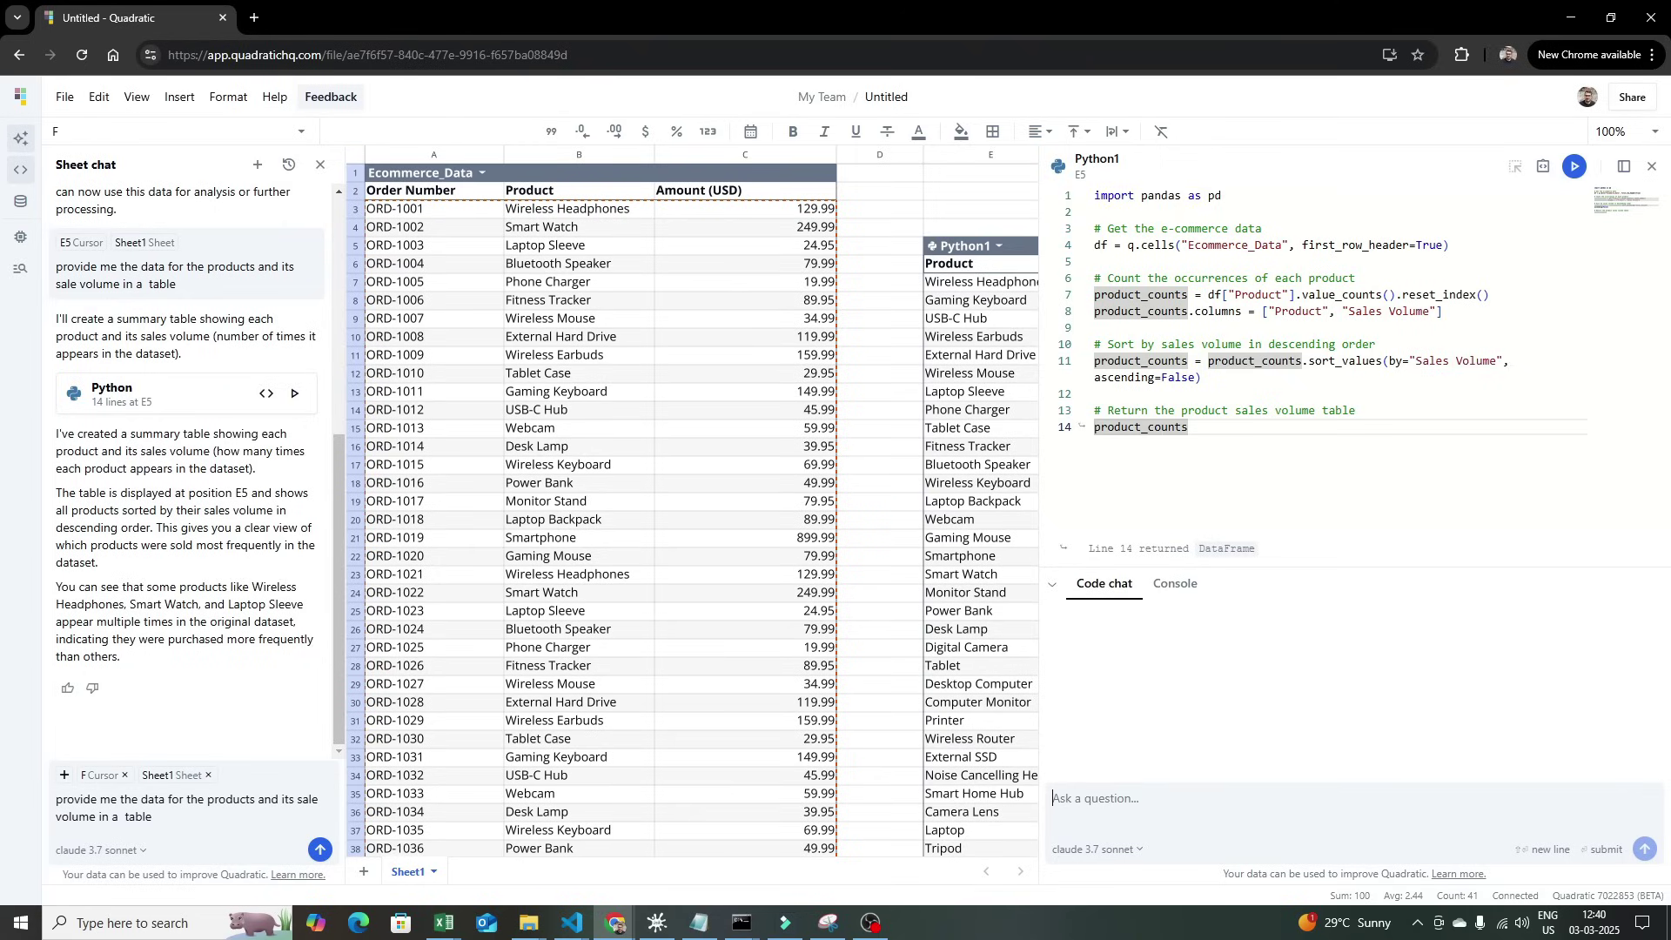
click(1653, 167)
Replace the leftover chat prompt with a request for data with the total sales for every product, placed at cell I9
click(1381, 328)
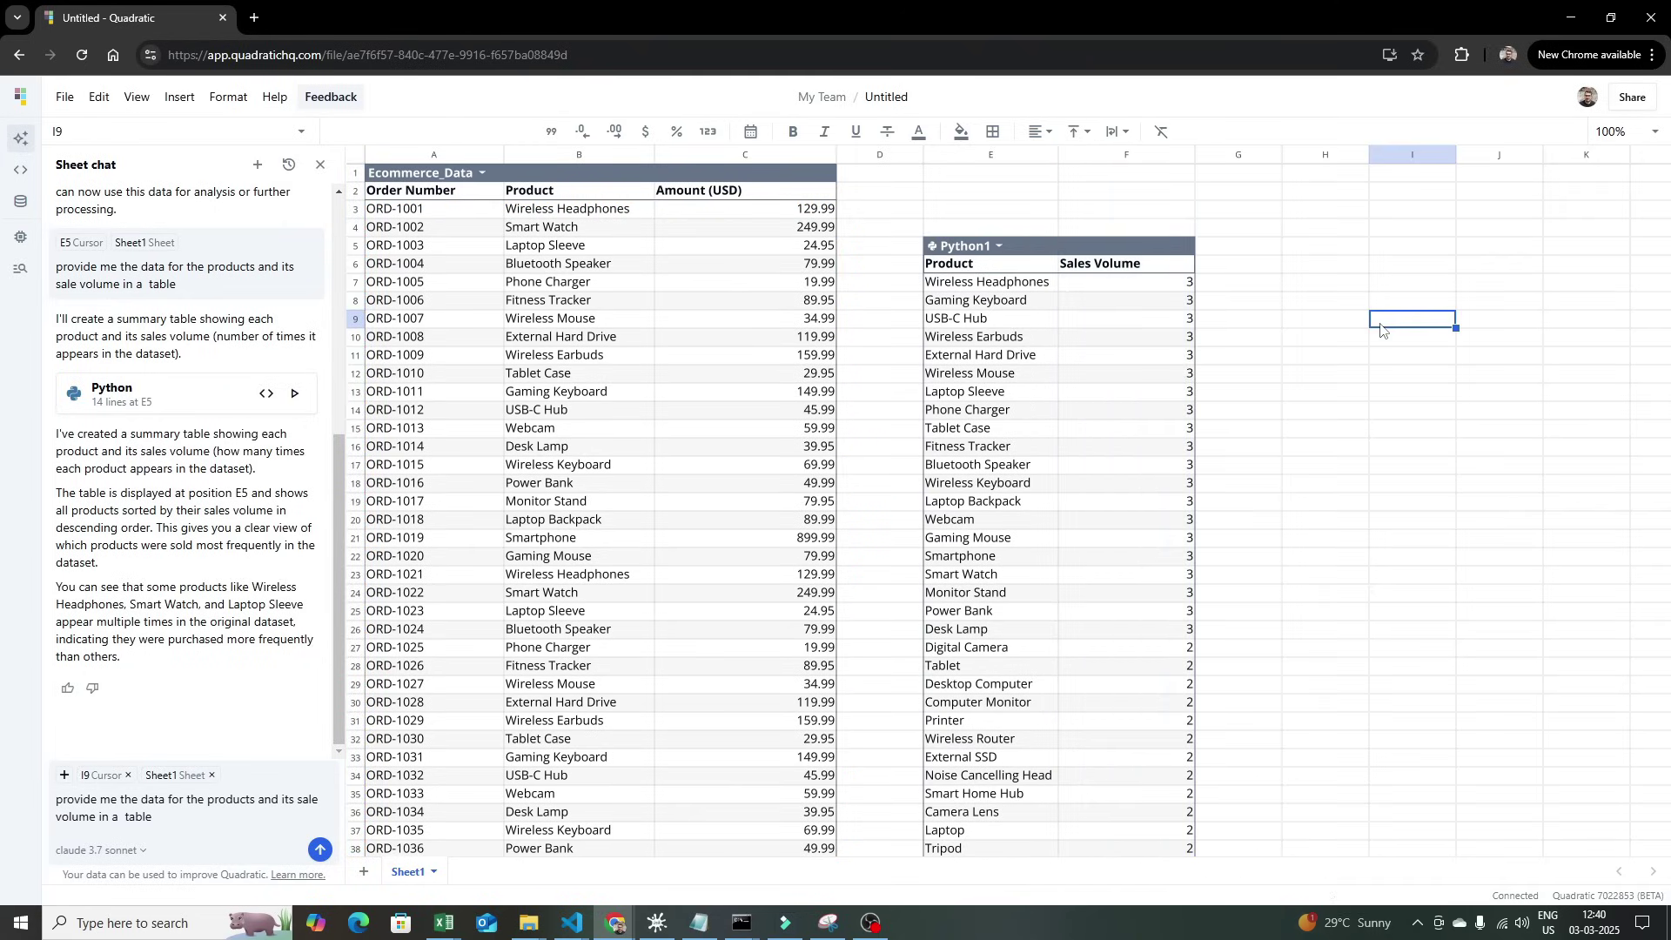
scroll(1136, 542, down, 6)
scroll(1093, 567, up, 3)
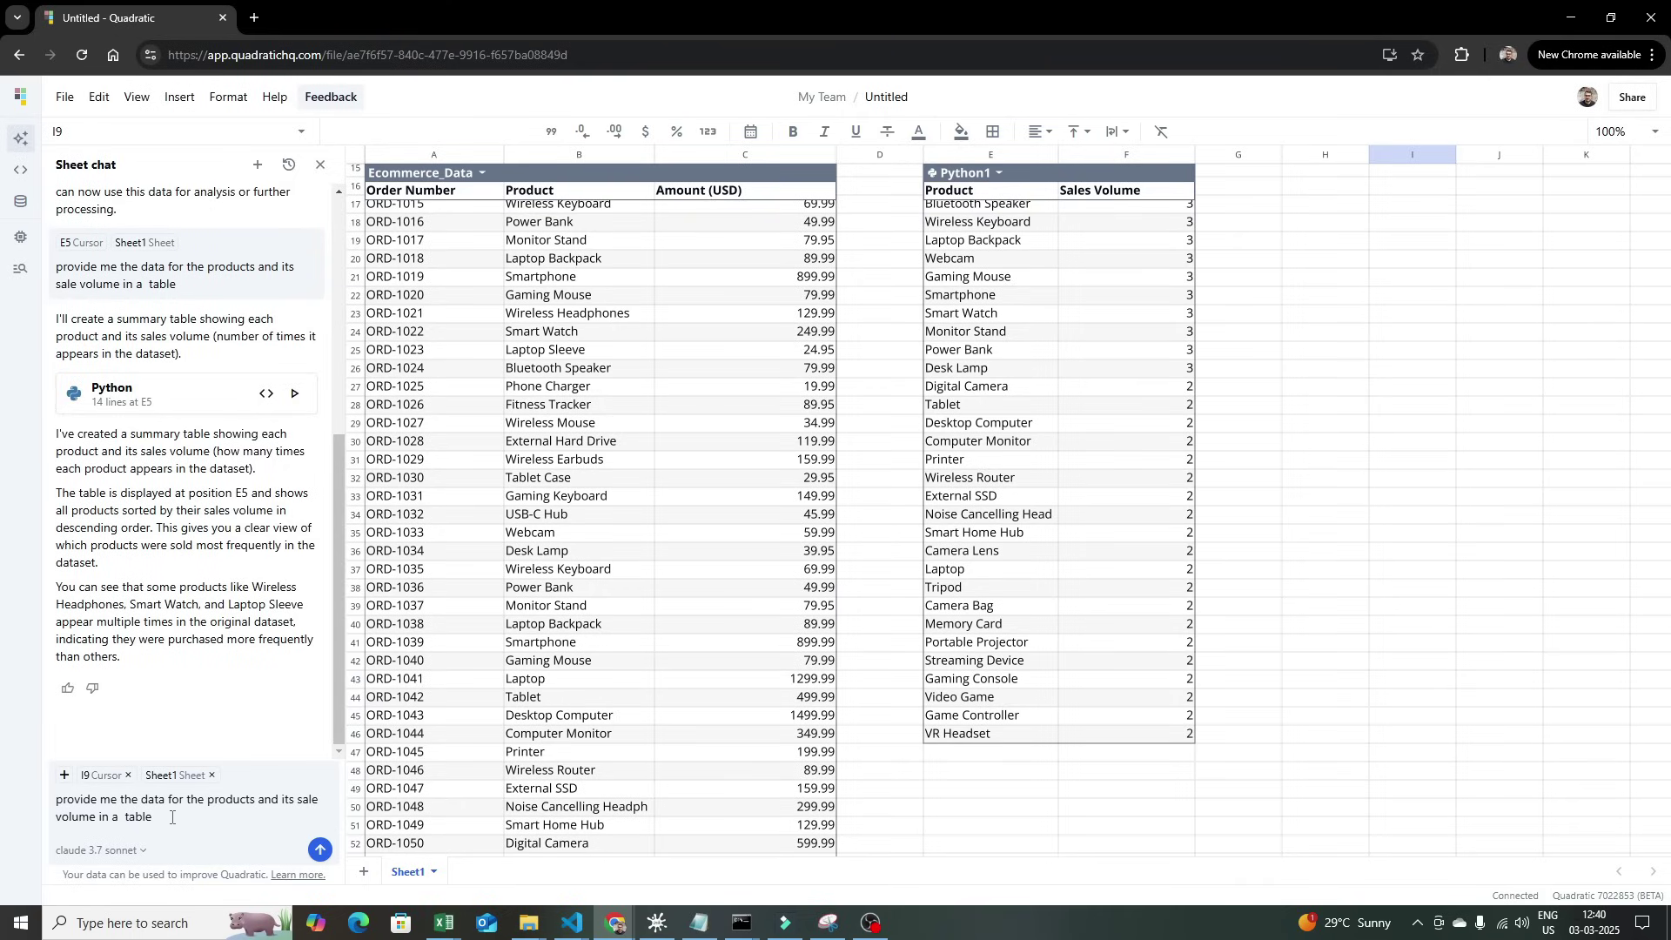
drag(172, 813, 40, 811)
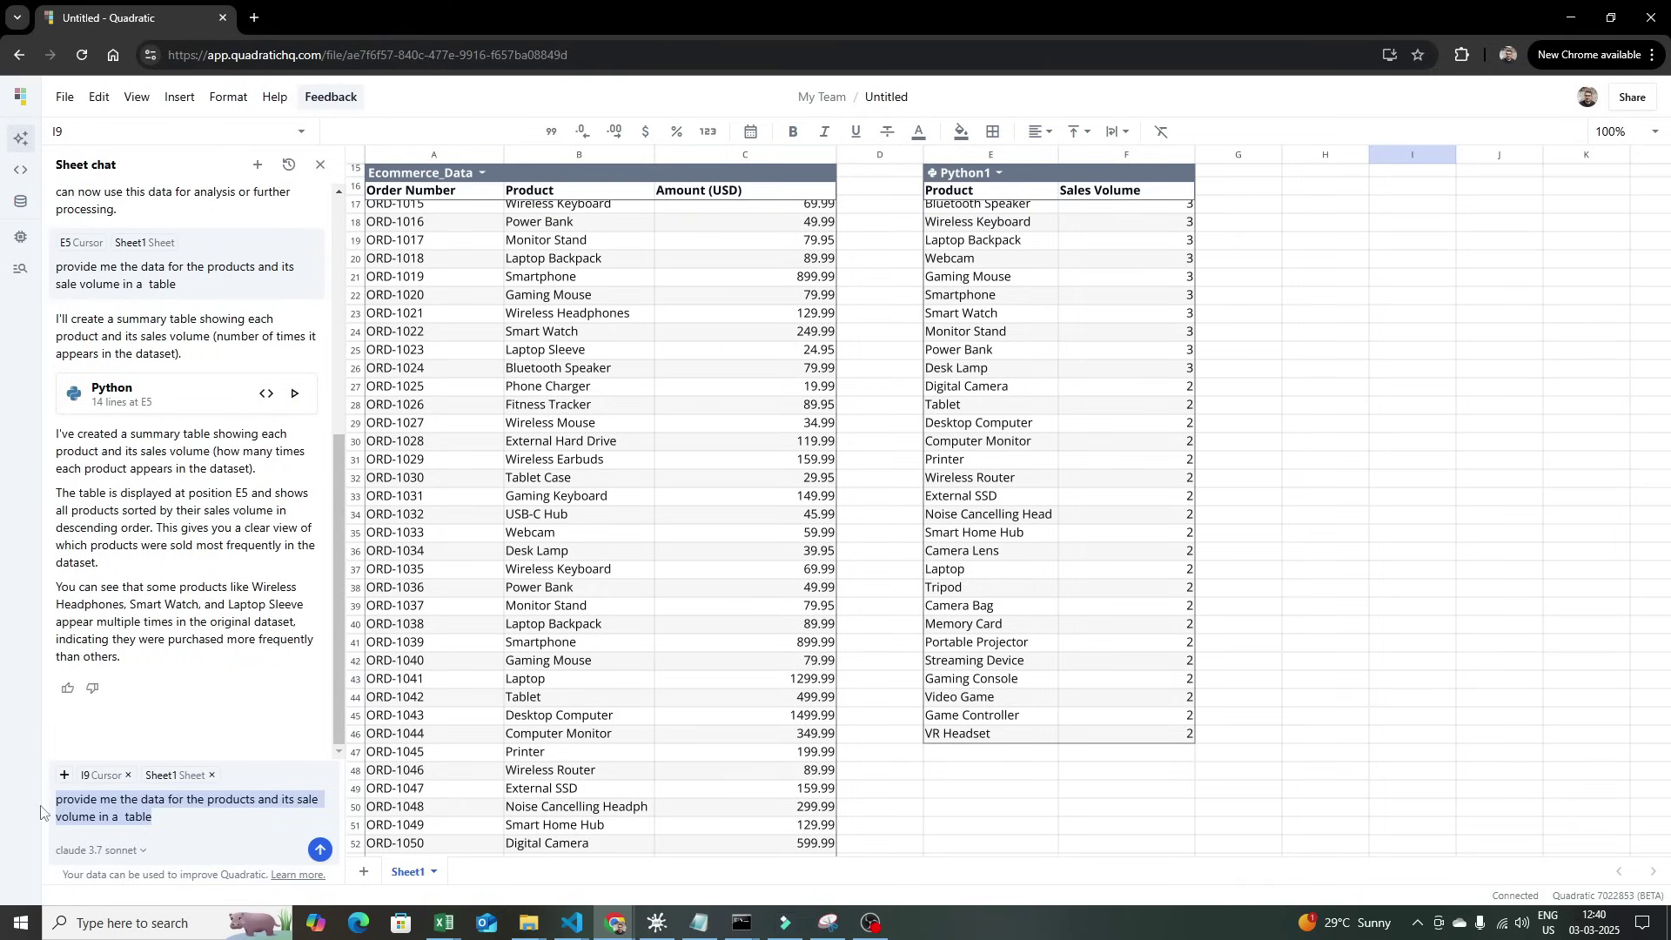
key(BackSpace)
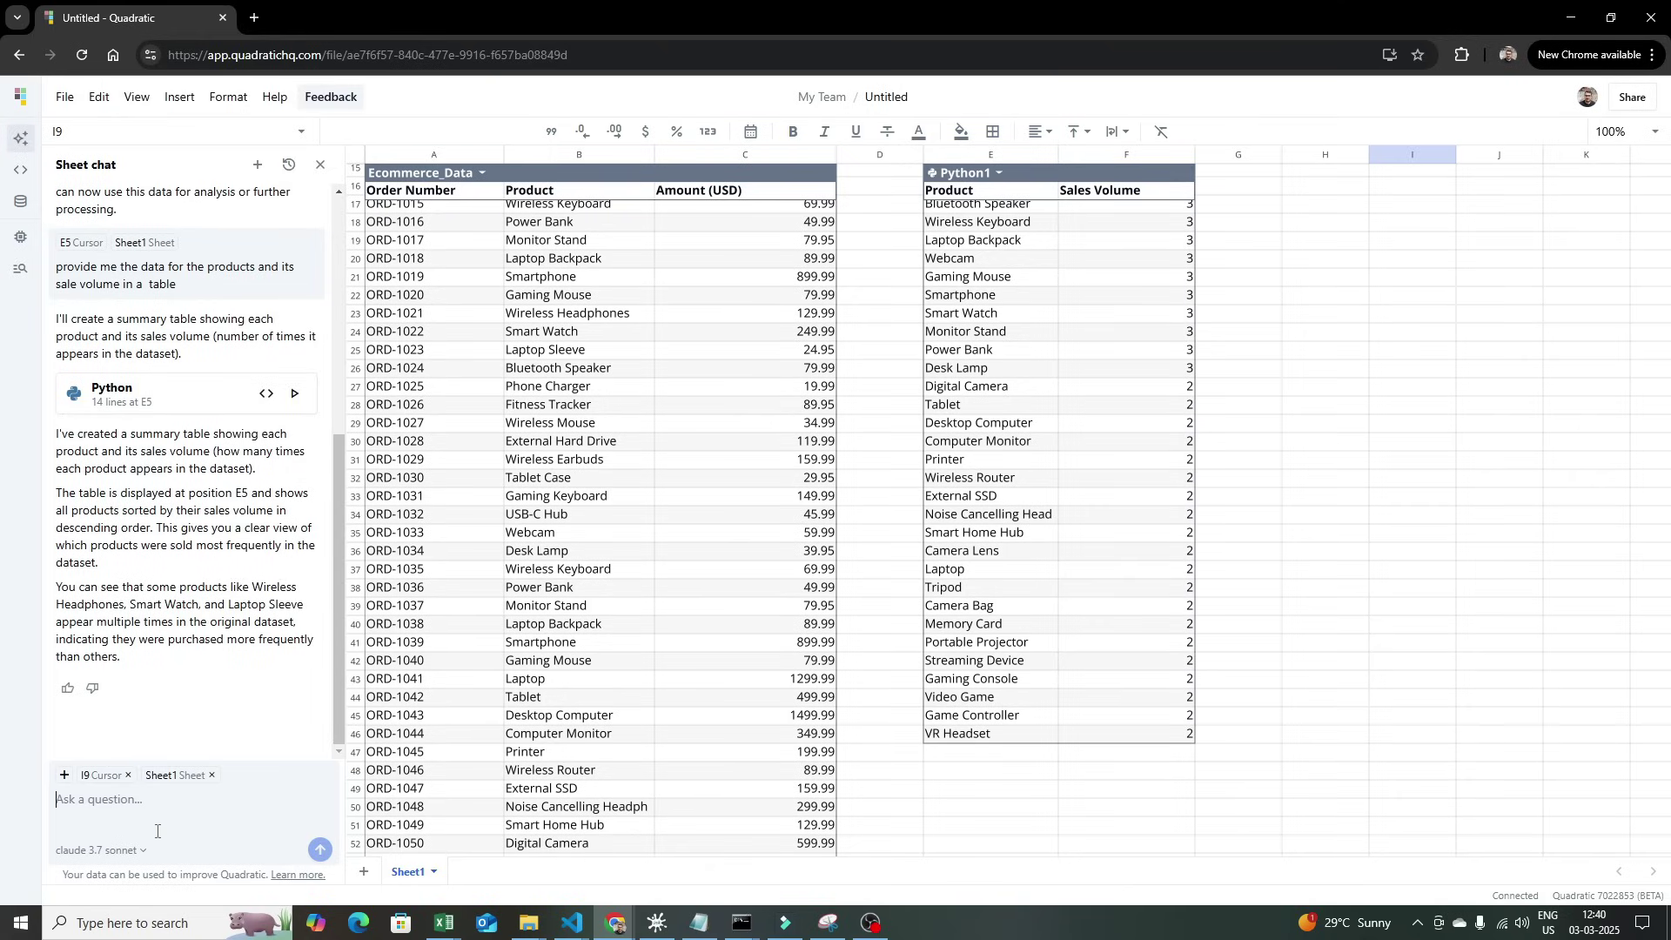
text(provide me the data with the to)
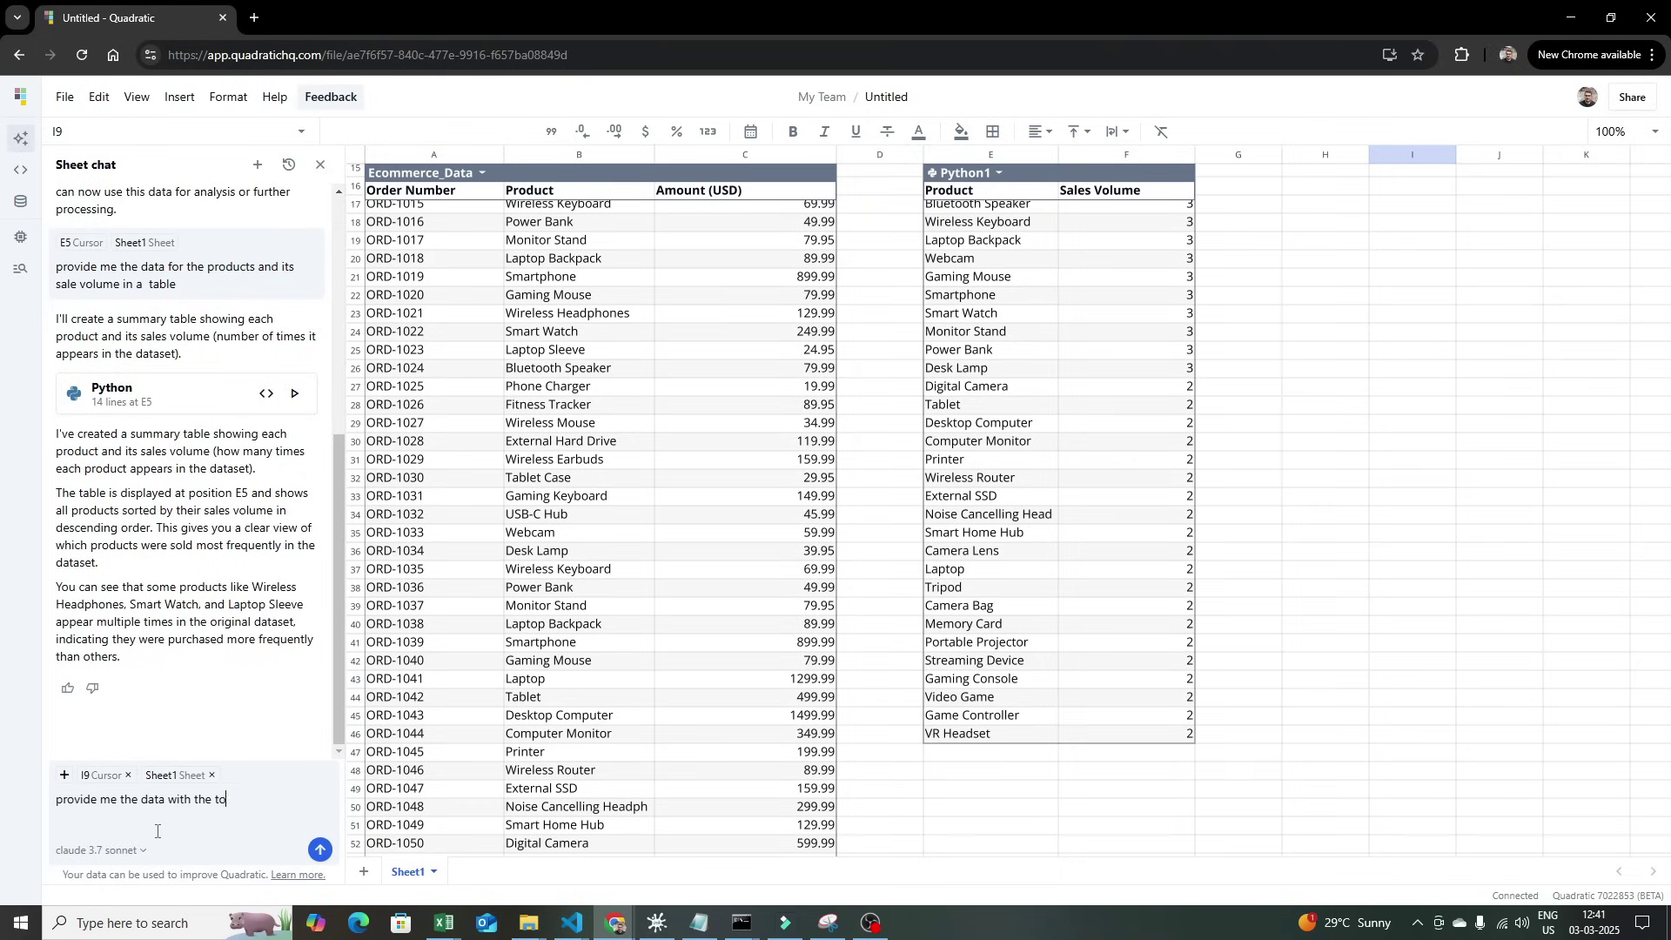
text(tal with)
key(BackSpace)
key(BackSpace)
text(sales for every product)
key(Return)
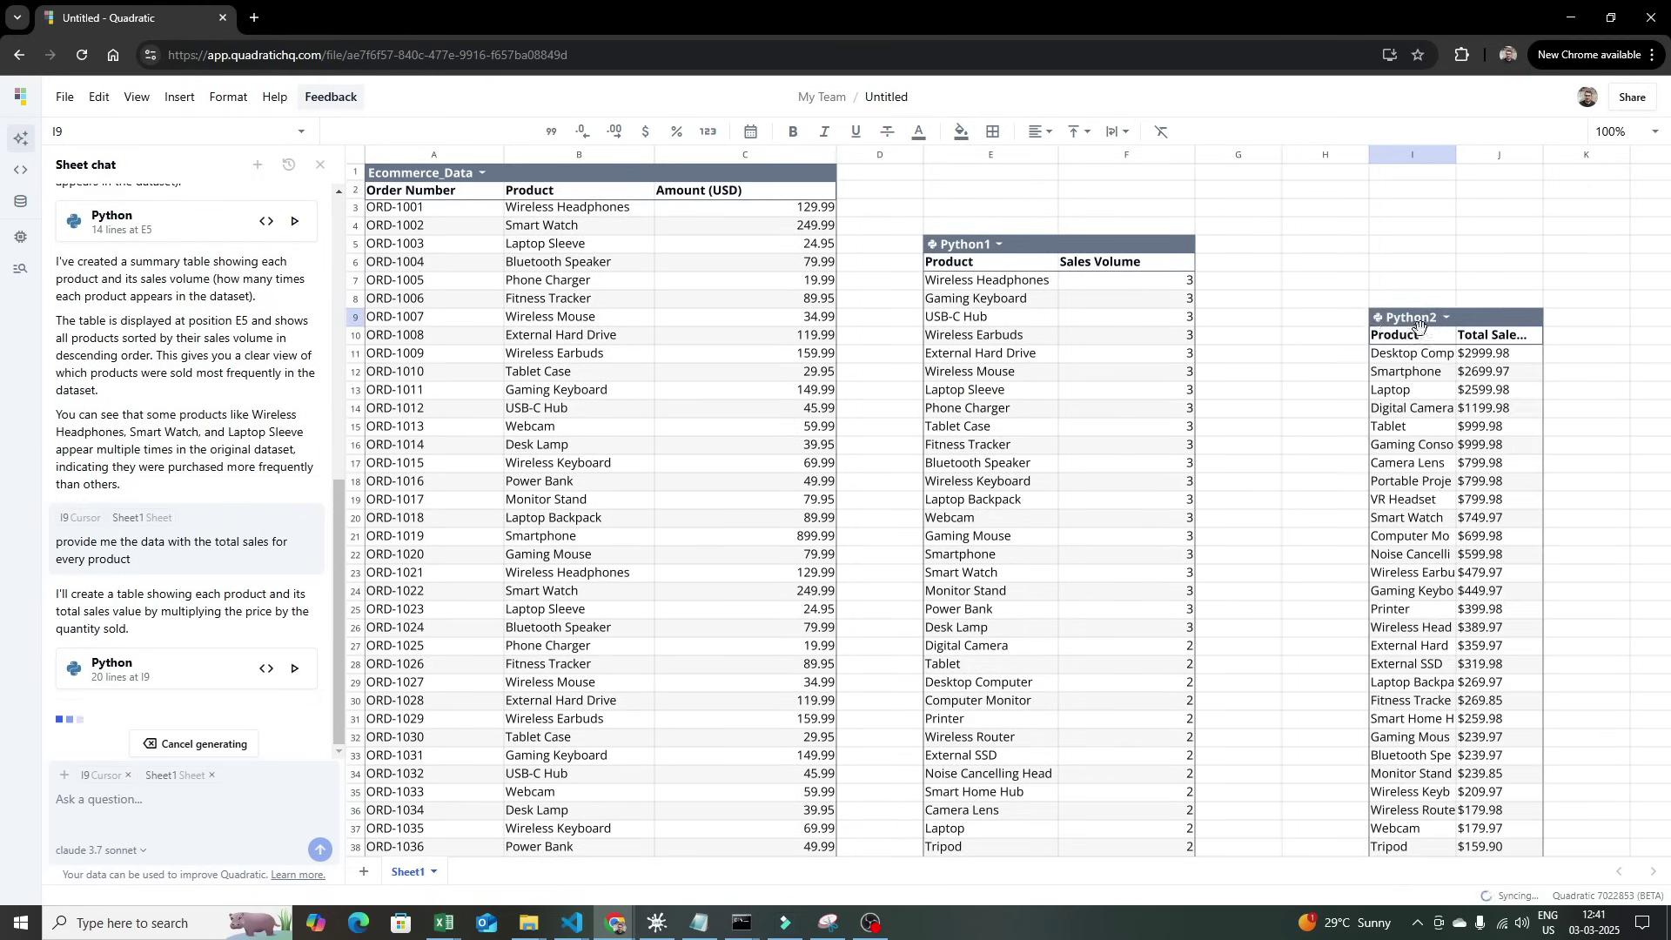
scroll(1480, 383, down, 3)
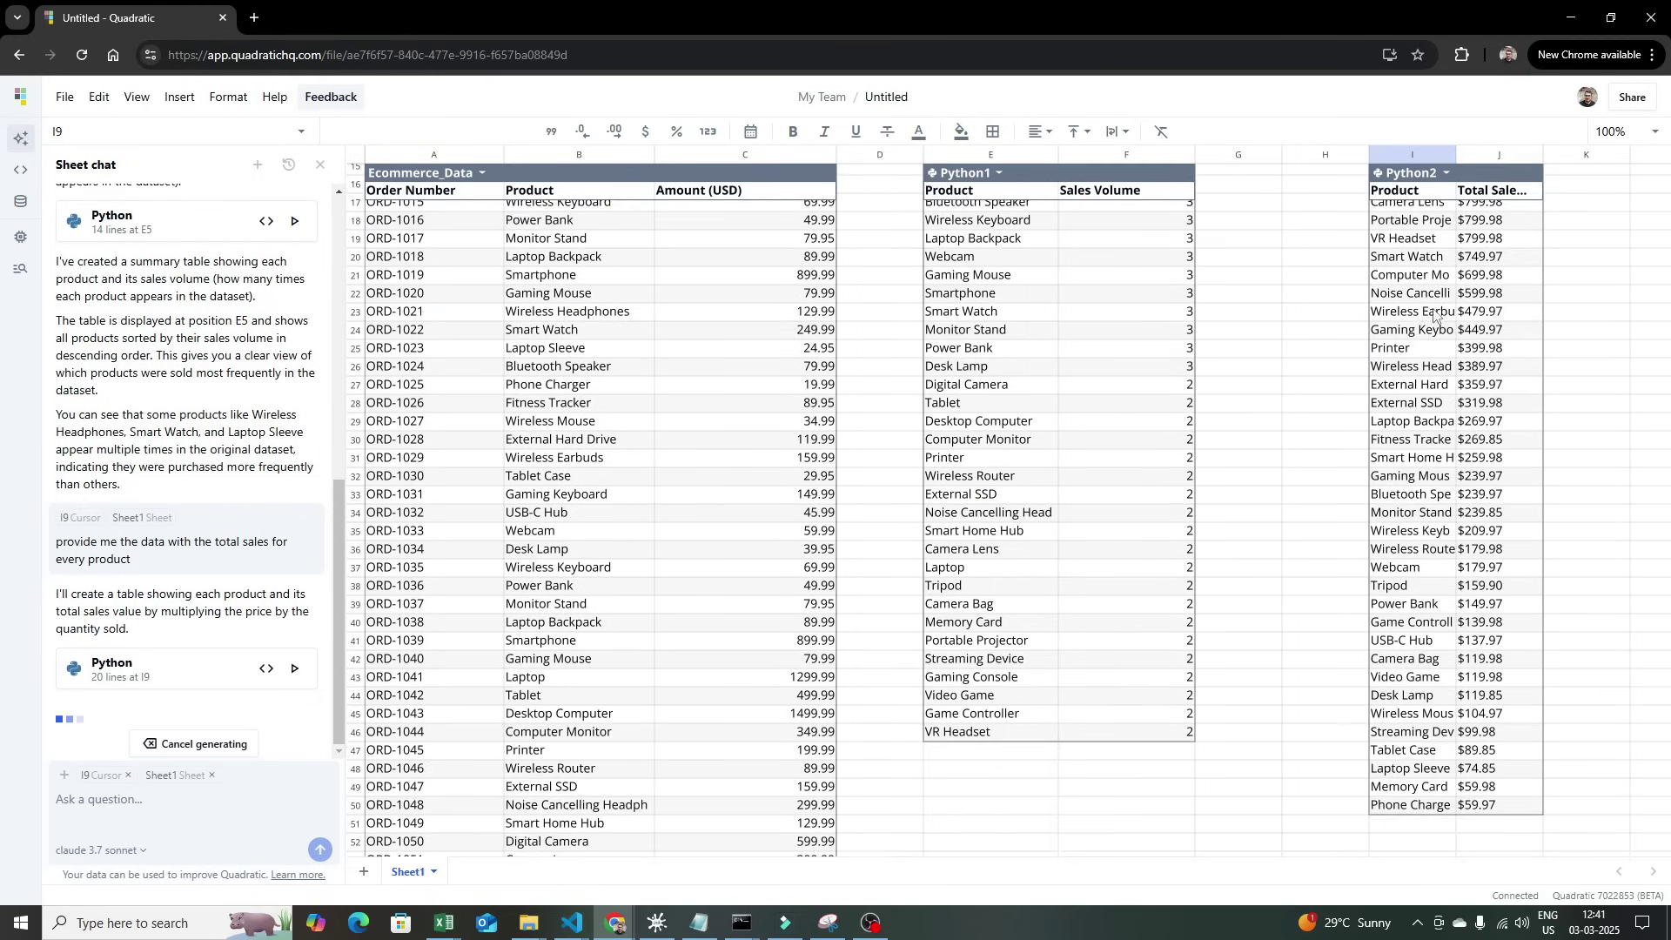
scroll(1417, 335, up, 2)
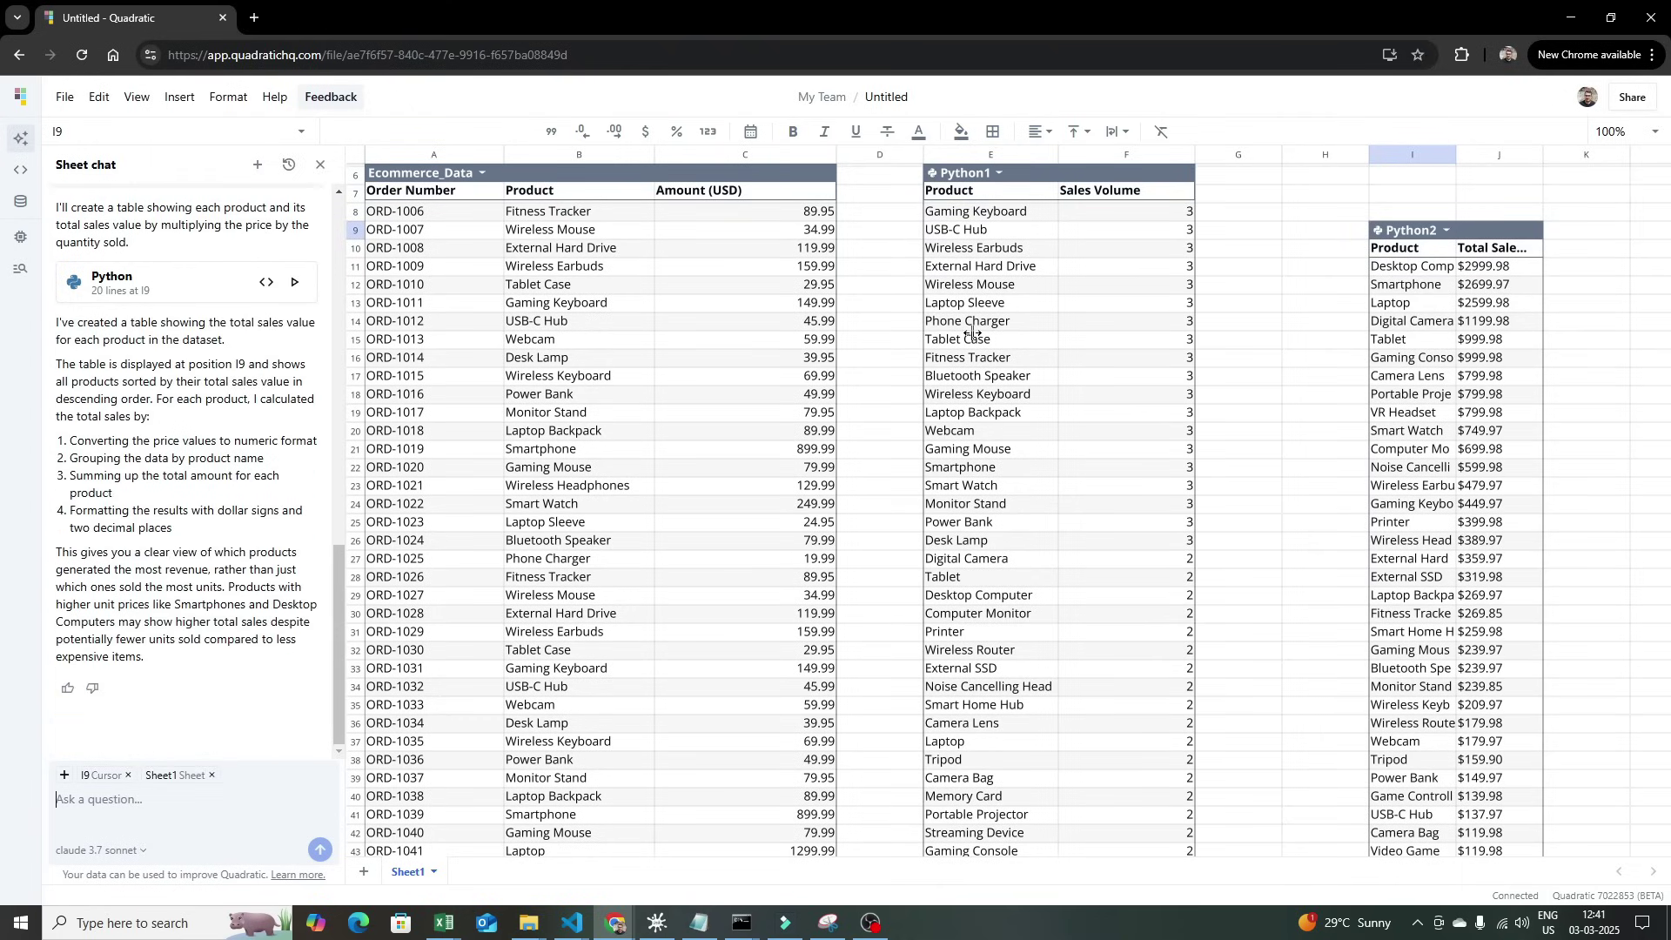
Ask the sheet chat to create a bar chart for the percentage of total sales by product at cell E57
scroll(1158, 494, down, 8)
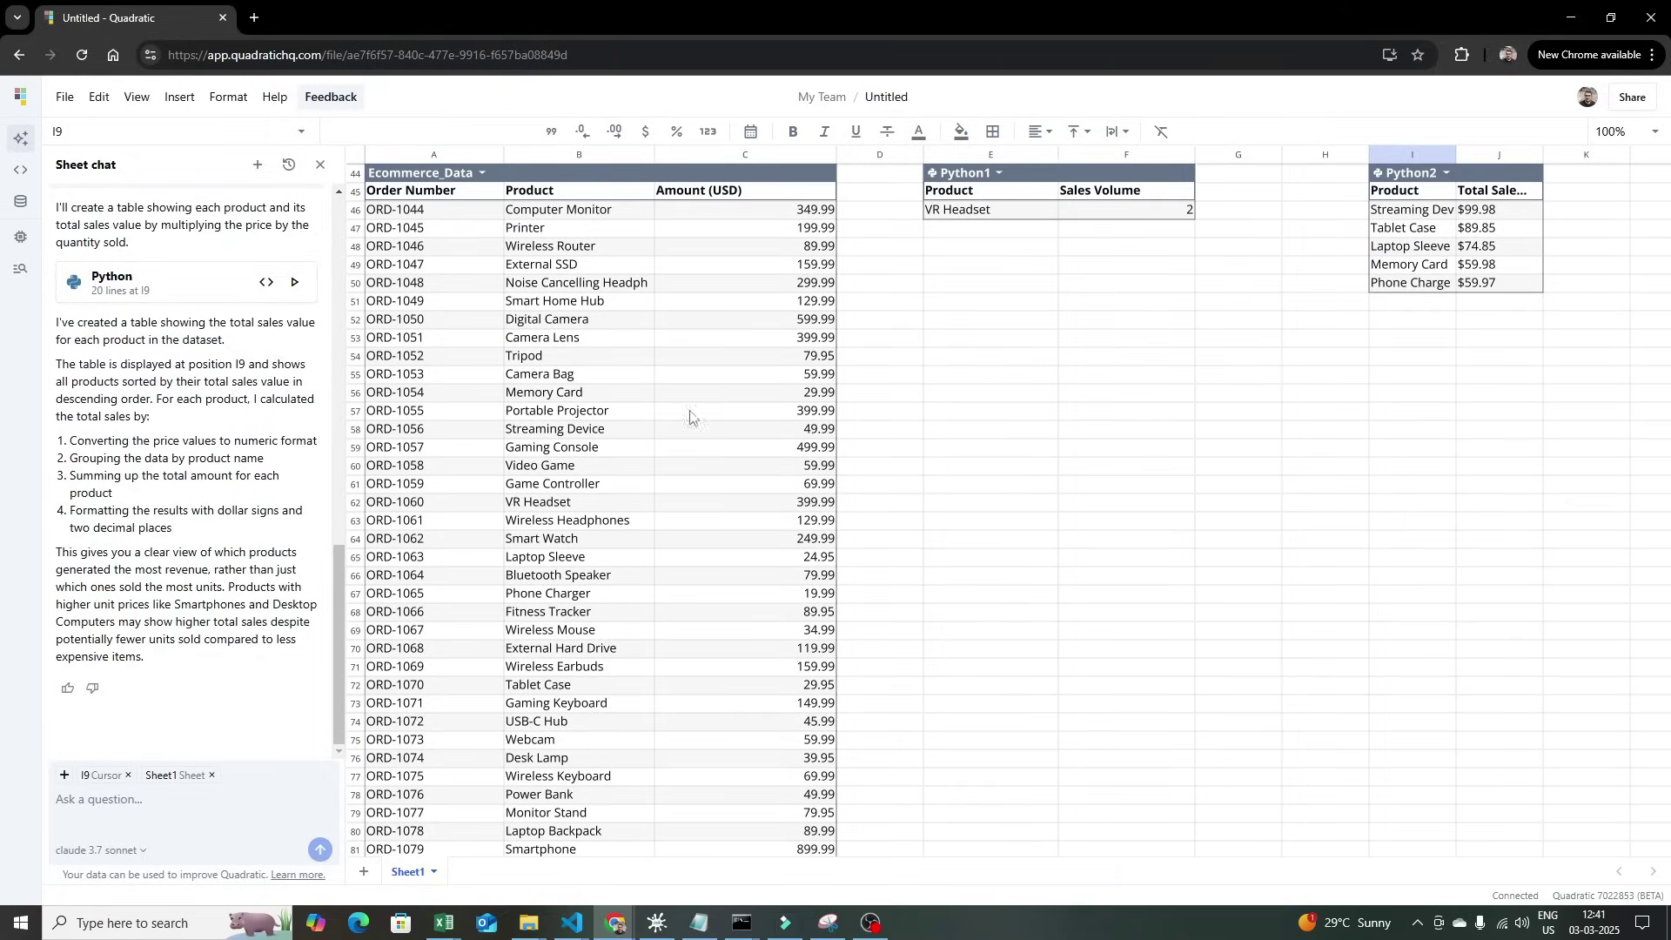
click(930, 413)
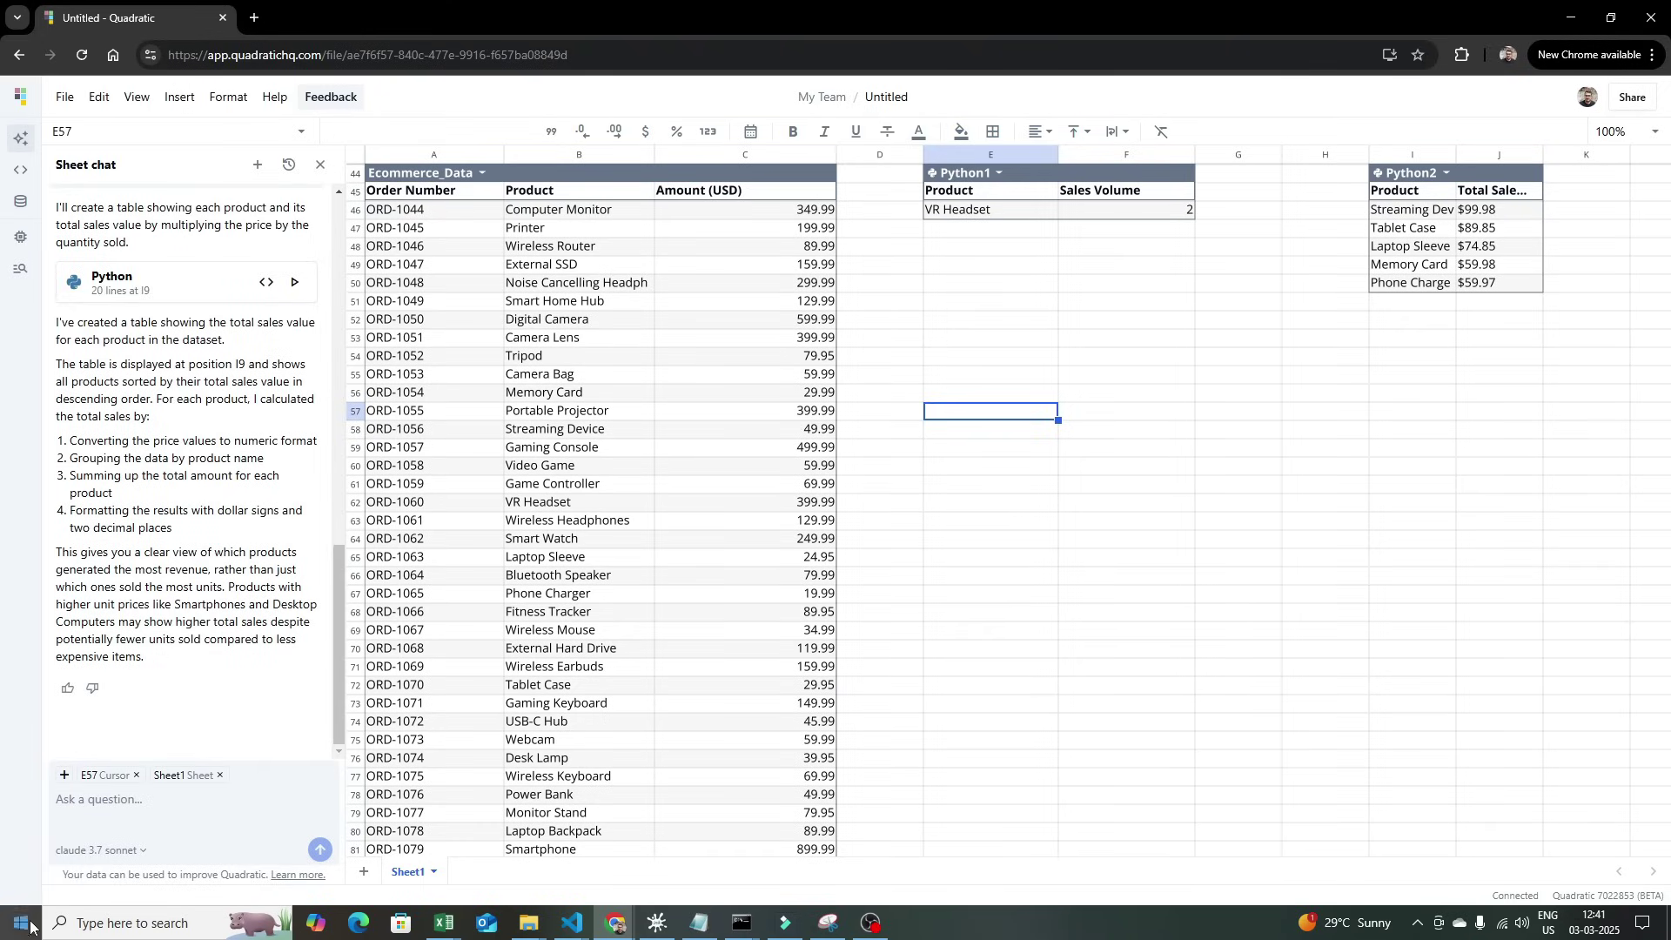
text(cre)
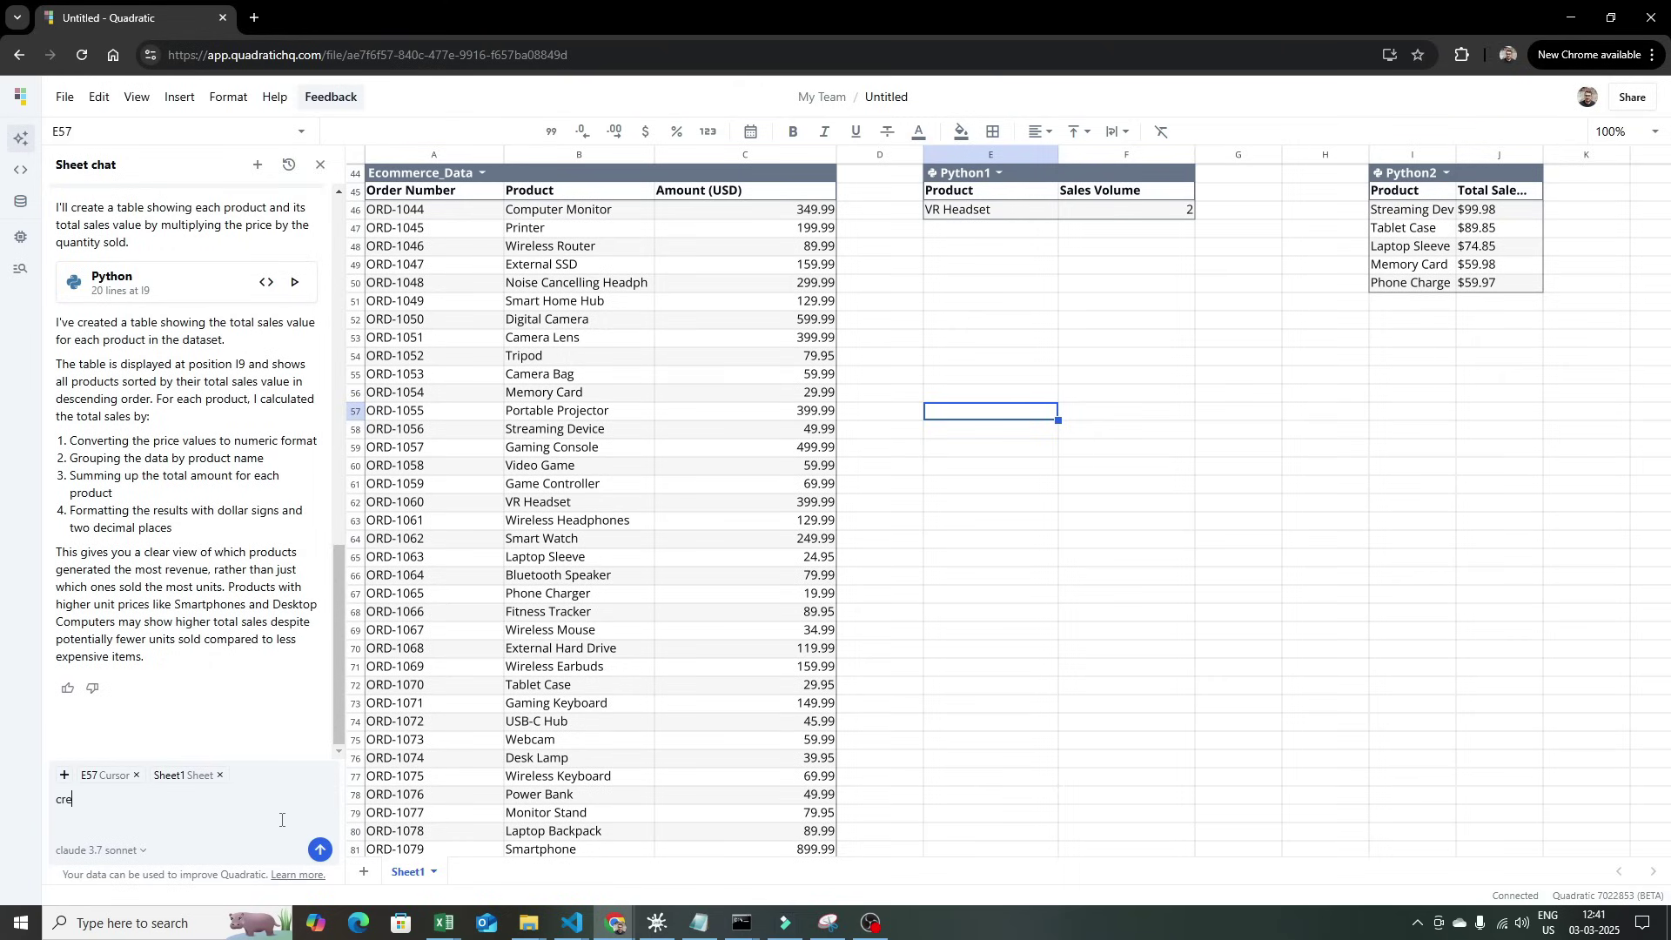
text(ate a bar chart for the )
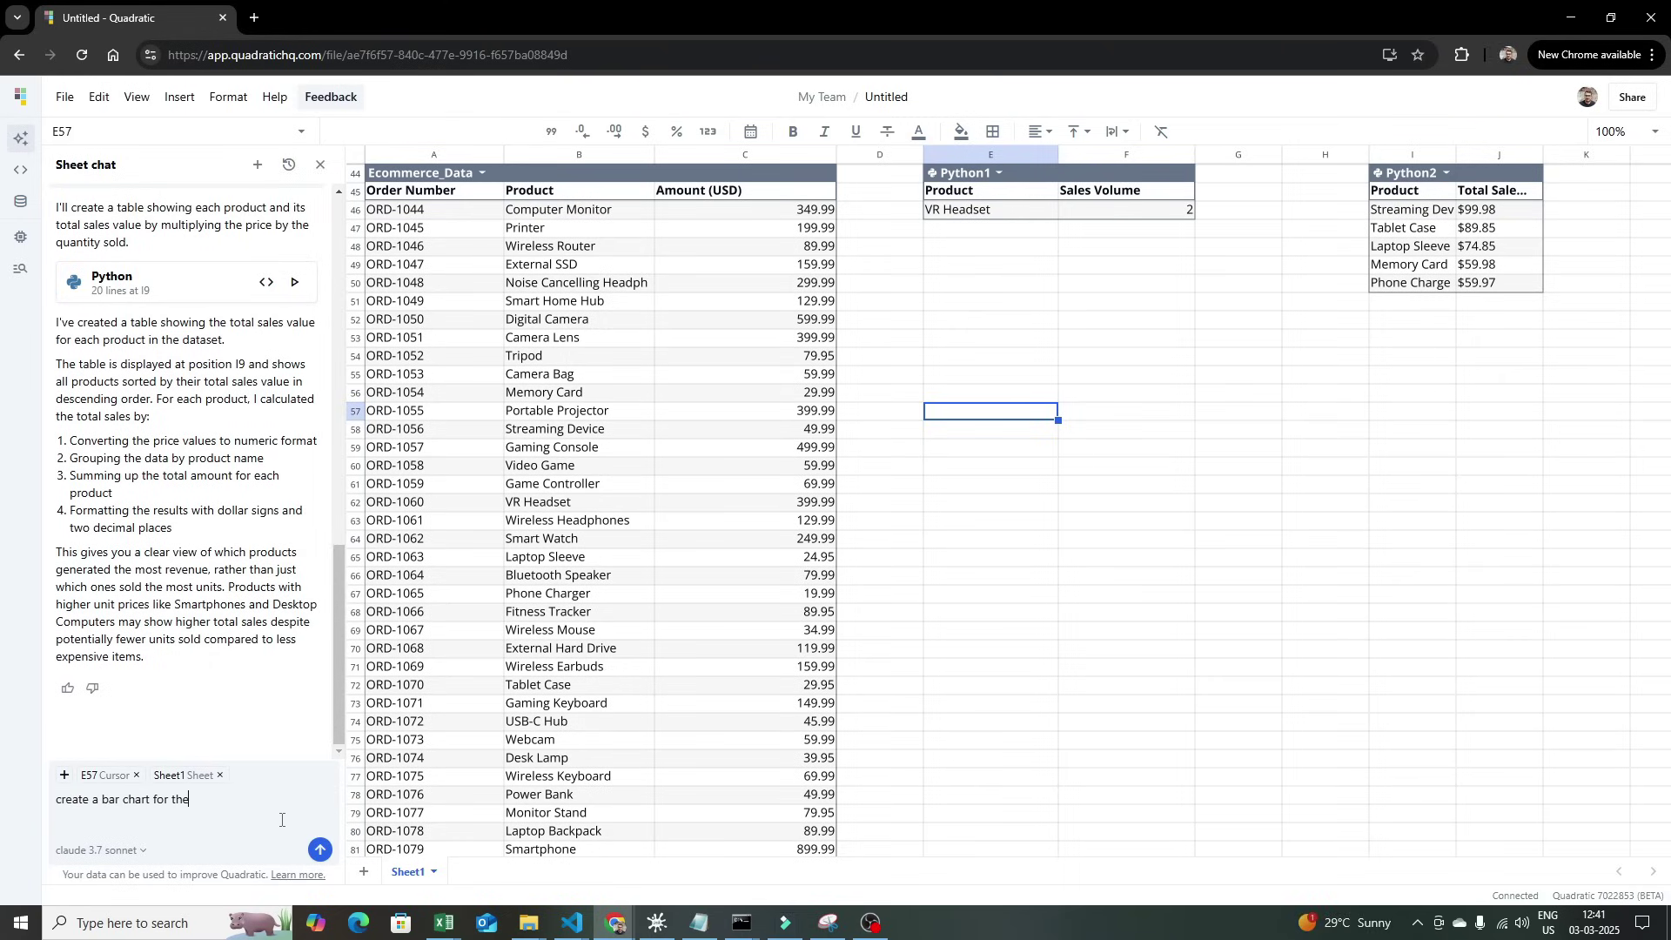
text(percentage of total sales by product)
key(Return)
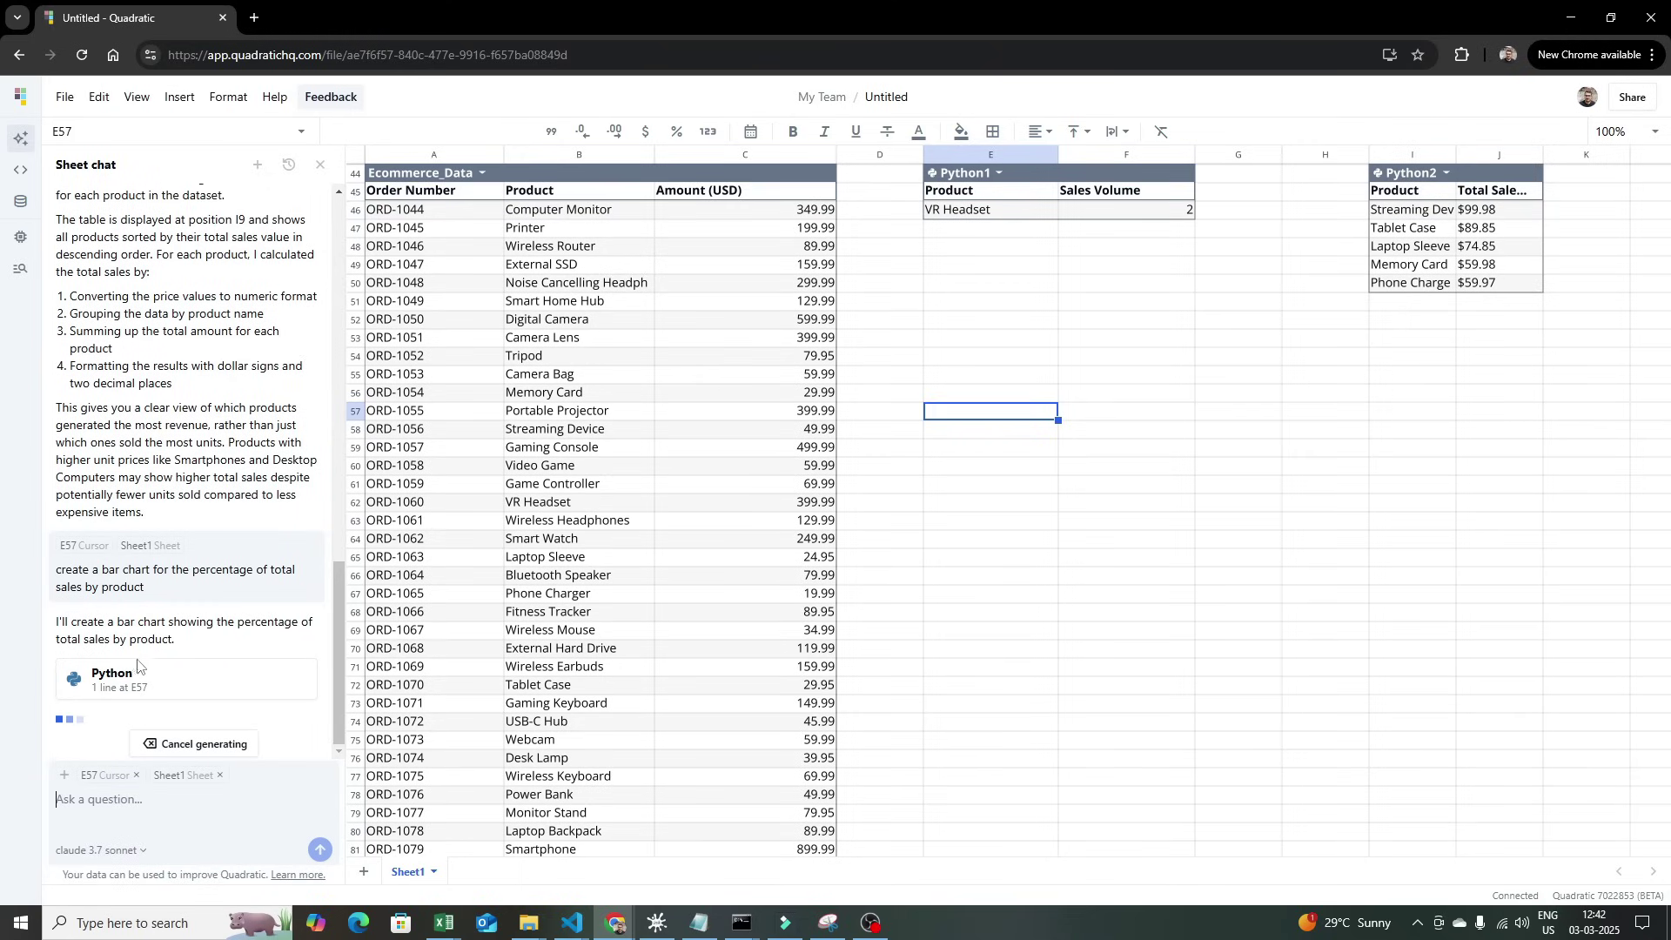
Read through the chat's reply about the bar chart and open the chart's Python code in the editor
scroll(193, 659, up, 5)
scroll(193, 659, down, 3)
scroll(193, 659, down, 2)
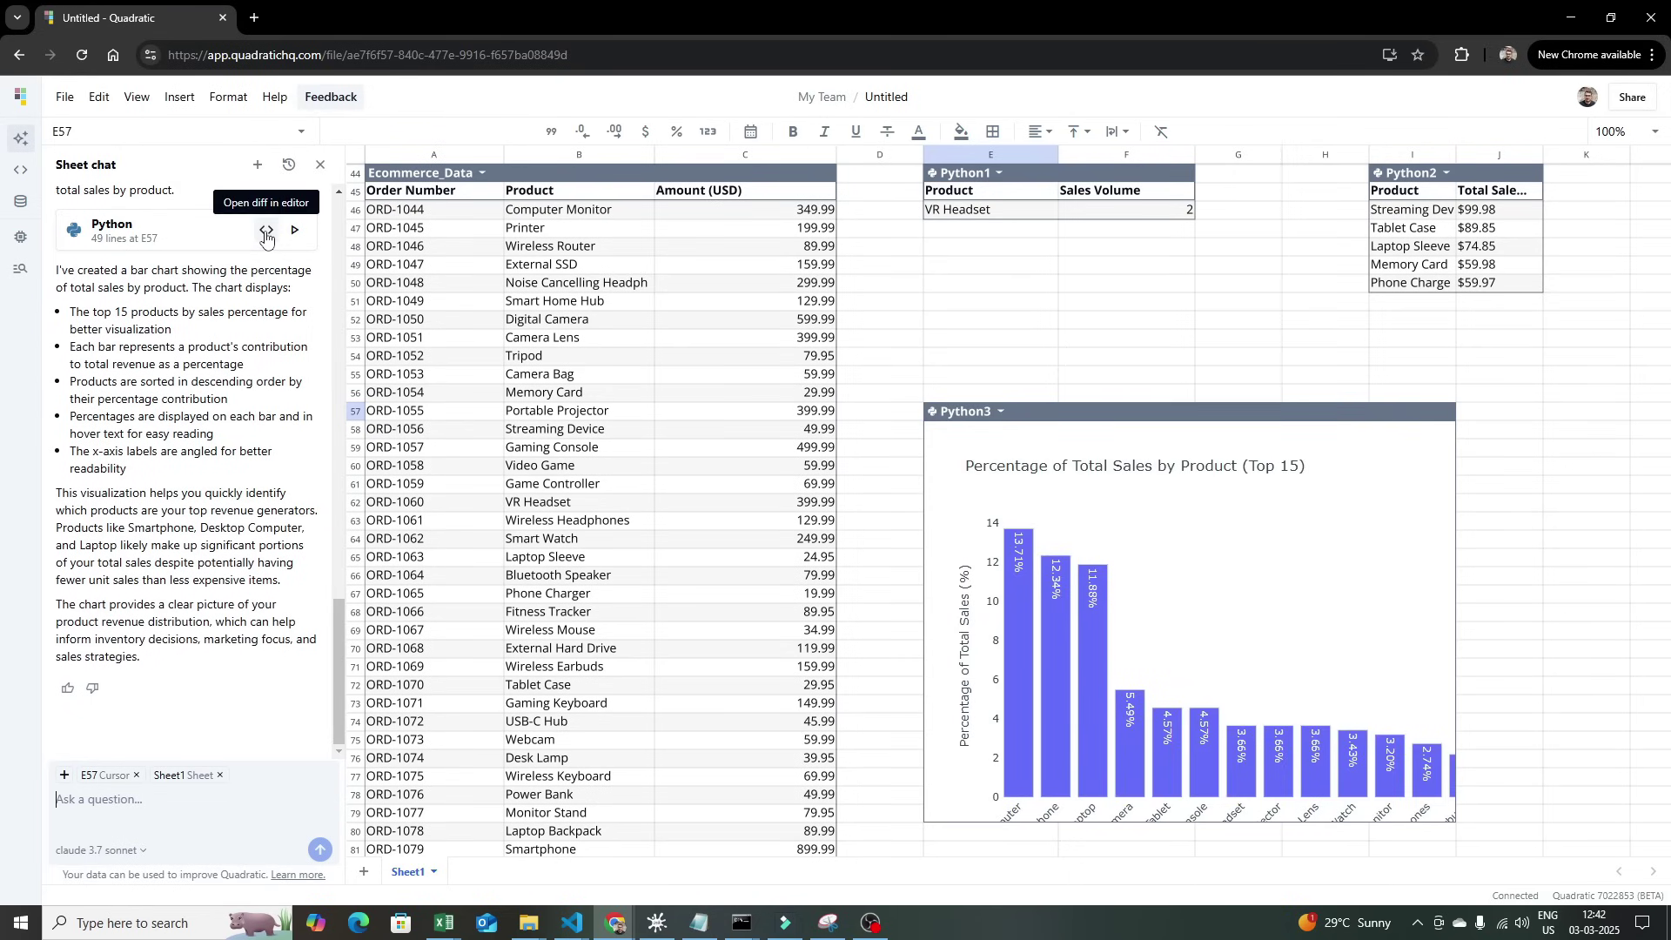
click(266, 230)
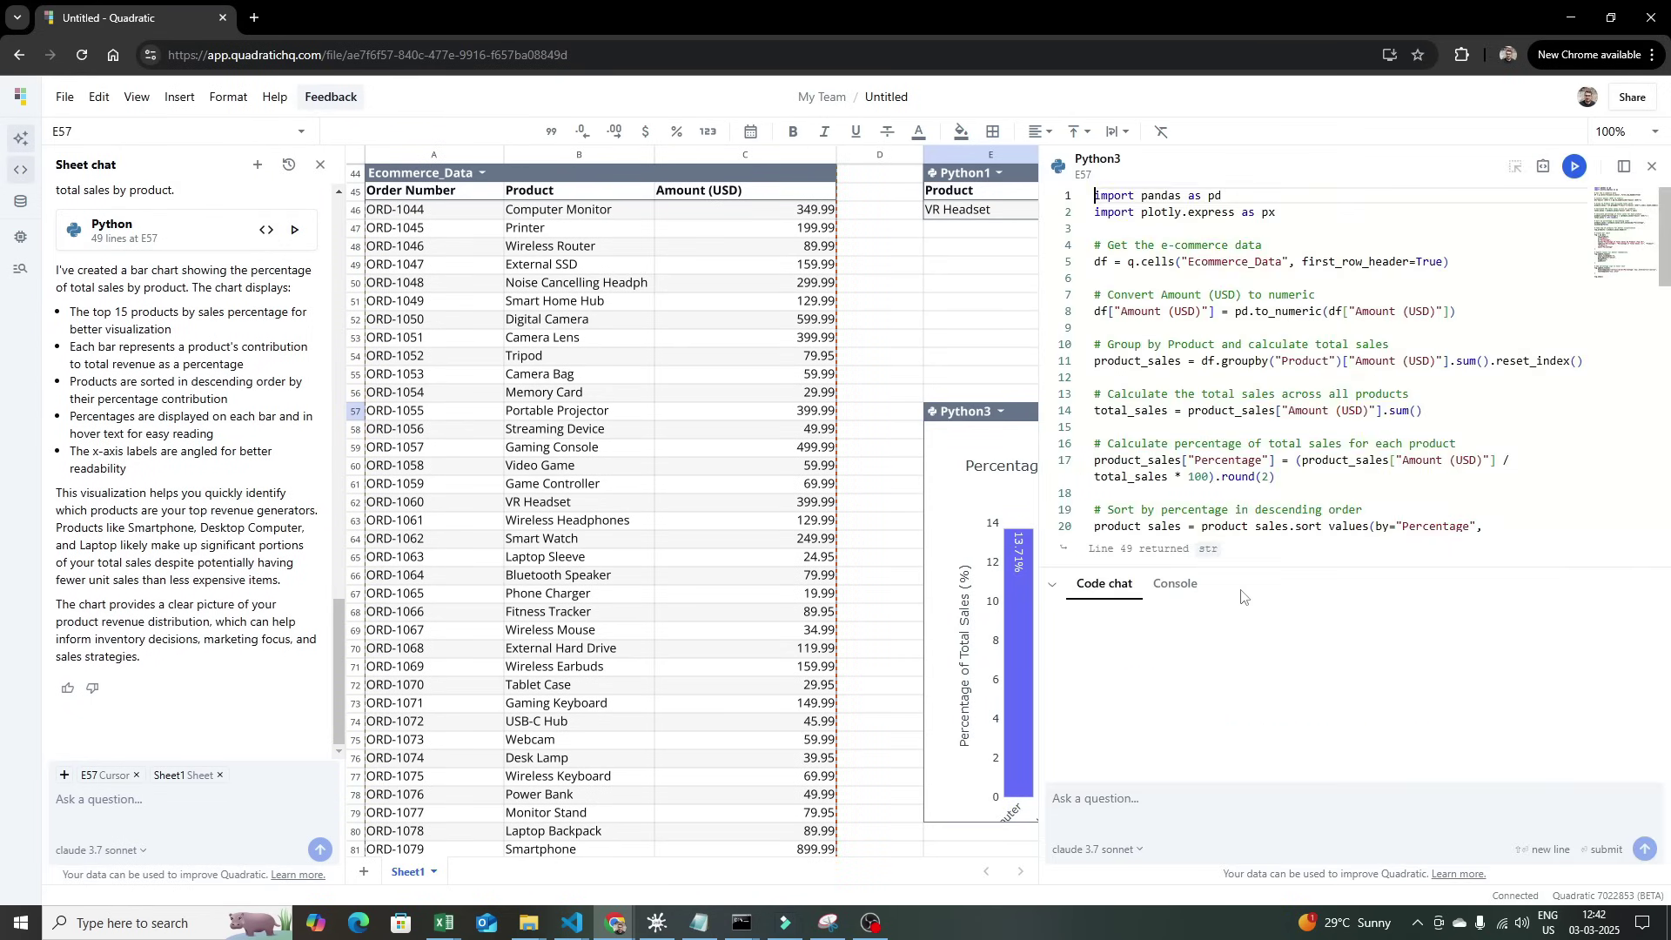
Review the bar chart's Python code from loading the data to sorting by percentage, and close the code editor
drag(1041, 278, 1036, 366)
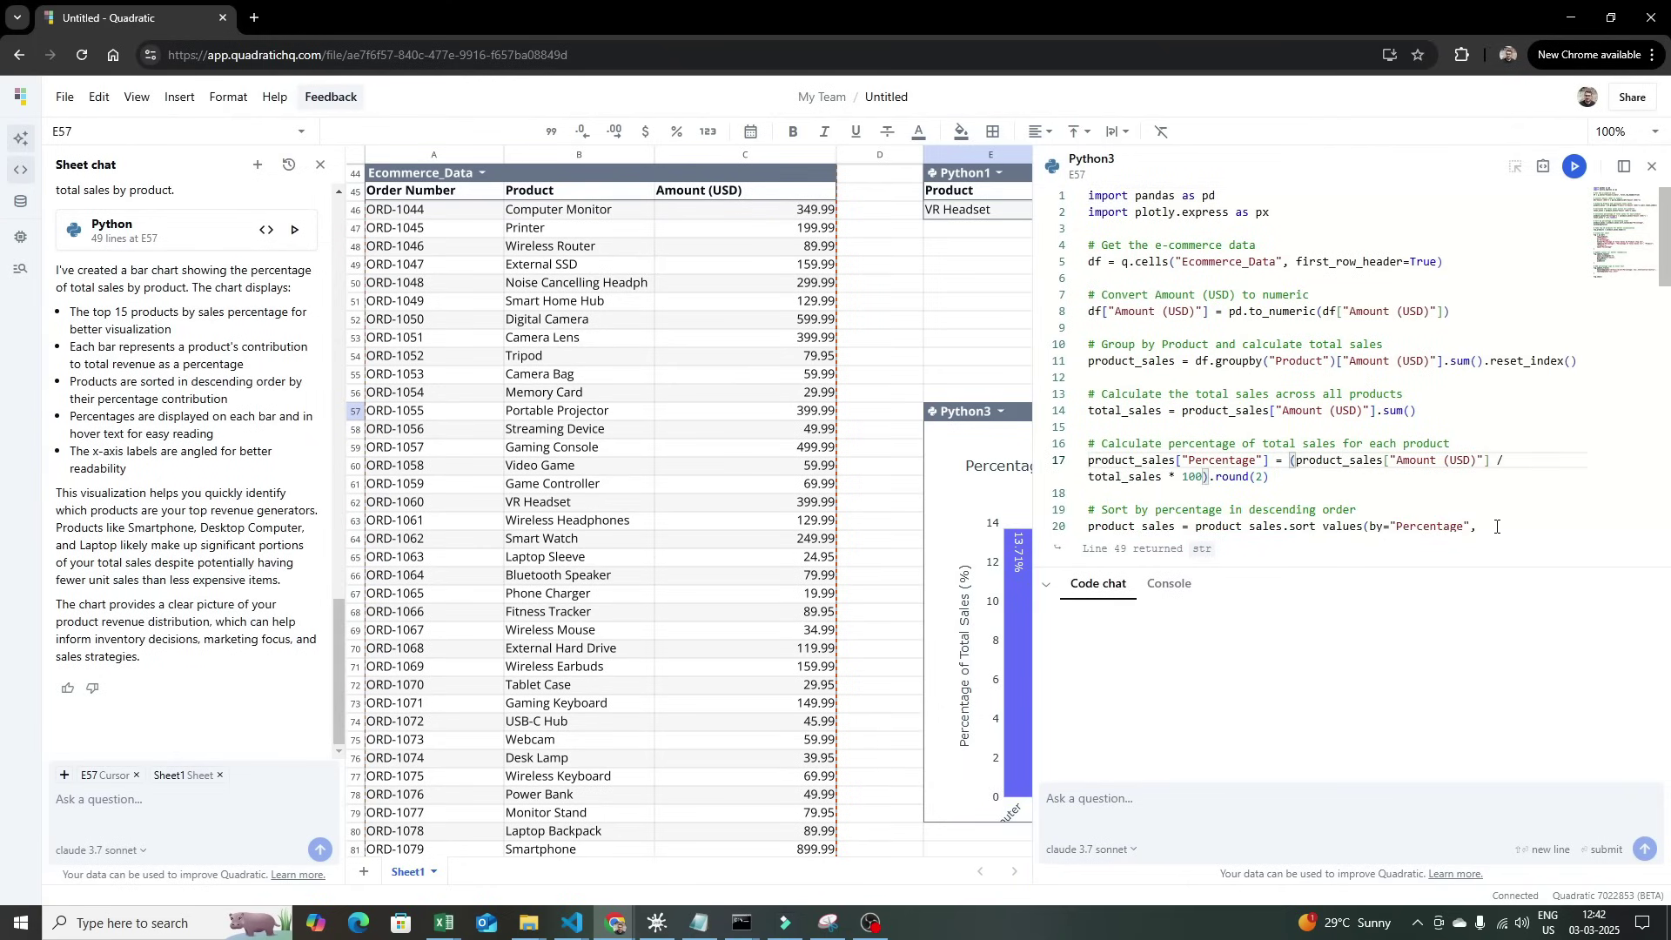
drag(1480, 525, 1087, 250)
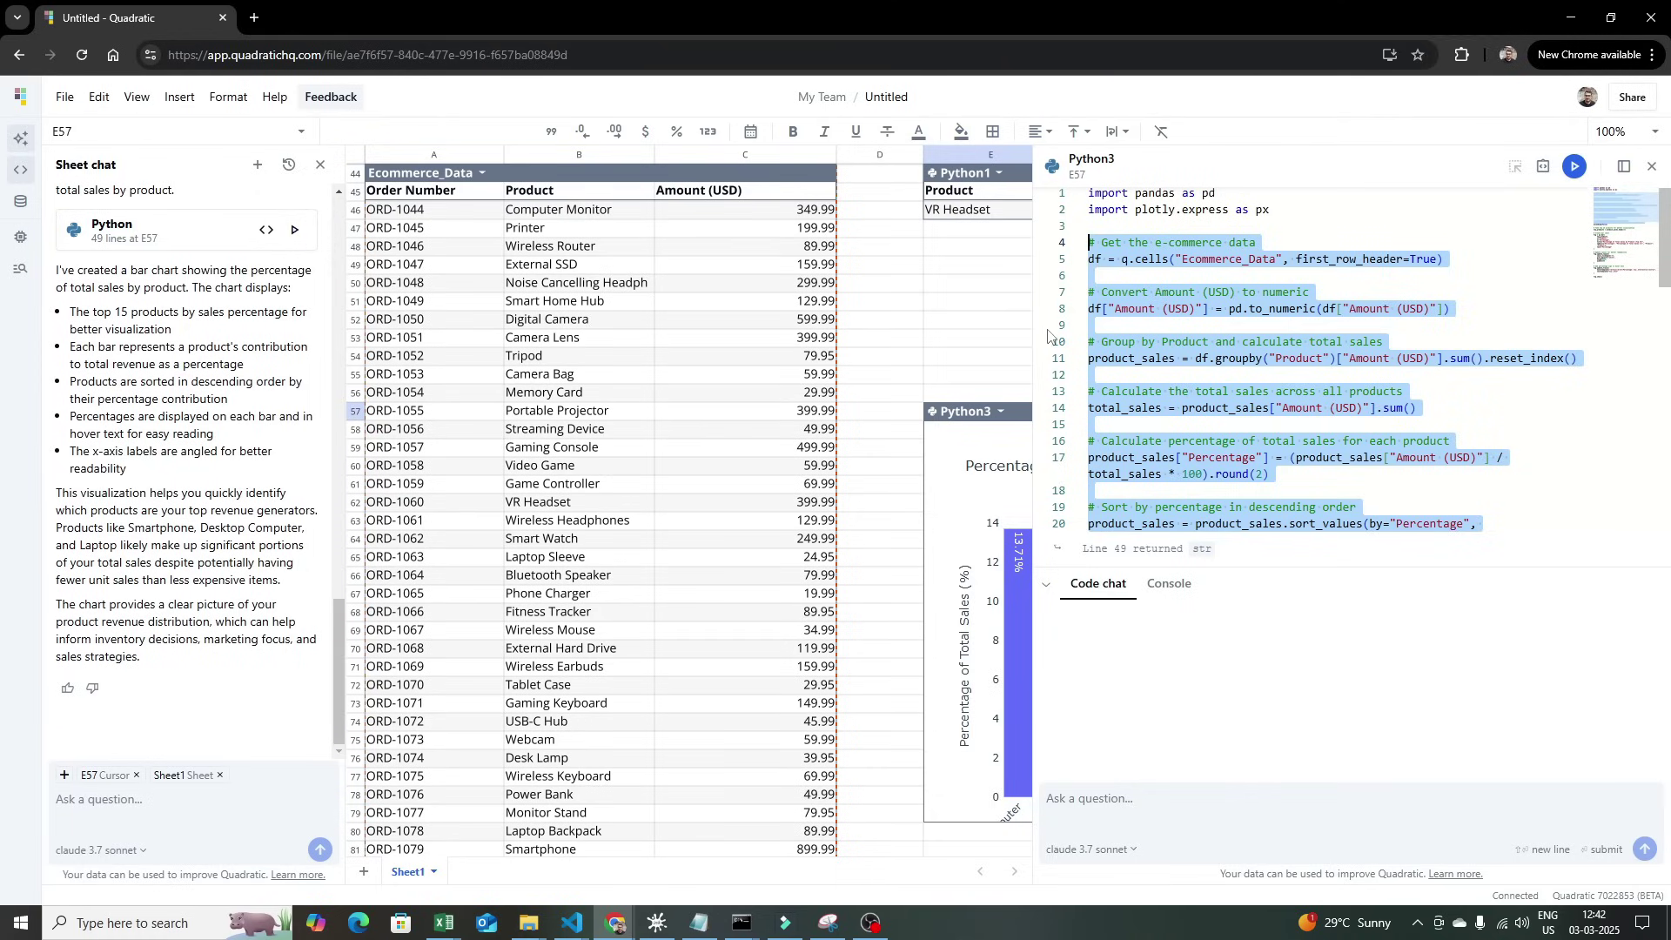
drag(1031, 337, 1370, 339)
click(1656, 166)
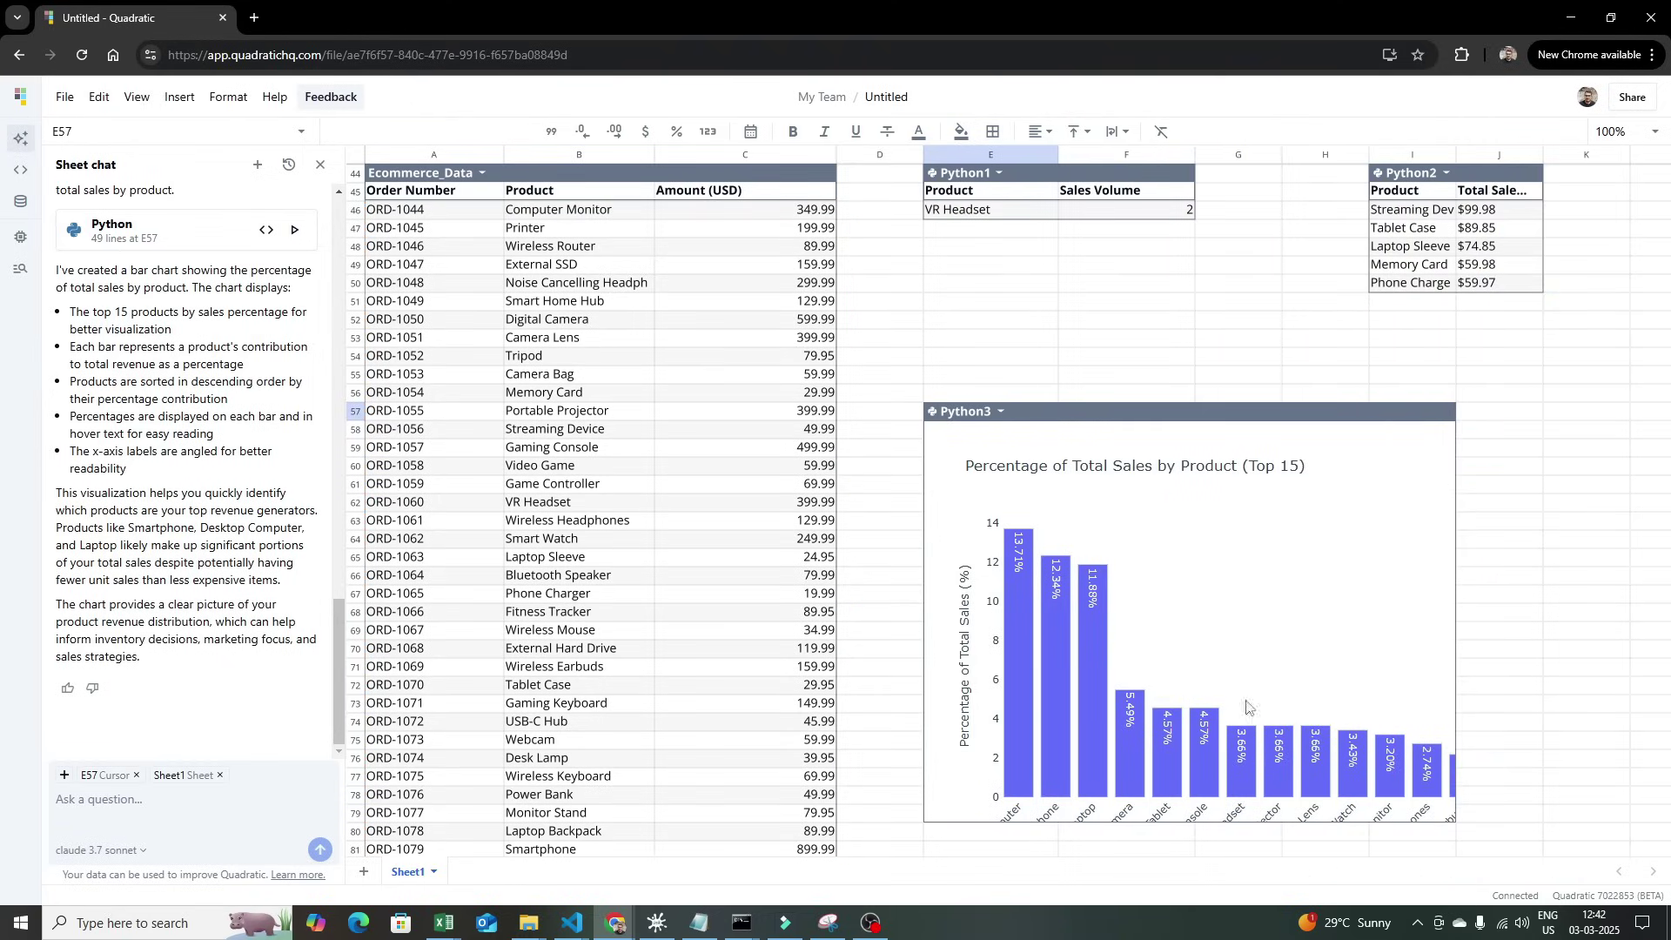
Ask the sheet chat to create a pie chart for the percentage of Total Sales Amount by product at cell E83
scroll(1305, 575, down, 2)
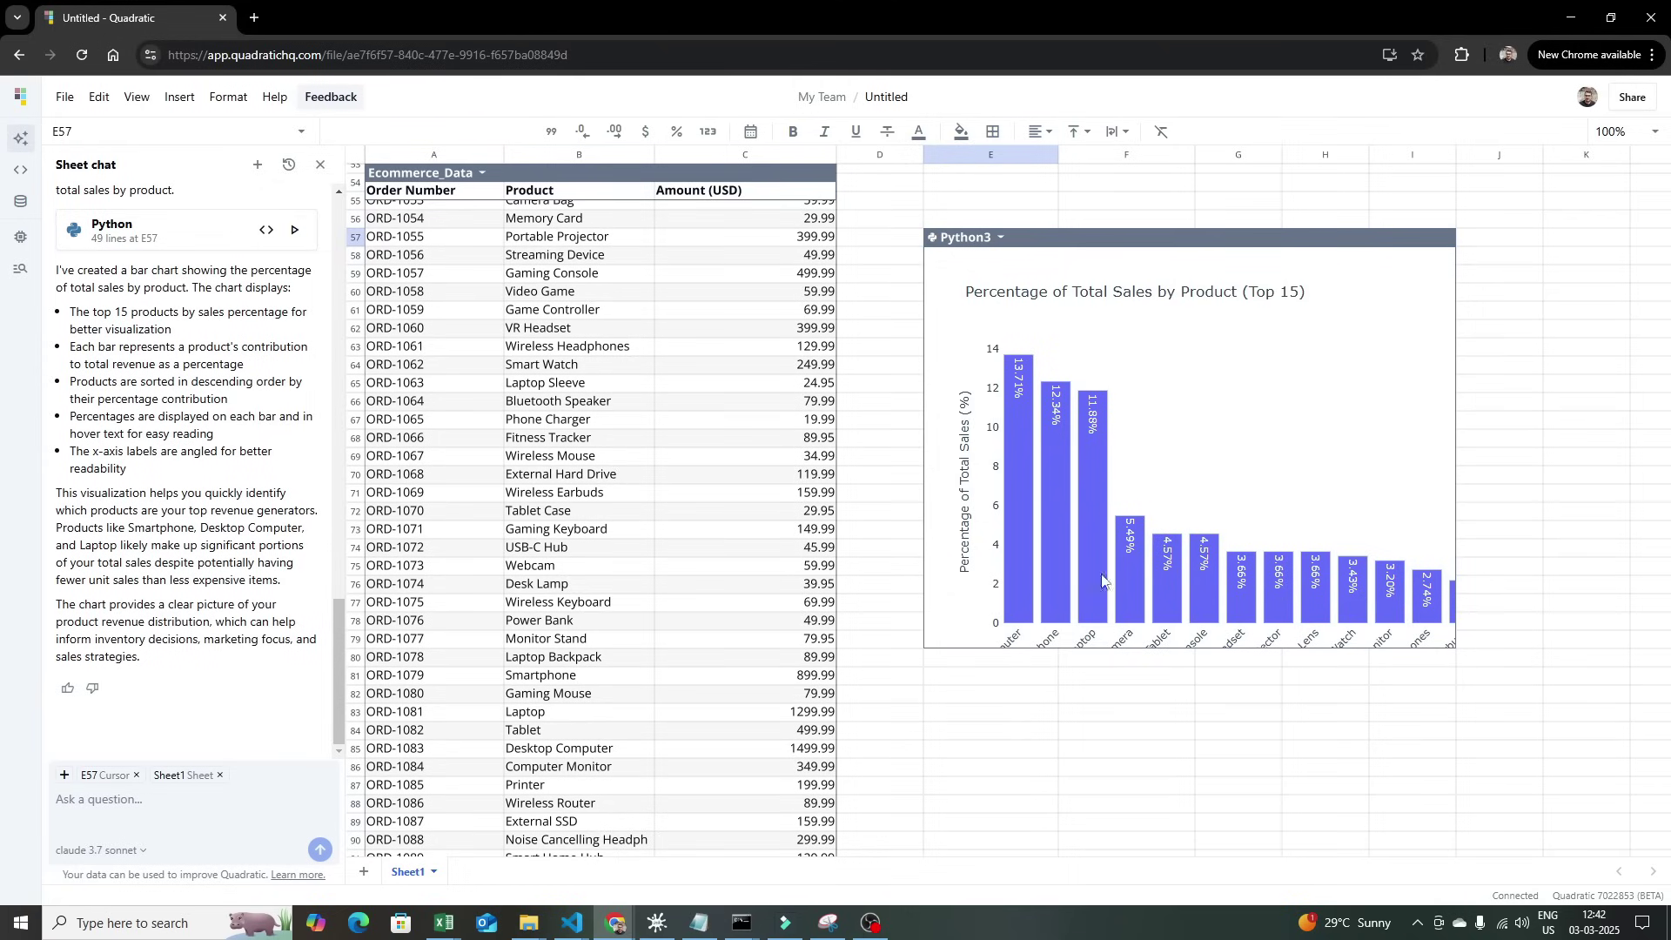
click(1230, 636)
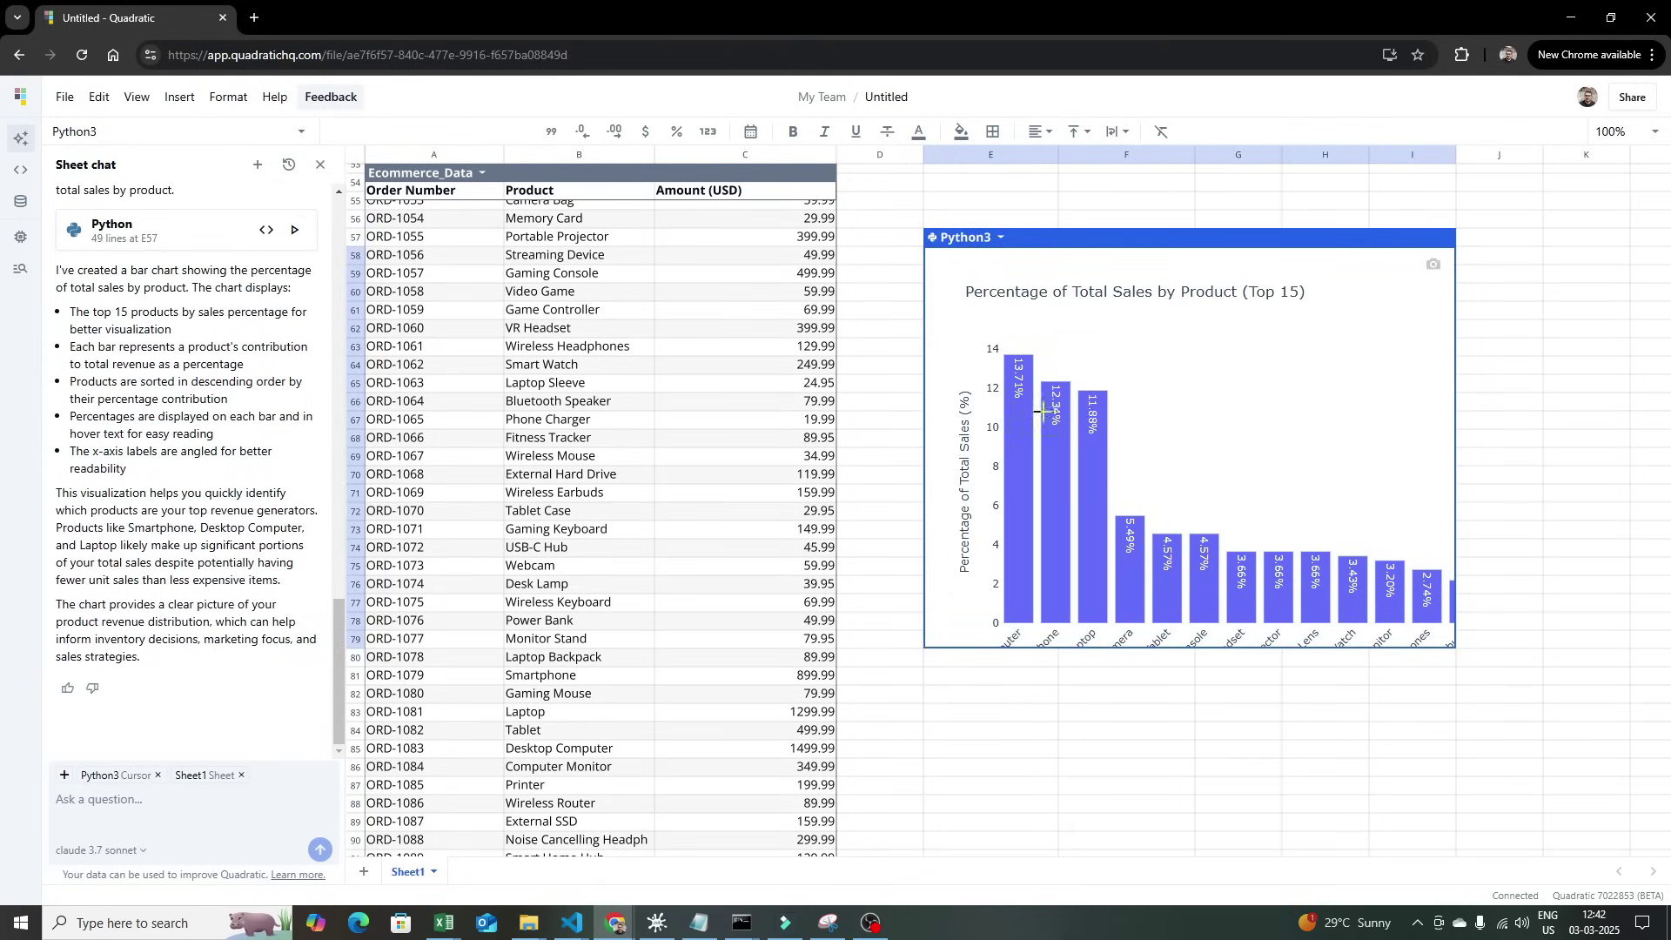
mouse_move(1299, 610)
scroll(1258, 644, down, 2)
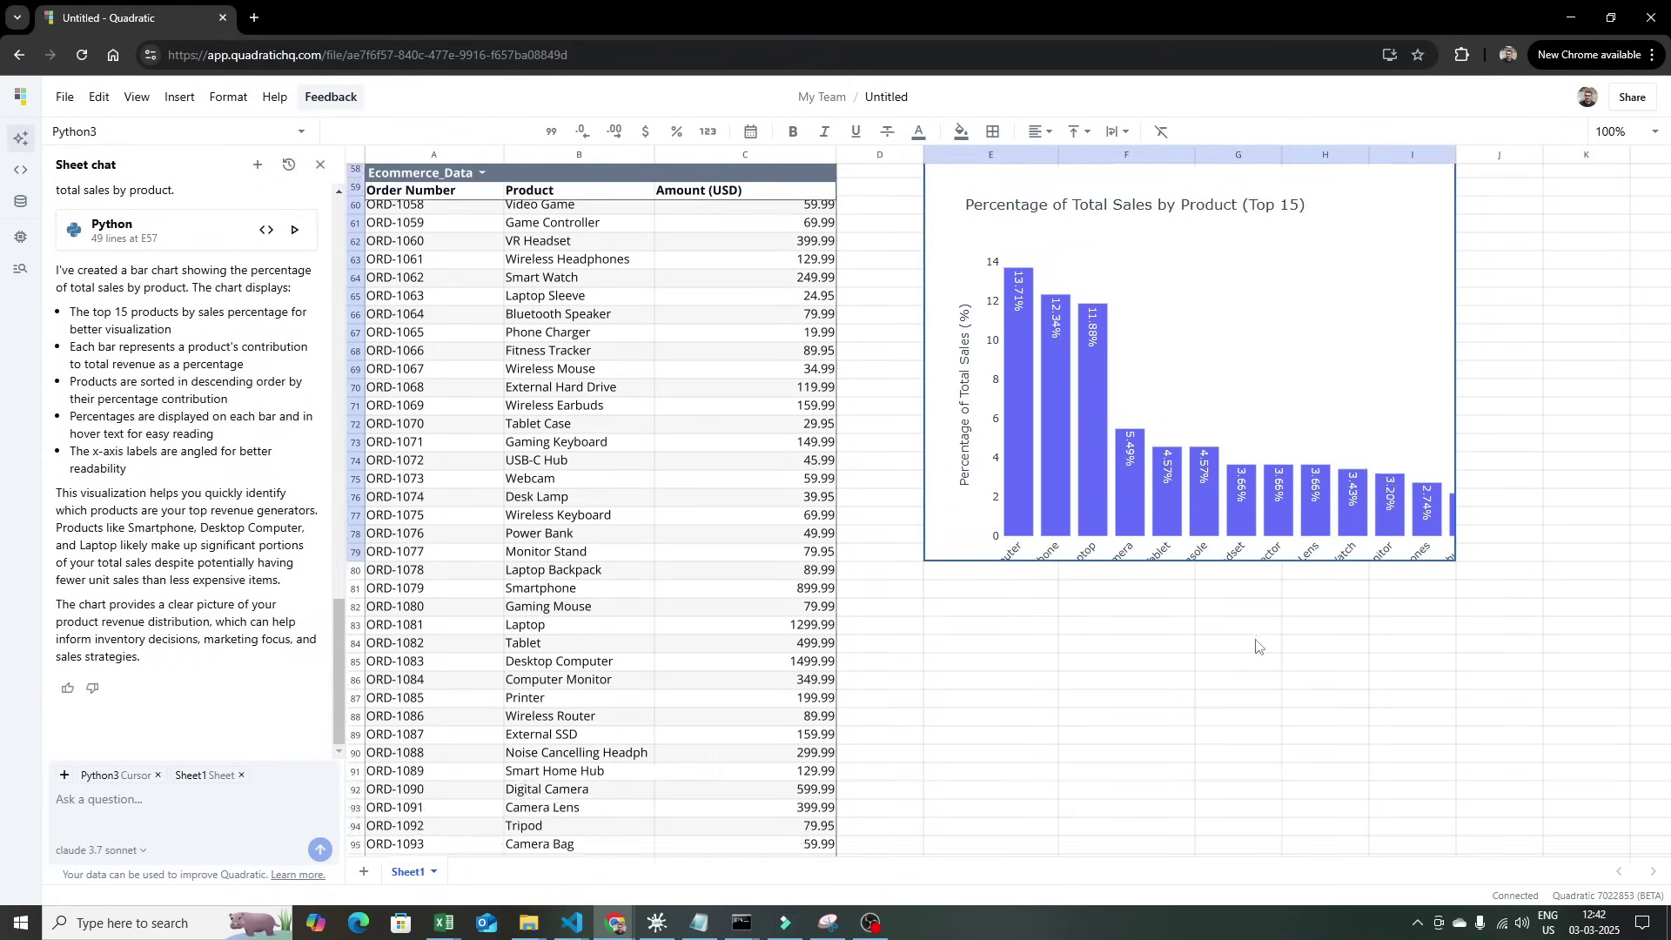
click(942, 544)
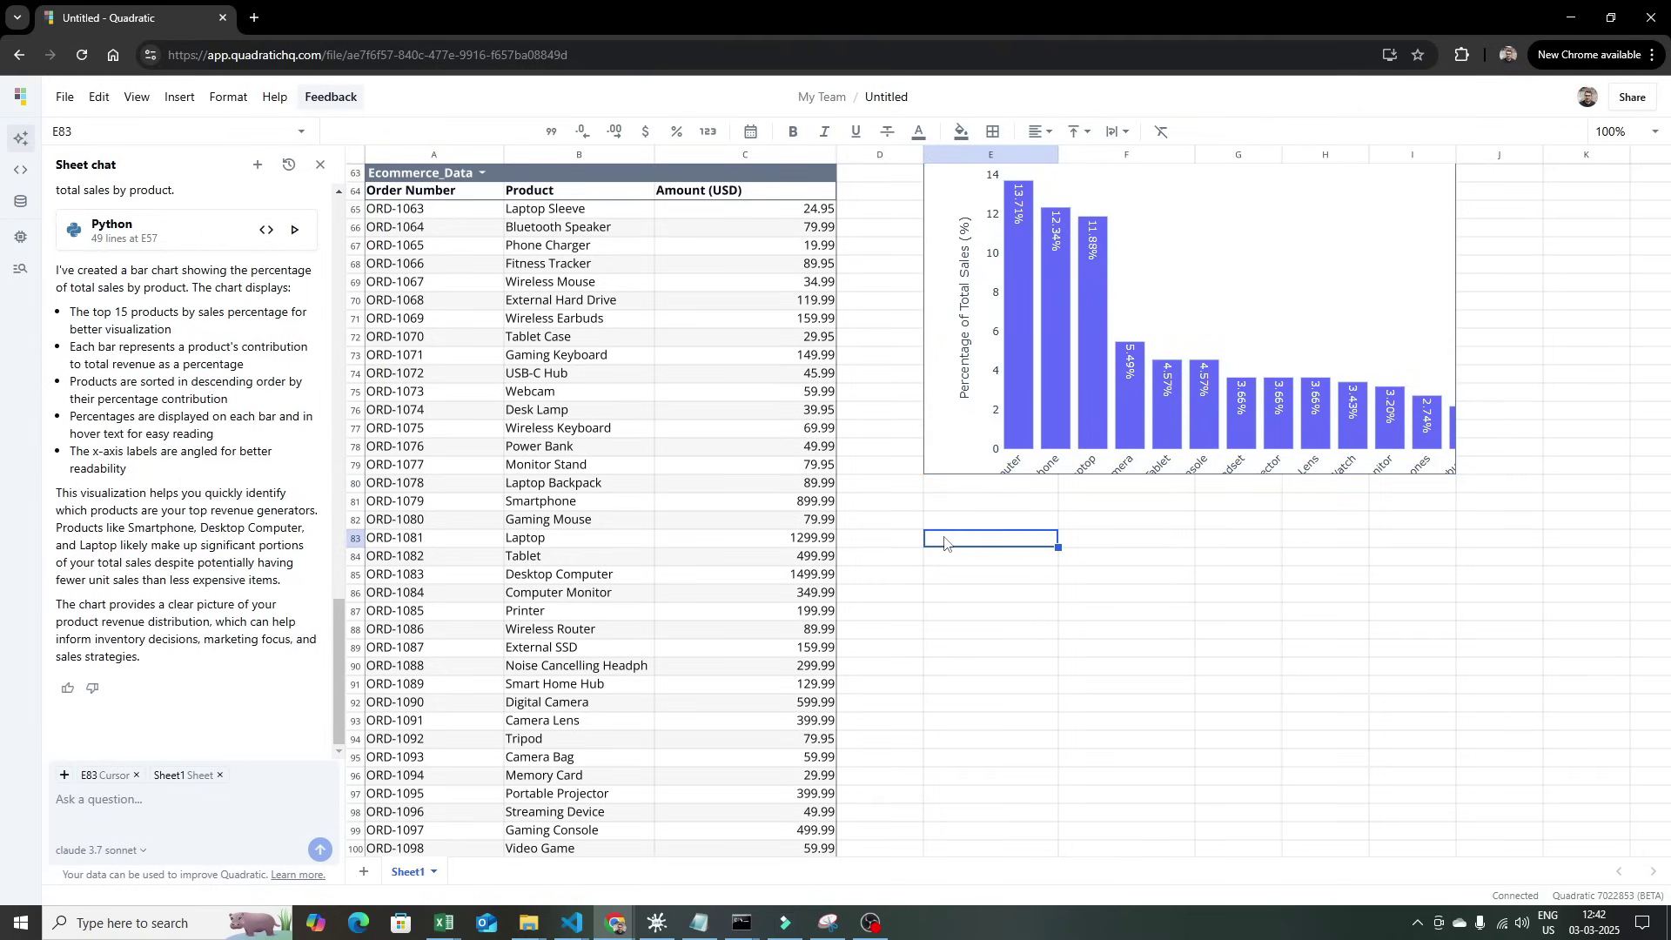
click(161, 839)
text(cr)
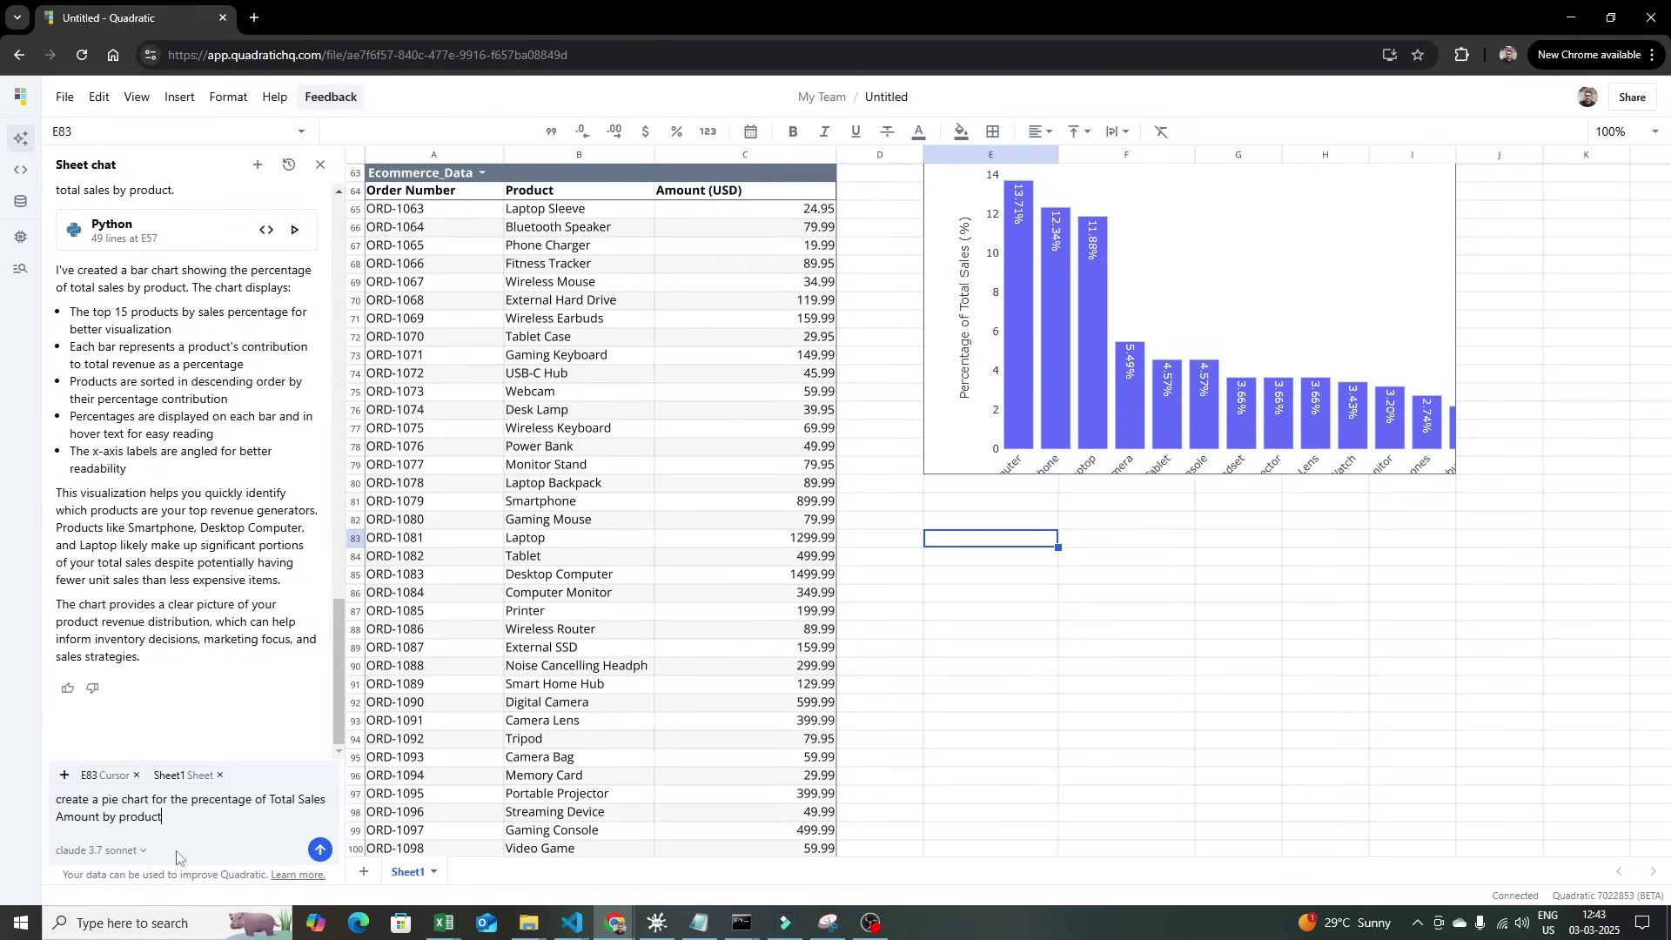
key(Return)
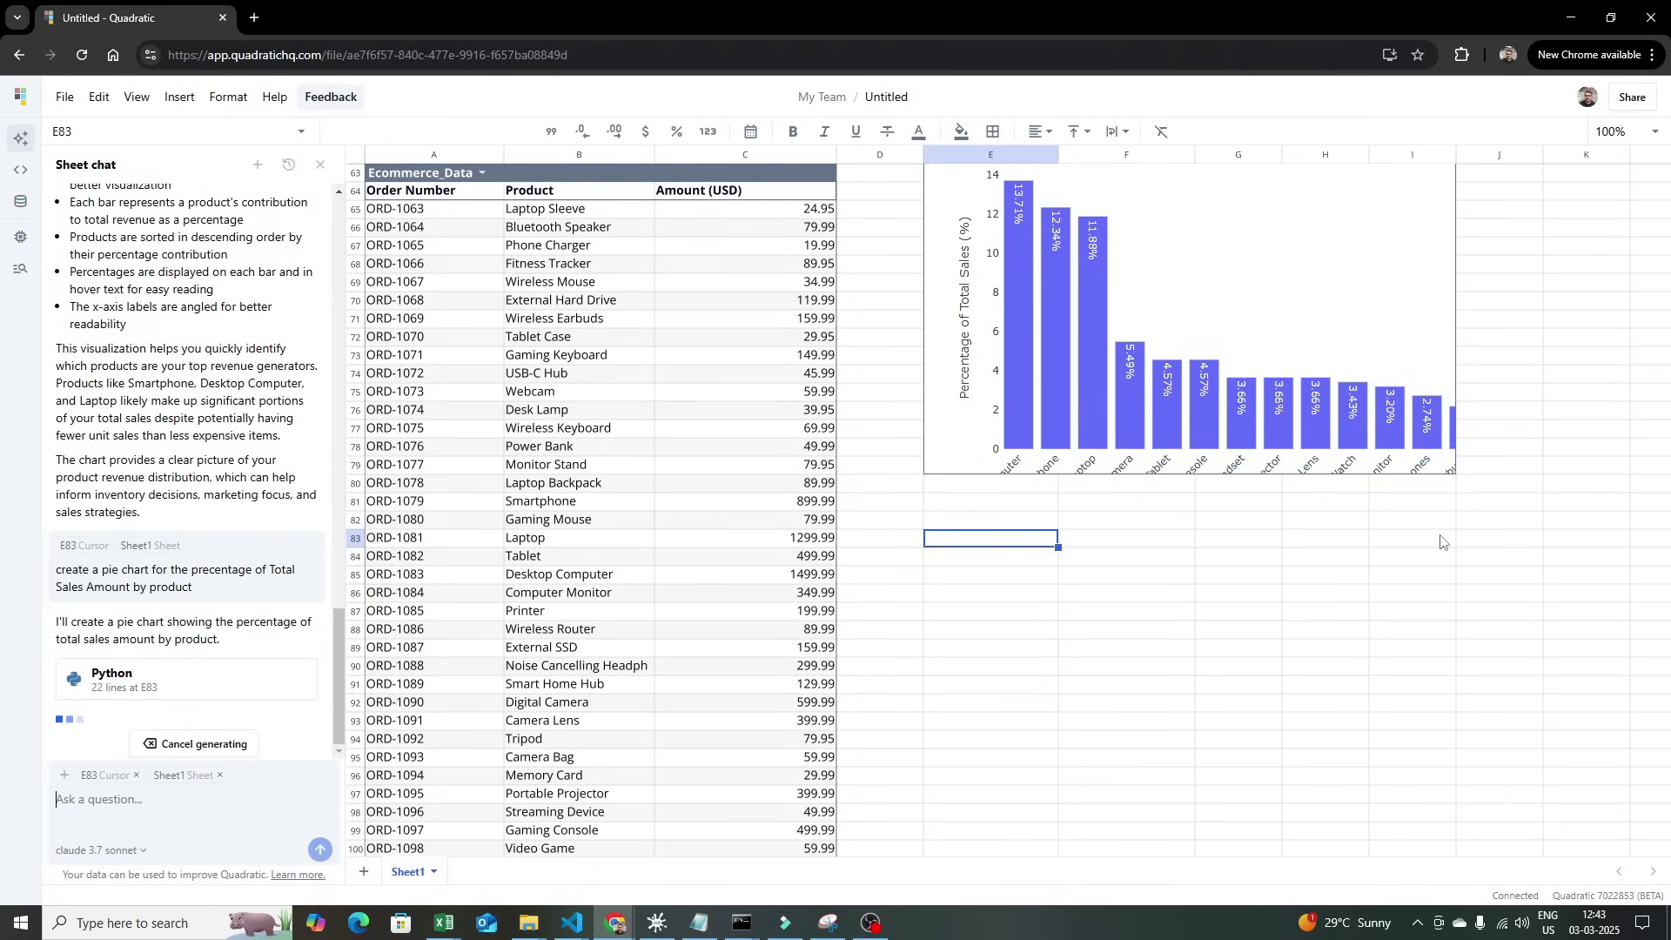
Enlarge the pie chart to extend across column K and down to about row 110, so the whole pie and its legend fit
scroll(1441, 541, down, 3)
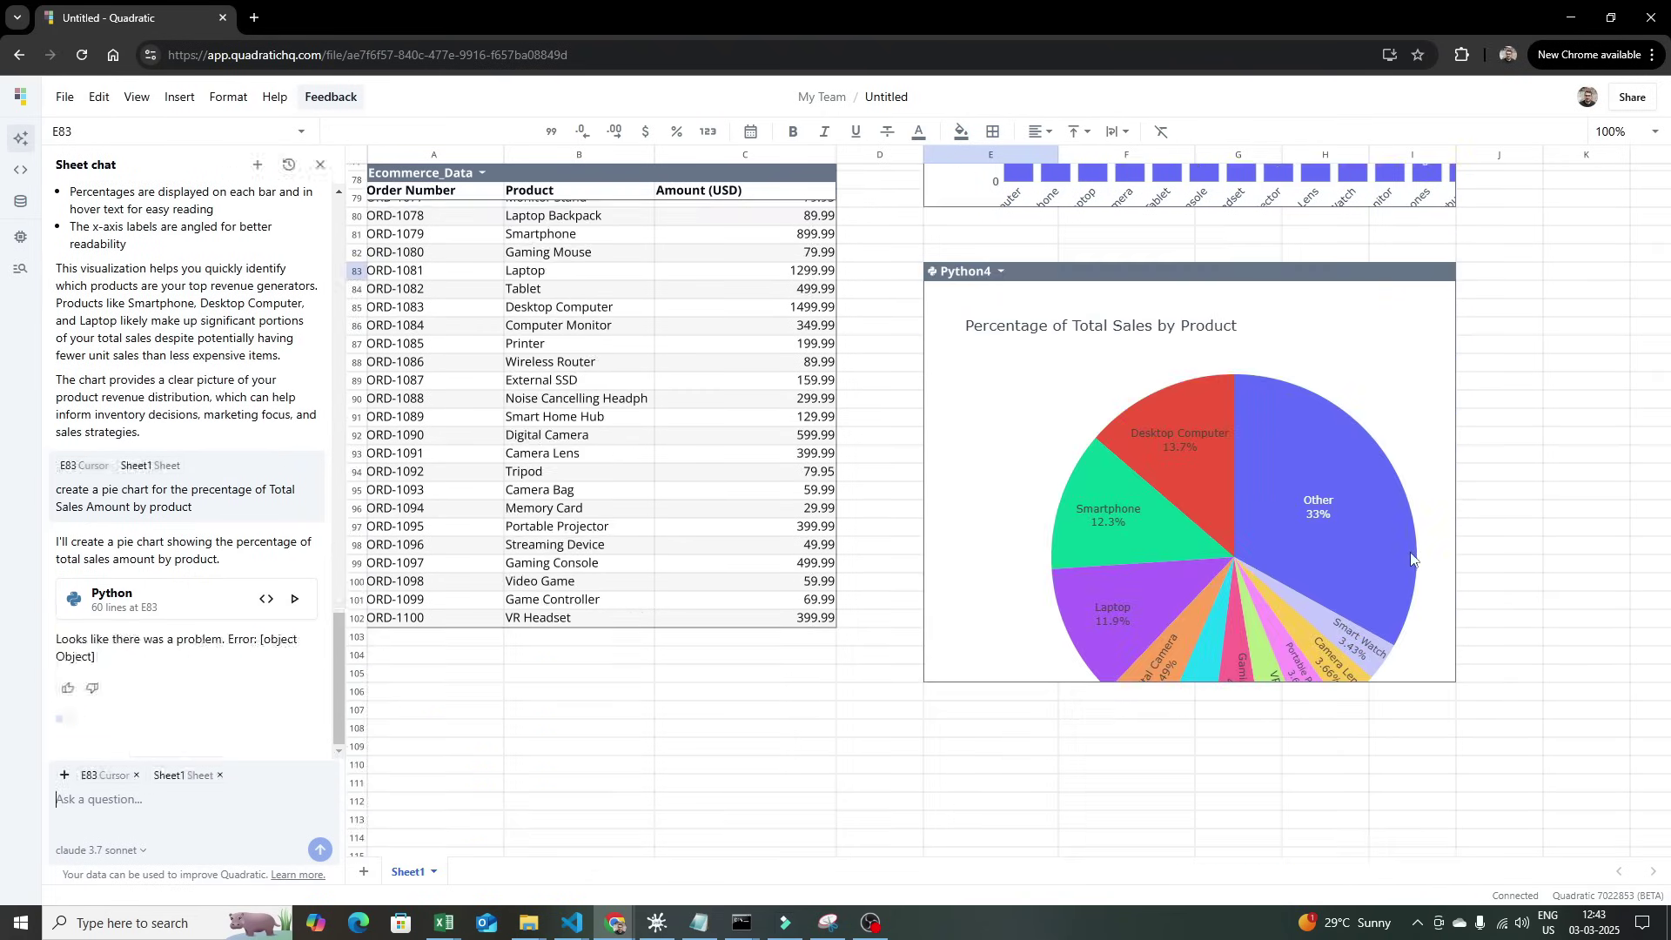
click(1459, 684)
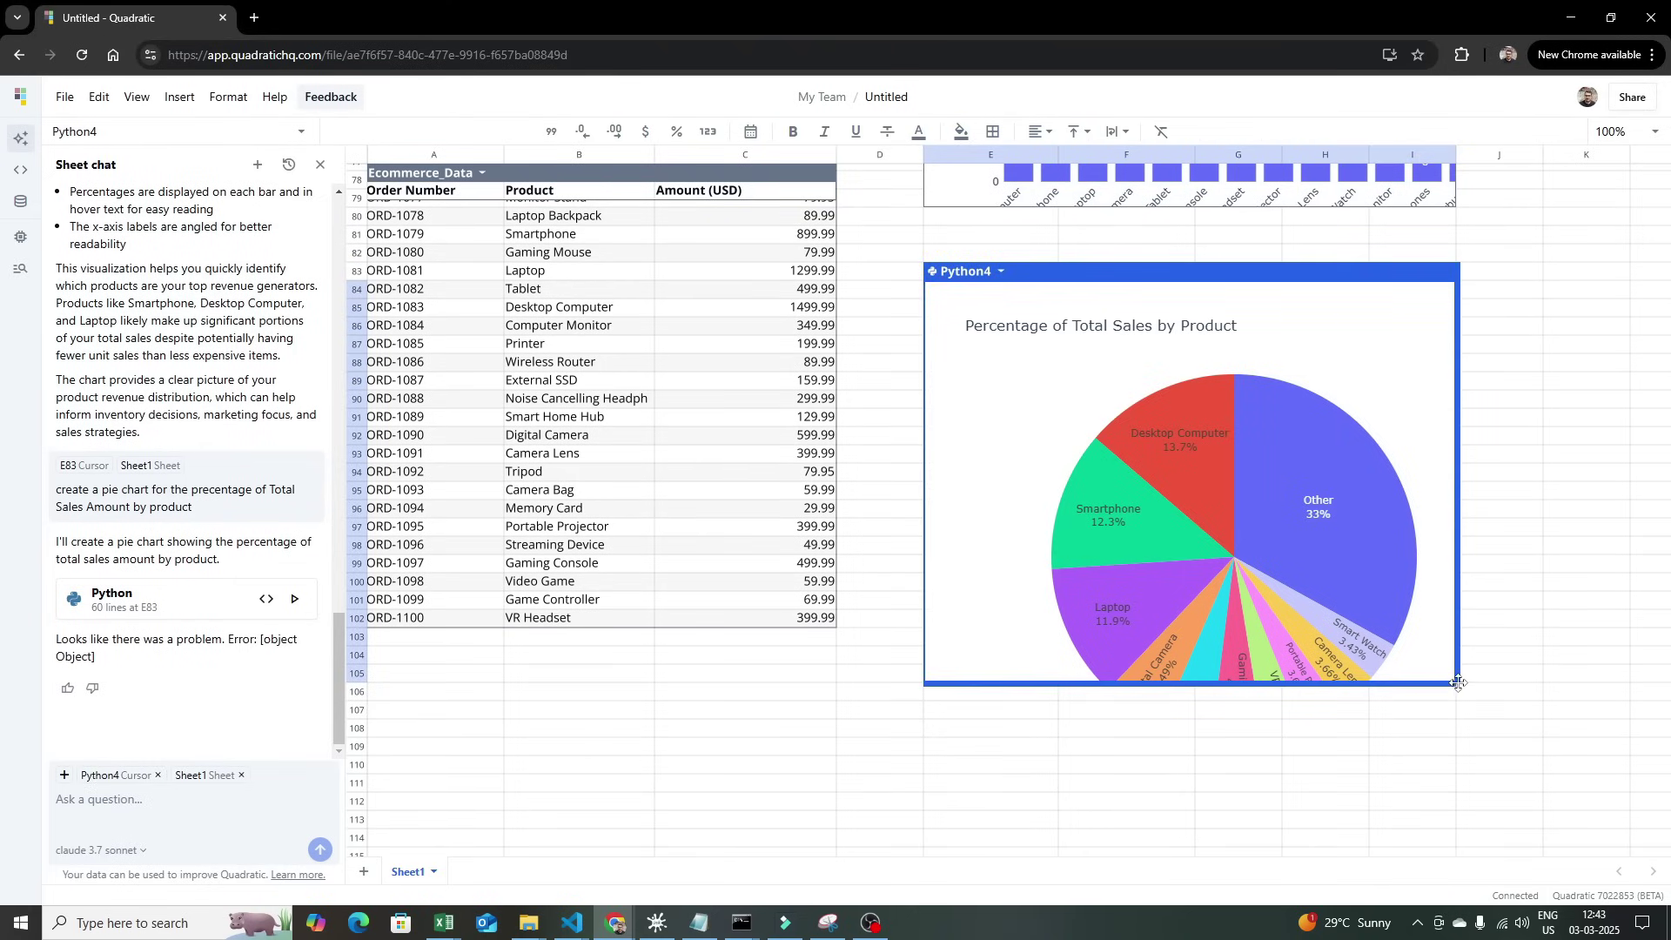
drag(1459, 684, 1589, 766)
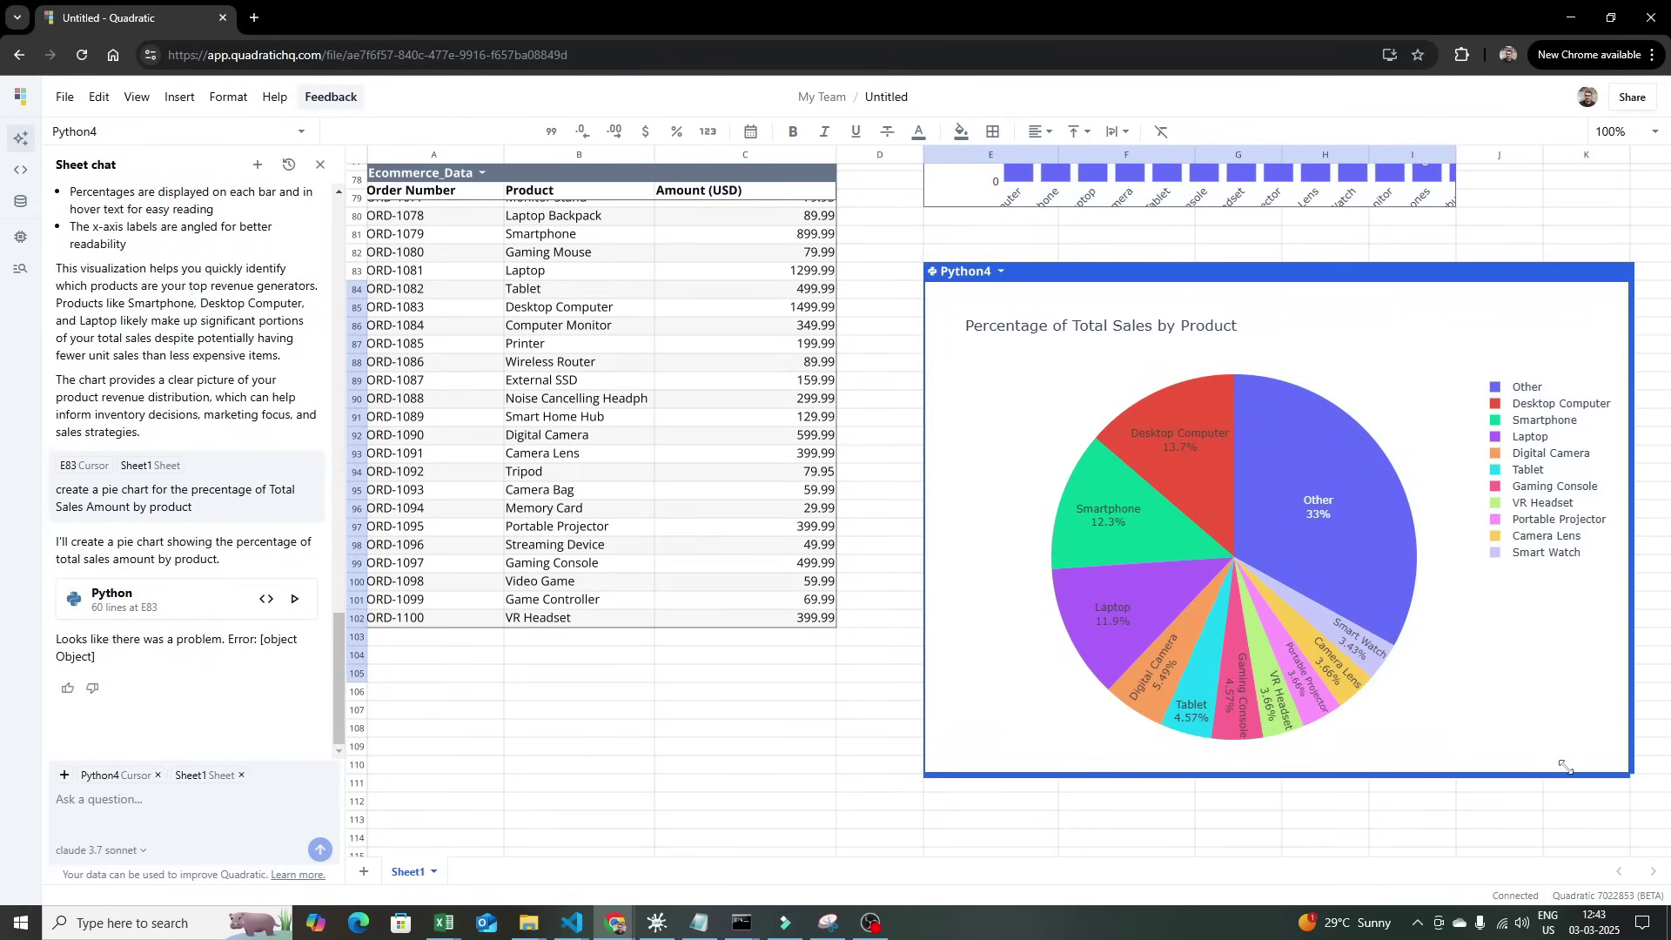
Enlarge the bar chart down to row 82 and across column K, so all bars and product labels fit
scroll(1354, 322, up, 2)
click(1444, 356)
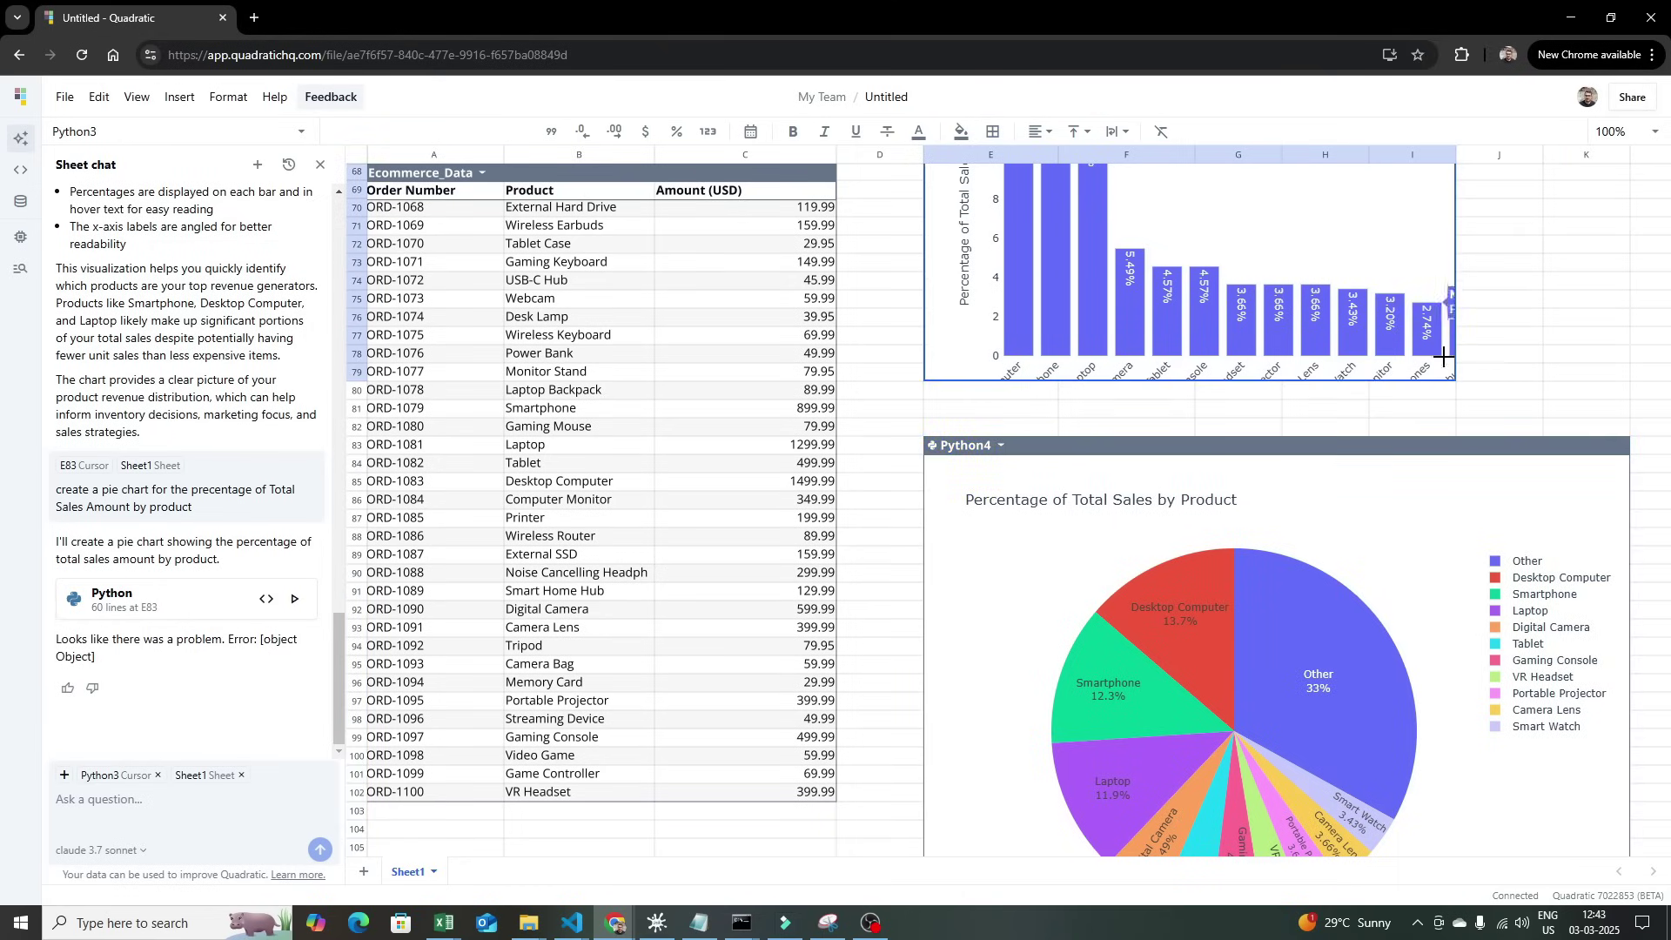
drag(1445, 380, 1552, 433)
scroll(1504, 392, up, 3)
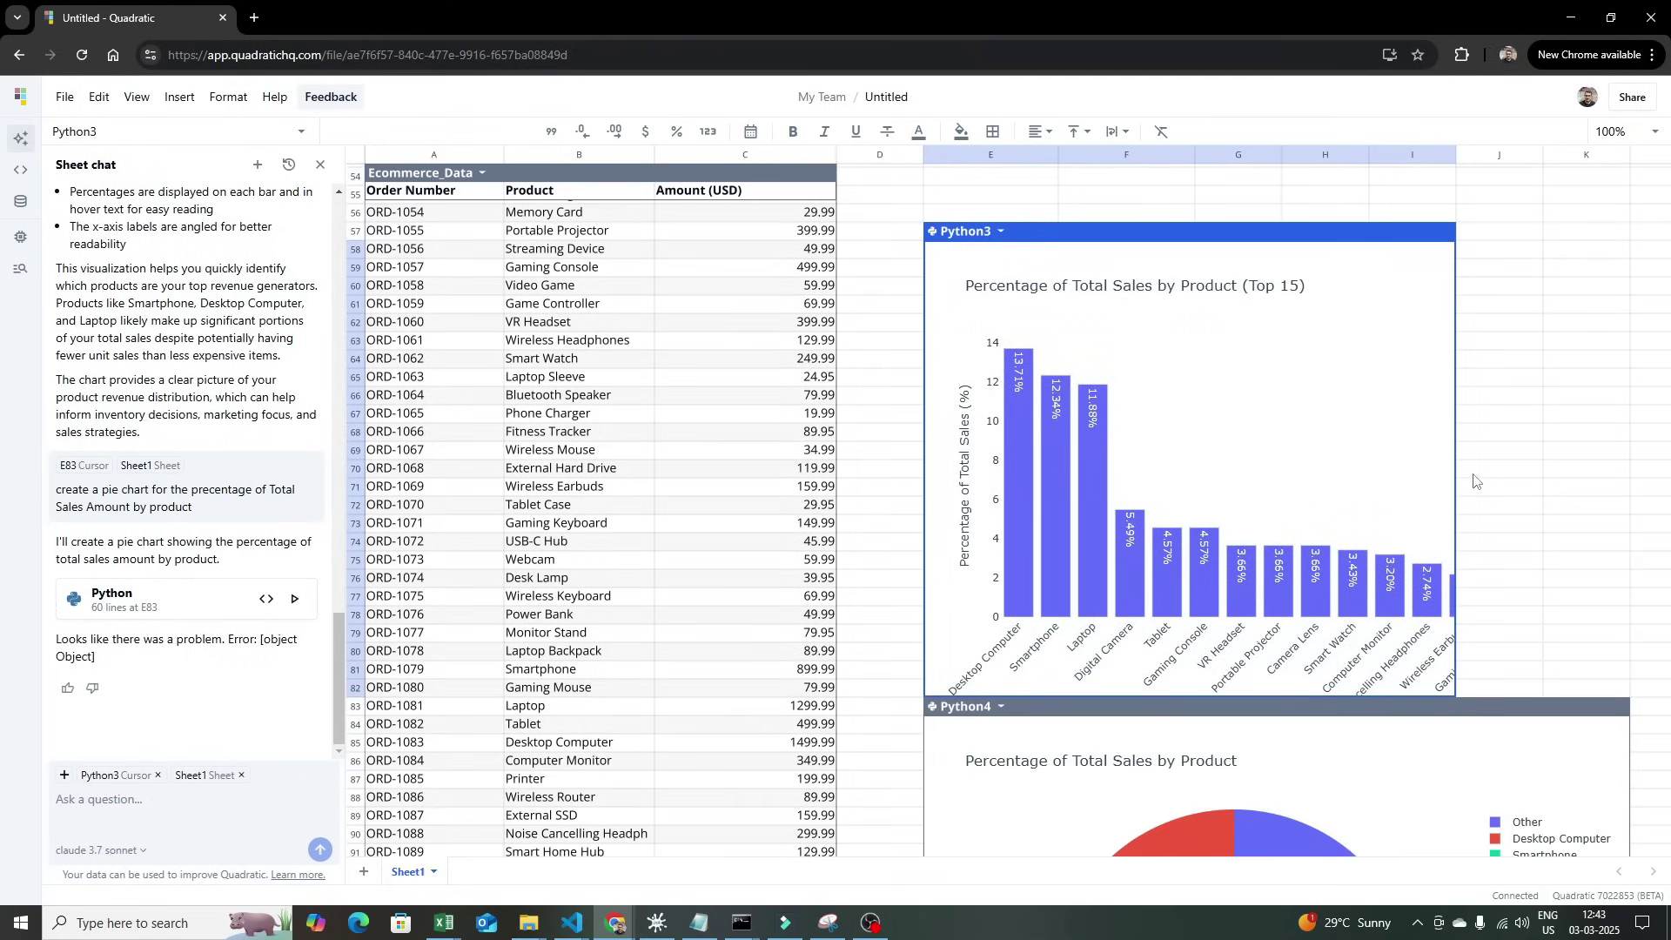
drag(1462, 490, 1570, 488)
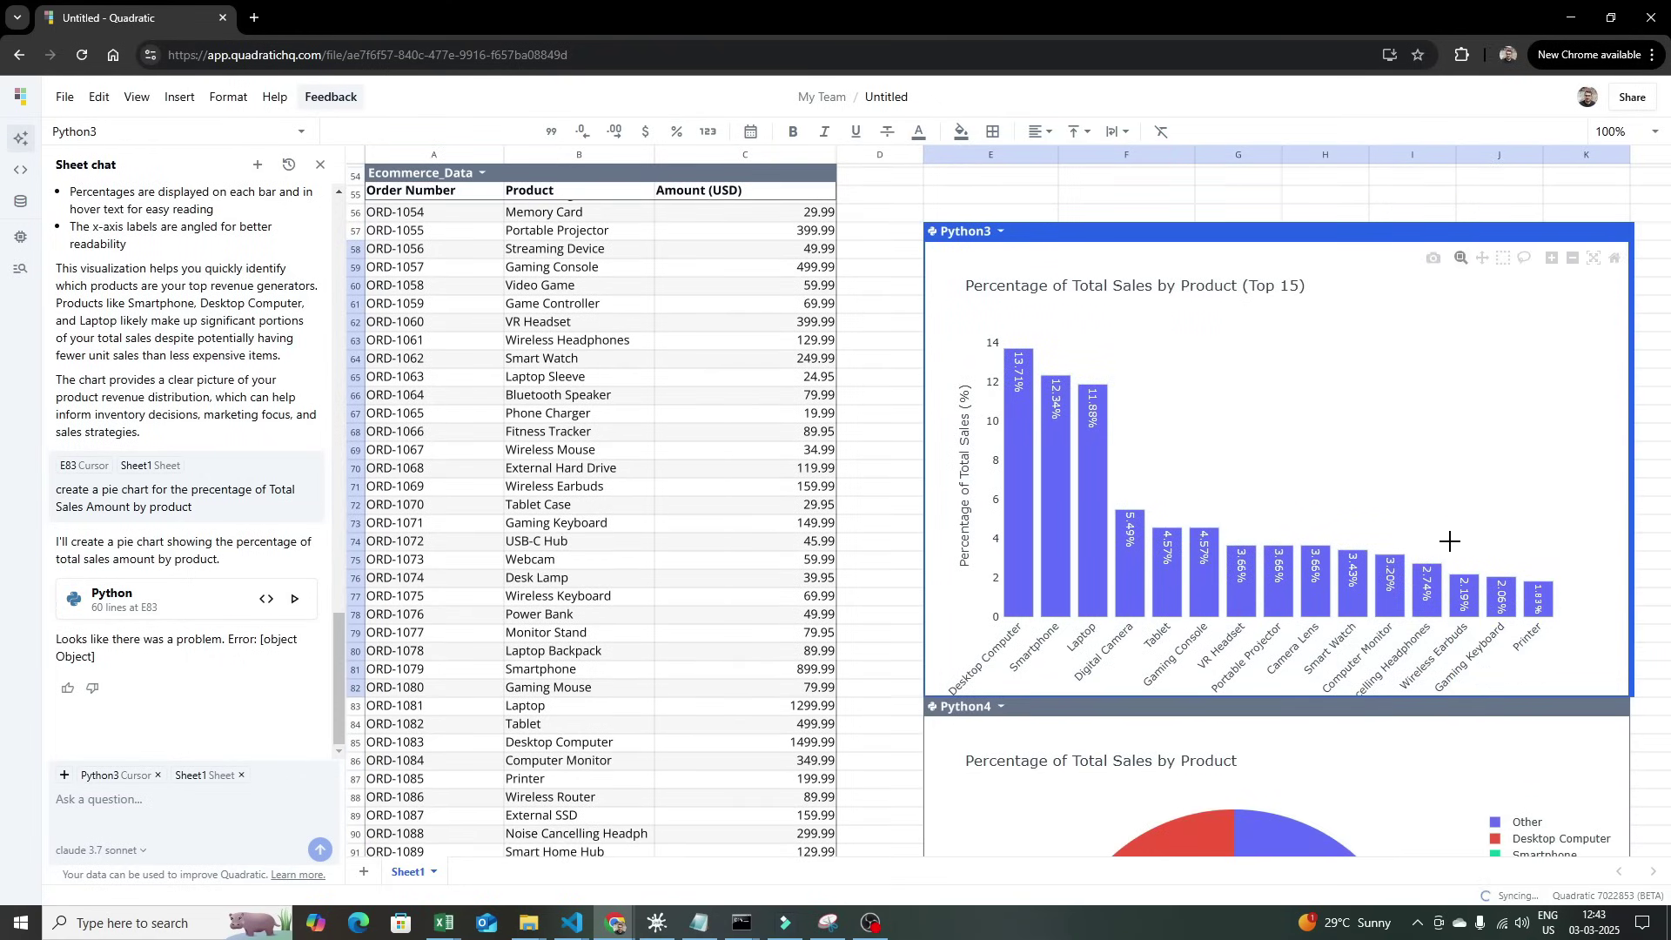
View the enlarged pie chart, open its Python code from the chat reply, and close the code editor
scroll(1447, 577, down, 4)
scroll(1447, 577, down, 2)
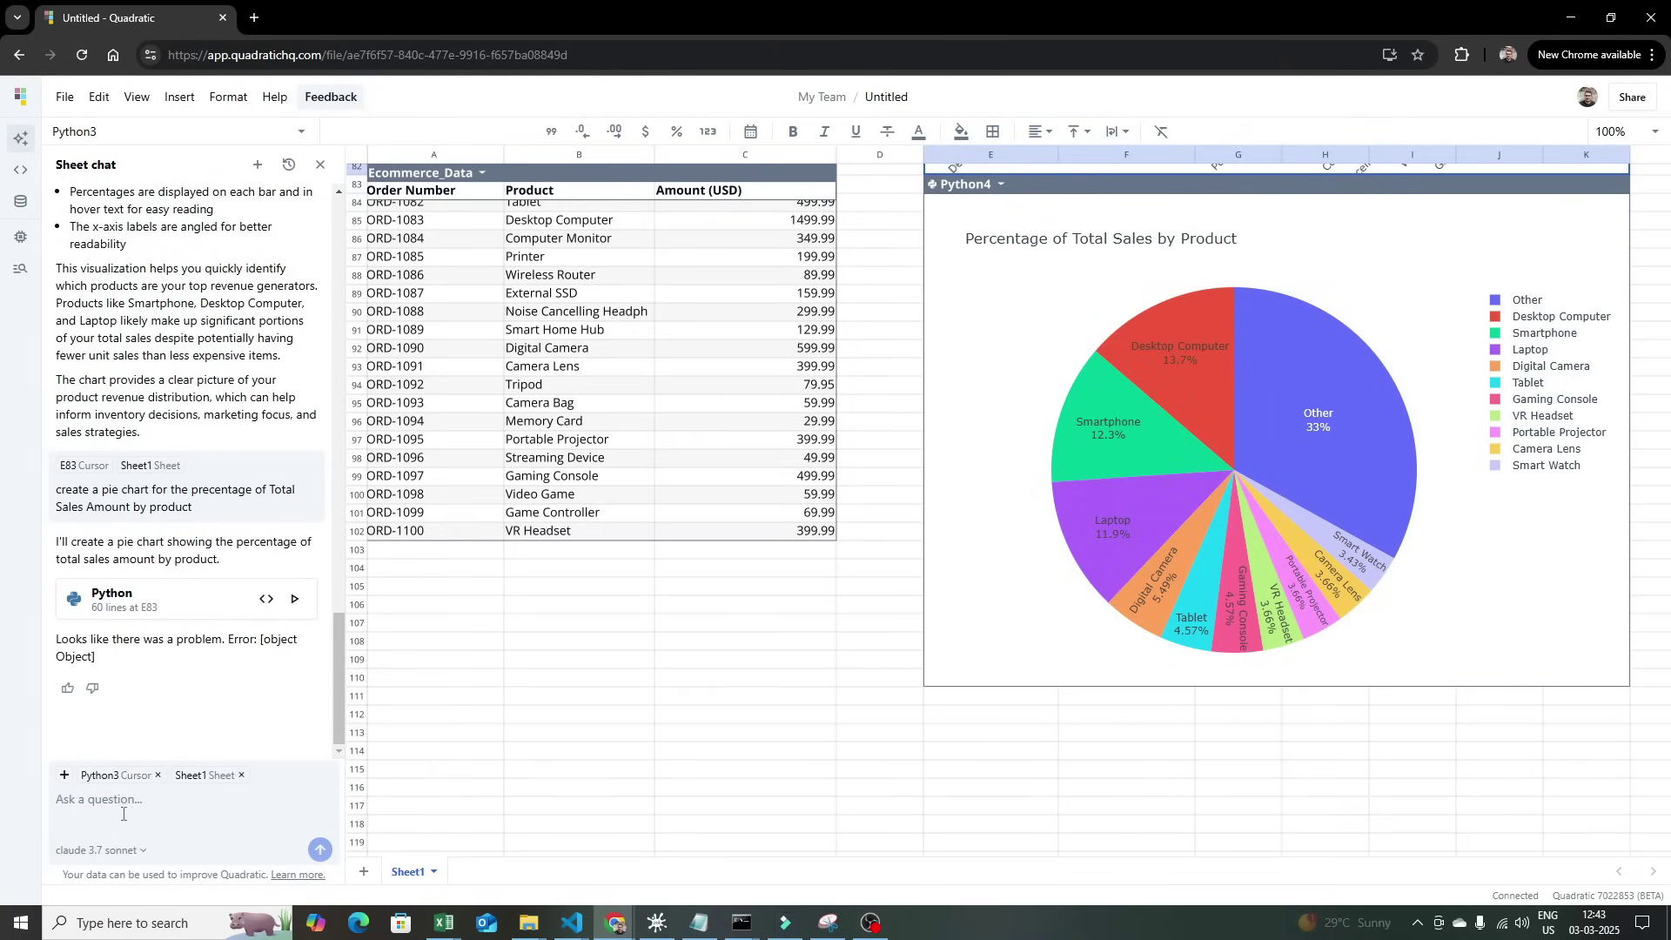
click(267, 598)
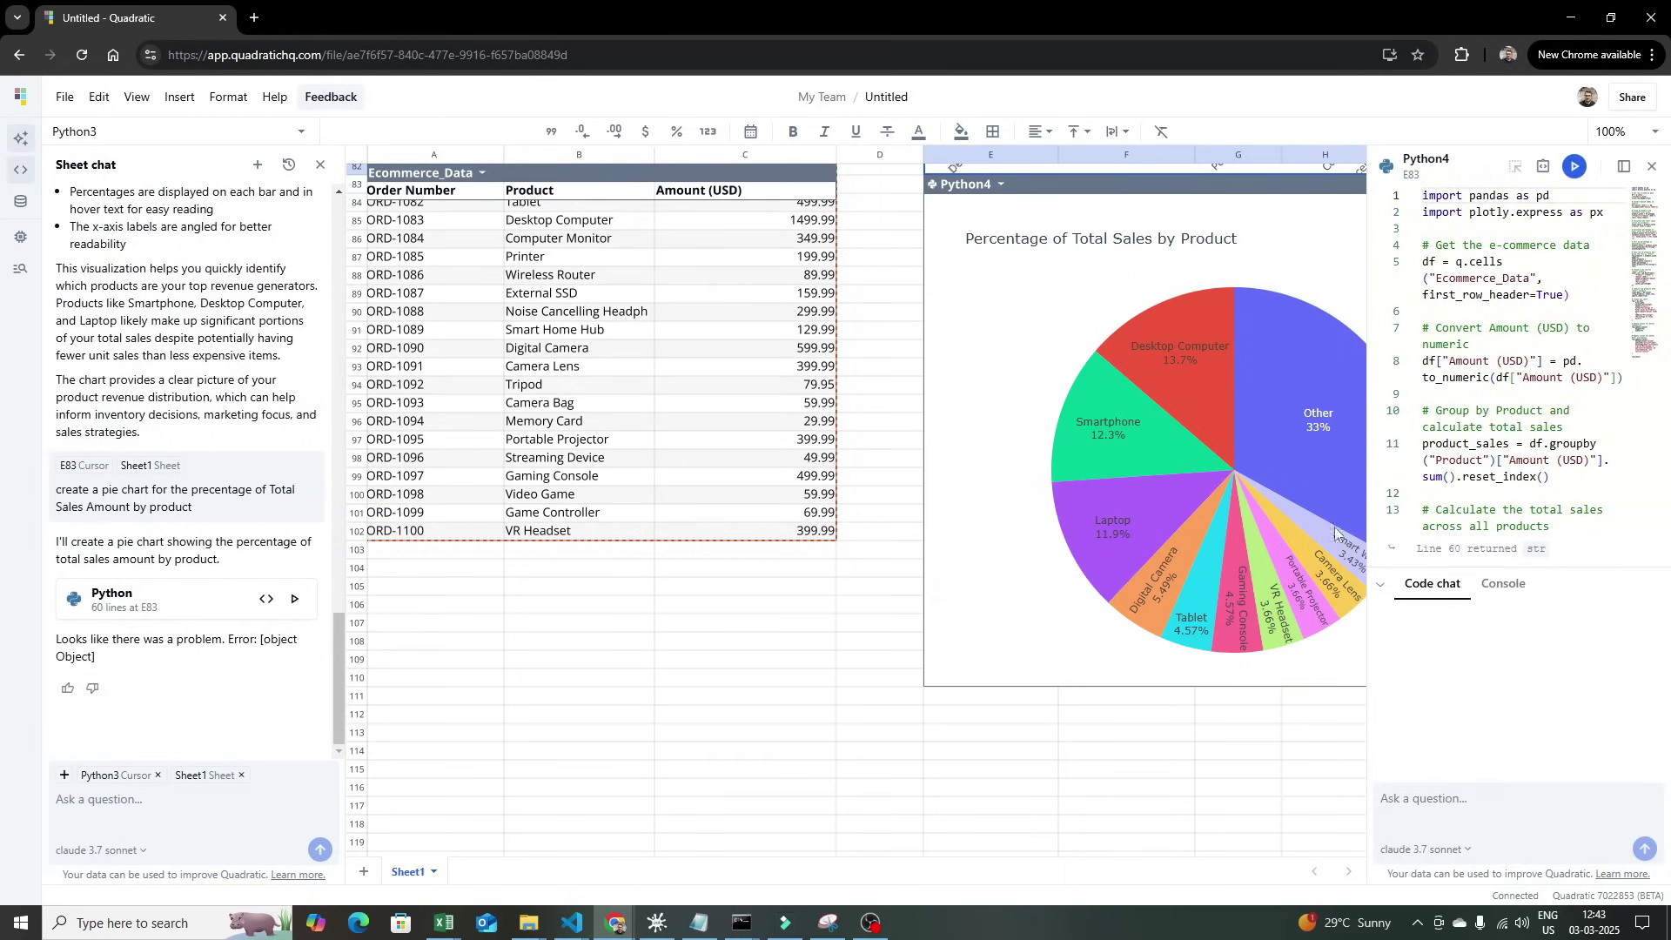
click(1653, 165)
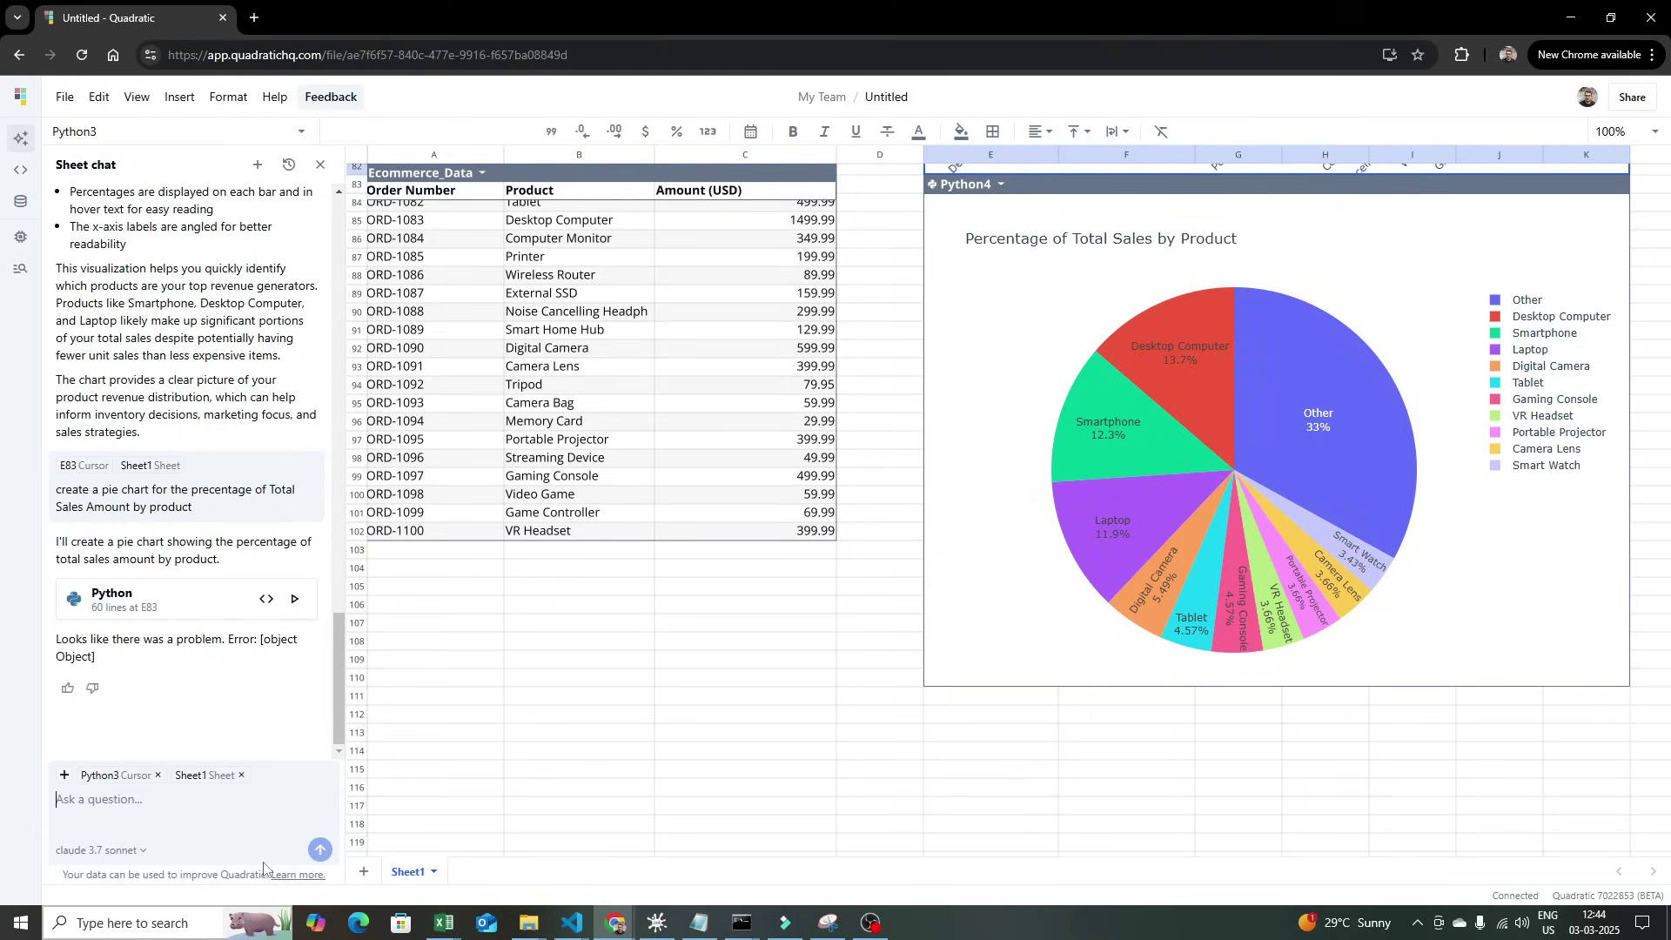
Ask the sheet chat to perform statistical analysis and provide insights to show the product manager, placed at cell A111
click(413, 697)
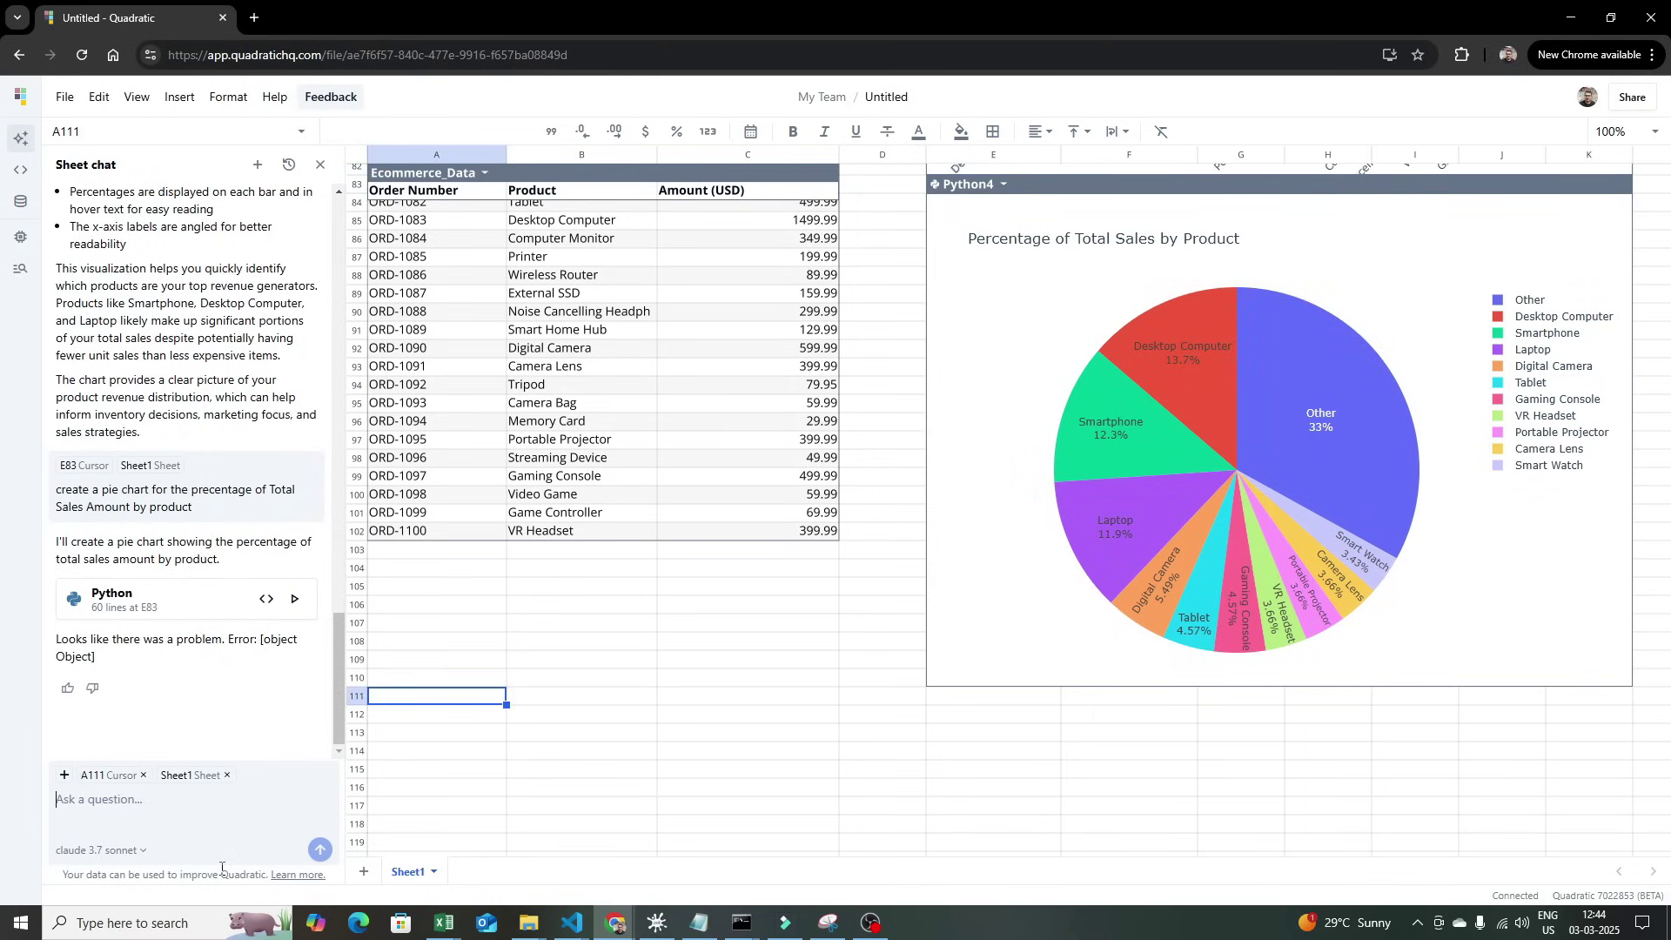
text(hey)
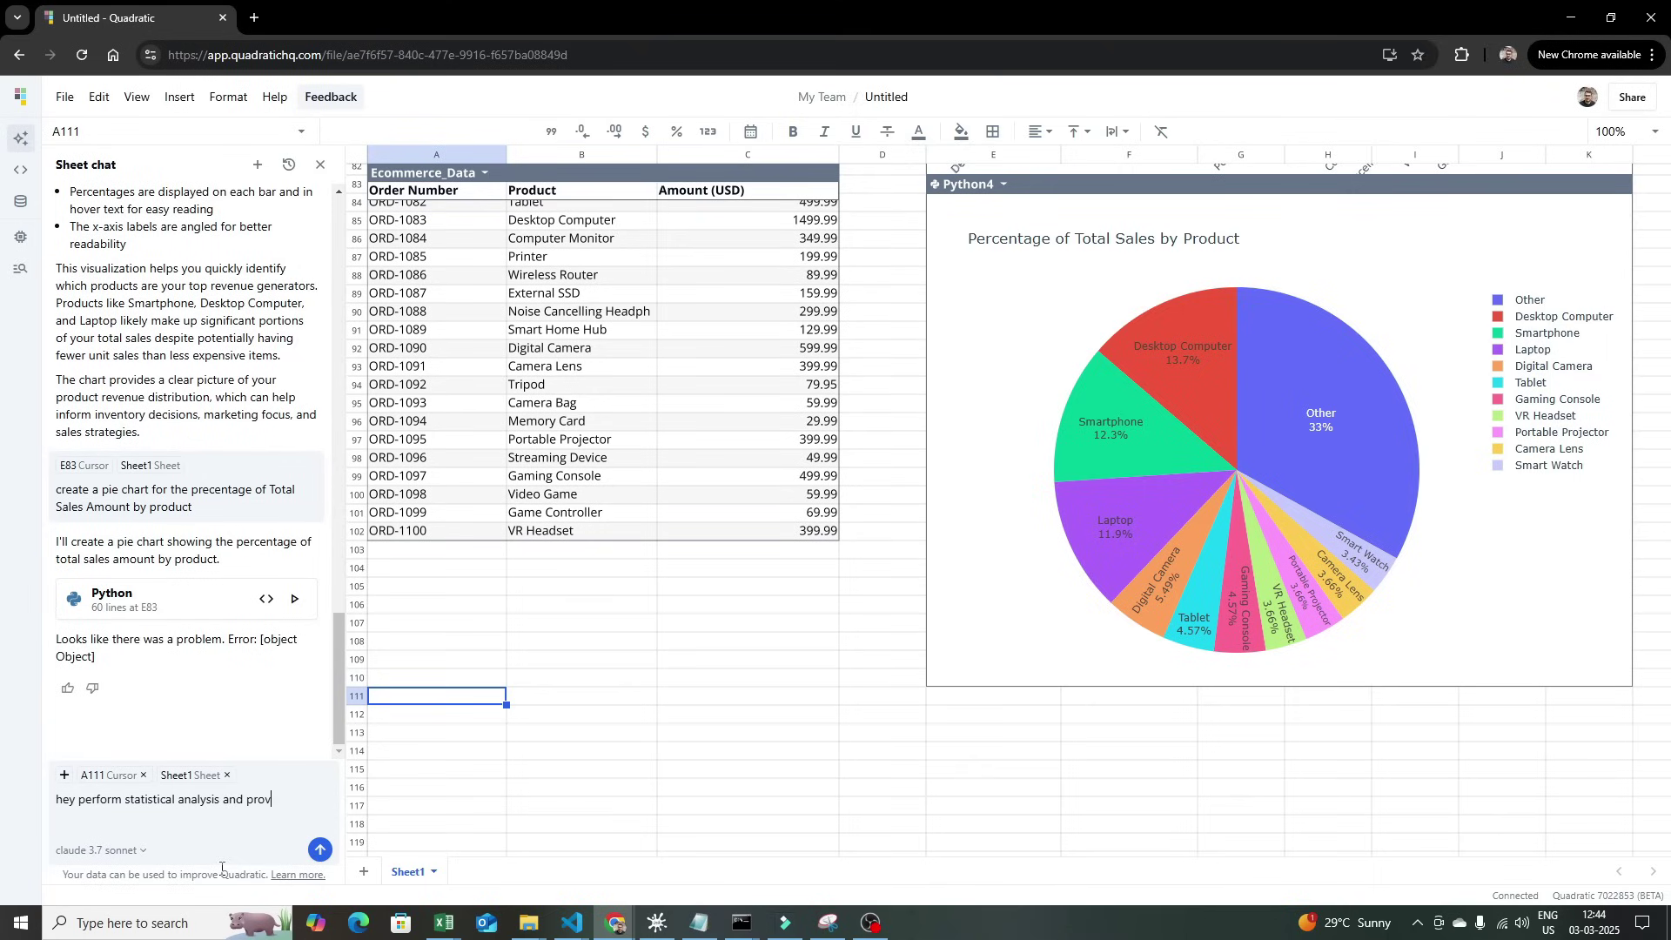
text(ssome insights so that i can show it to my)
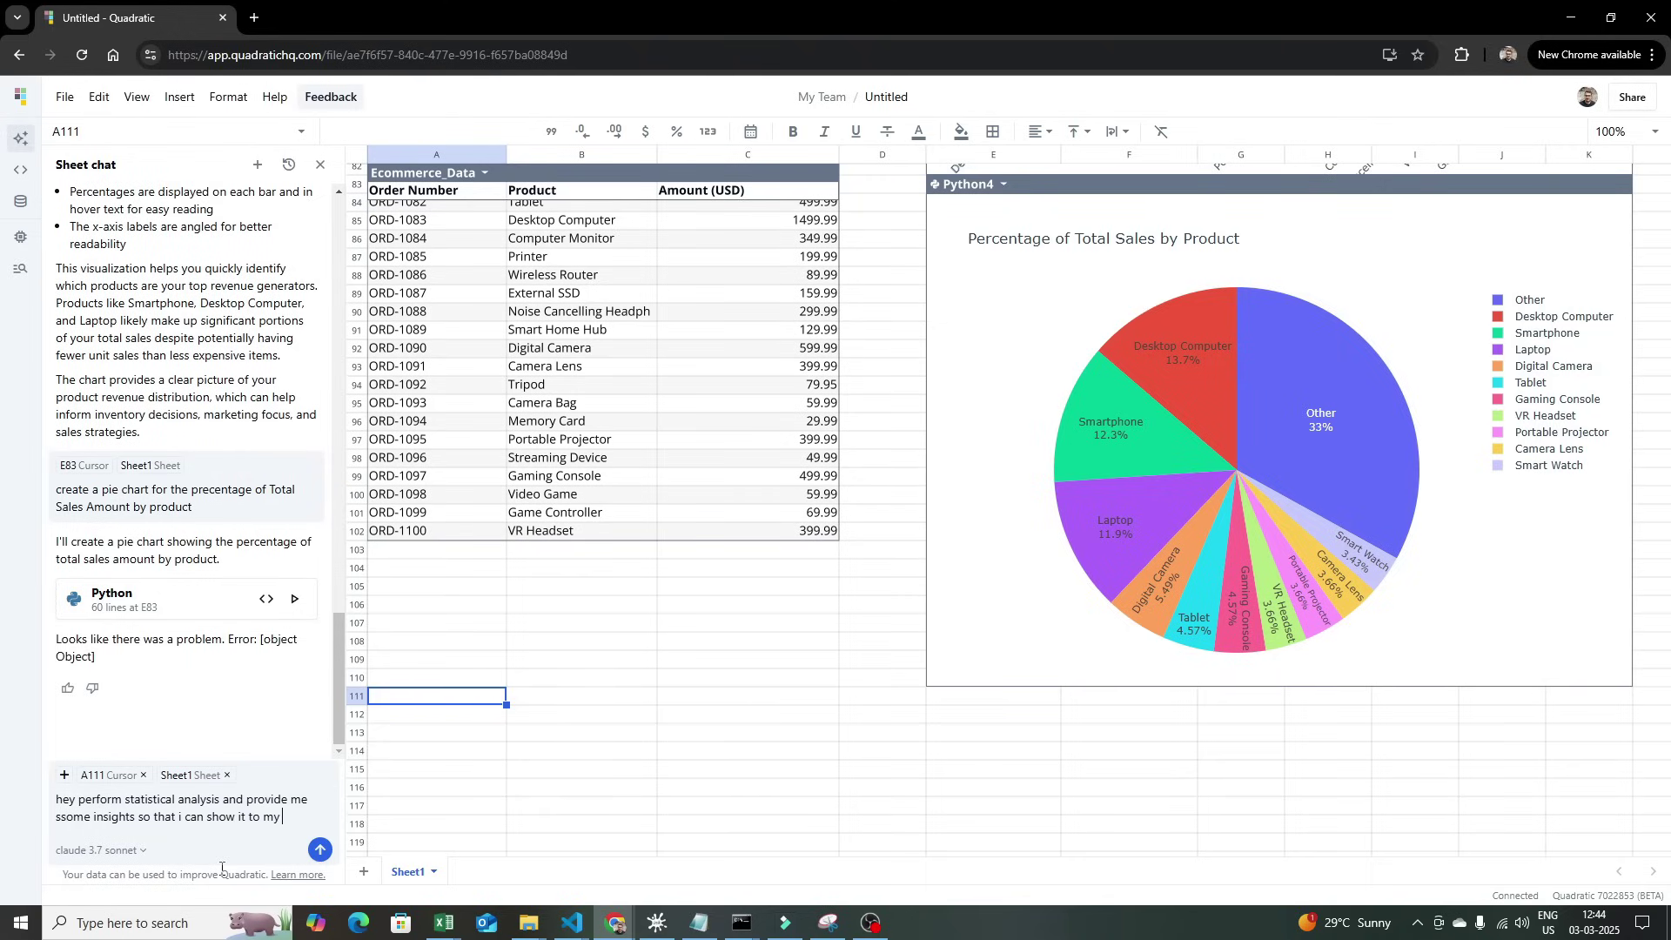
text(manager)
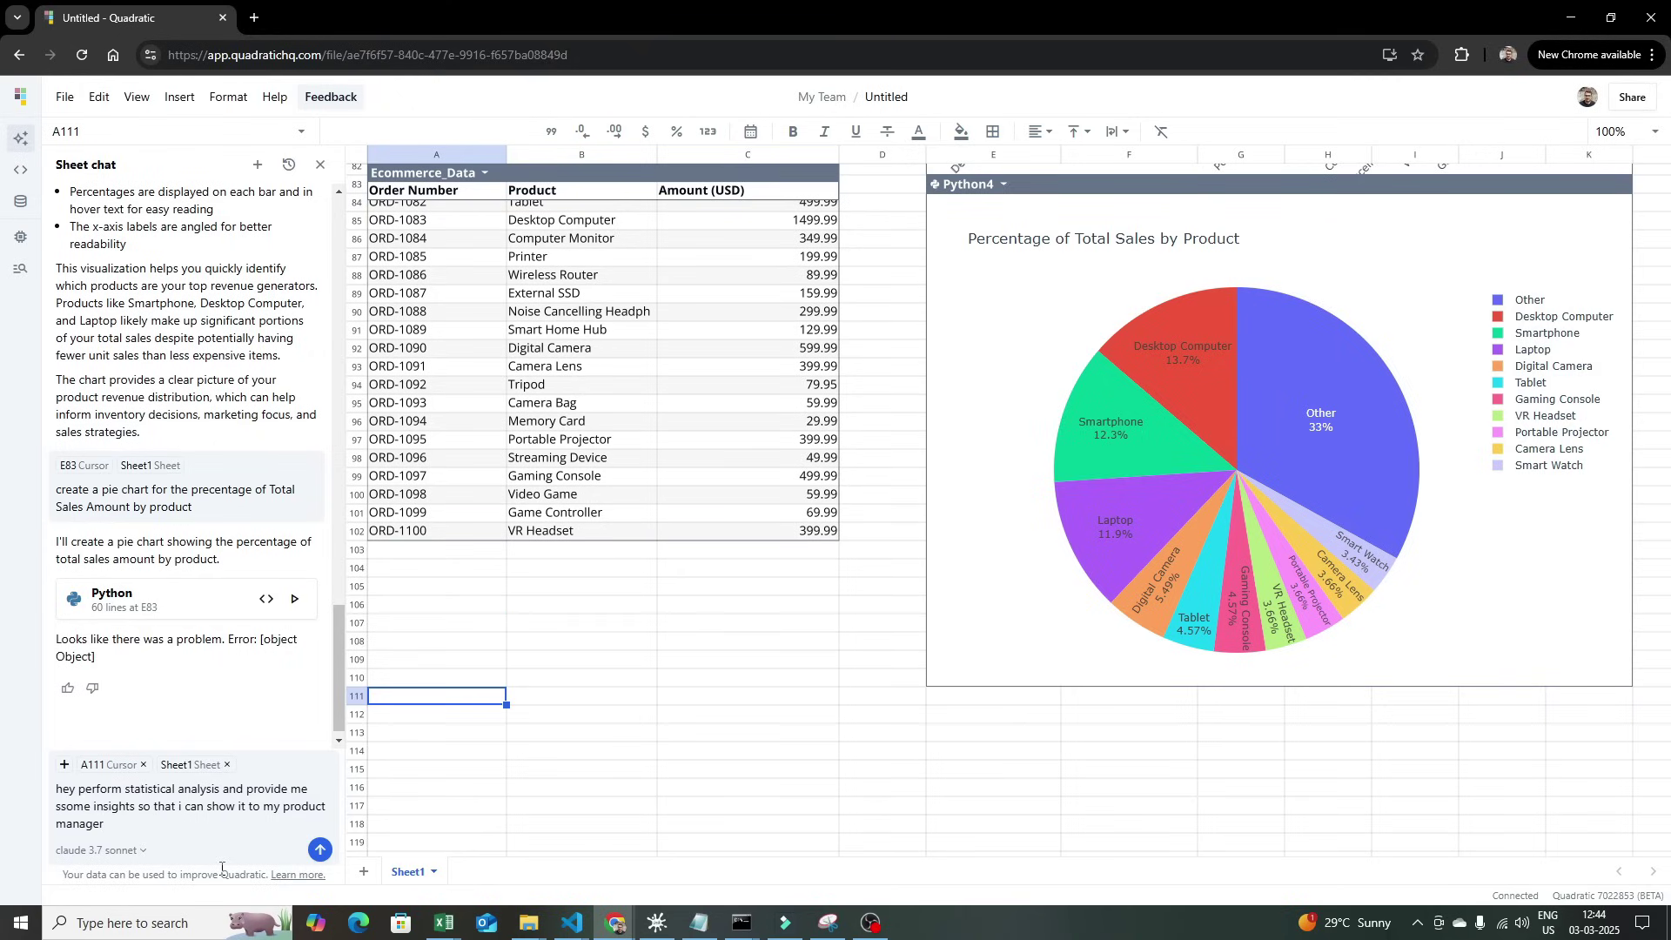
key(Return)
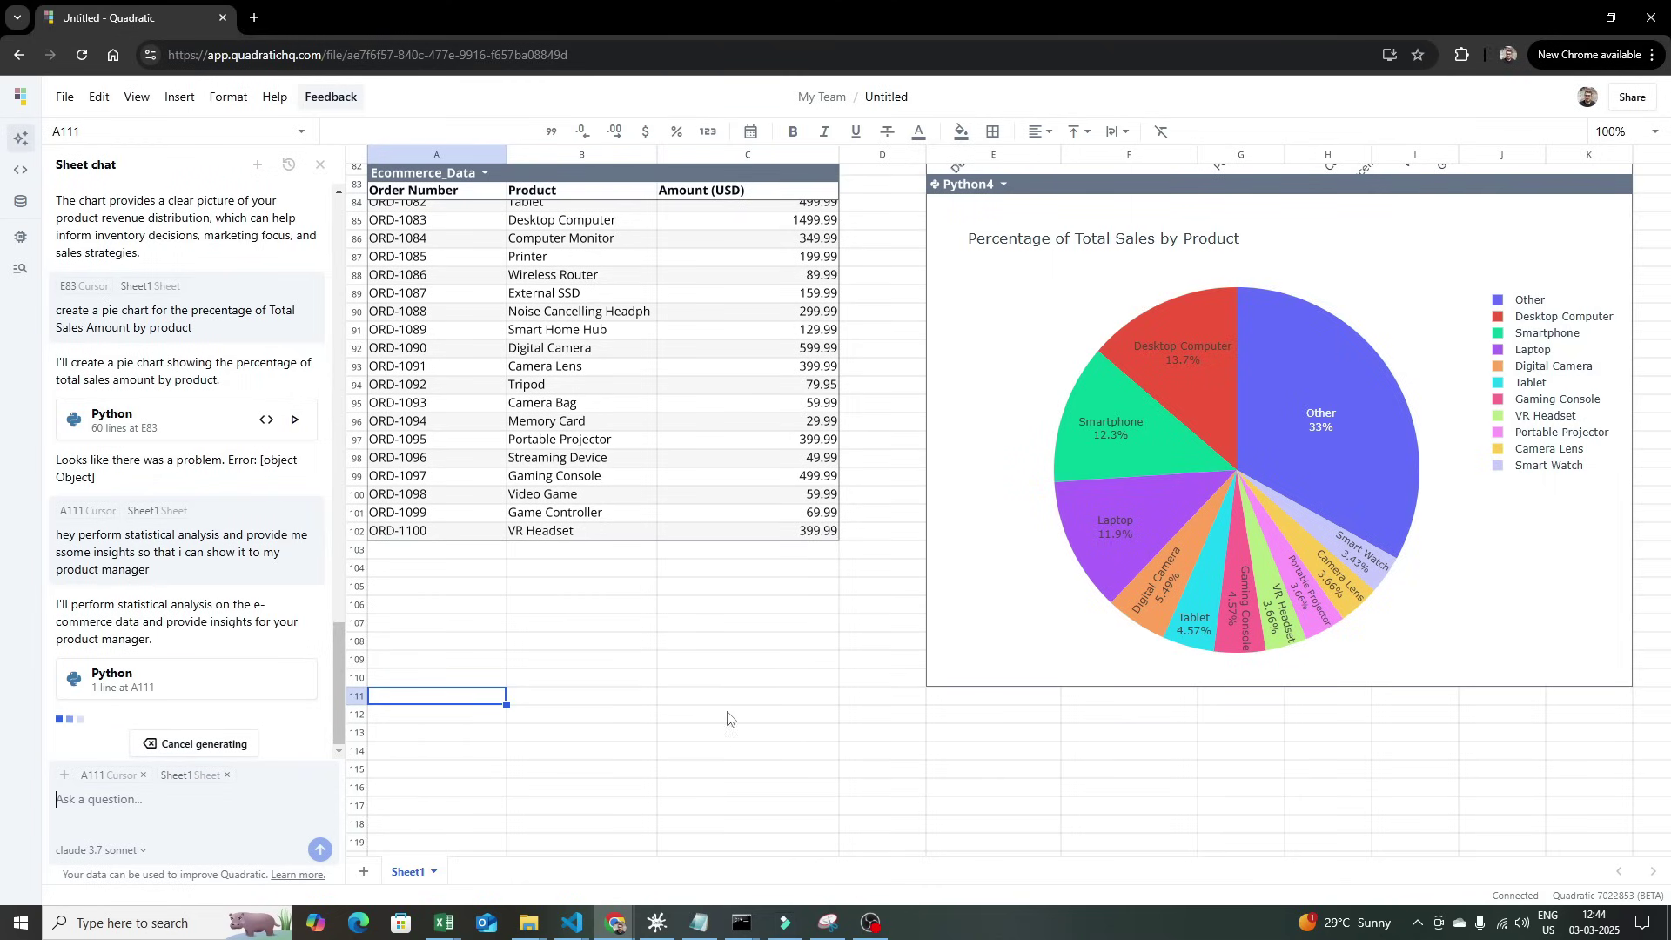
Inspect the Python error in cell A111 and read through the statistical analysis code in a widened code editor
scroll(905, 696, down, 1)
scroll(1020, 704, down, 2)
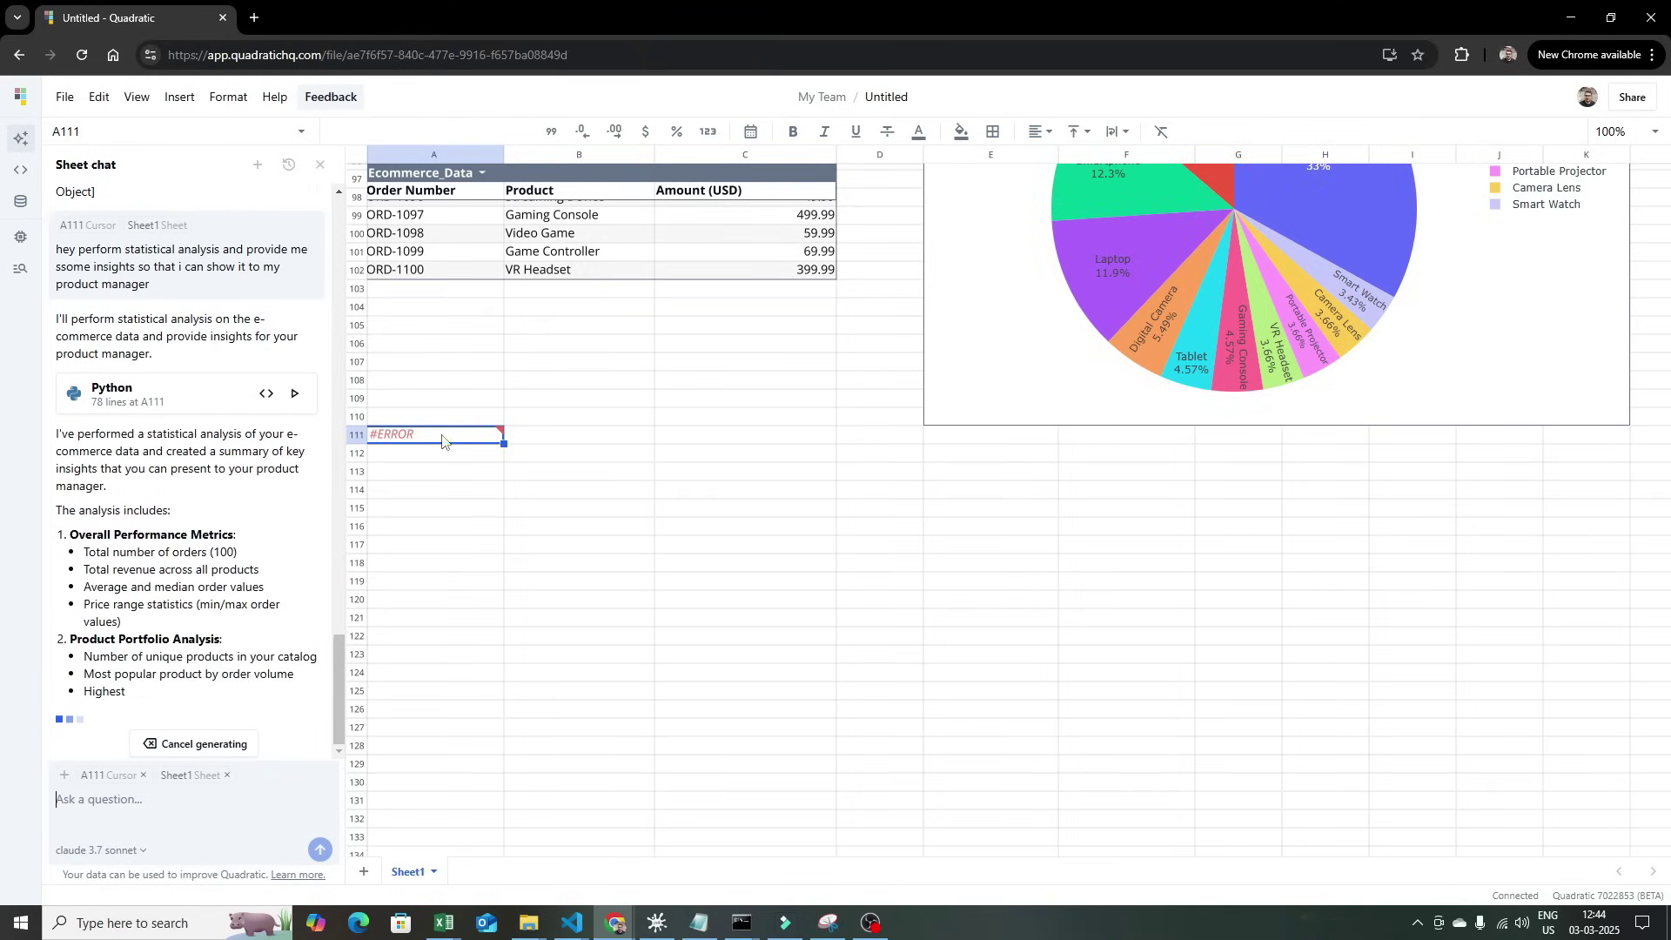
mouse_move(442, 444)
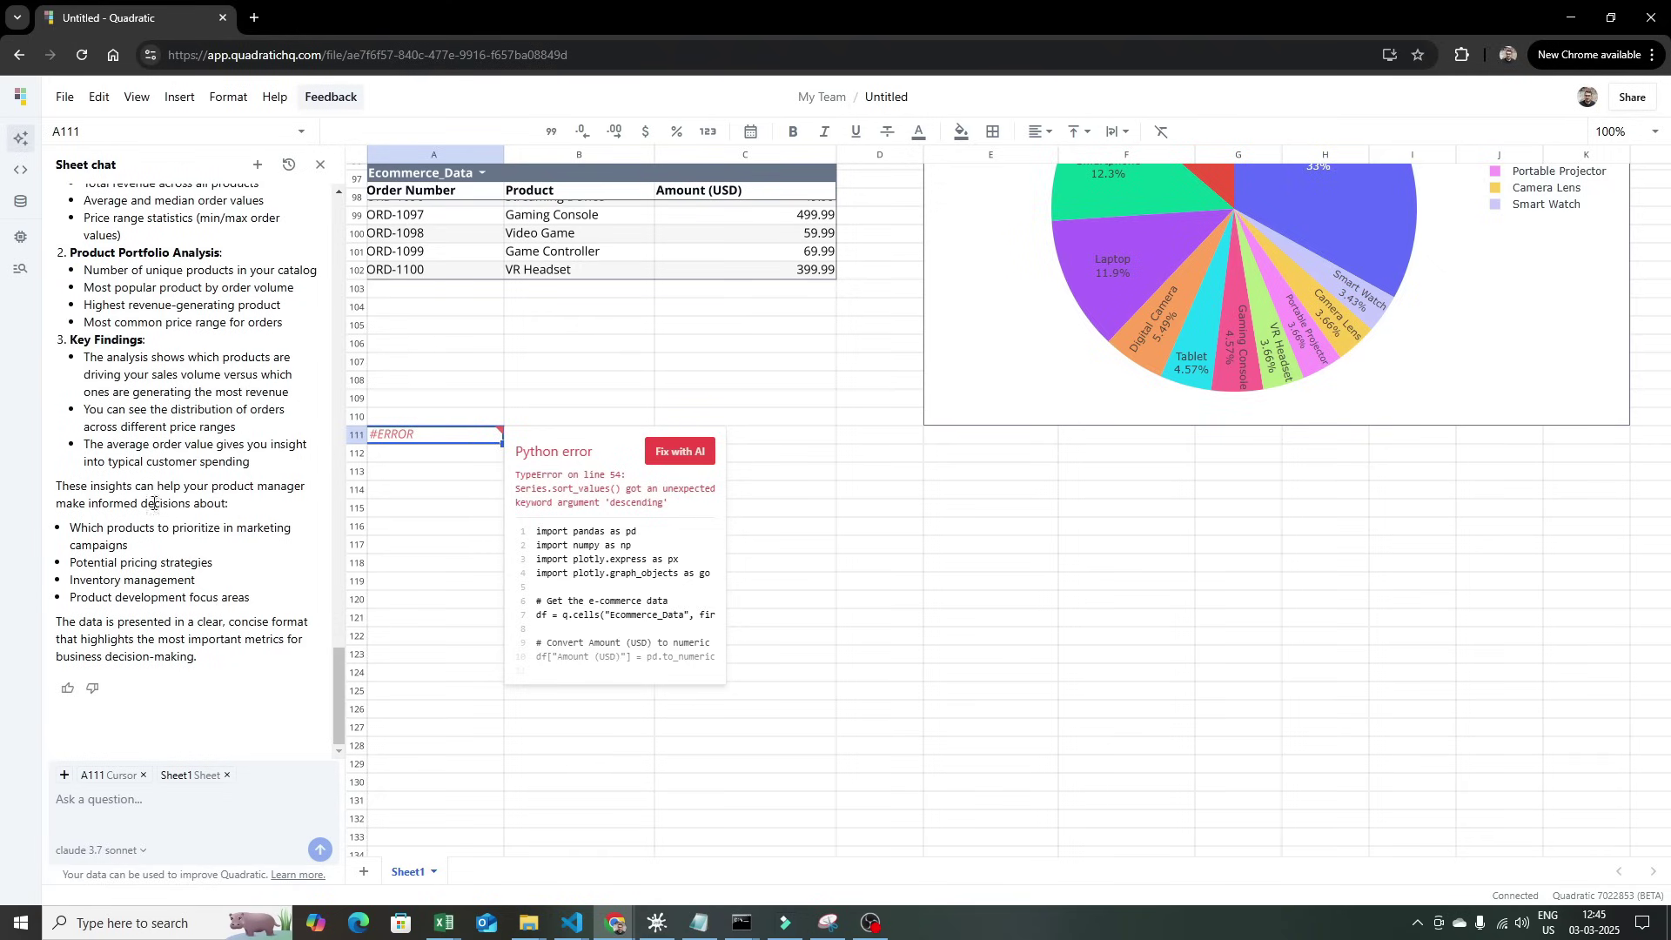
scroll(183, 513, up, 5)
click(267, 442)
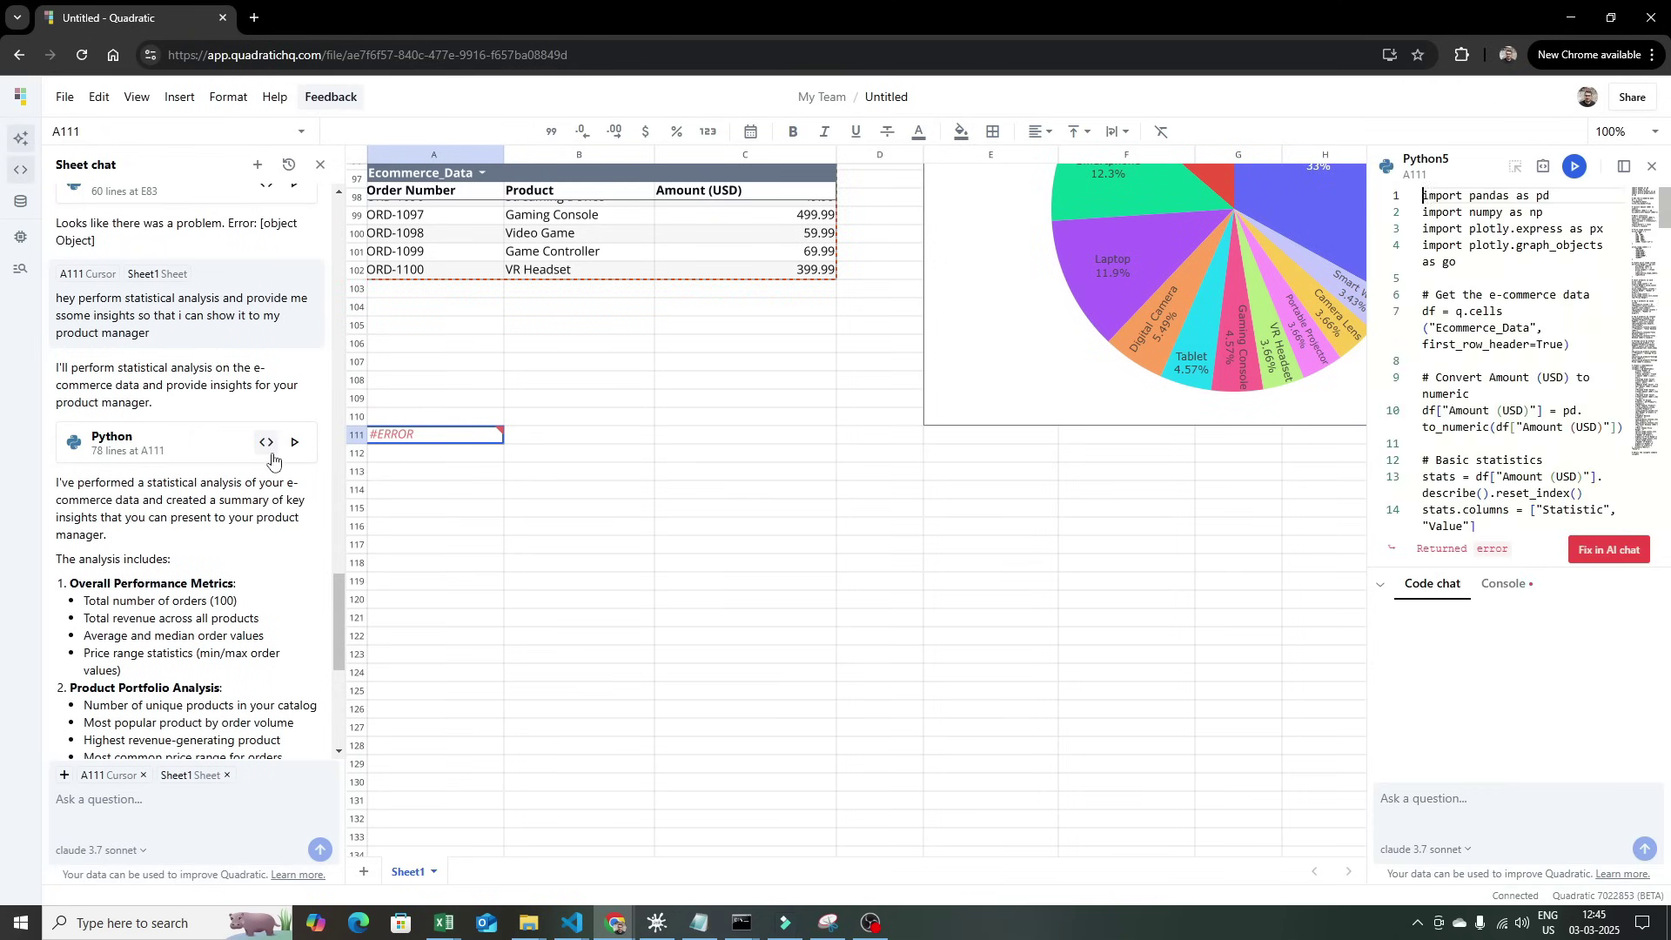
drag(1371, 306, 1063, 306)
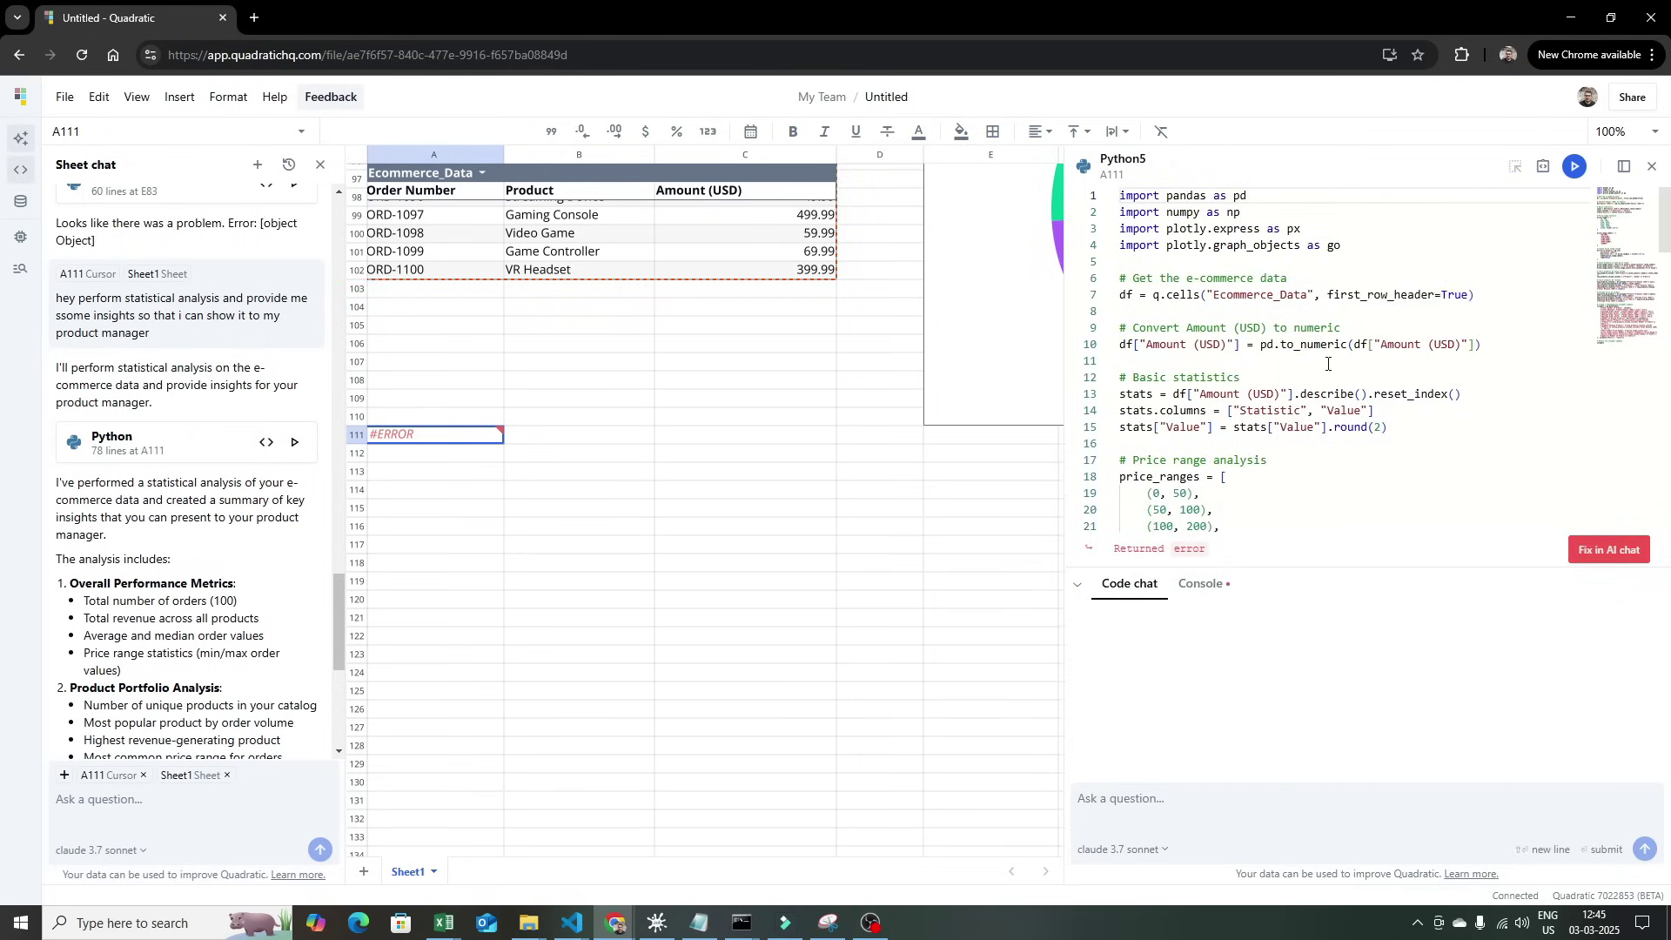
scroll(1250, 446, down, 7)
scroll(1250, 445, up, 4)
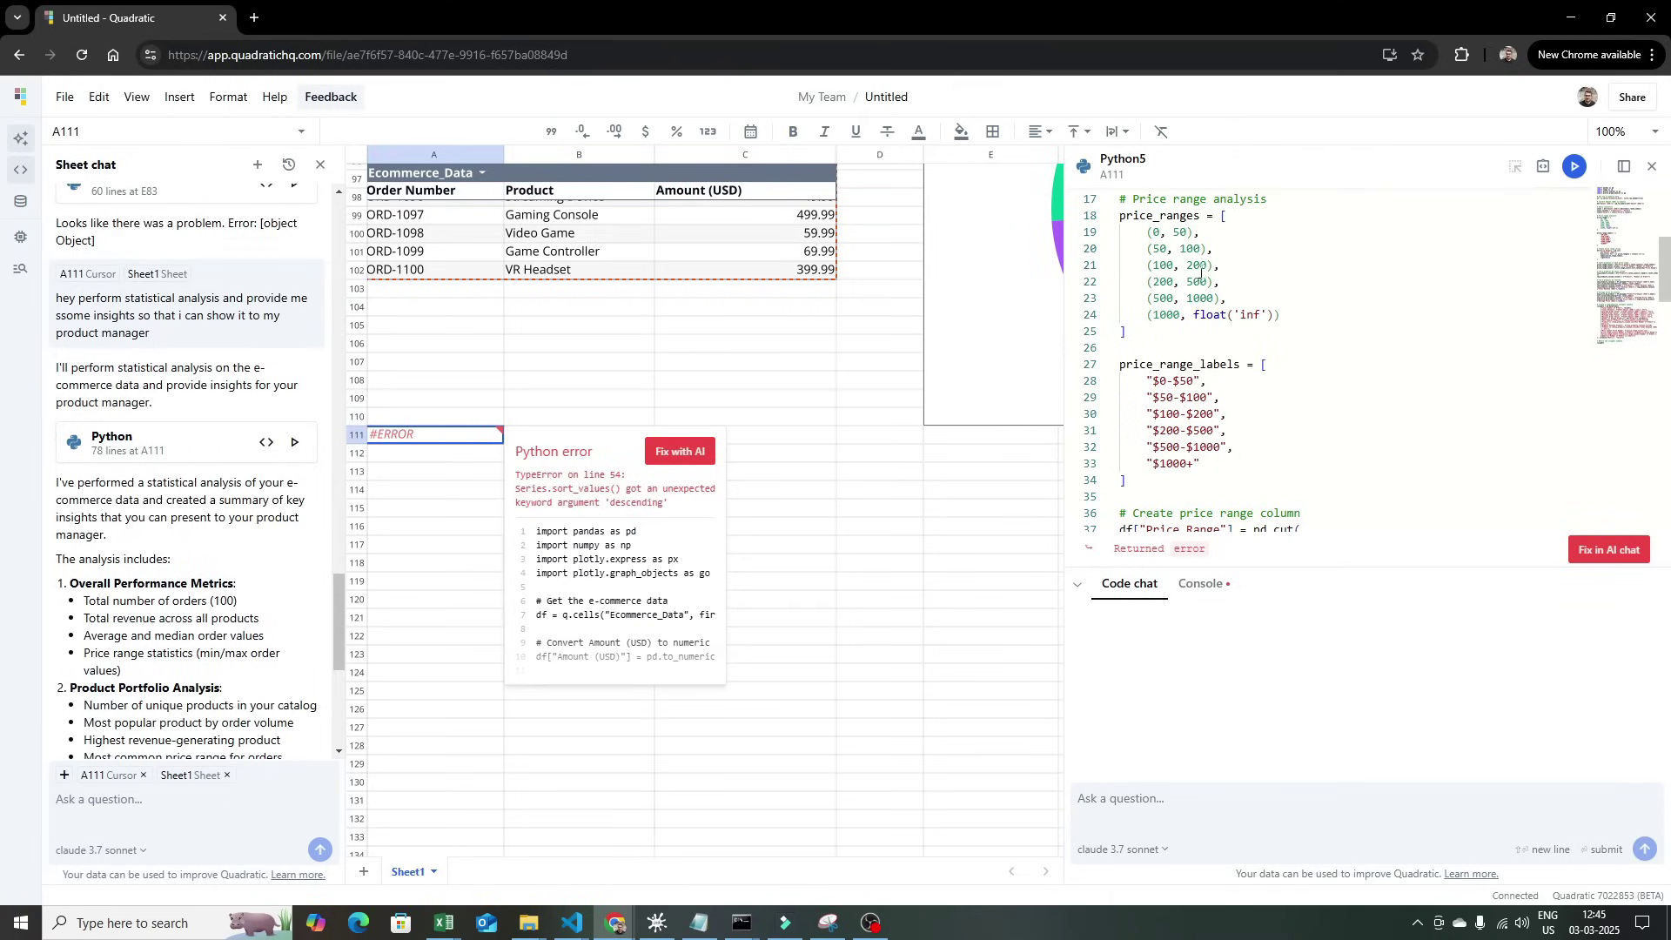
scroll(1254, 344, up, 3)
scroll(1436, 347, down, 10)
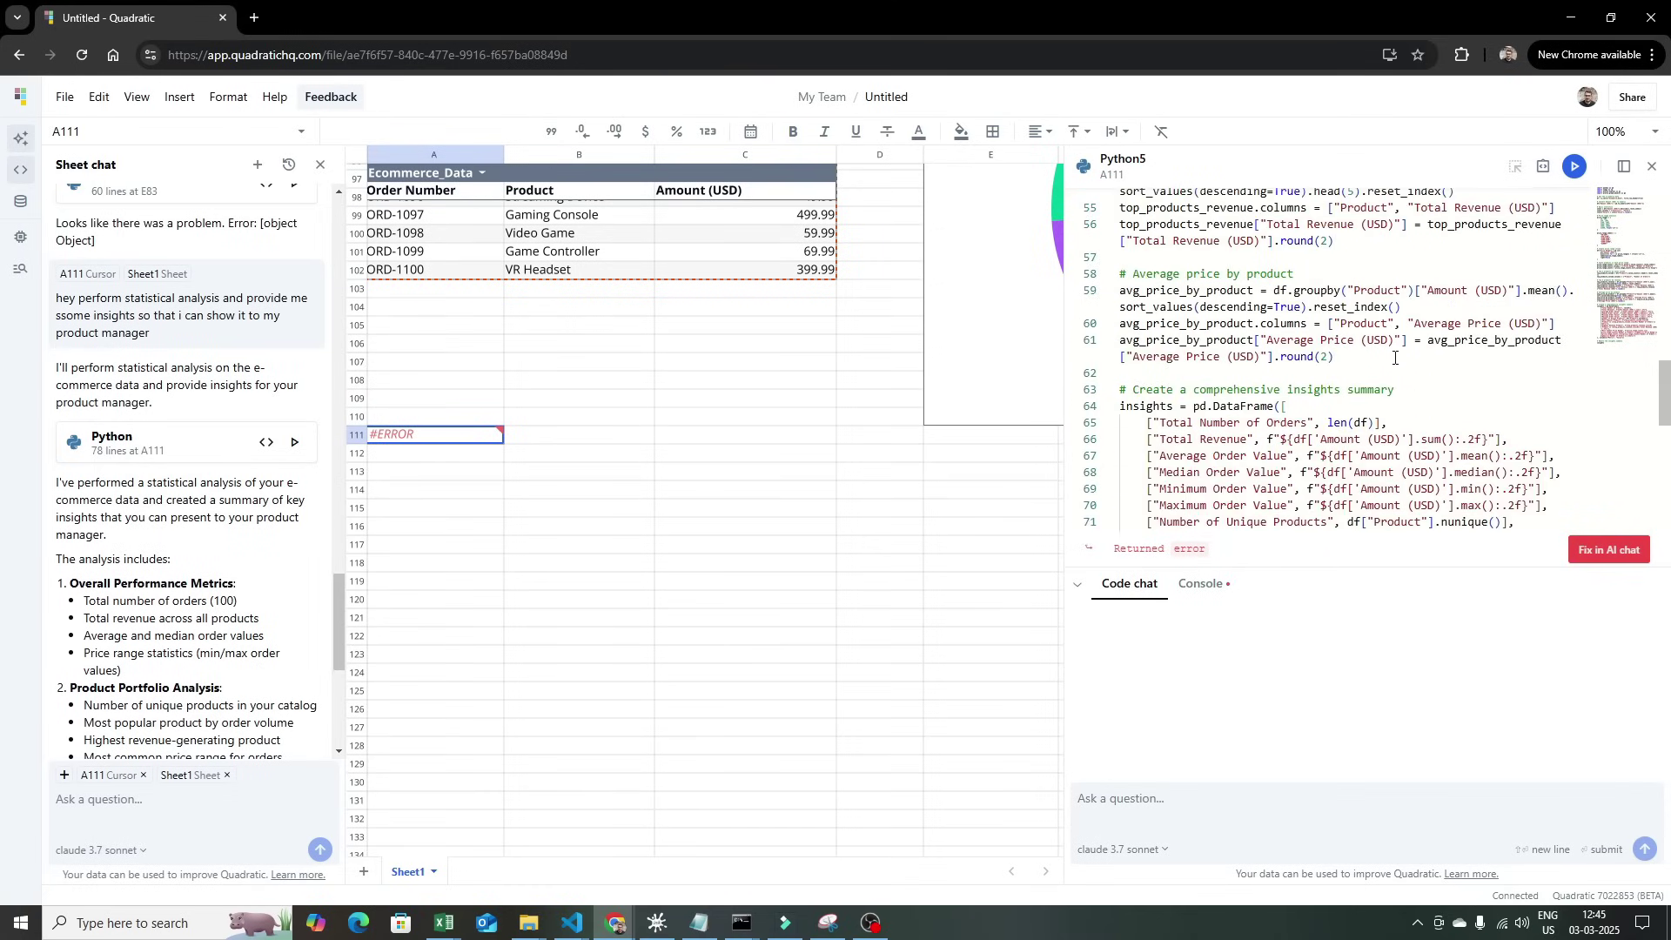
scroll(1395, 357, up, 4)
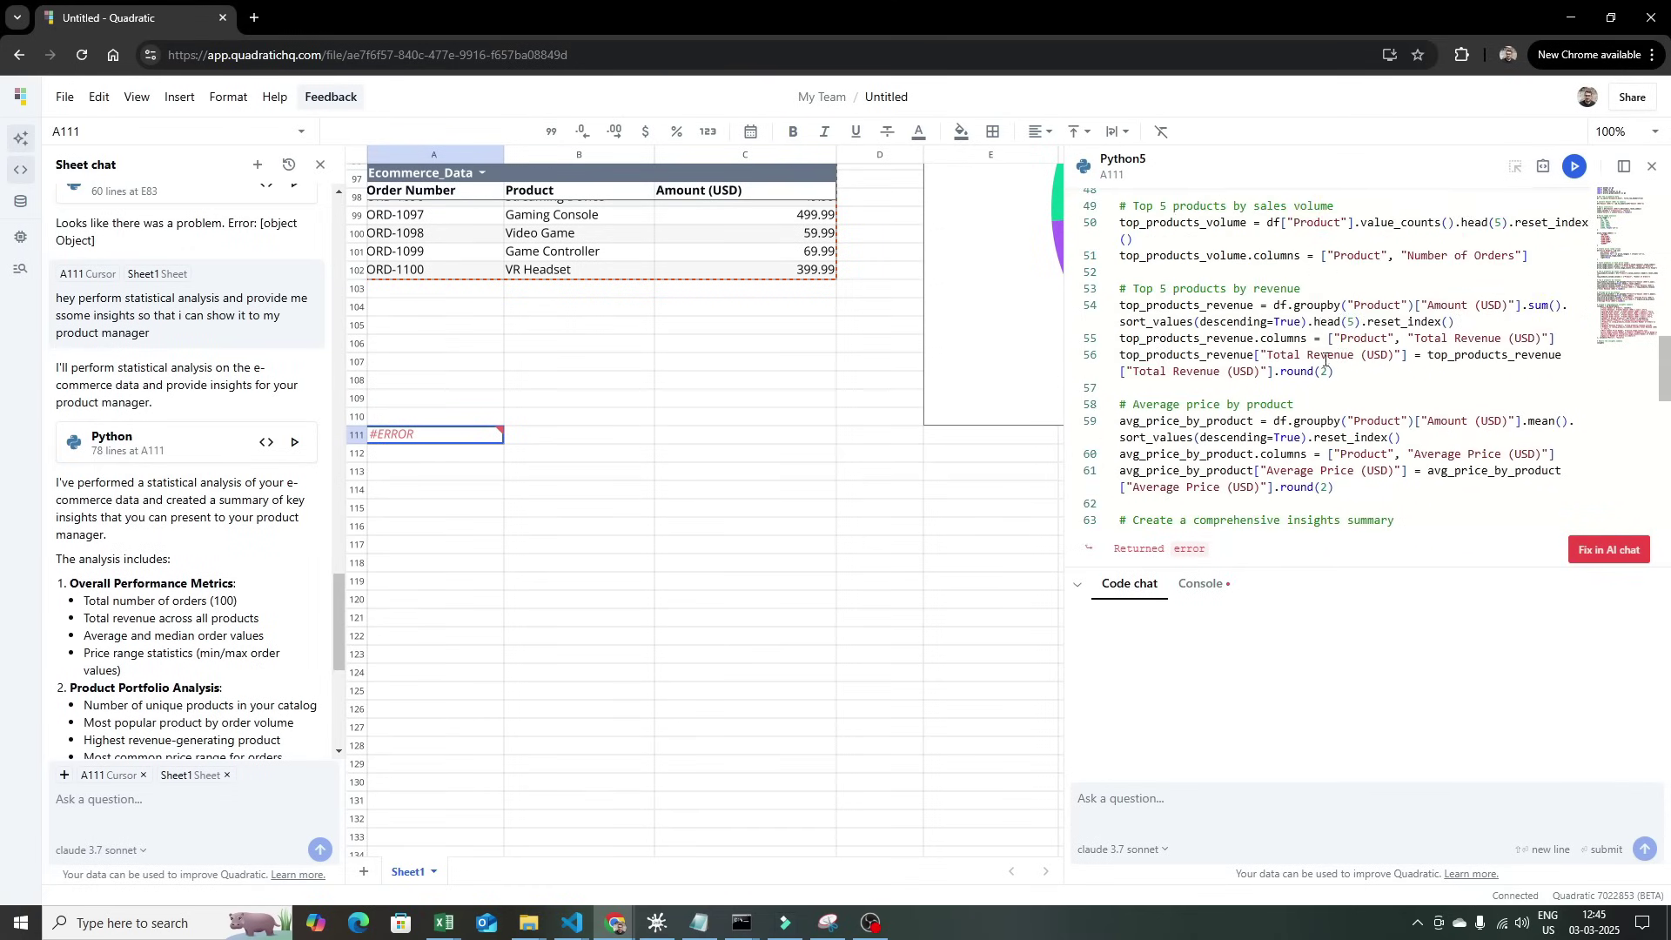
Have the AI fix the error in the statistical analysis code, apply and run the corrected code, and accept the change
click(1607, 551)
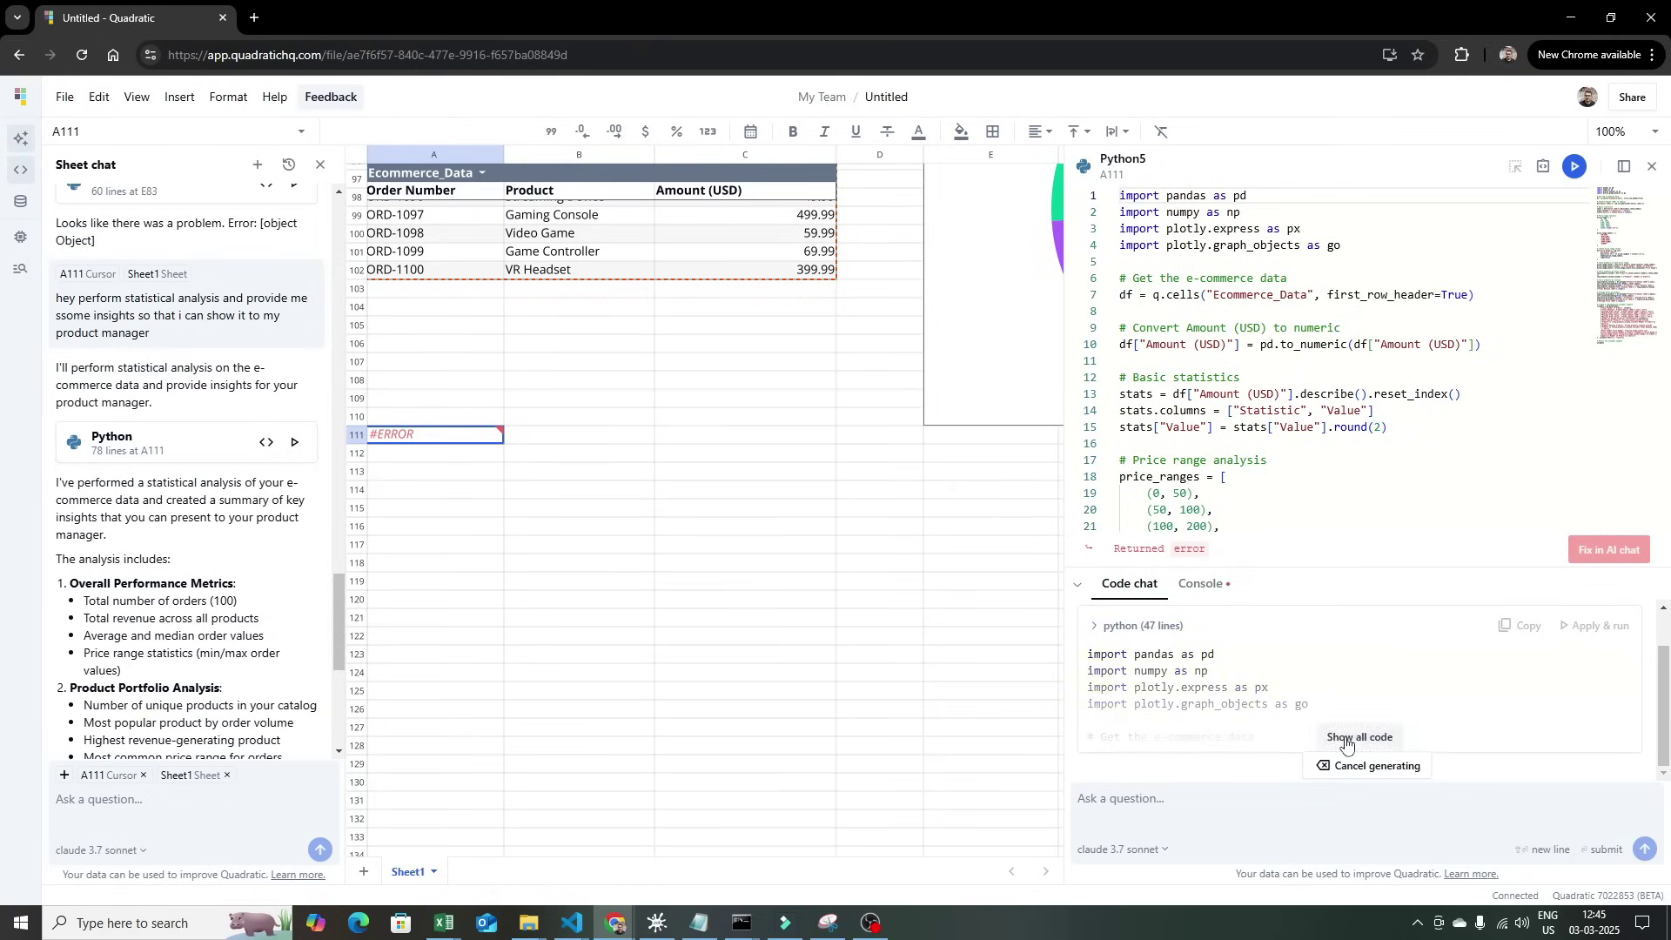
drag(1350, 567, 1350, 450)
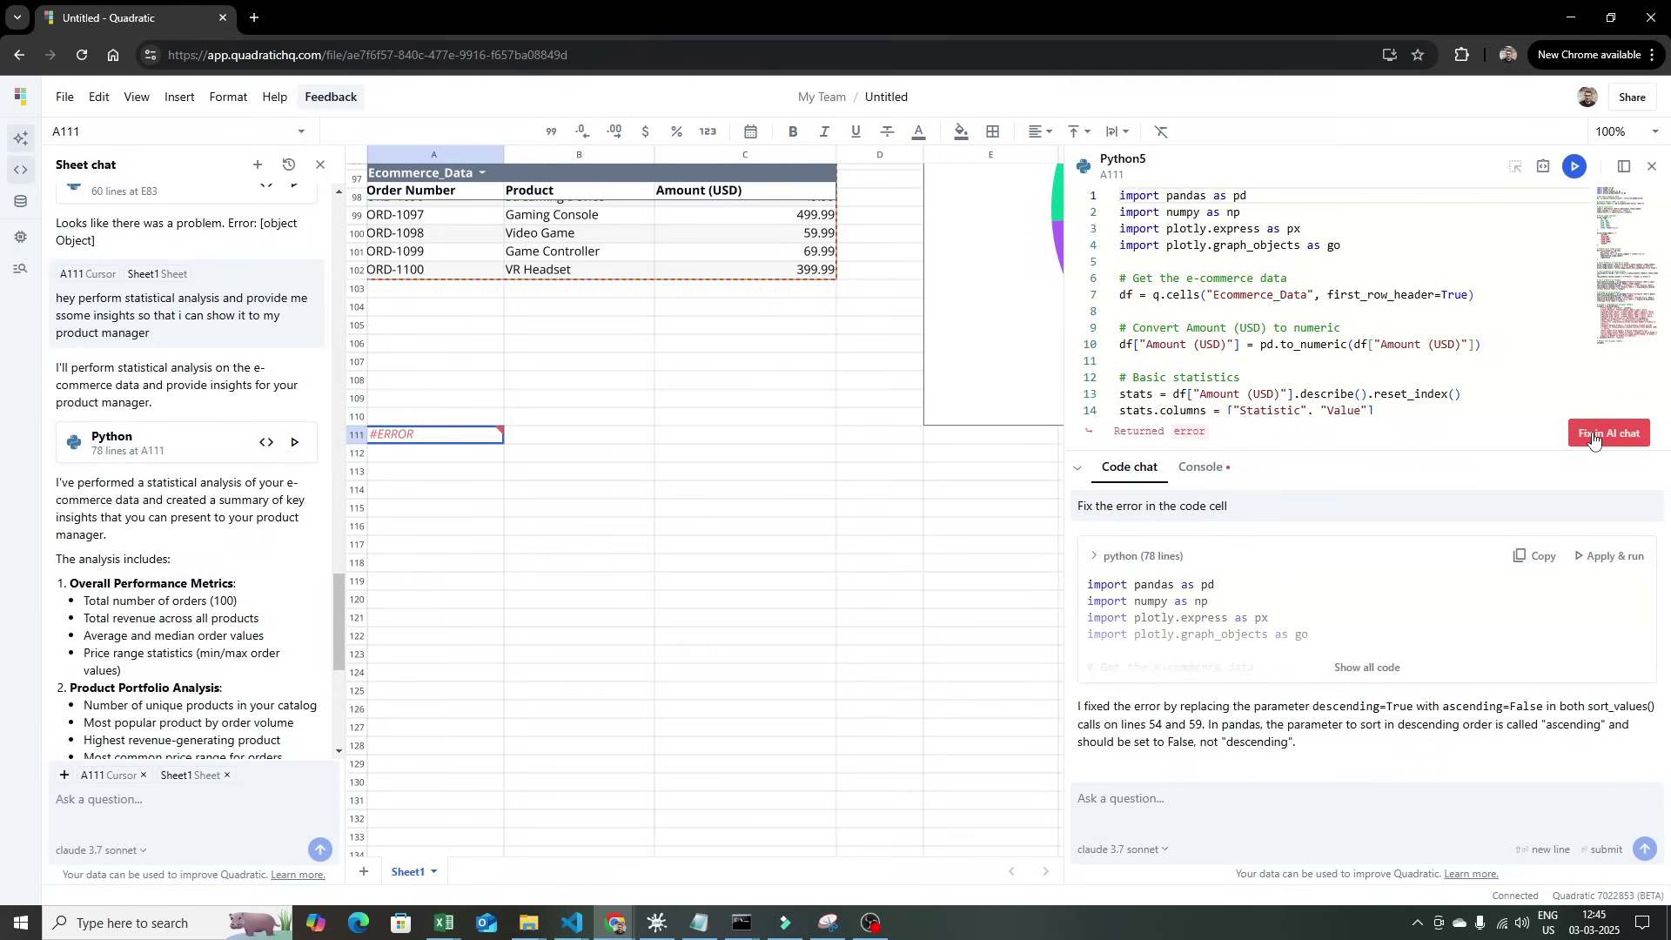
click(1611, 556)
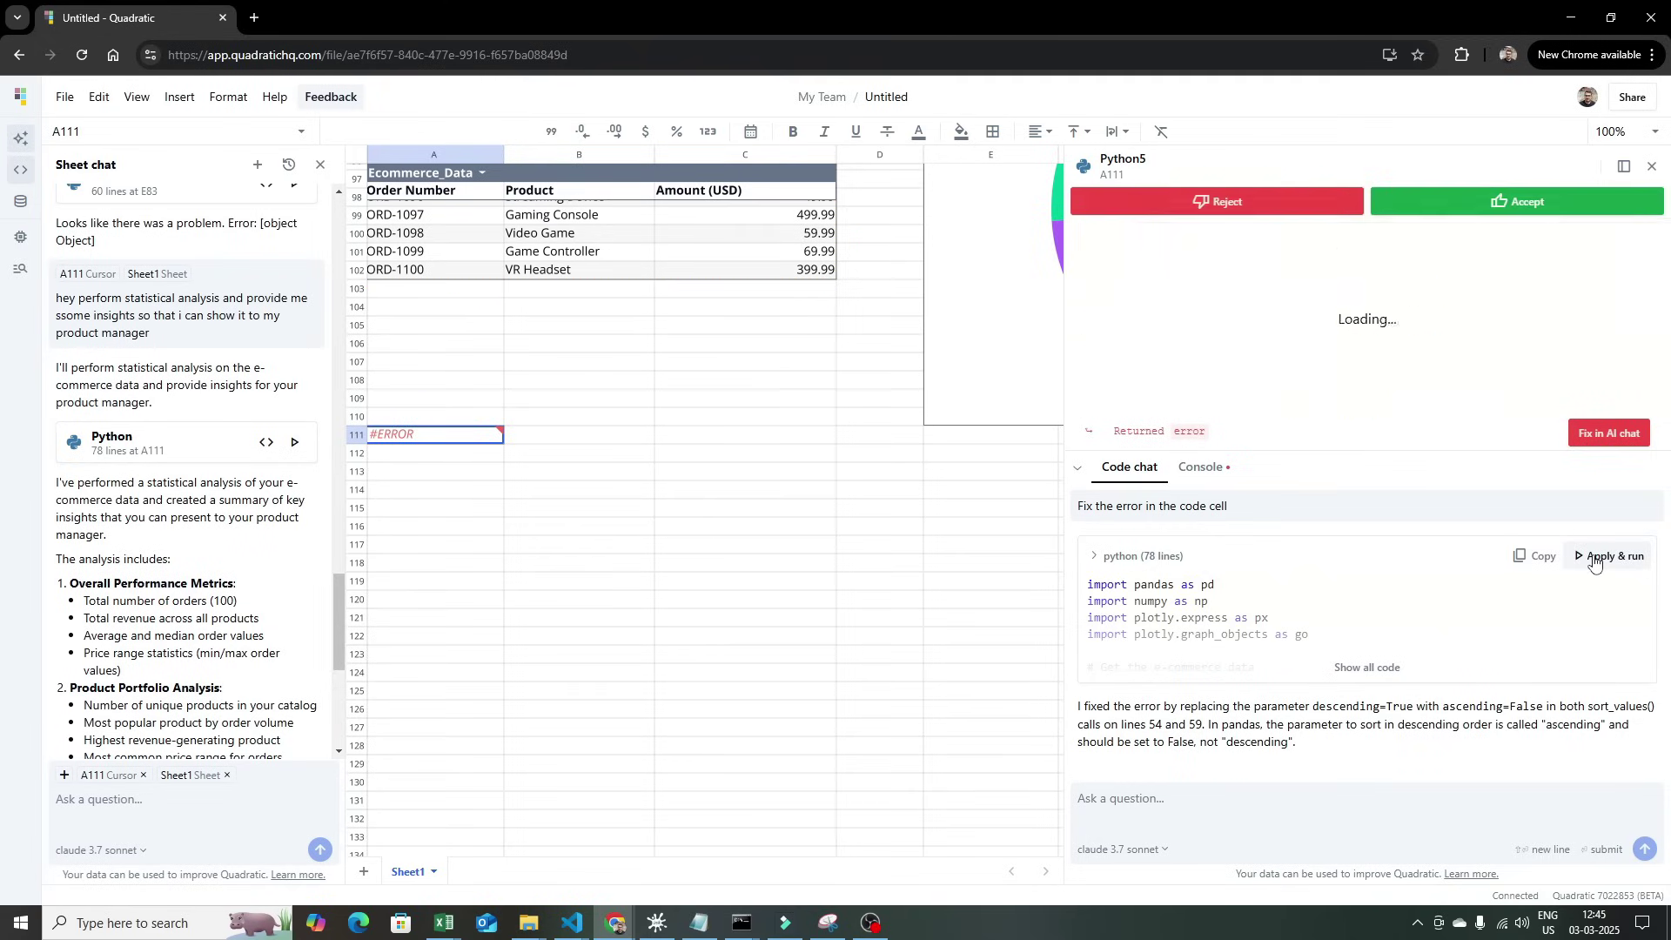
click(1588, 205)
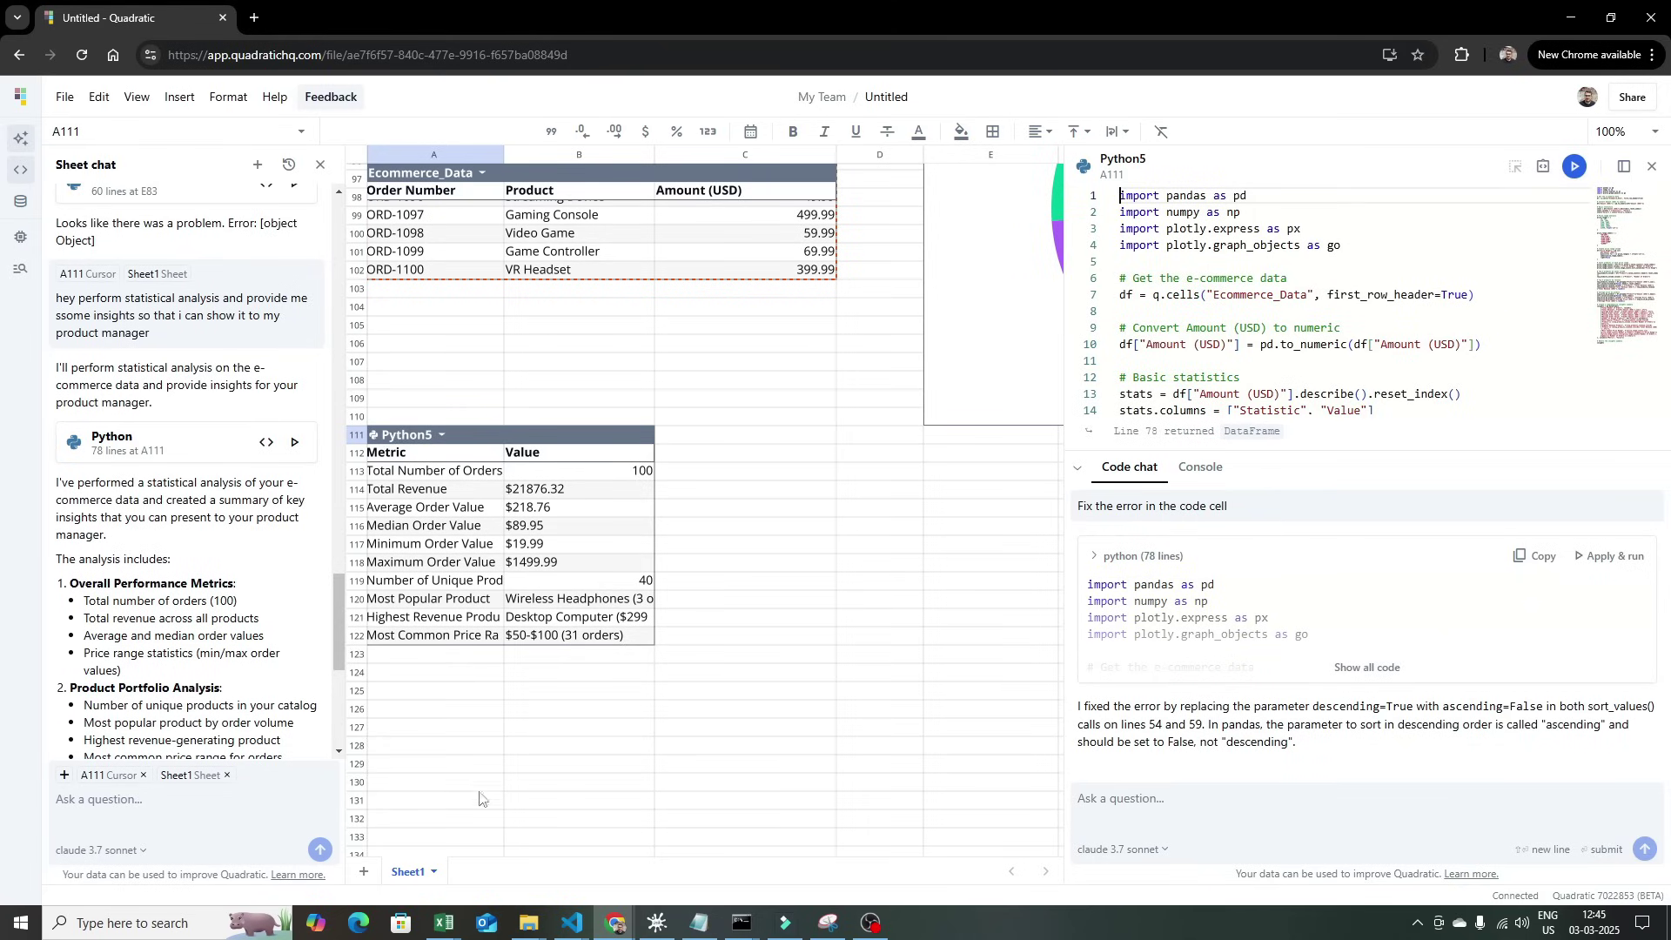
Examine each metric and value in the statistical analysis table, from total number of orders to most common price range
click(564, 696)
key(Left)
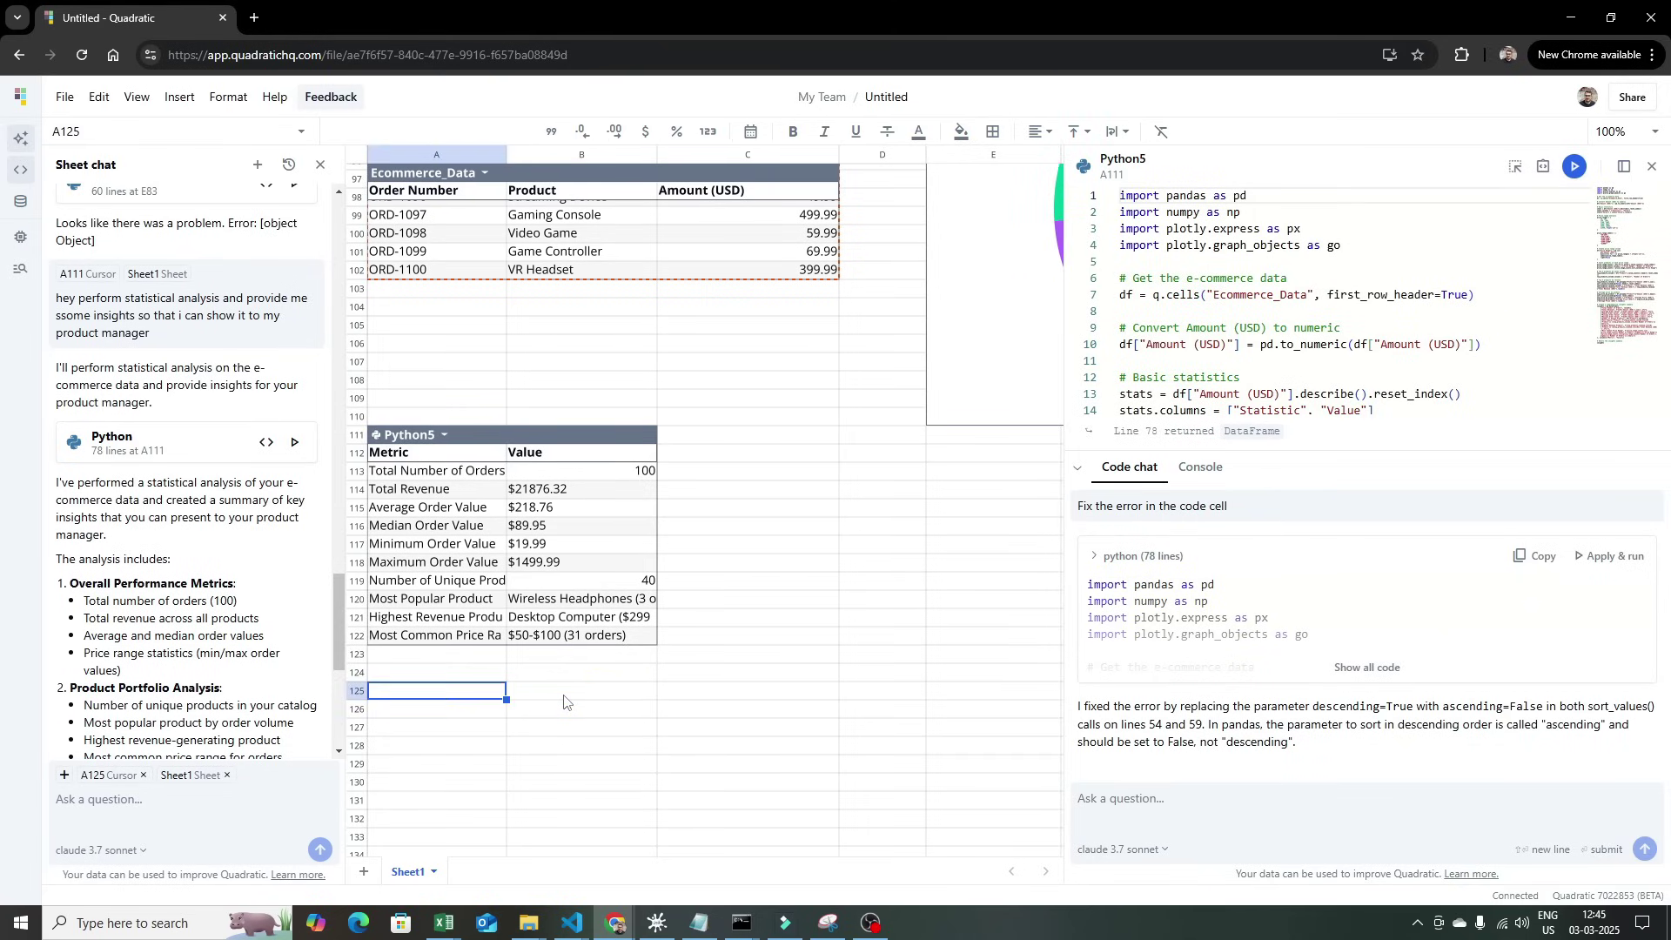
key(Up)
key(Up)
key(Up)
key(Up)
key(Up)
key(Up)
key(Up)
key(Up)
key(Up)
key(Up)
key(Up)
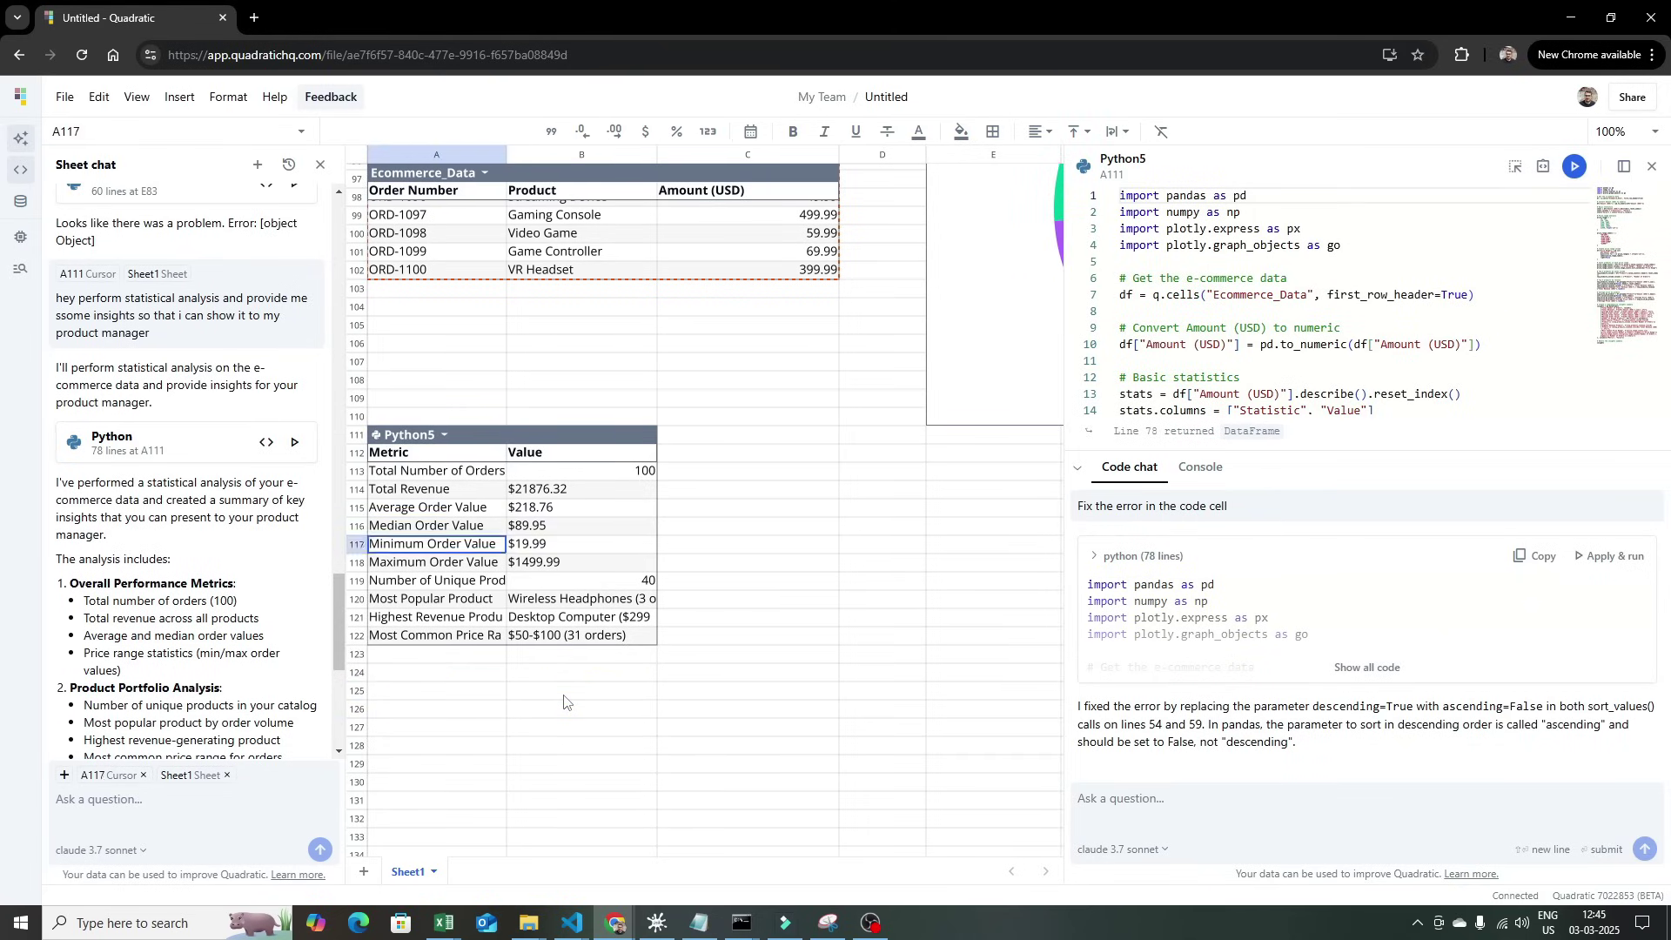
key(Up)
key(Down)
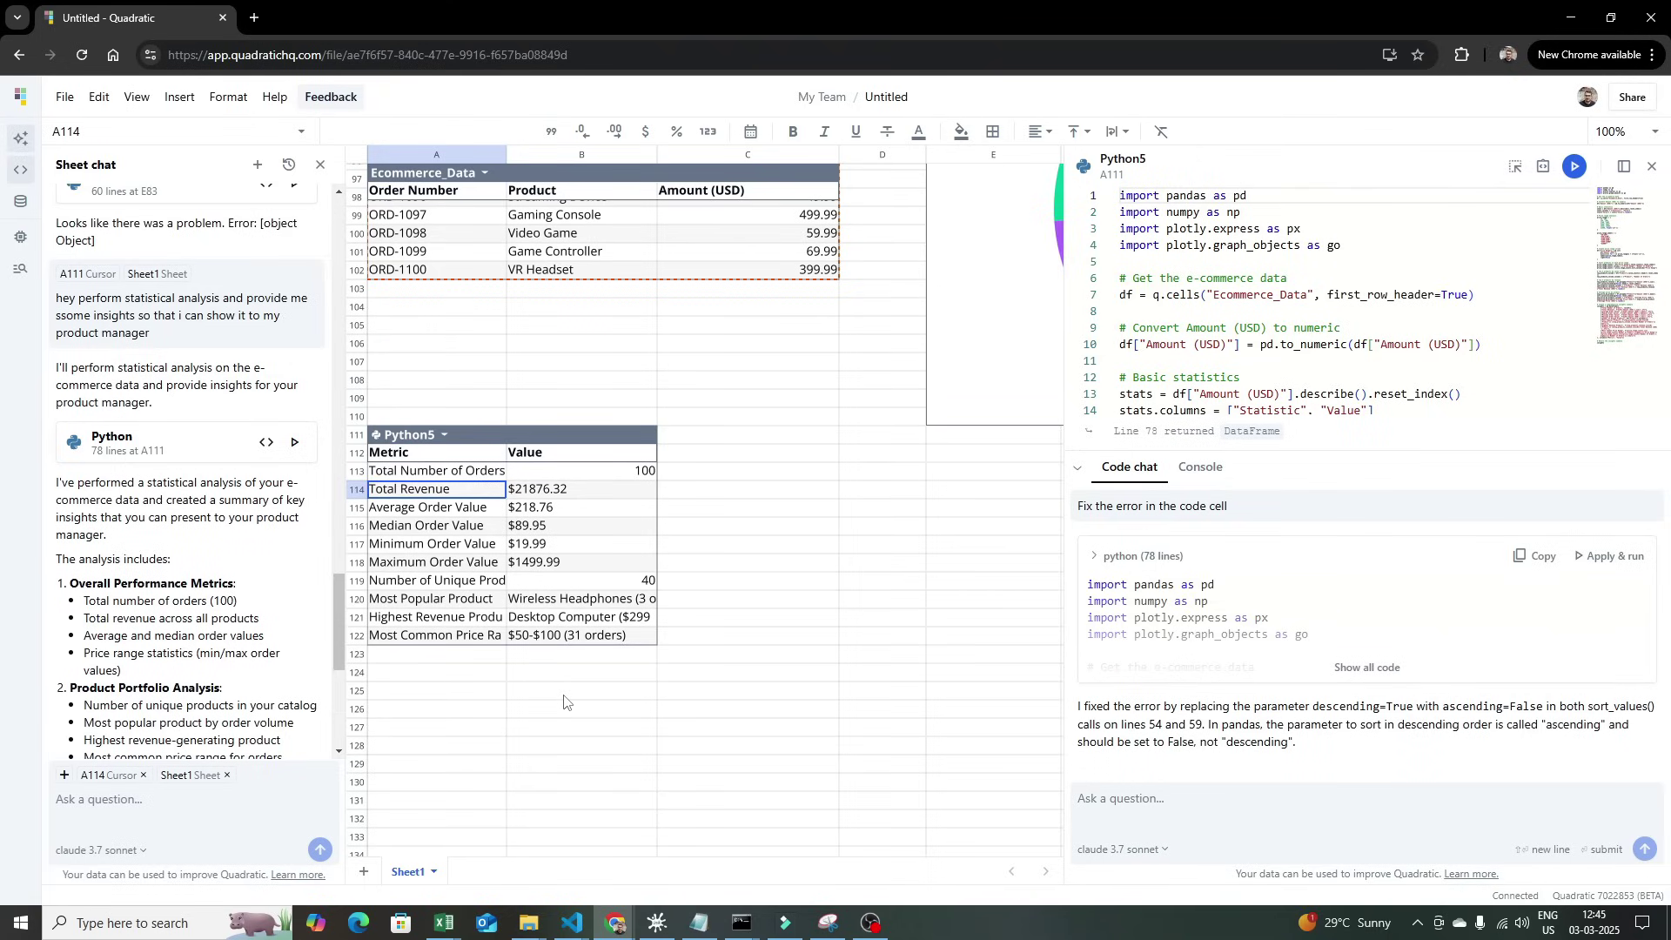
key(Right)
key(Left)
key(Down)
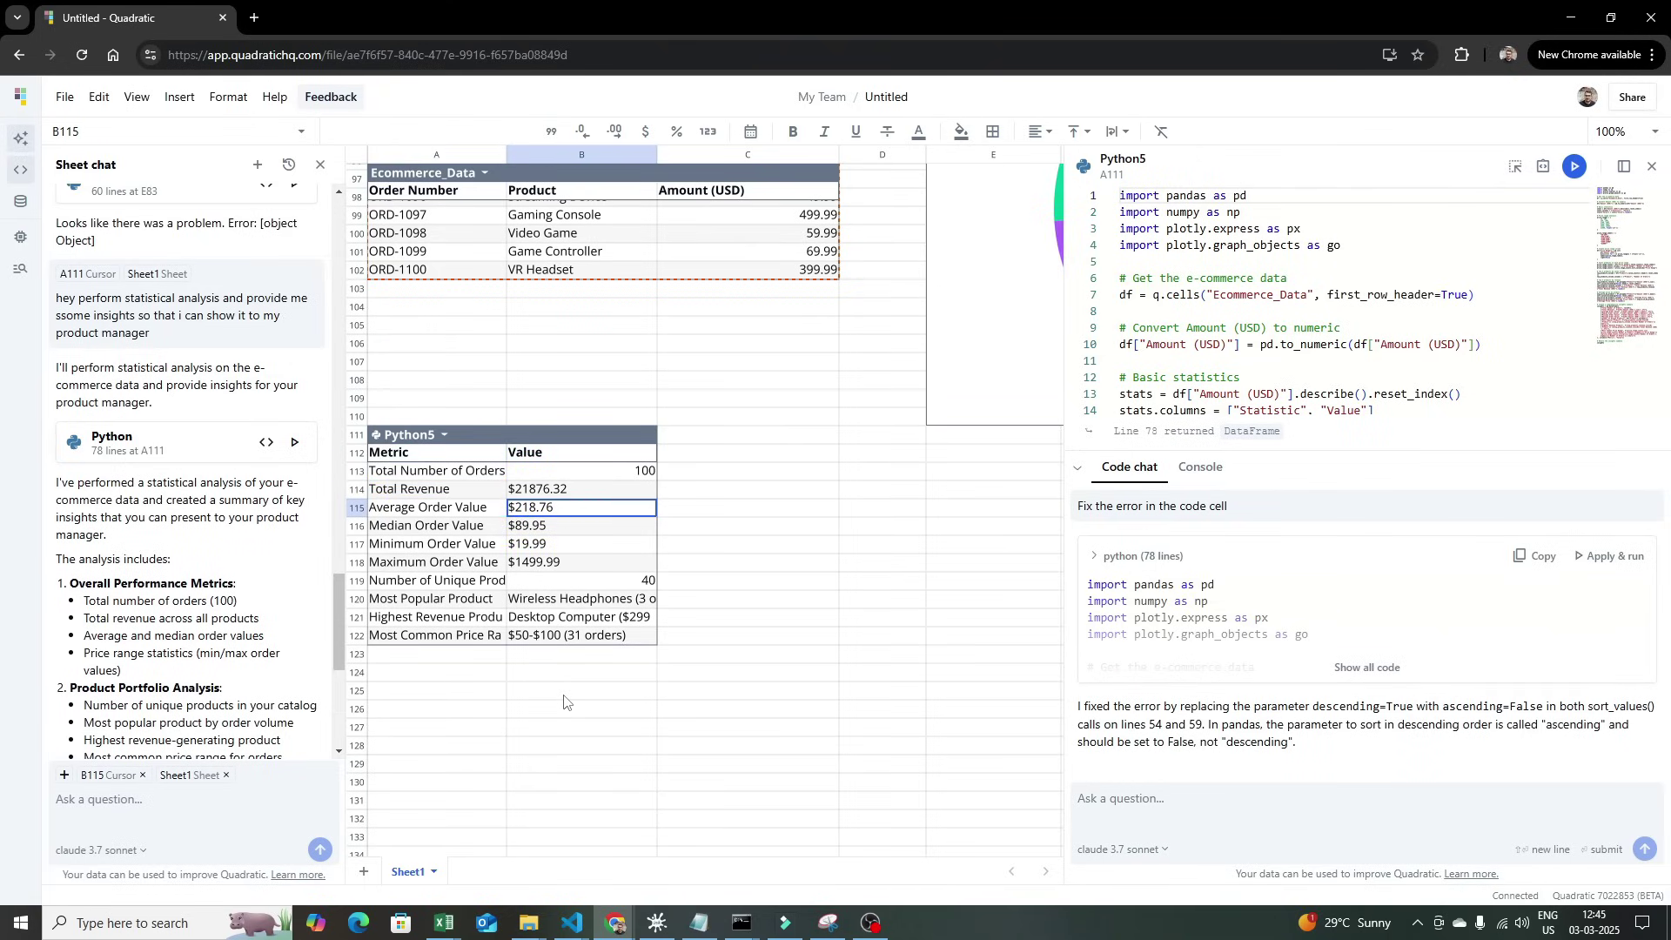
key(Down)
key(Down)
key(Down)
key(Down)
key(Down)
key(Down)
key(Down)
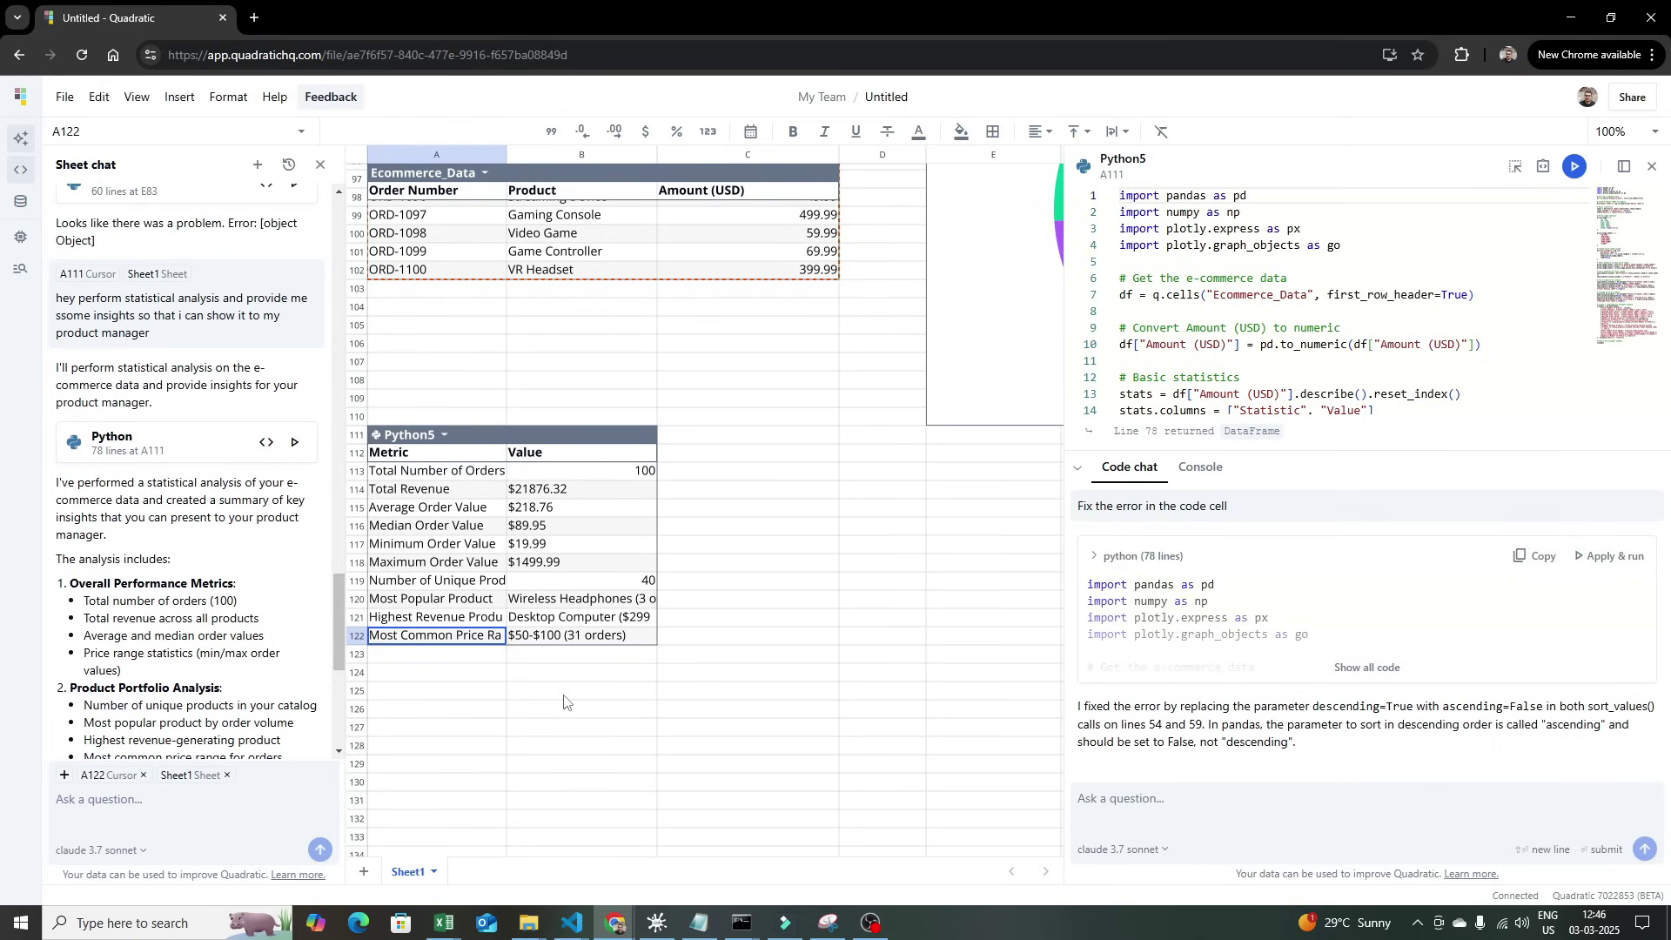
scroll(822, 537, up, 15)
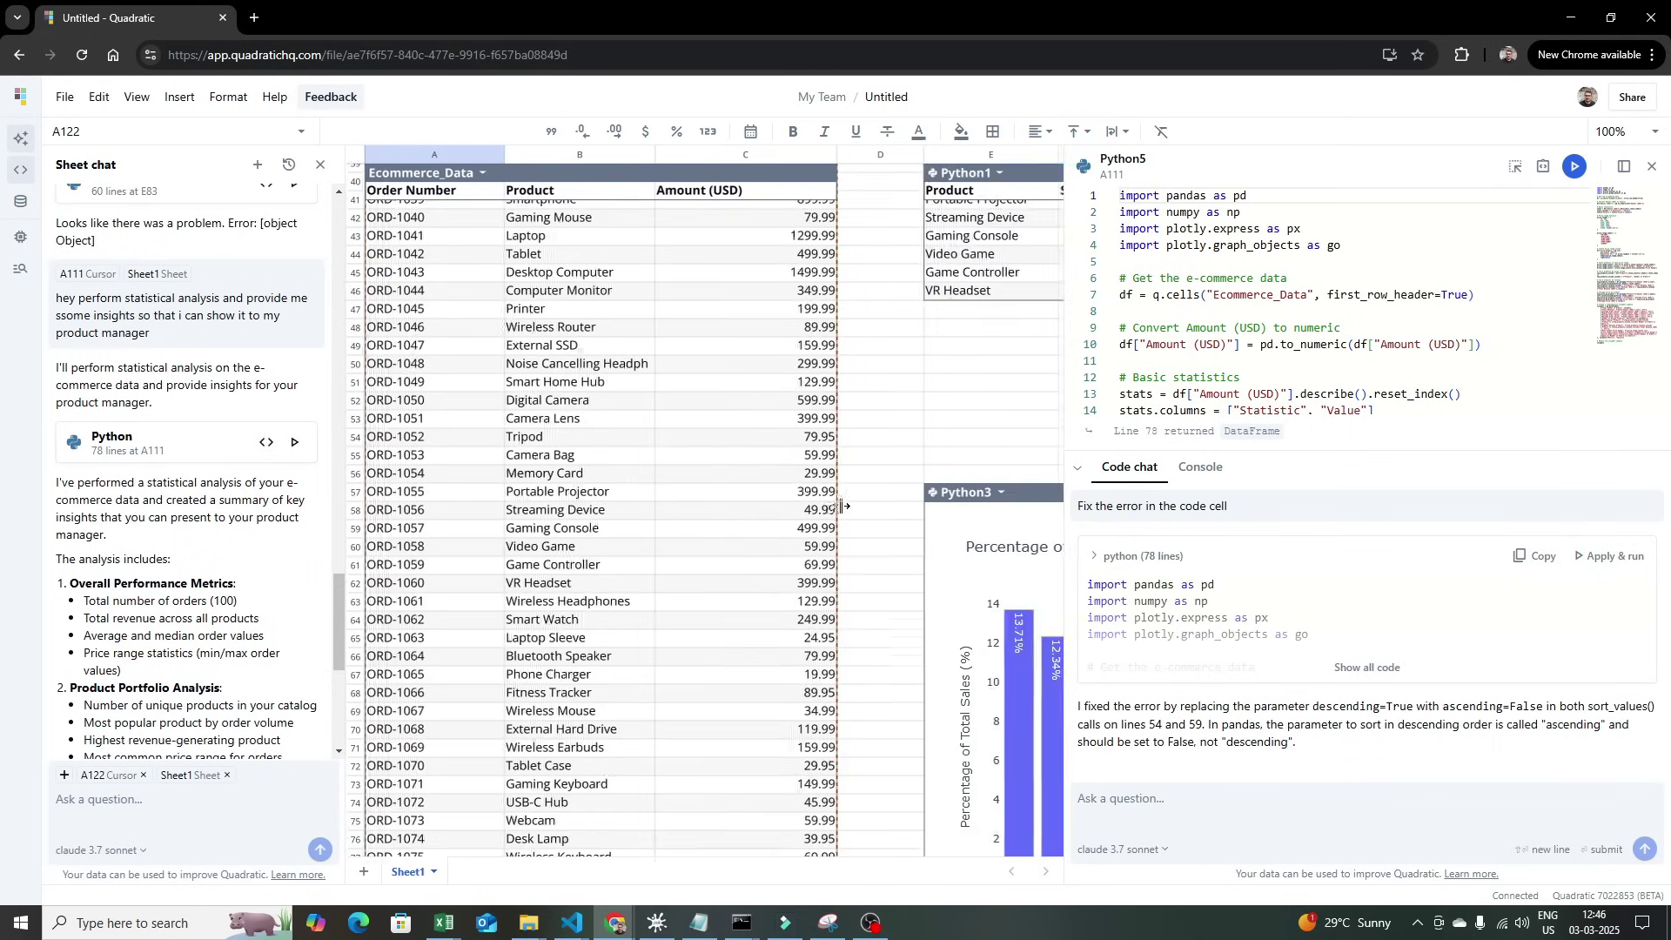
scroll(822, 537, down, 14)
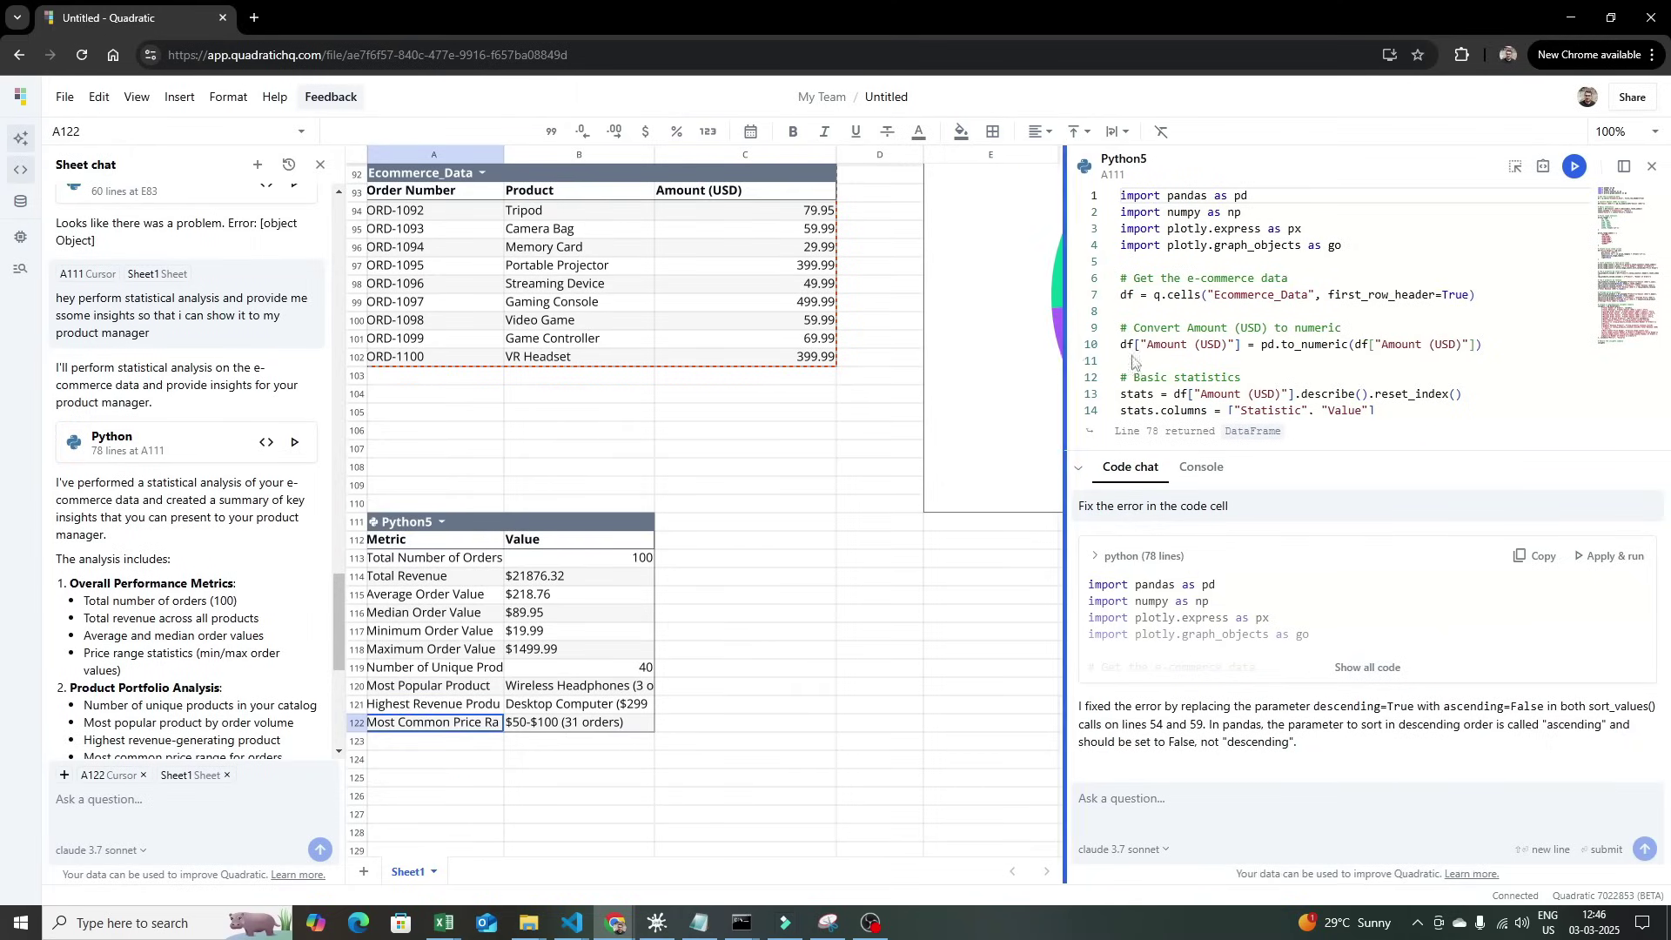
Narrow the code editor and go back up through the statistics table's metrics to total revenue
drag(1063, 362, 1157, 362)
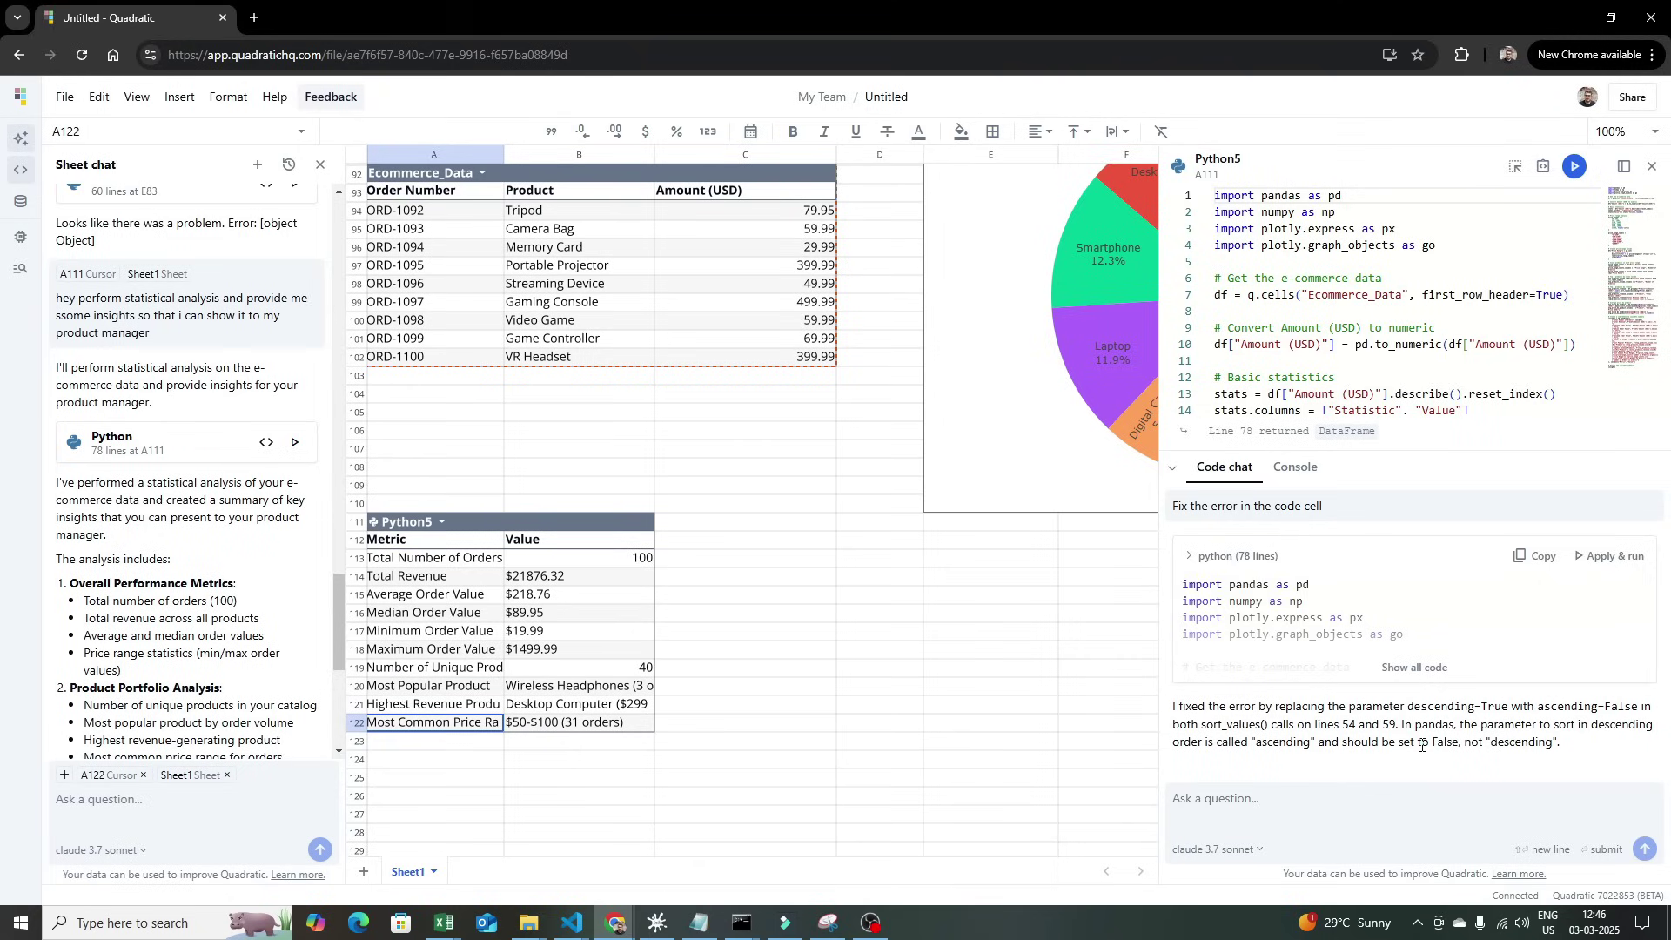
click(438, 761)
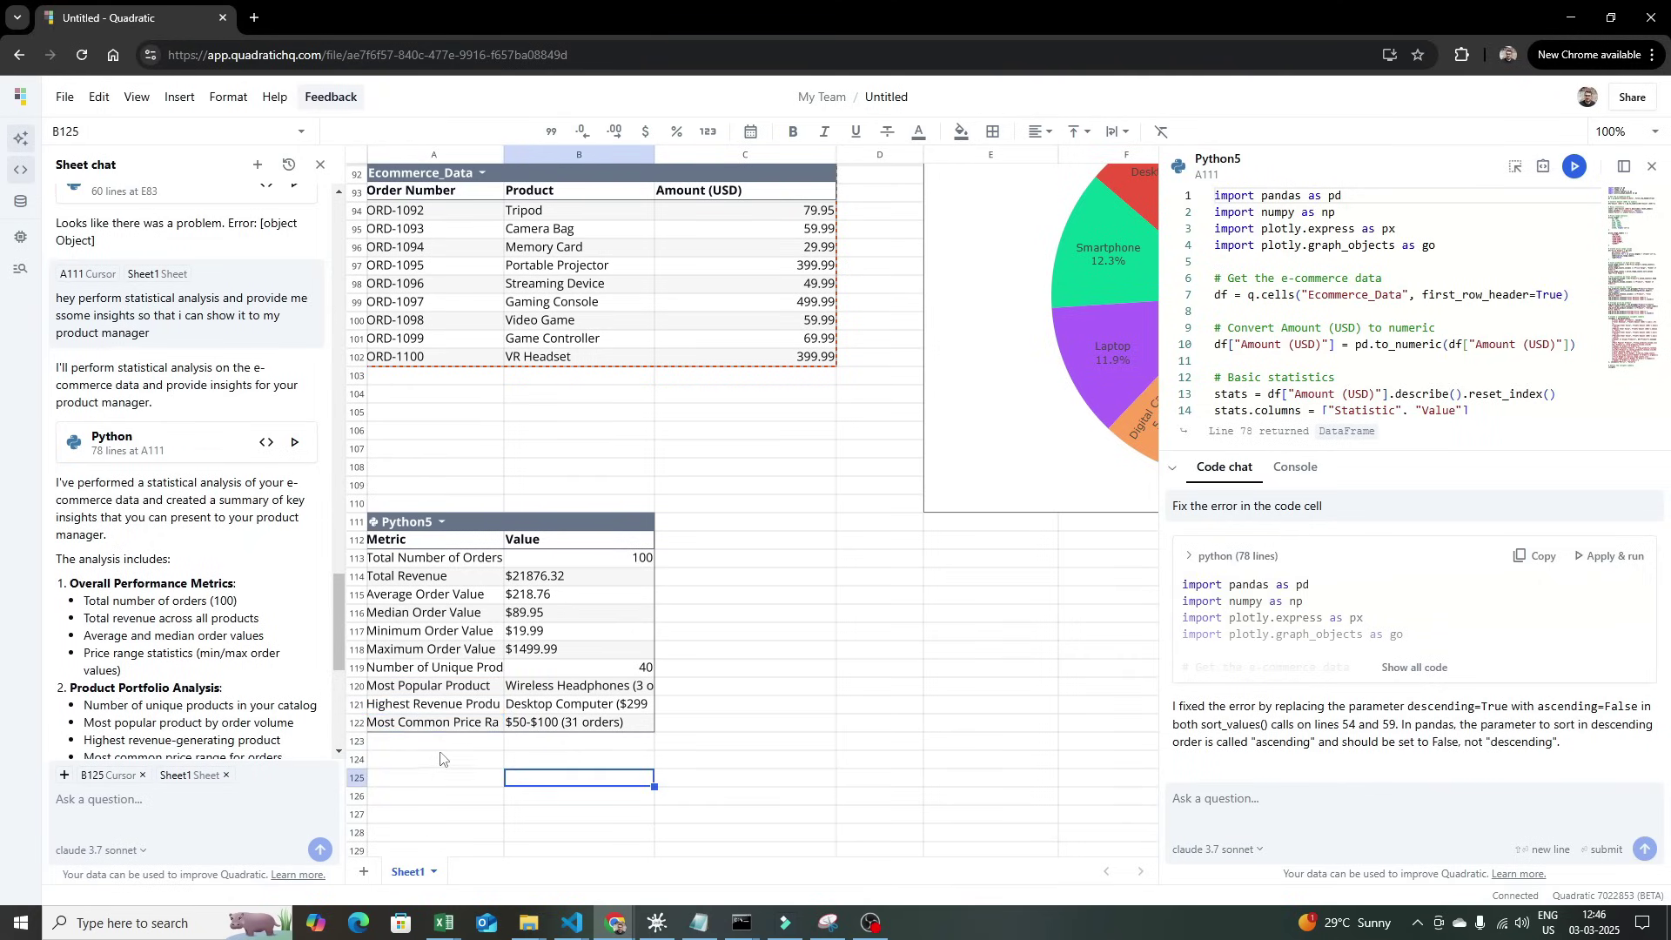
key(Up)
key(Up)
key(Up)
key(Up)
key(Up)
key(Up)
key(Up)
key(Up)
key(Up)
key(Up)
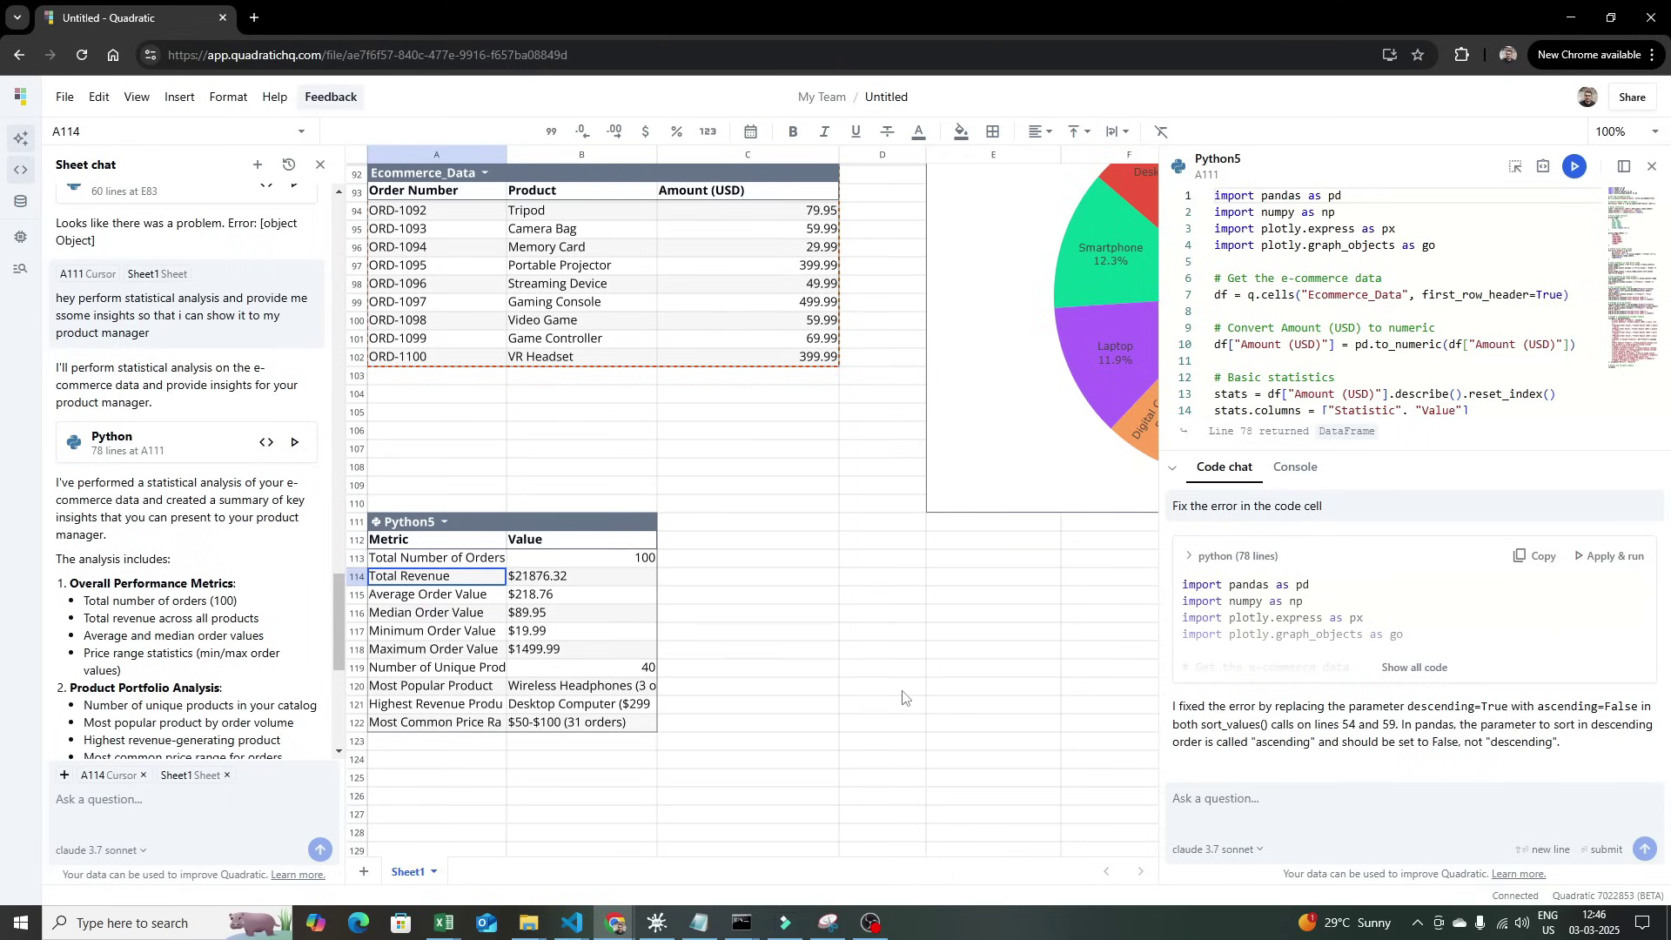
scroll(902, 697, down, 4)
scroll(436, 683, up, 2)
Close the code editor and, with cell A128 selected, ask the sheet chat for one more visualization report to impress the manager
click(449, 661)
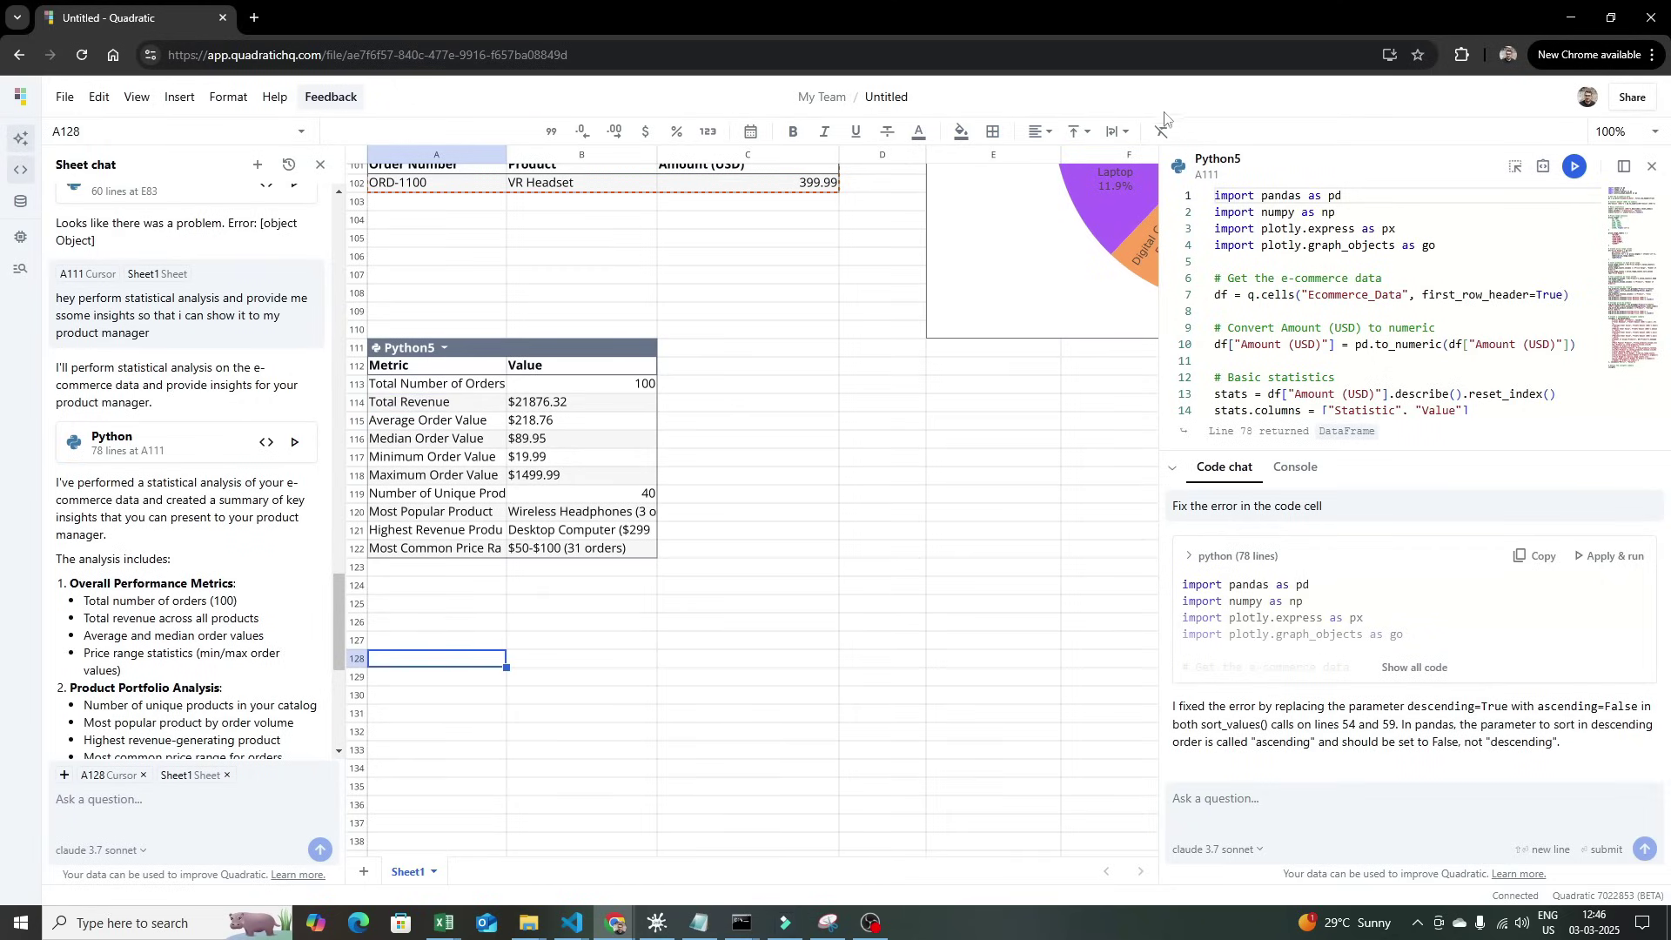
click(1653, 166)
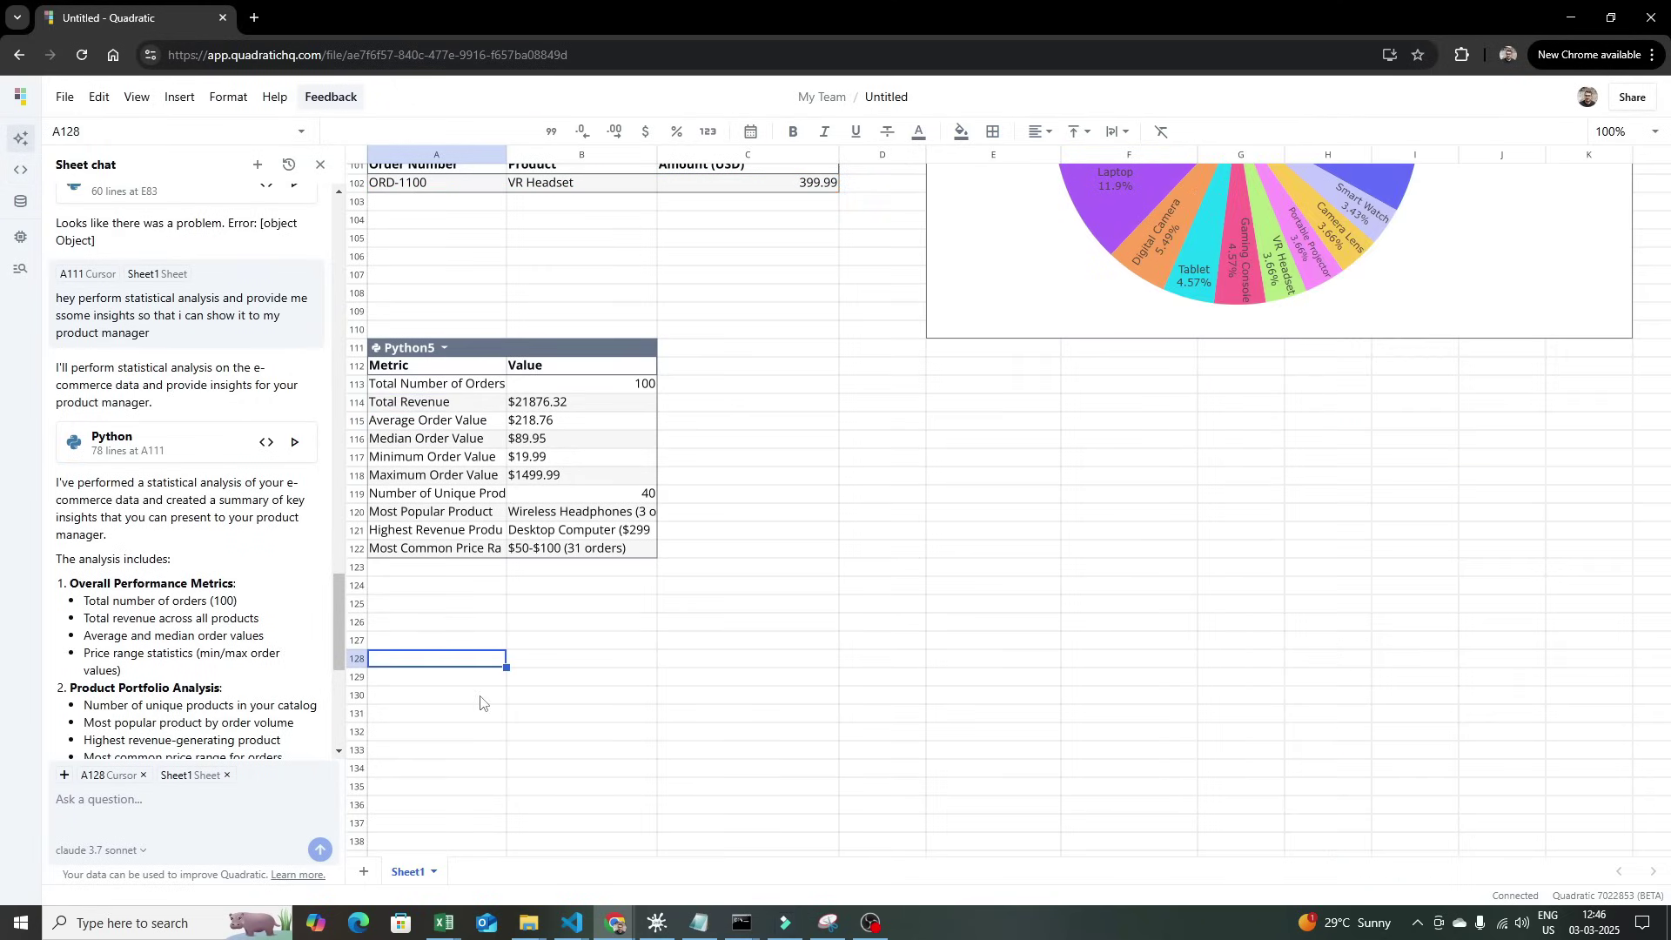
click(178, 789)
text(hey)
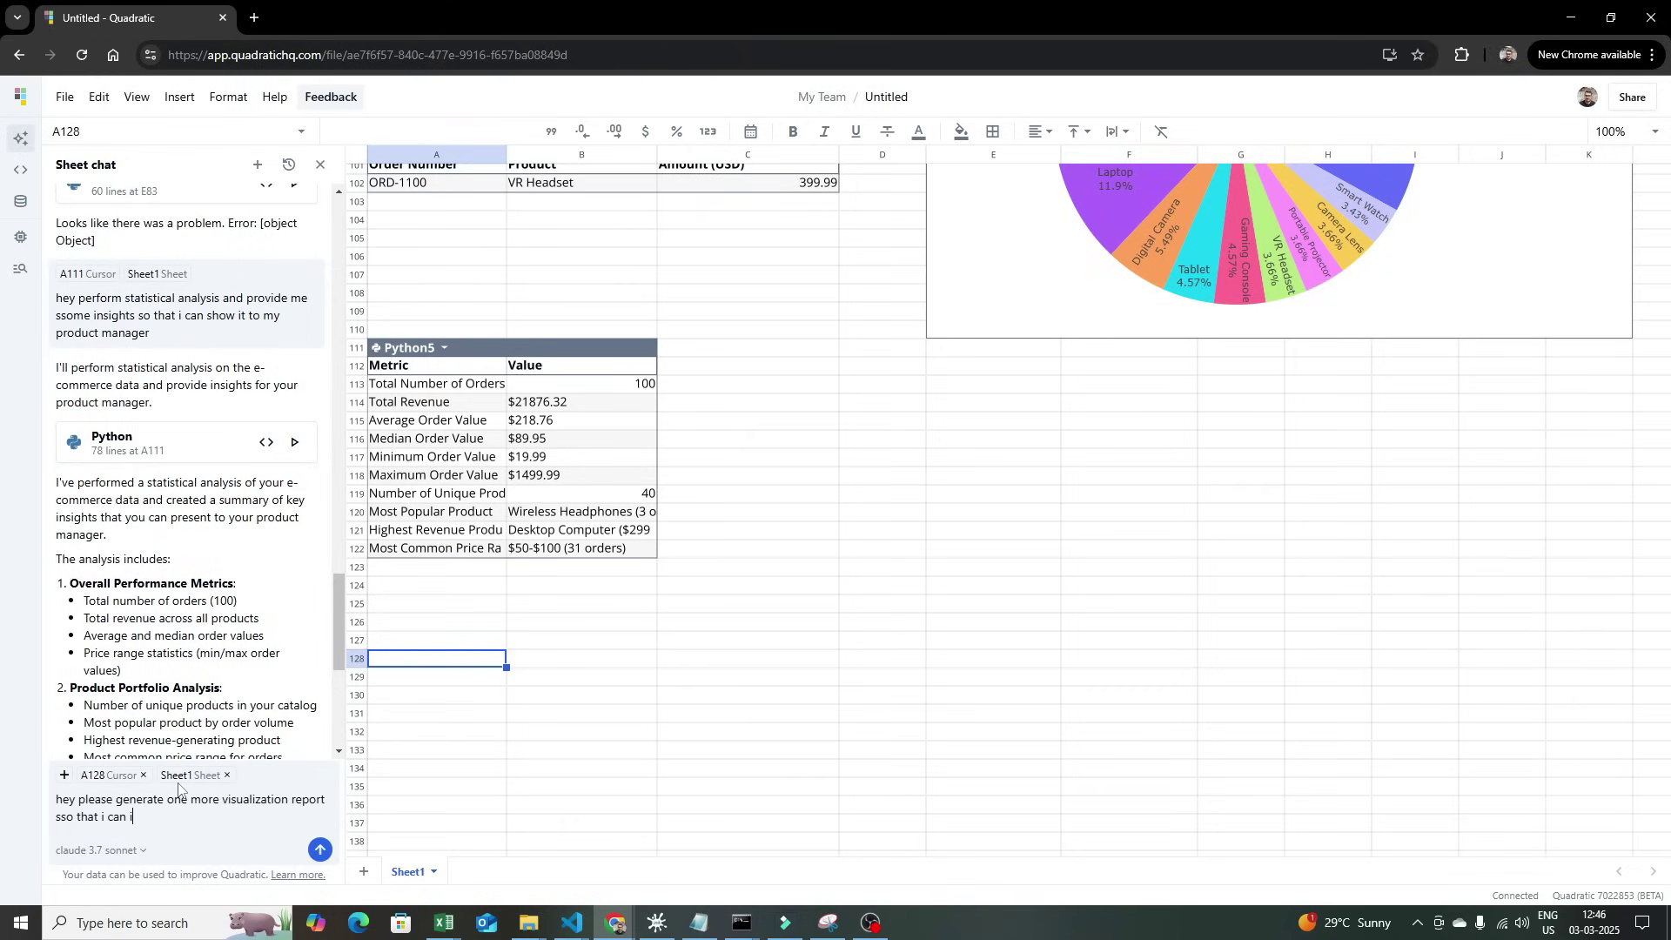
text(mpress my manager)
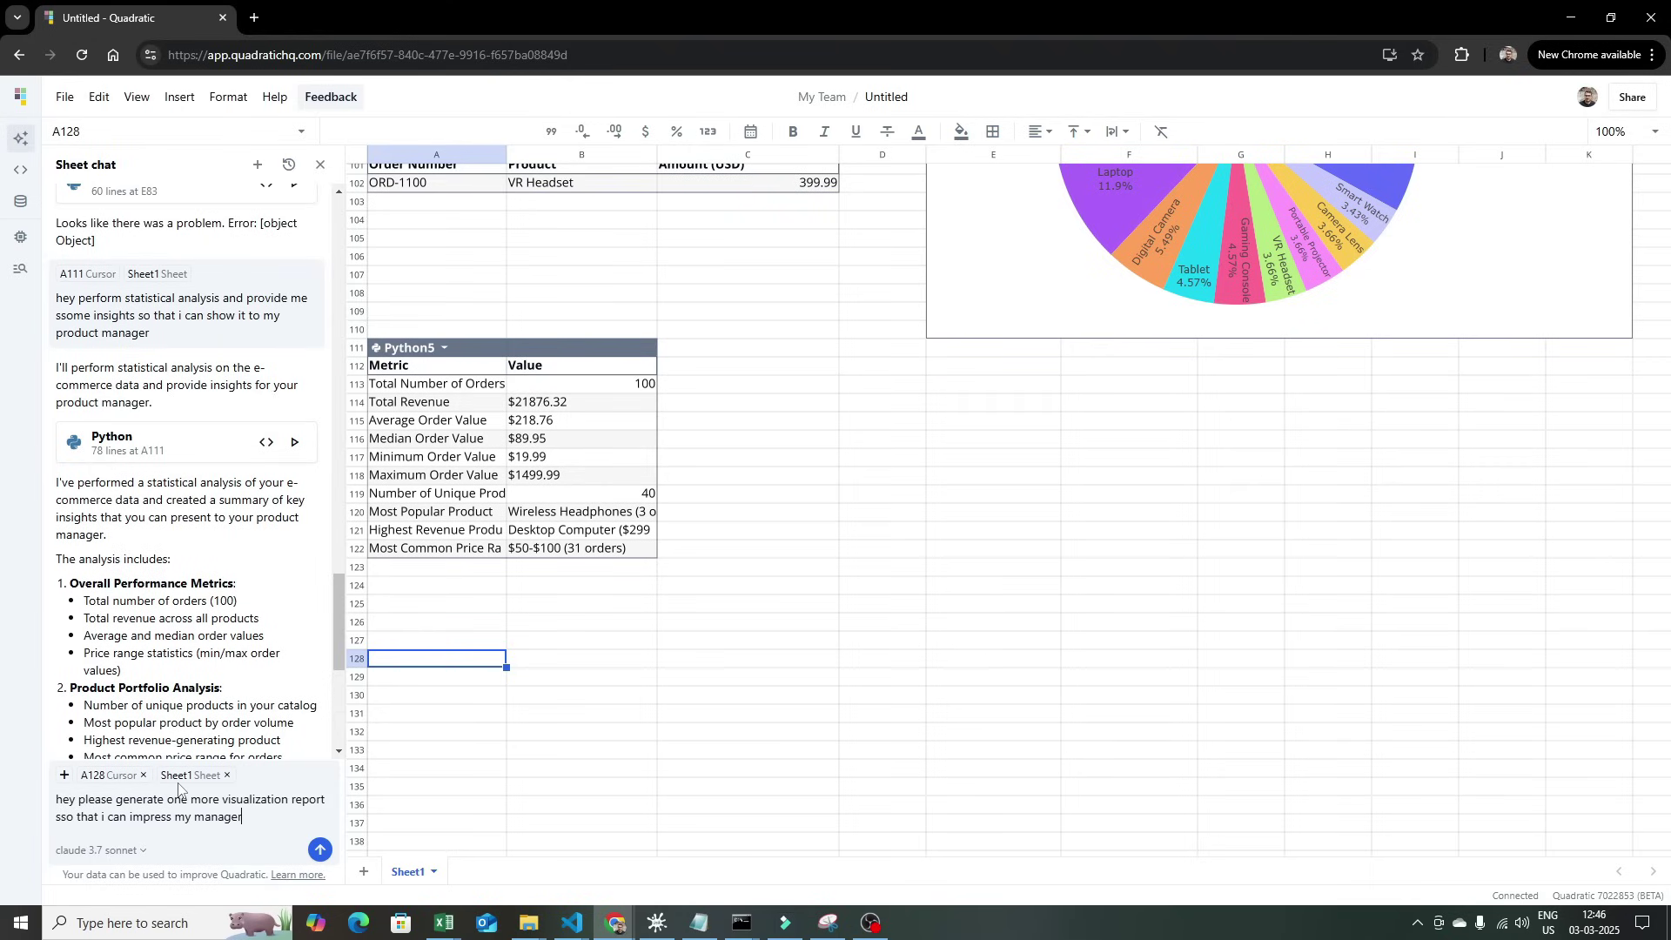
key(Return)
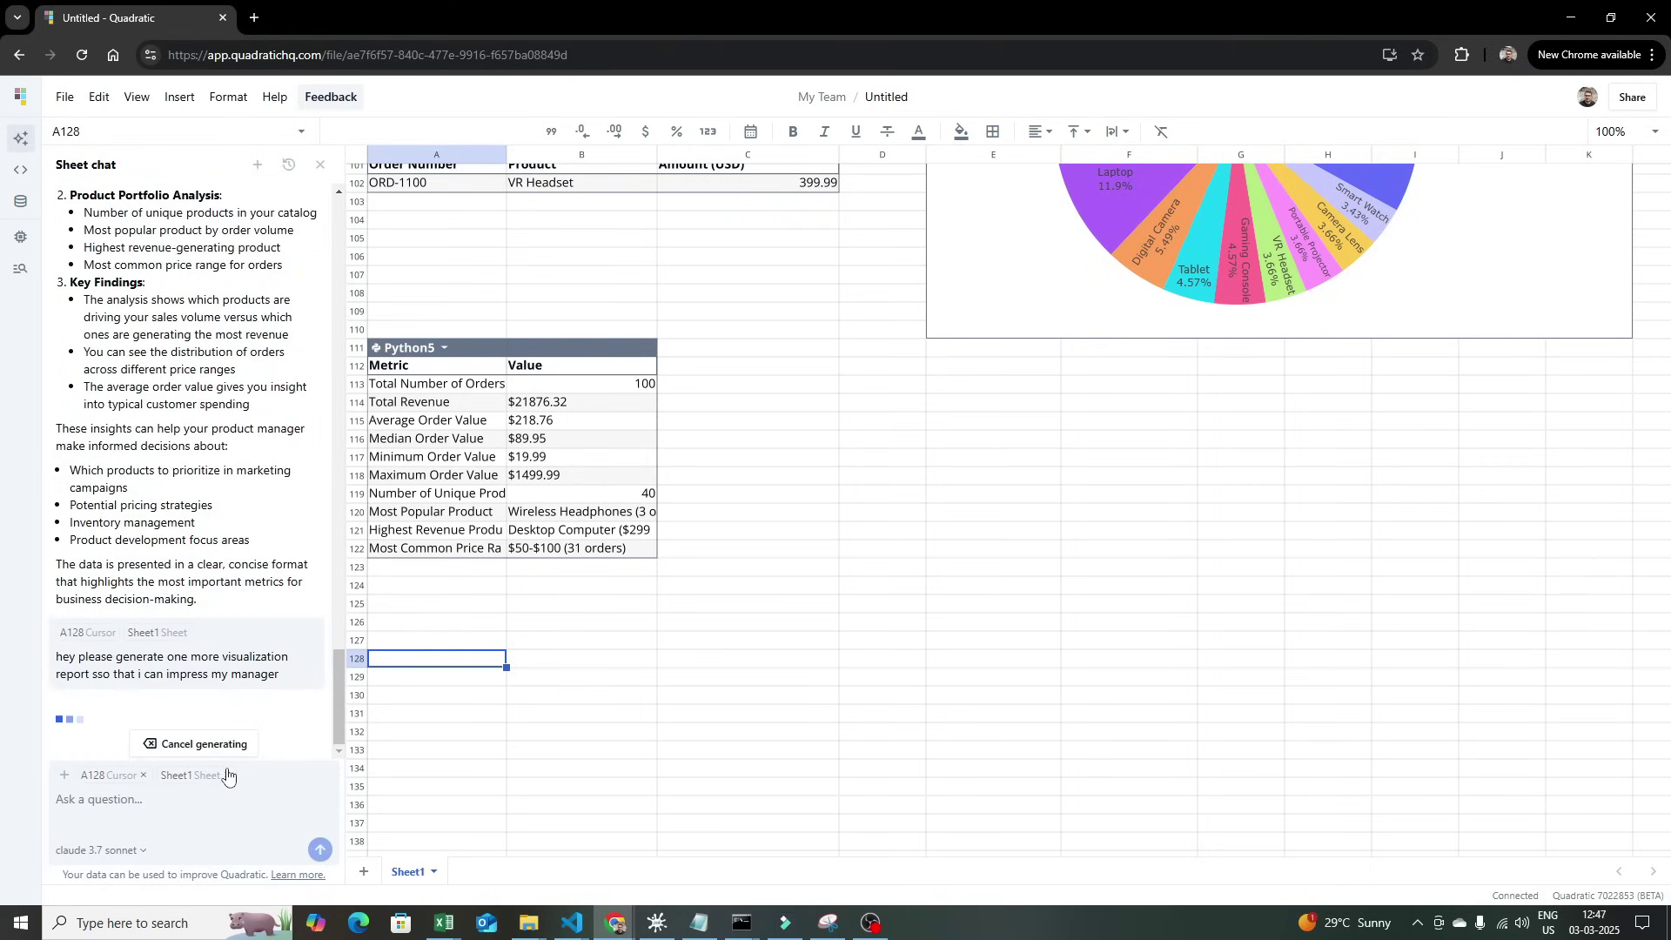
Look over the dataset, product summary tables and statistics table while the chat generates the visualization
scroll(927, 703, up, 15)
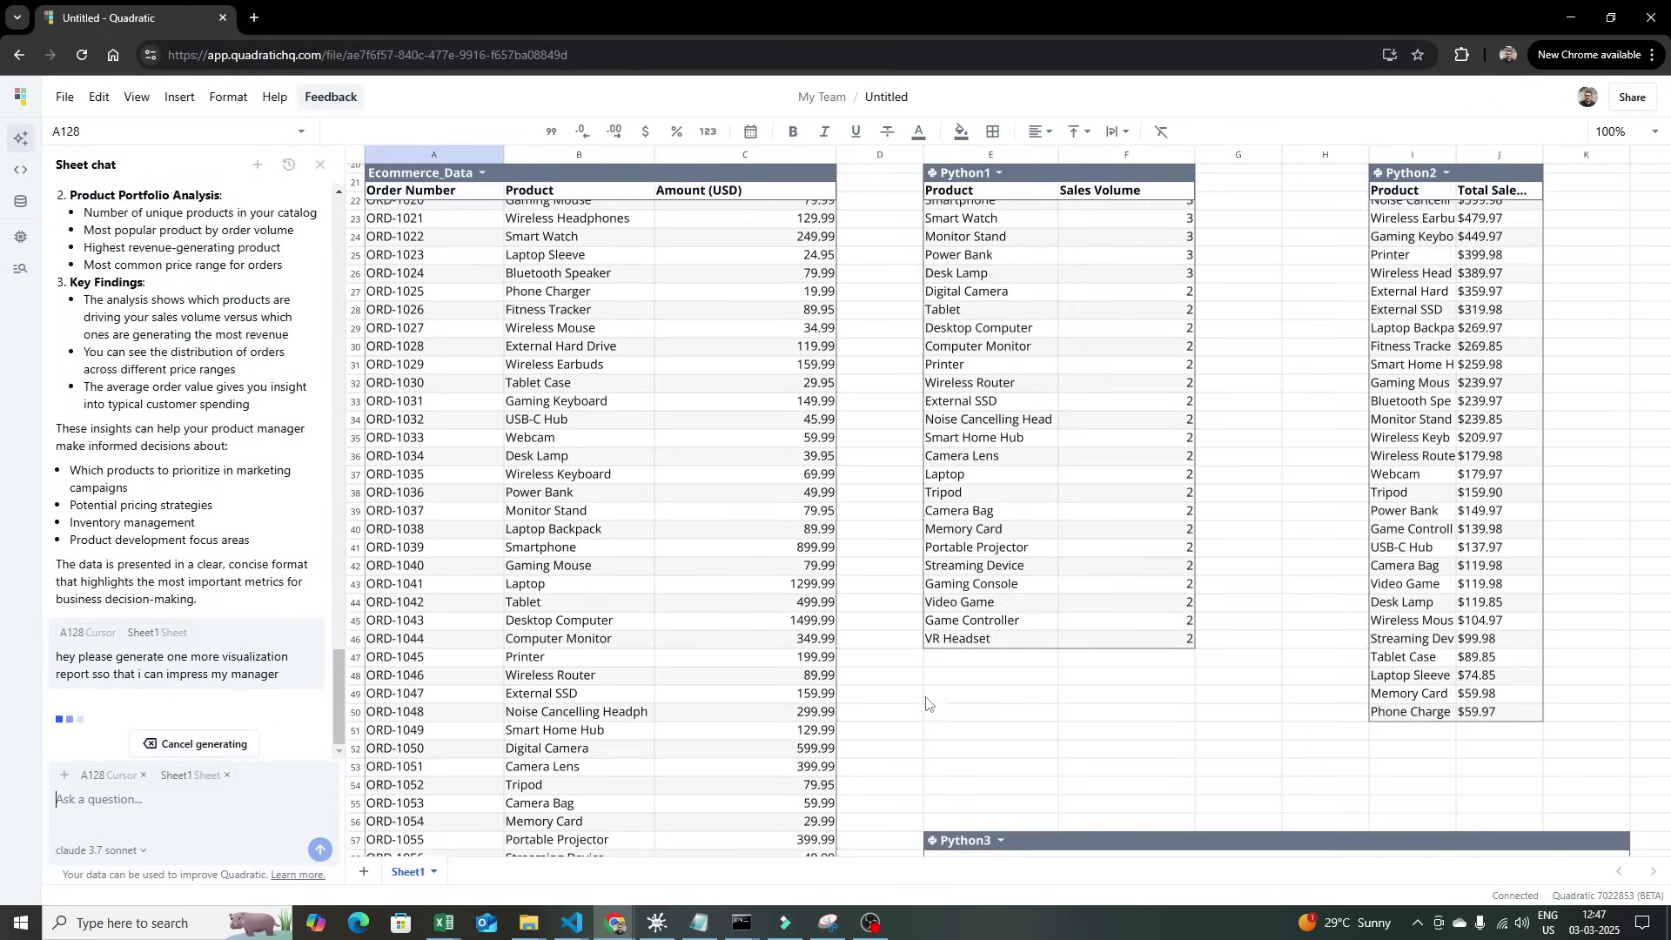
scroll(932, 727, up, 4)
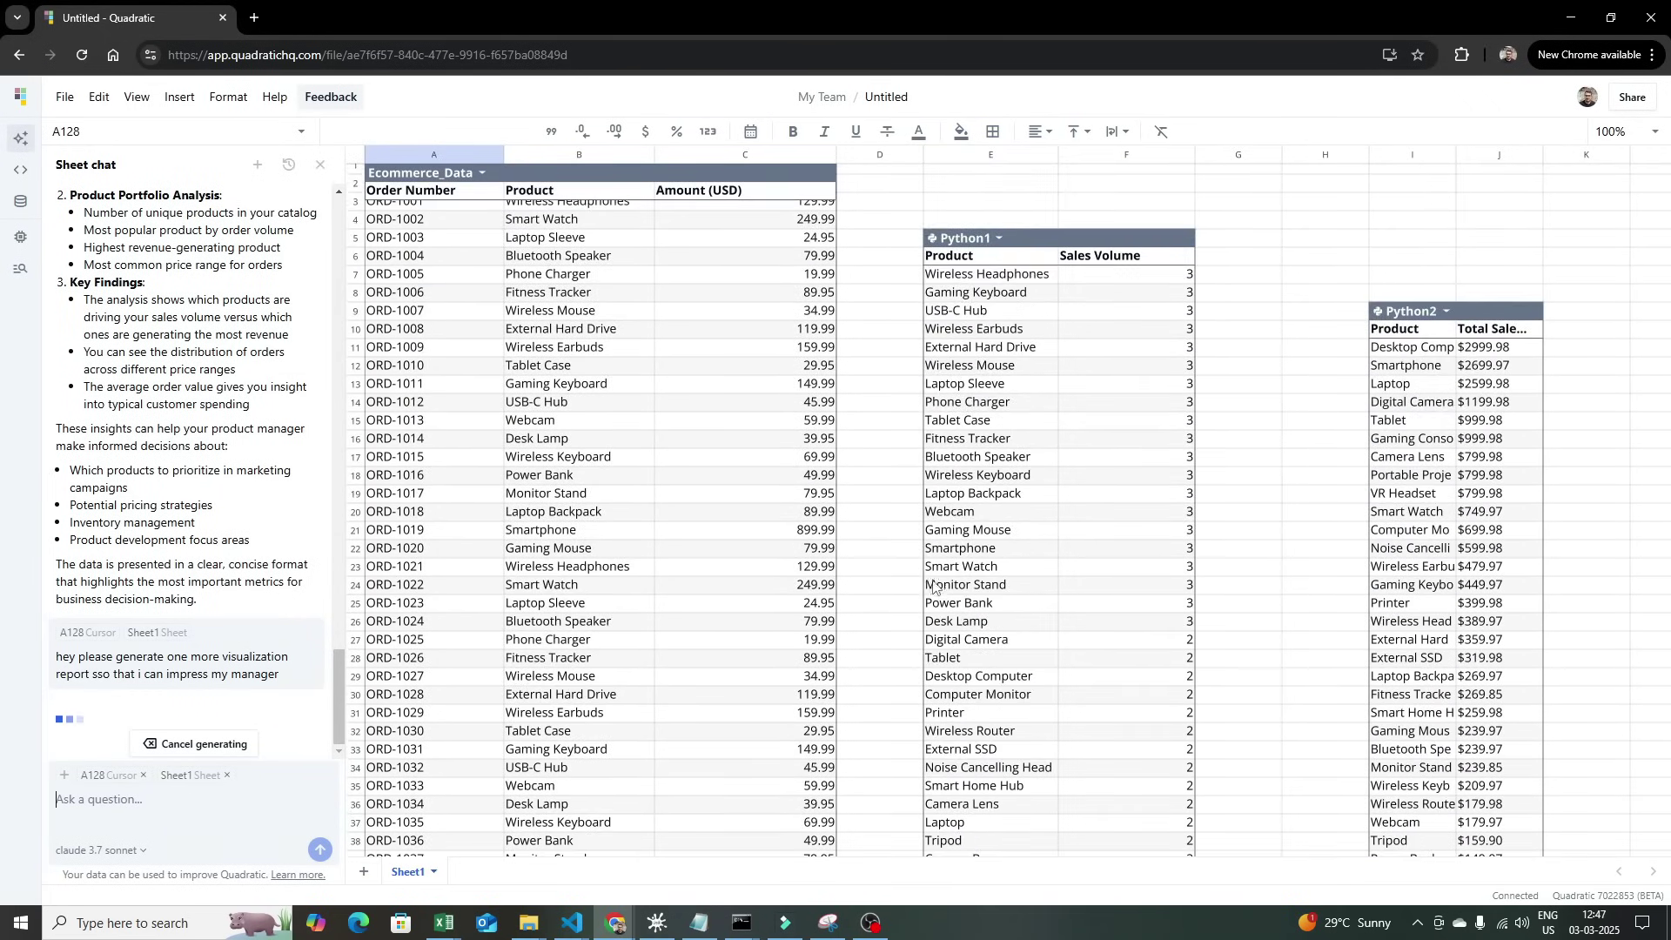
scroll(933, 585, down, 4)
scroll(1056, 583, up, 5)
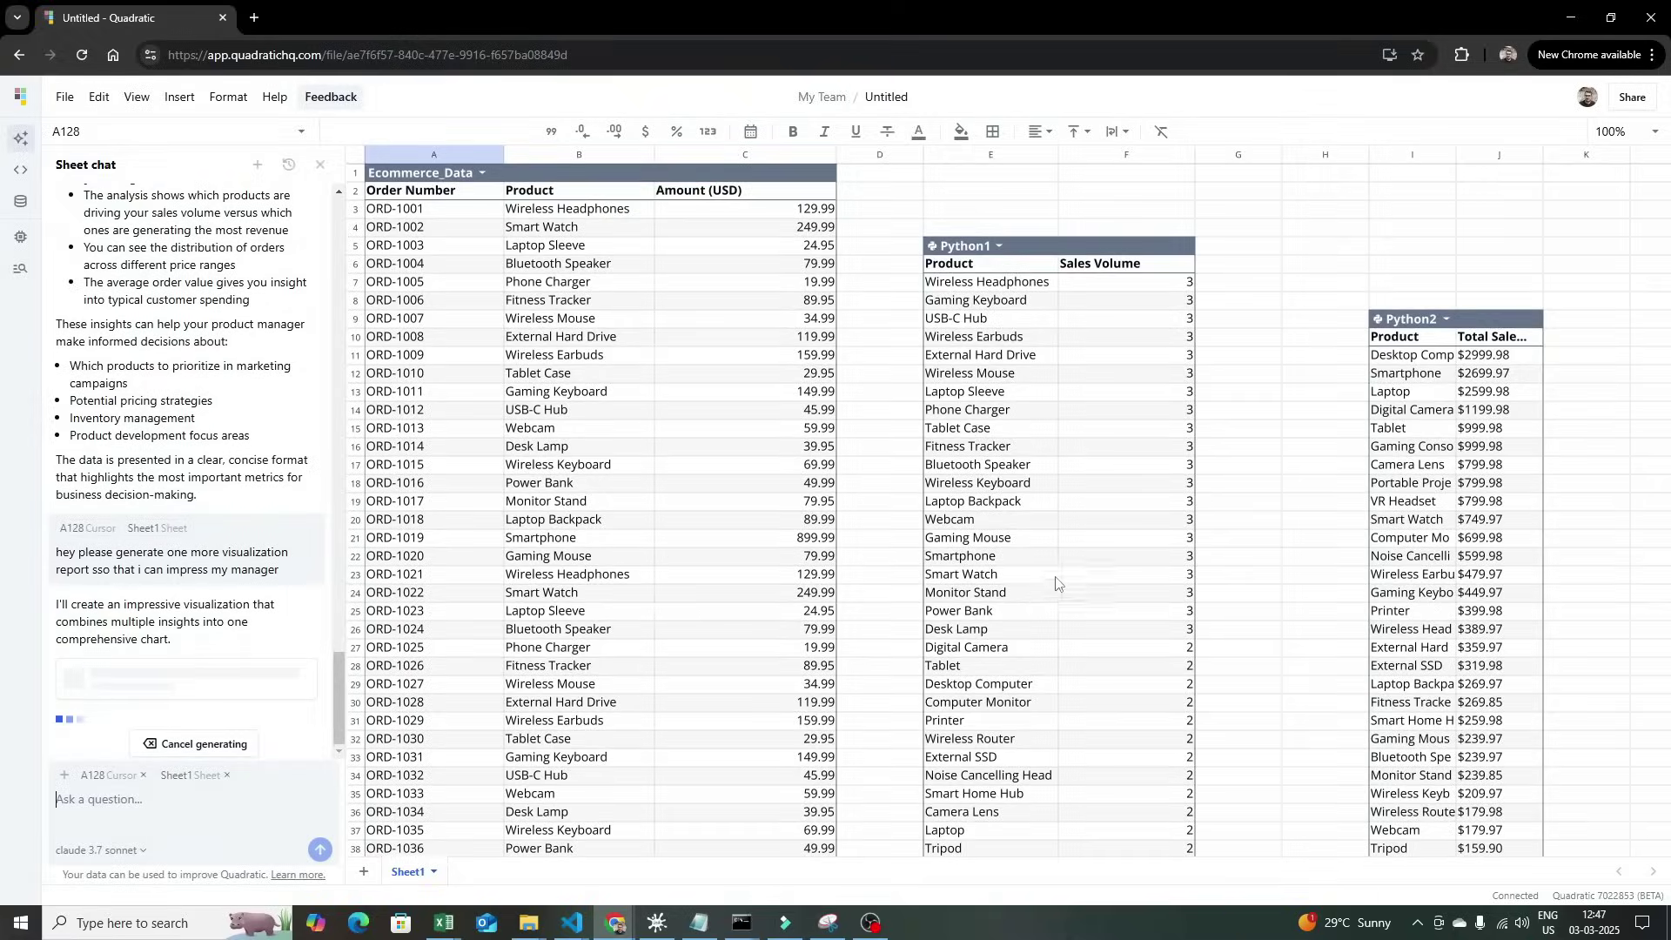
scroll(1056, 582, down, 20)
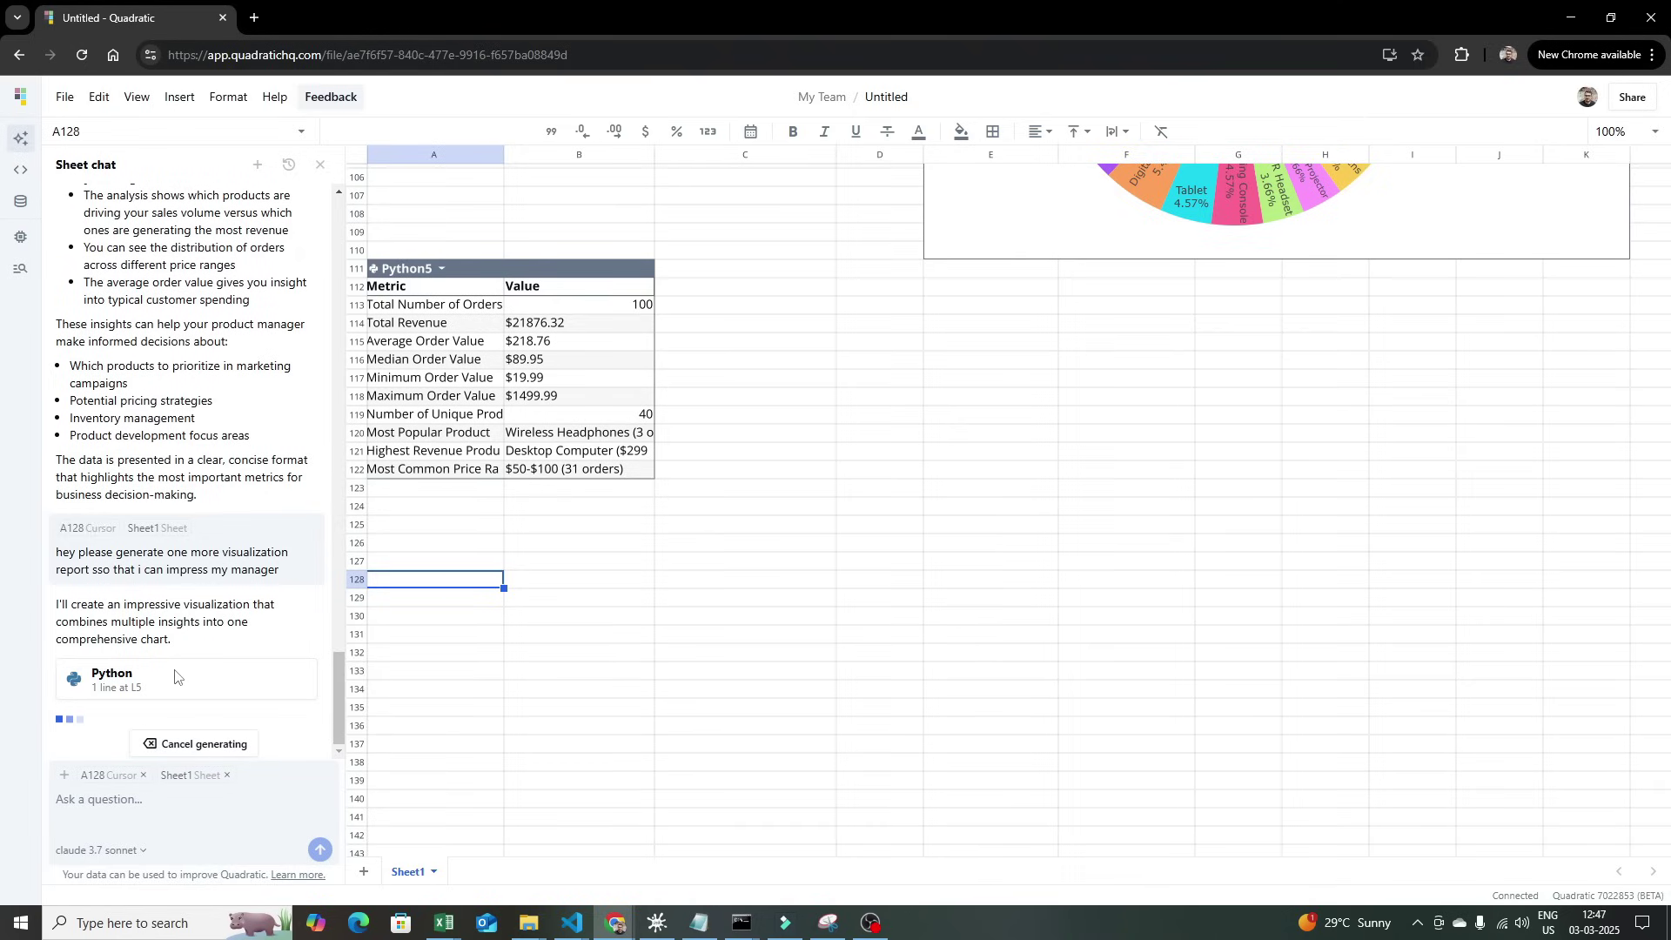
scroll(1366, 533, up, 20)
scroll(1390, 521, down, 20)
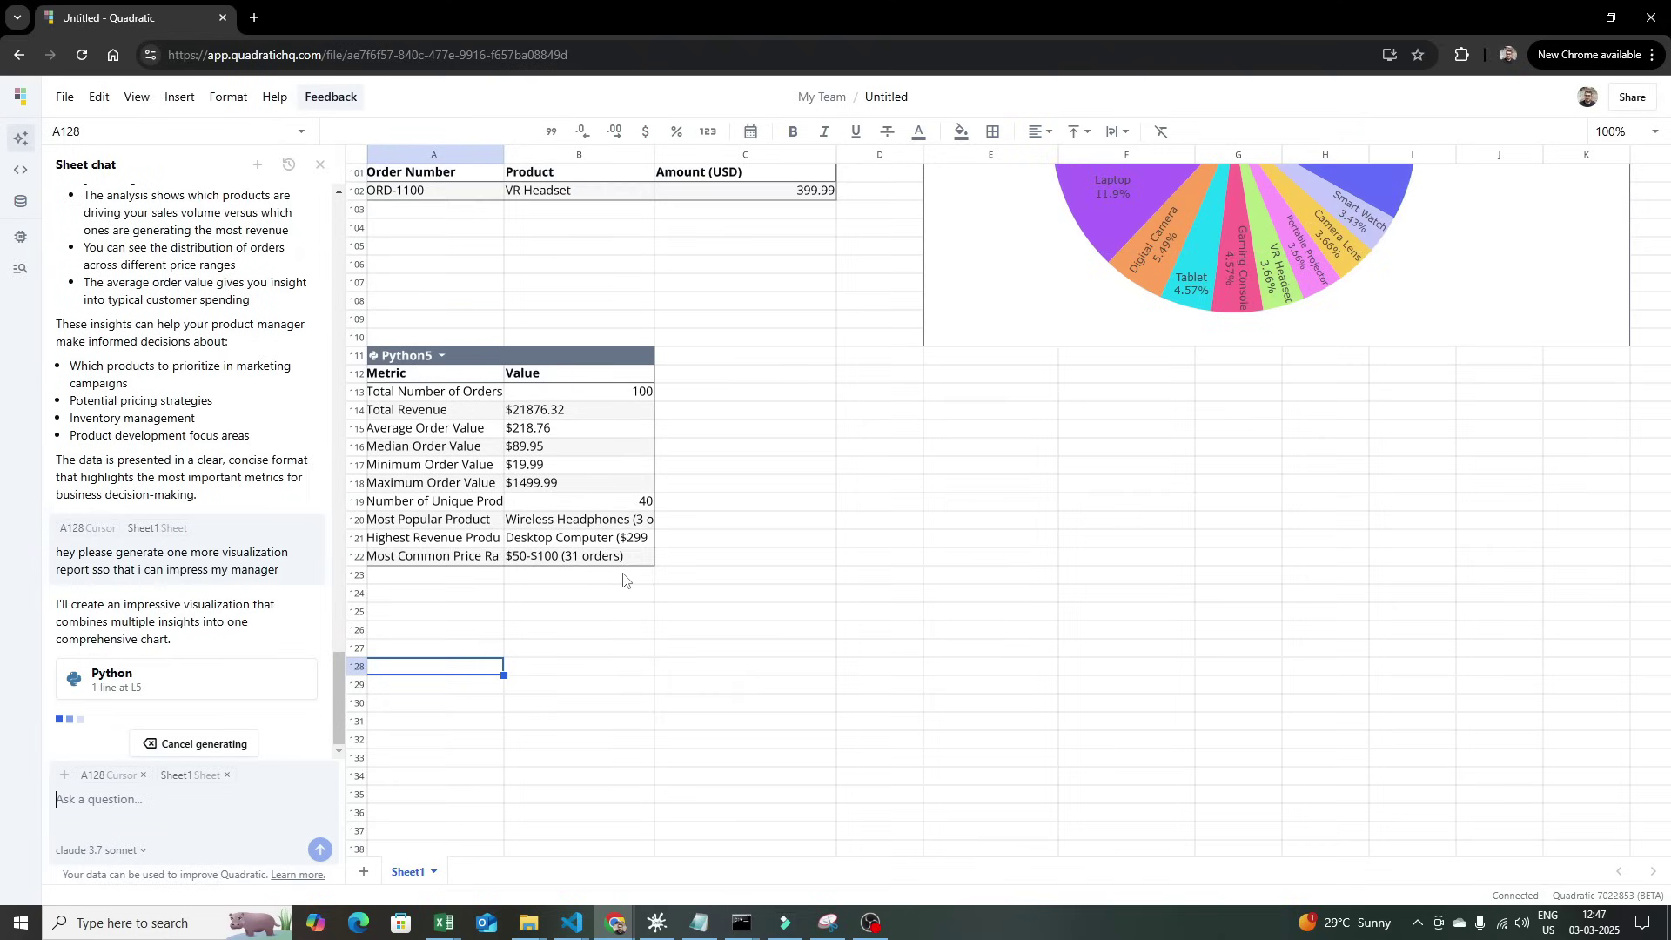
scroll(610, 583, up, 1)
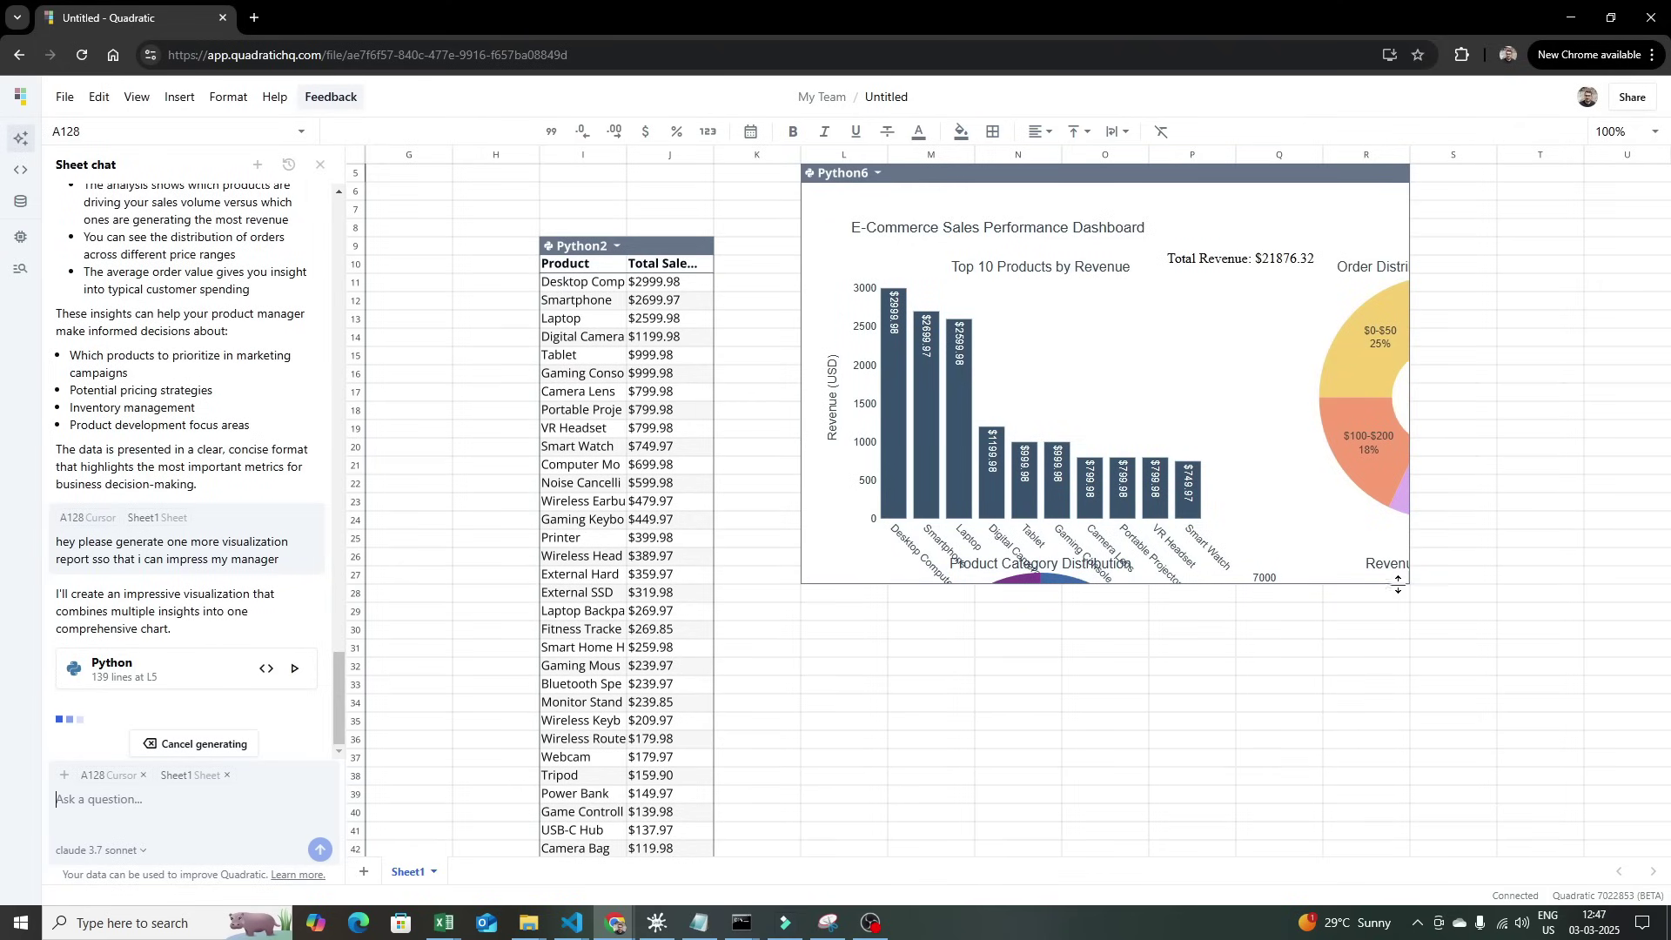
Enlarge the E-Commerce Sales Performance Dashboard chart down to row 40 and across to column U
click(1381, 576)
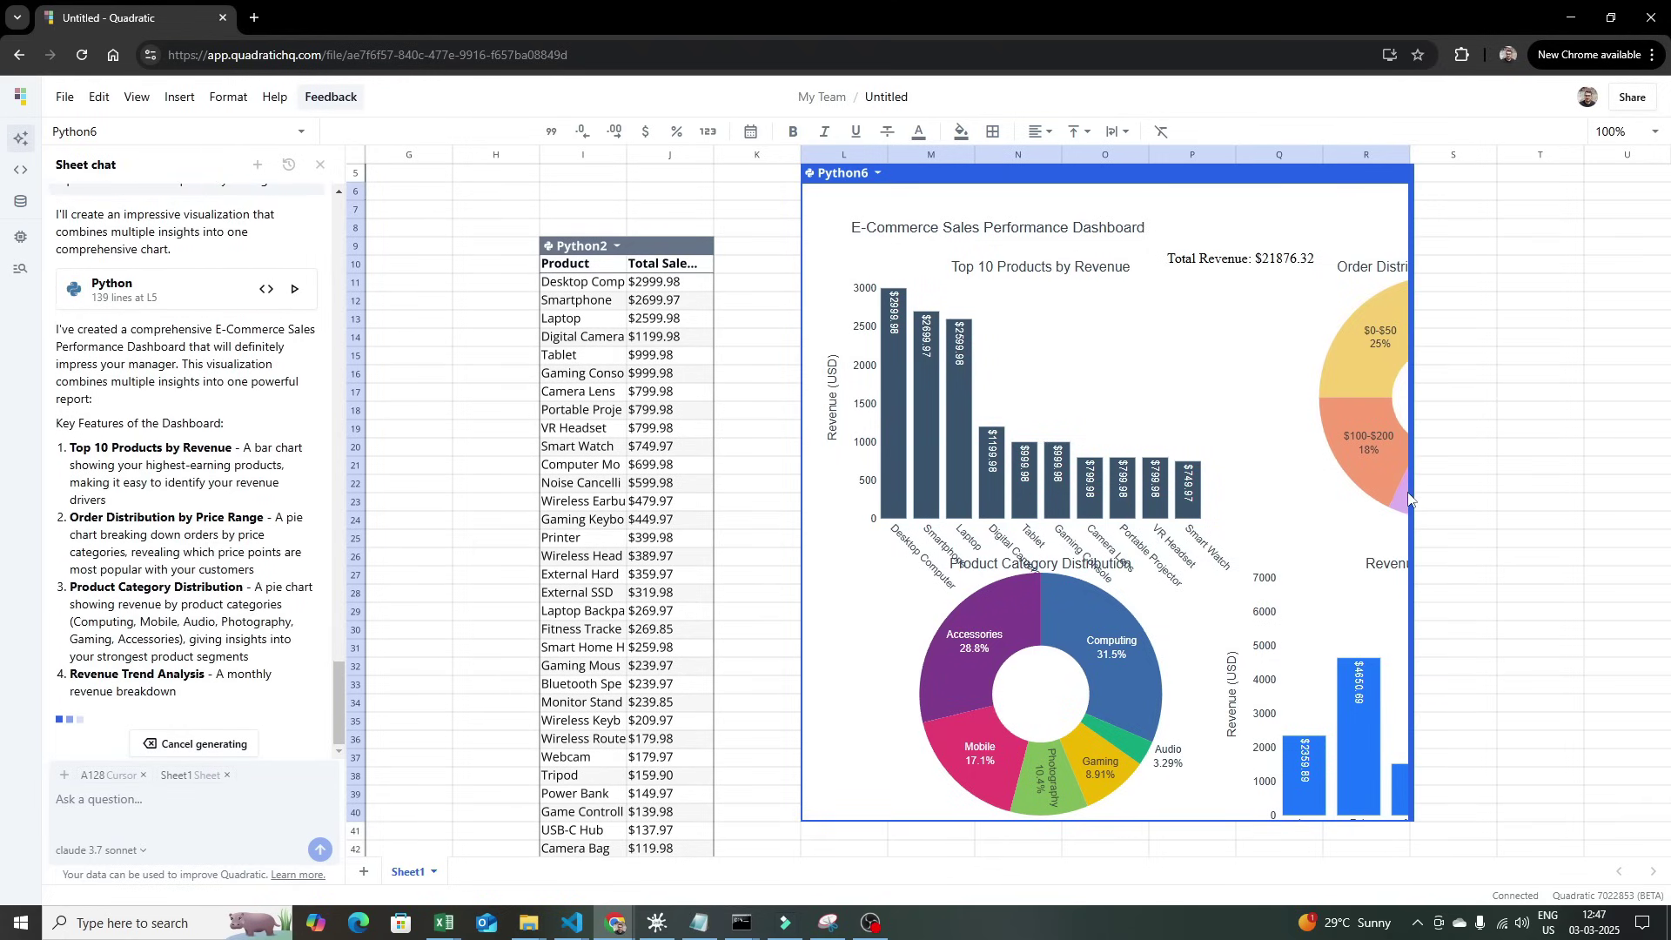
drag(1411, 498, 1654, 492)
Examine the dashboard's top products, price range, product category and revenue trend charts
scroll(1174, 768, down, 4)
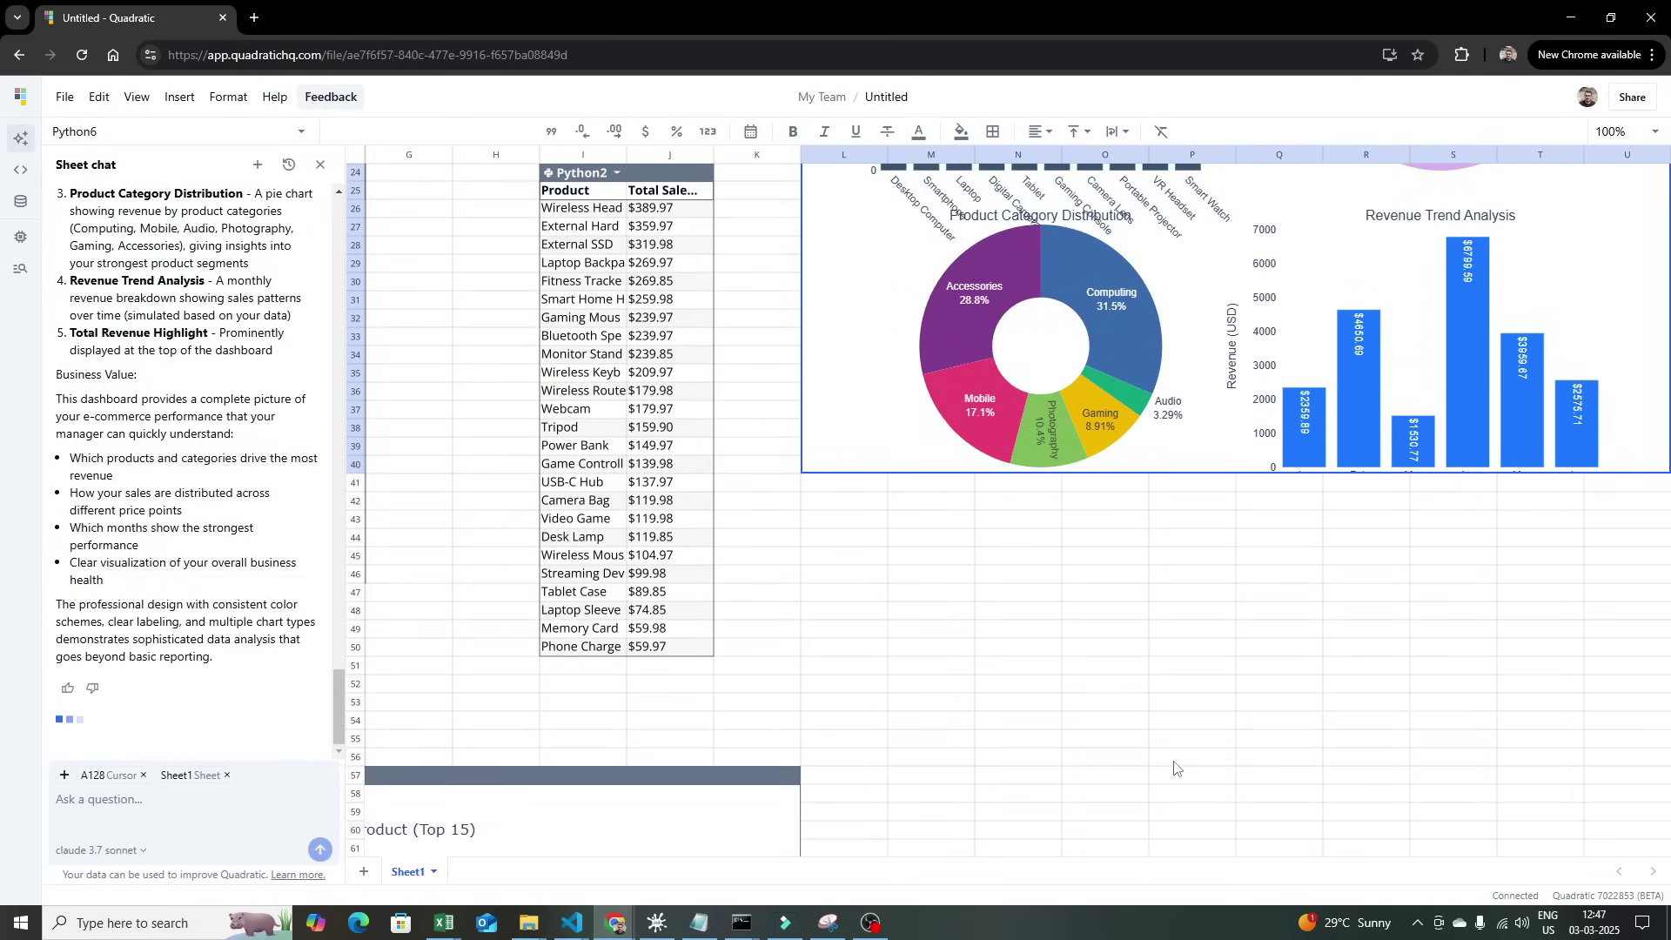
scroll(1175, 766, down, 3)
scroll(1202, 770, up, 8)
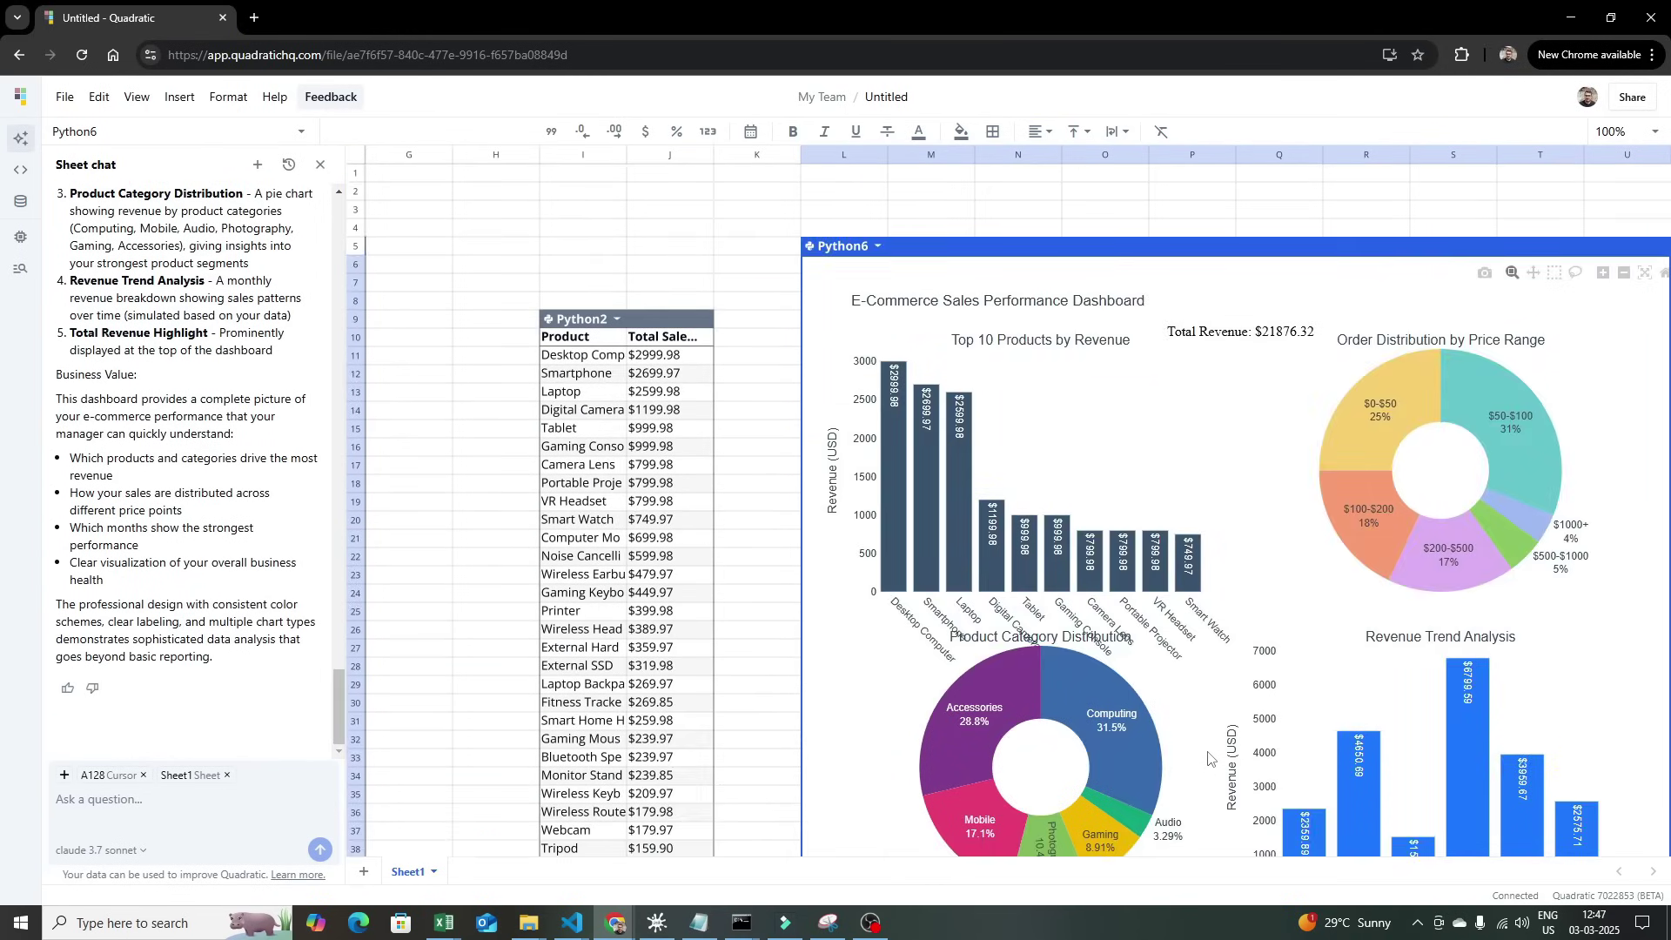
scroll(1209, 759, down, 2)
click(1200, 768)
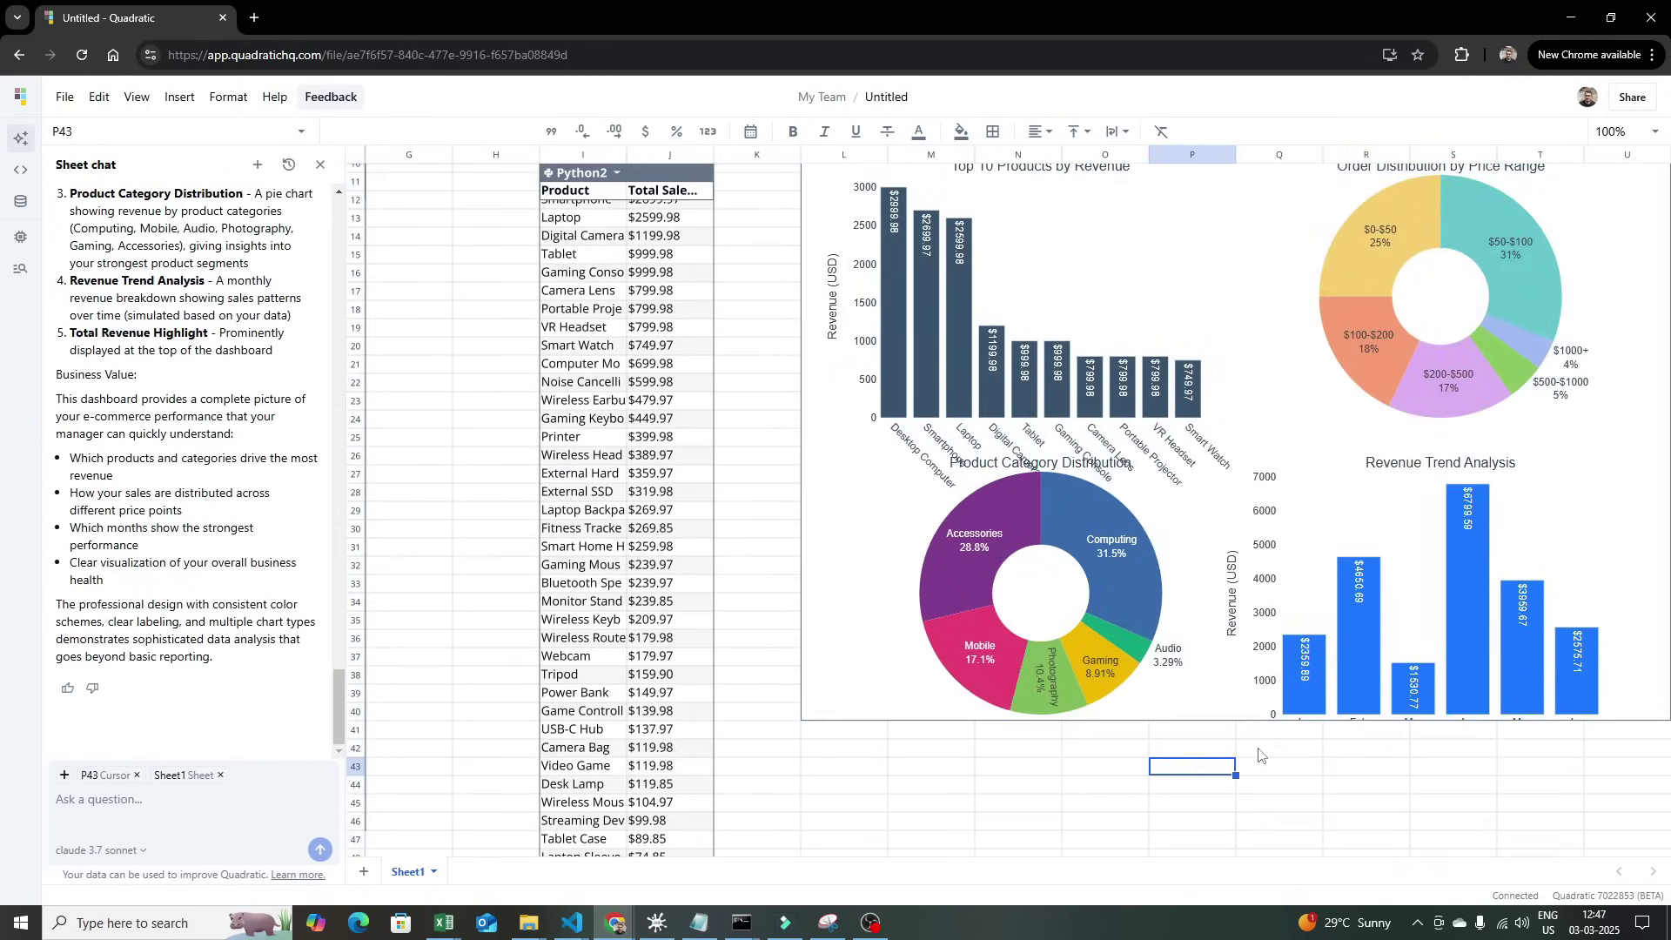
key(Right)
key(Right)
key(Right)
key(Right)
key(Right)
key(Right)
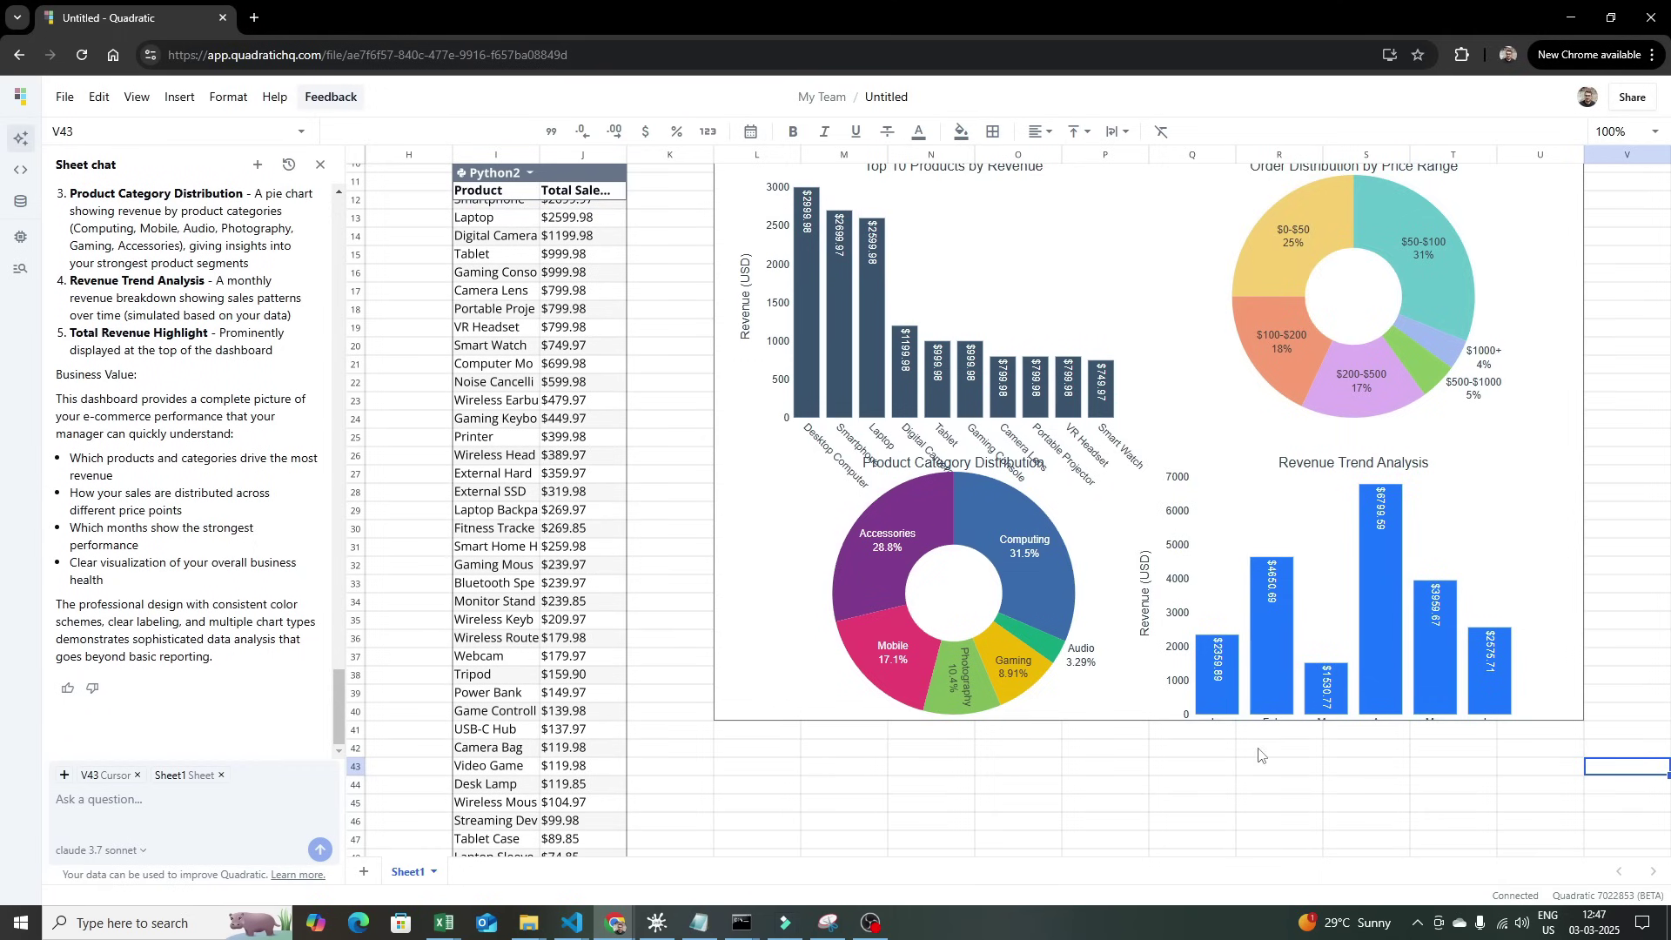
scroll(1181, 272, up, 2)
scroll(1180, 272, down, 1)
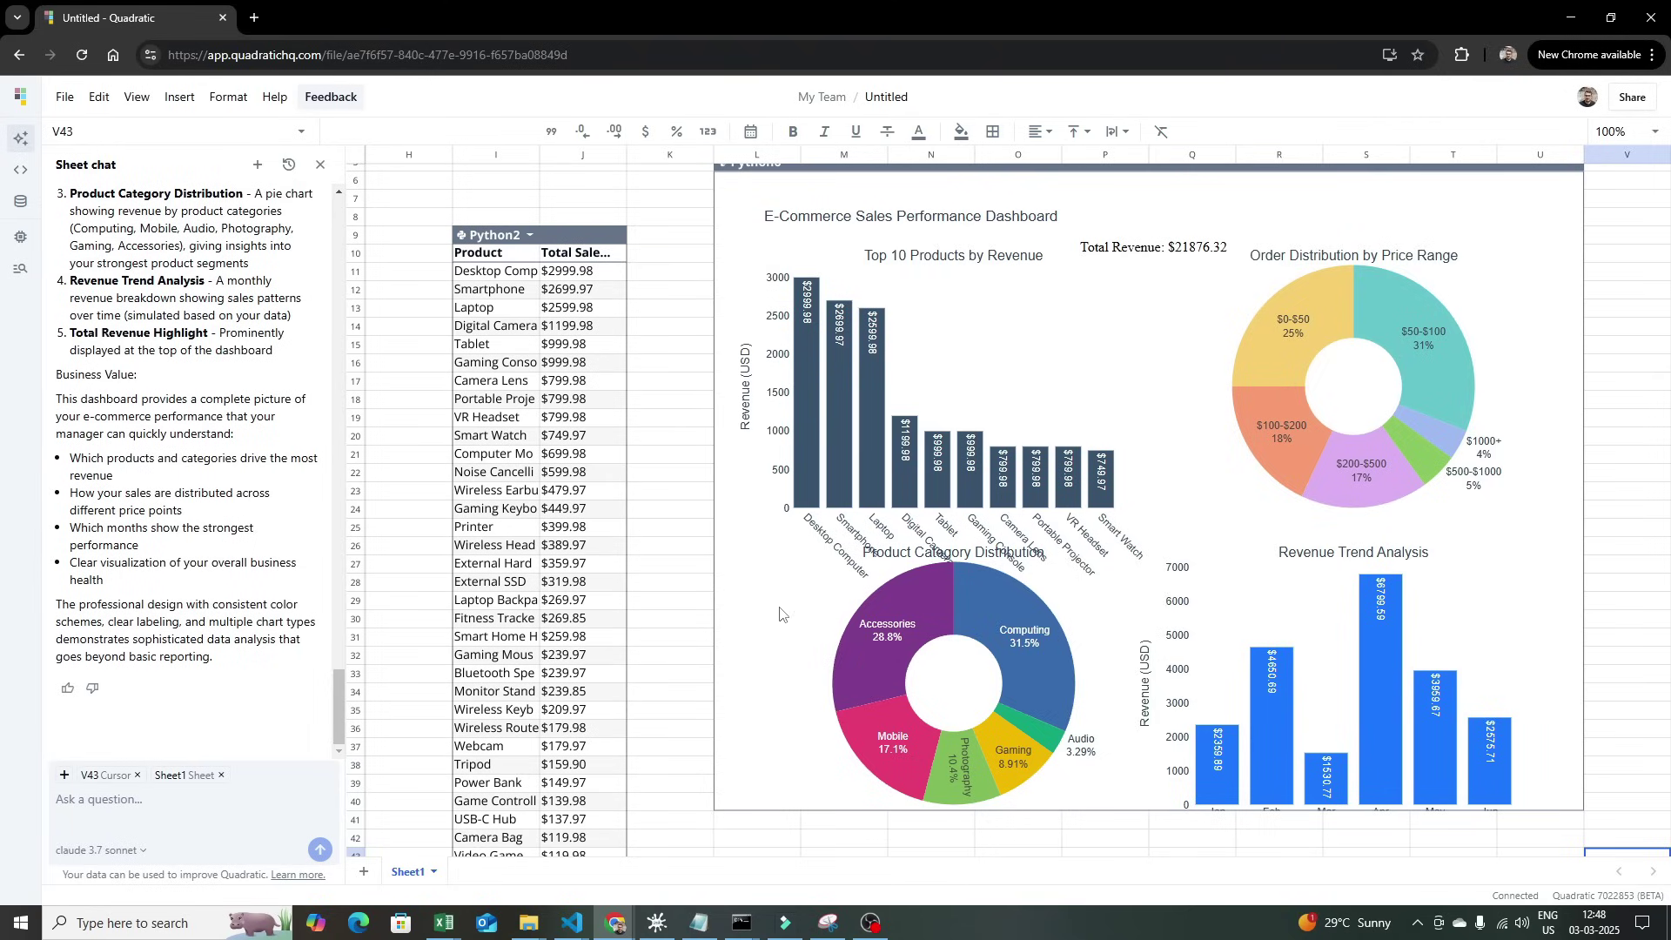
Review the chat history from its first prompt, and bring the pie chart and dataset back into view from cell A105
scroll(252, 614, up, 20)
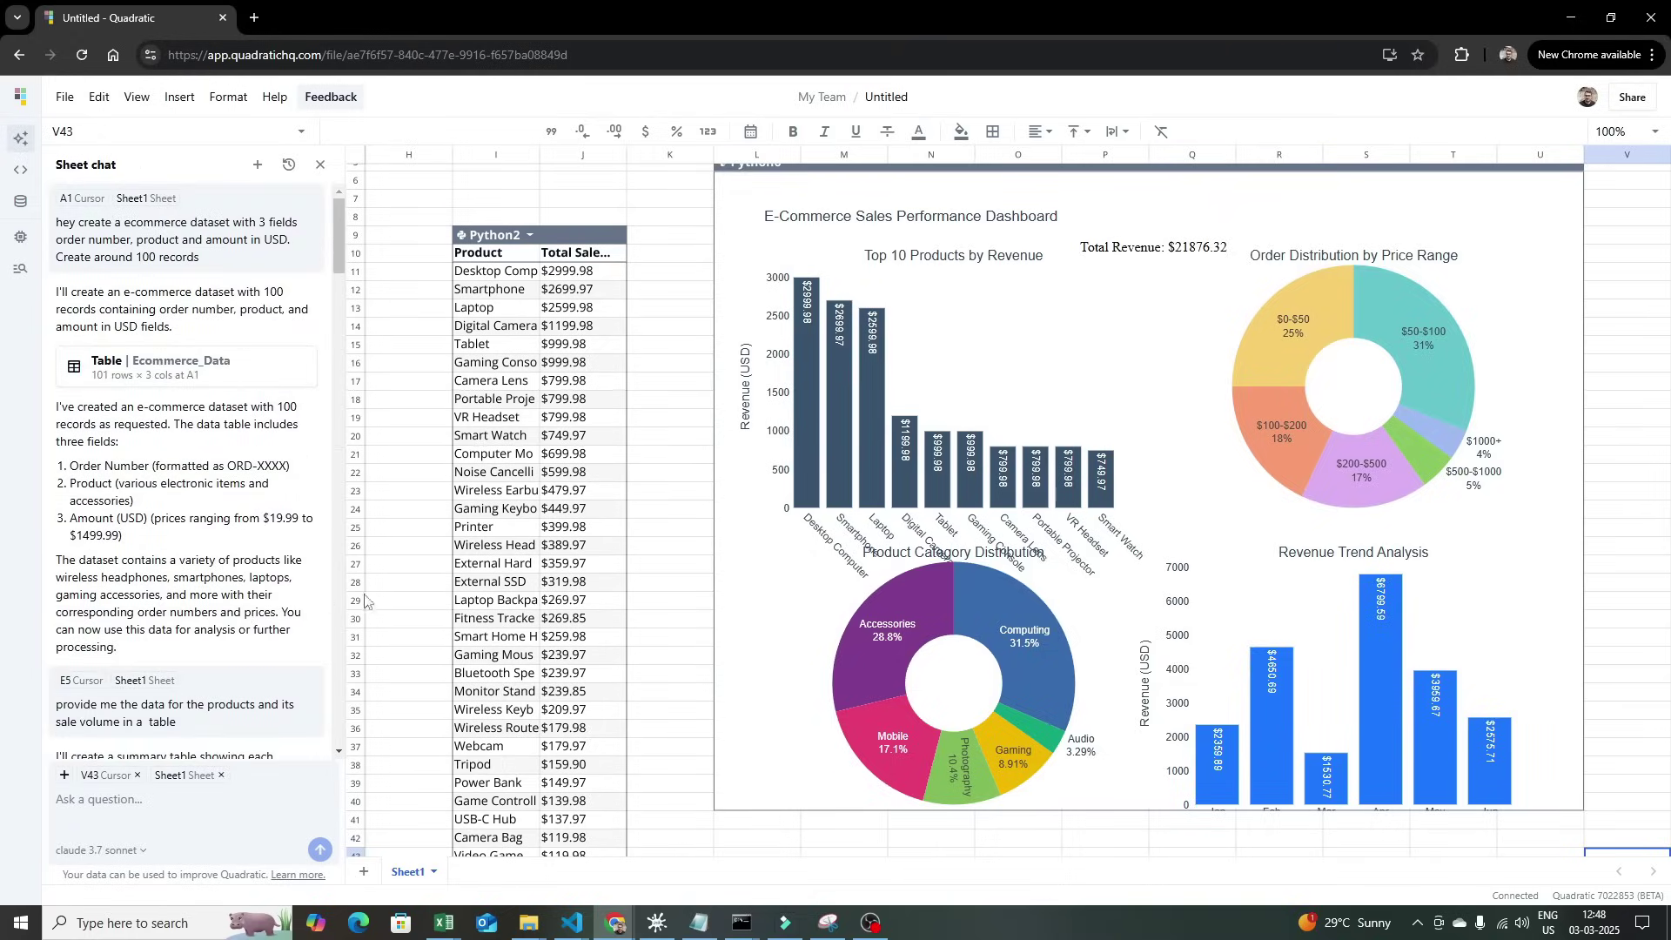
scroll(764, 592, down, 15)
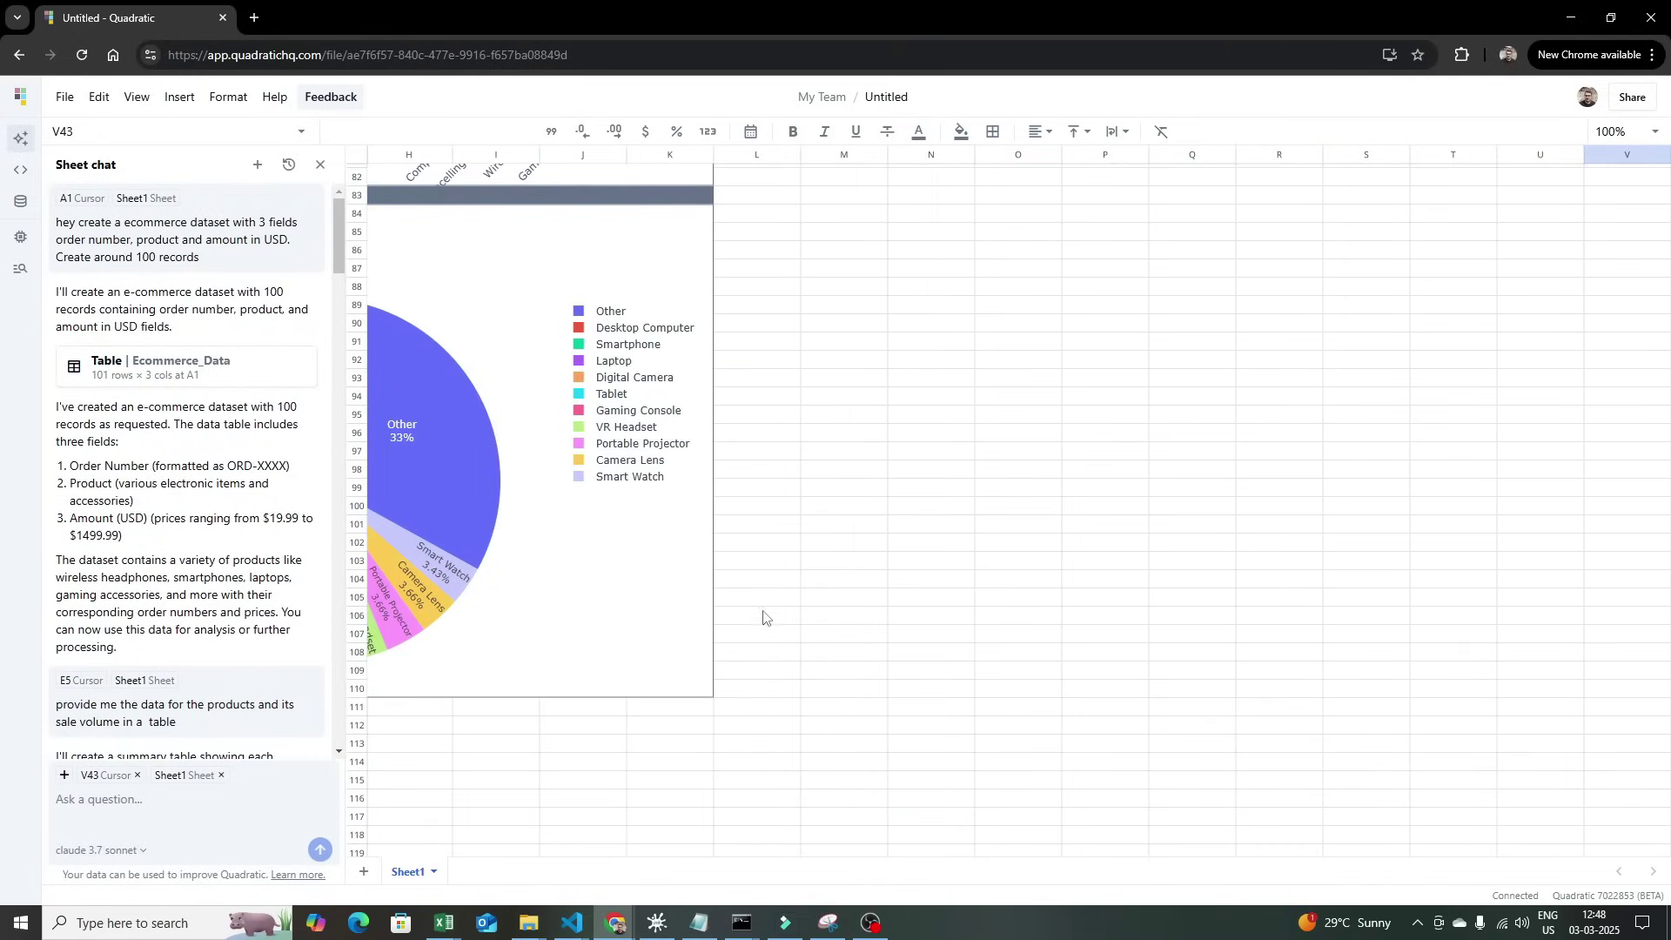
click(774, 599)
key(Left)
key(Left)
key(Left)
key(Left)
key(Left)
key(Left)
key(Left)
key(Left)
key(Left)
key(Left)
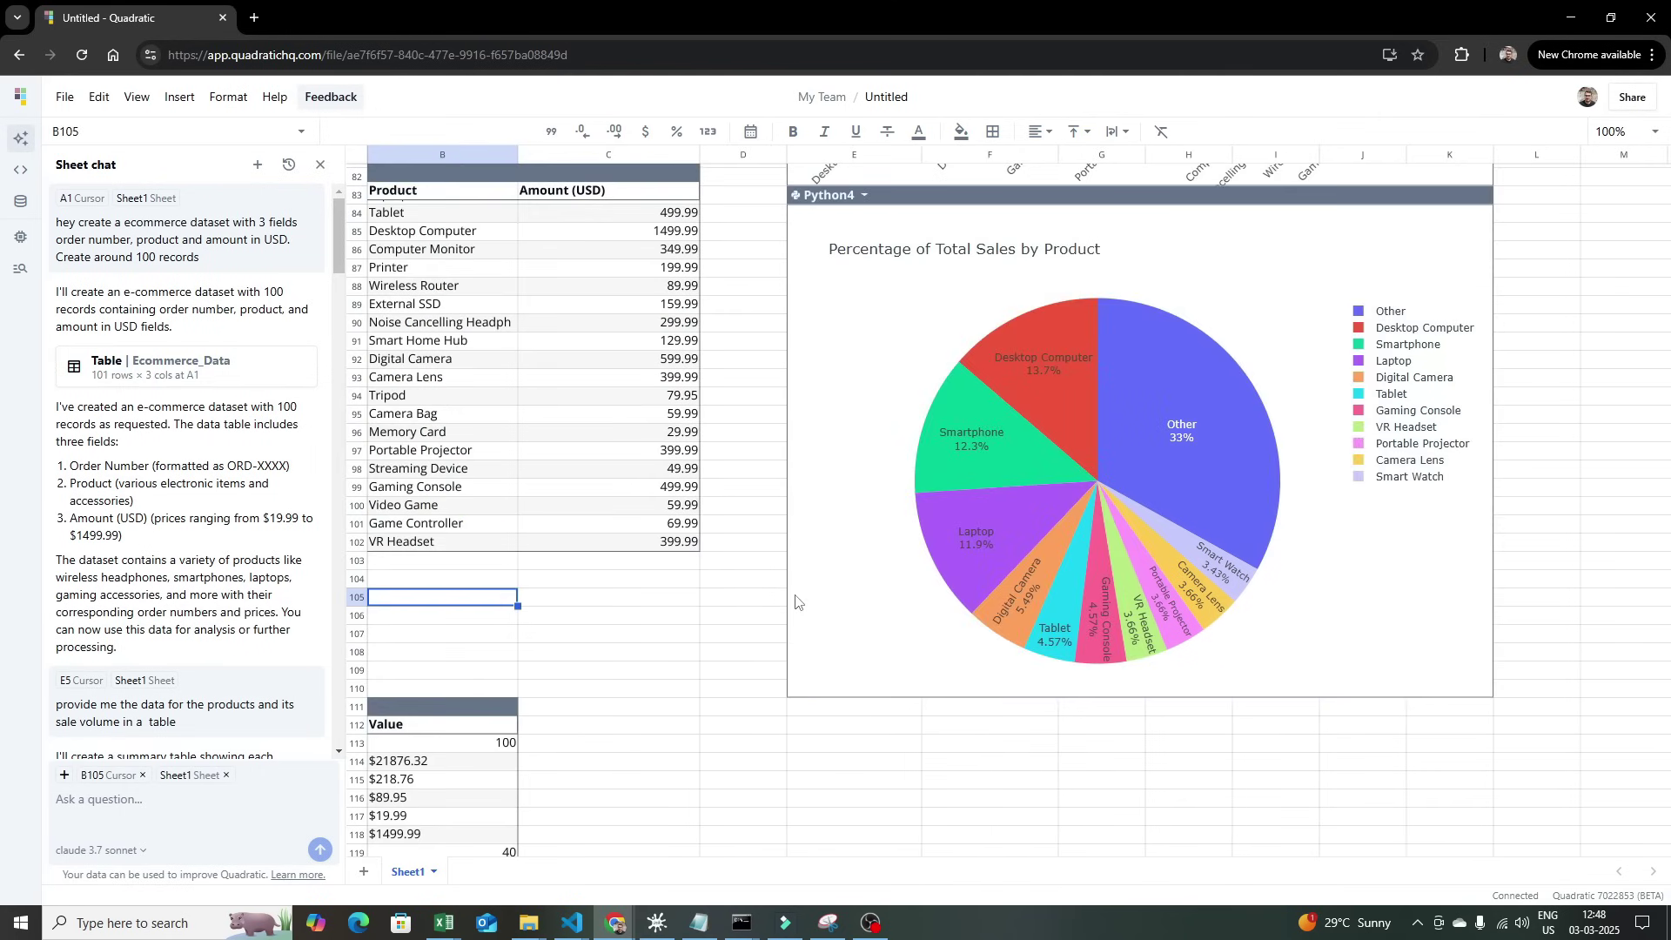
key(Left)
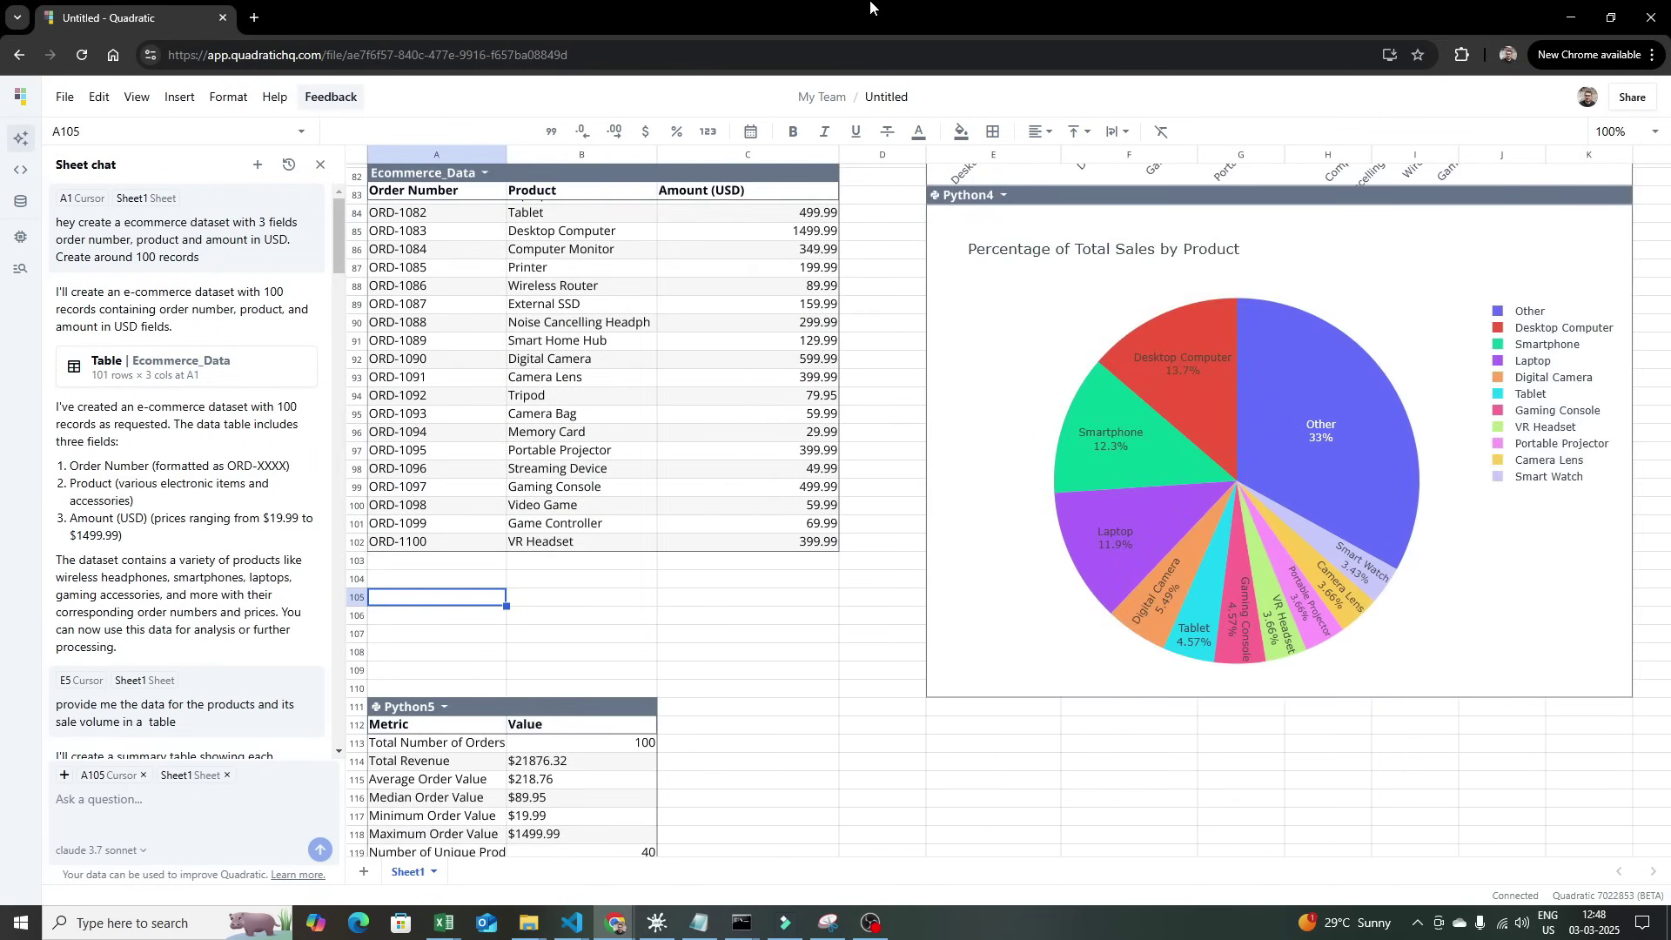
Open the spreadsheet's file options
click(65, 96)
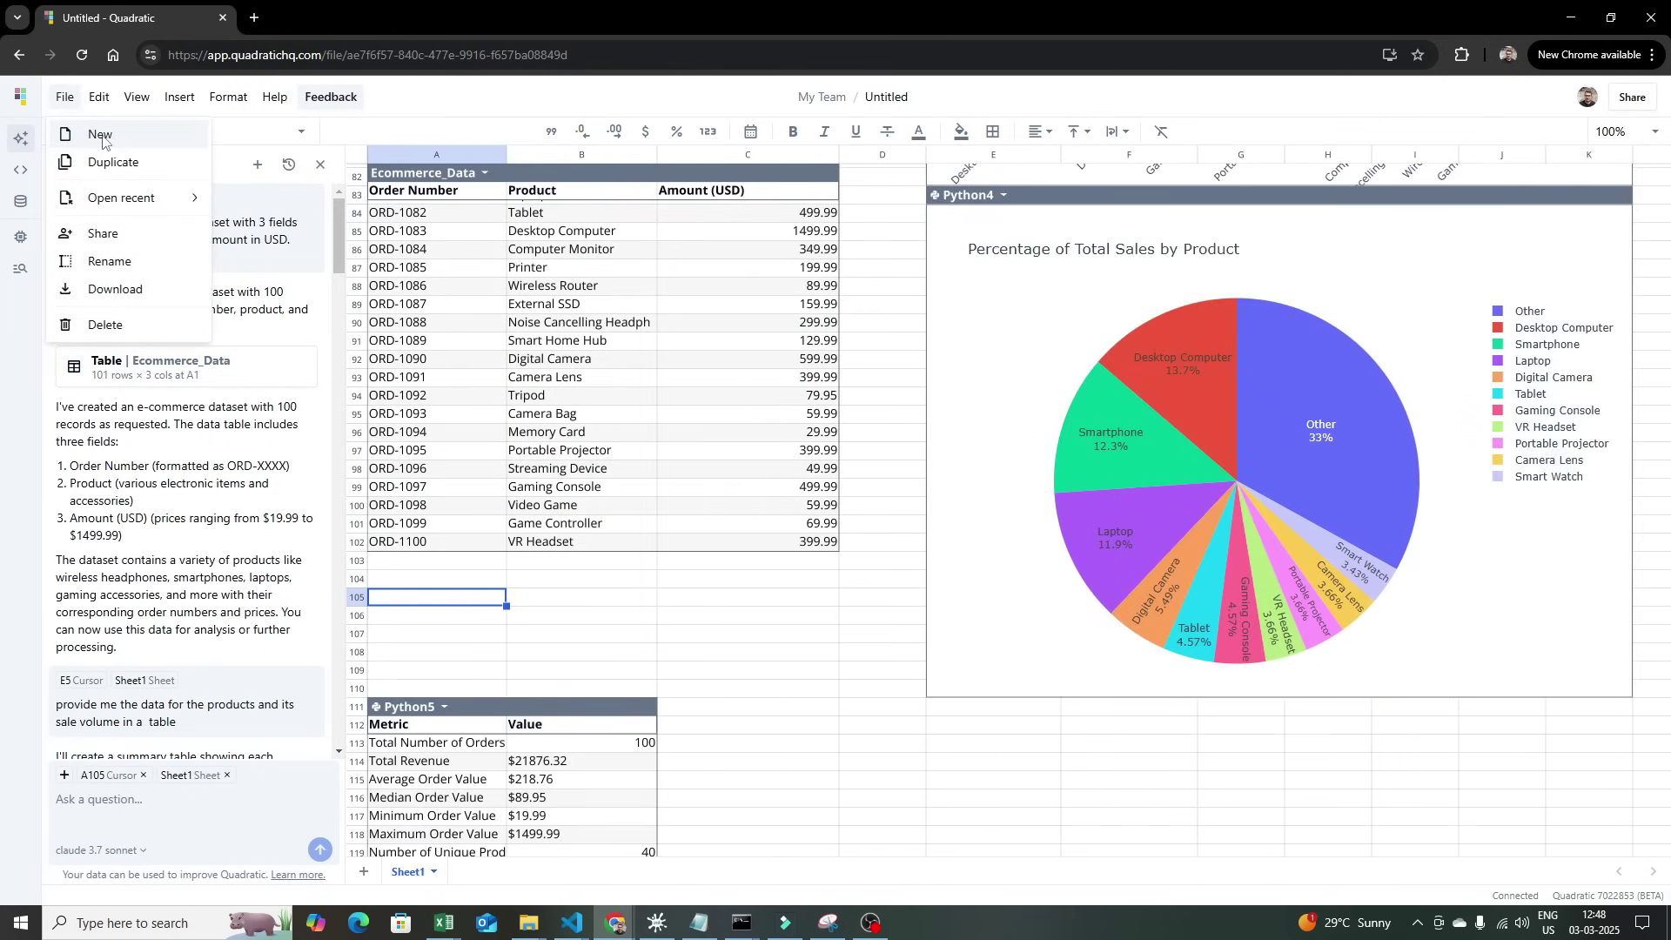